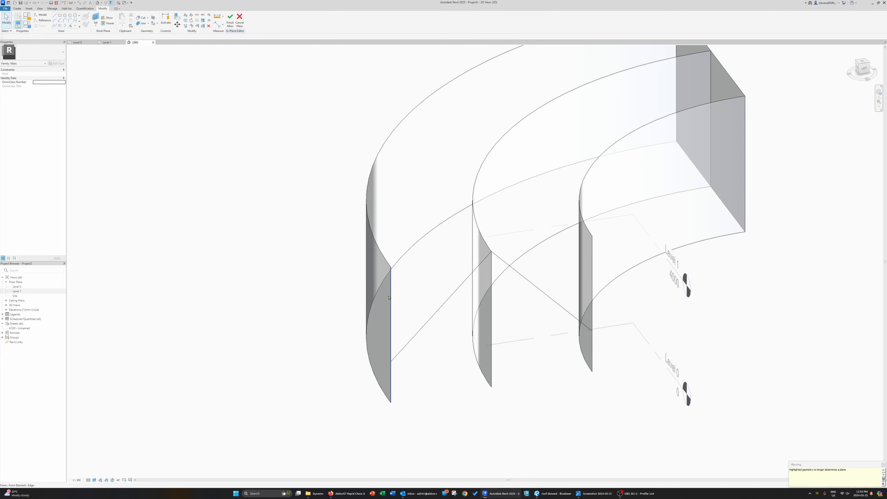
Step: Select the mass form and its profile lines, orbiting around to inspect the curved end profiles
{"action": "left_click", "coordinate": [389, 297]}
{"action": "middle_click_drag", "start_coordinate": [391, 330], "coordinate": [534, 275], "text": "shift"}
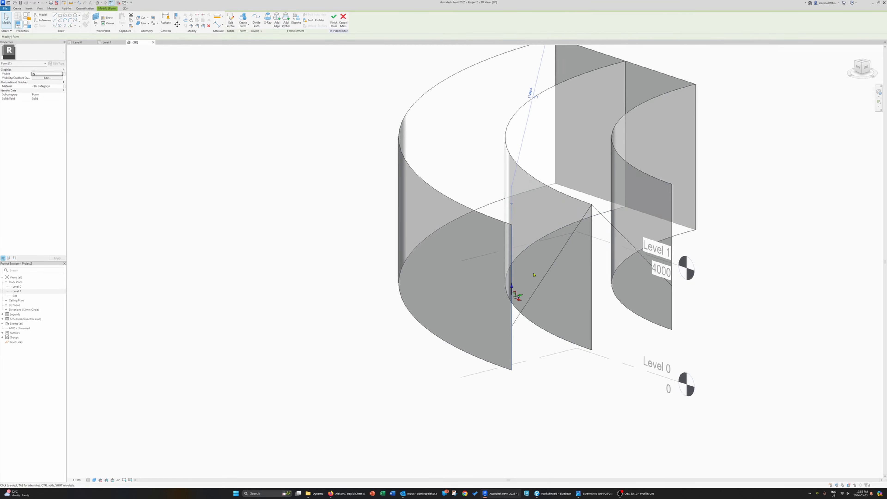
{"action": "key", "text": "Tab"}
{"action": "left_click", "coordinate": [554, 265]}
{"action": "middle_click_drag", "start_coordinate": [667, 389], "coordinate": [597, 372], "text": "shift"}
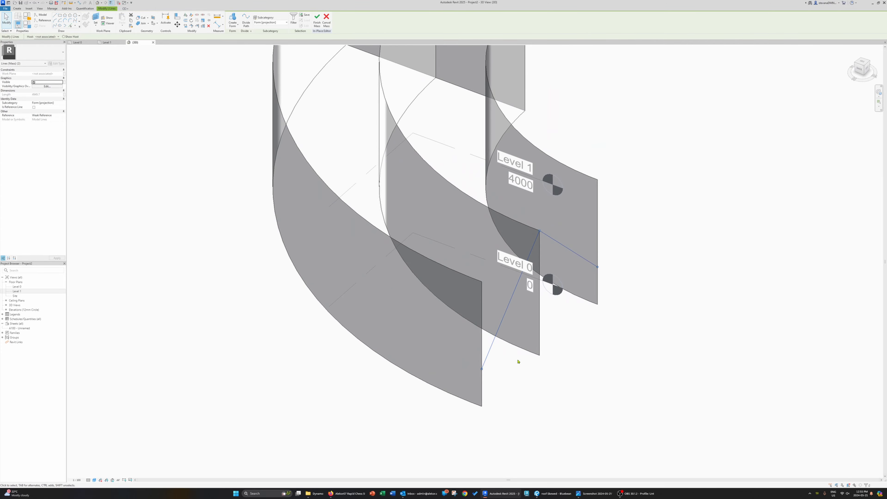
{"action": "middle_click_drag", "start_coordinate": [519, 362], "coordinate": [495, 286], "text": "shift"}
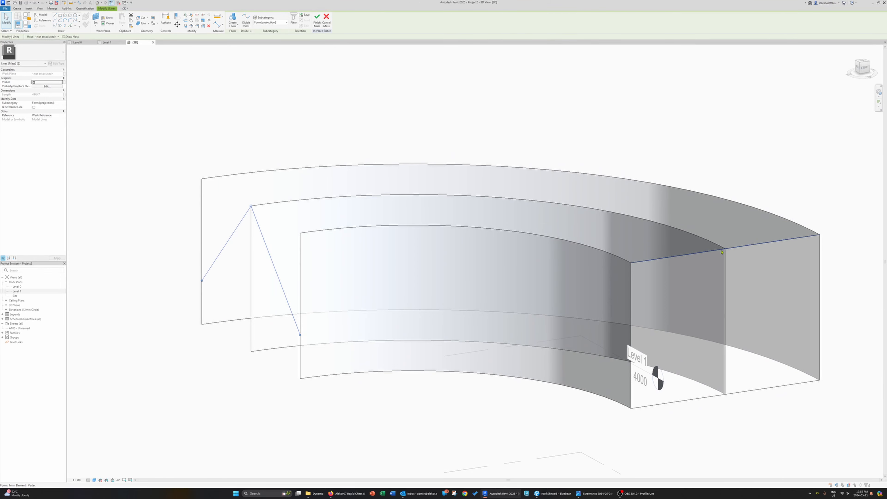
Step: Select the top edge at the end of the form and move it vertically
{"action": "left_click", "coordinate": [703, 254]}
{"action": "middle_click_drag", "start_coordinate": [712, 250], "coordinate": [613, 315], "text": "shift"}
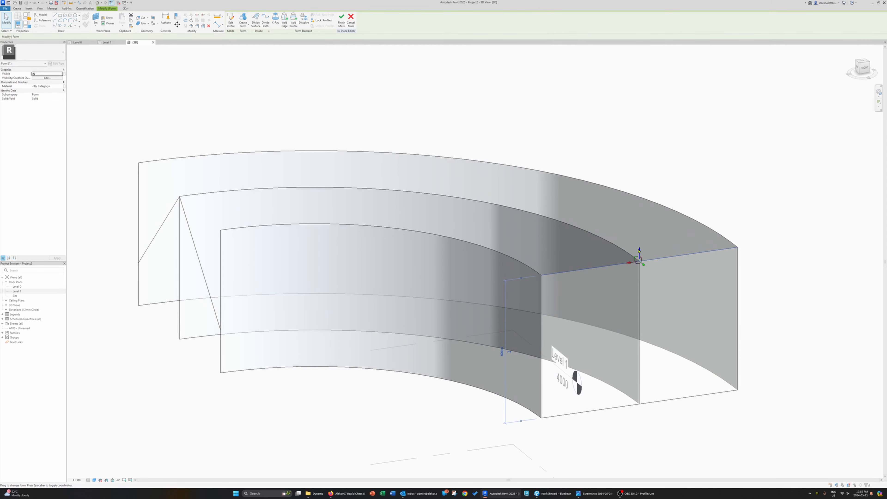
{"action": "left_click_drag", "start_coordinate": [640, 250], "coordinate": [639, 238]}
{"action": "left_click_drag", "start_coordinate": [640, 198], "coordinate": [640, 212]}
{"action": "left_click", "coordinate": [639, 261]}
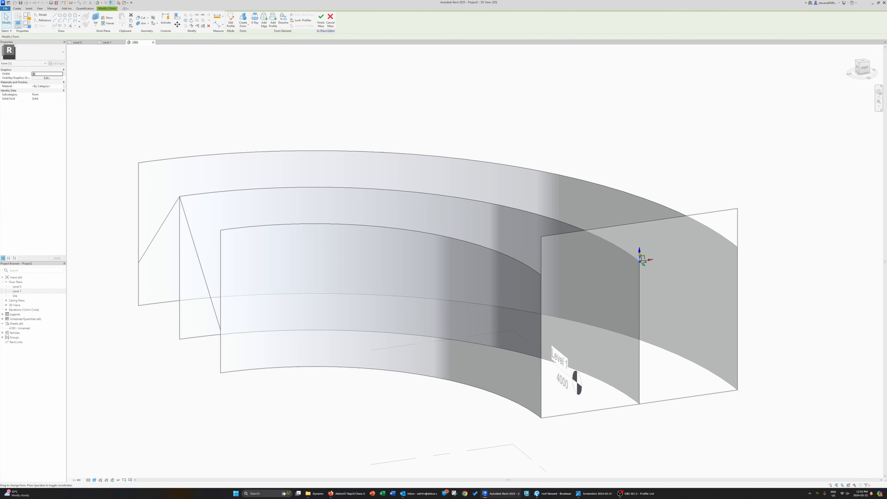
Step: Select the end vertex of the middle curved edge and raise it upward
{"action": "middle_click_drag", "start_coordinate": [643, 257], "coordinate": [593, 181], "text": "shift"}
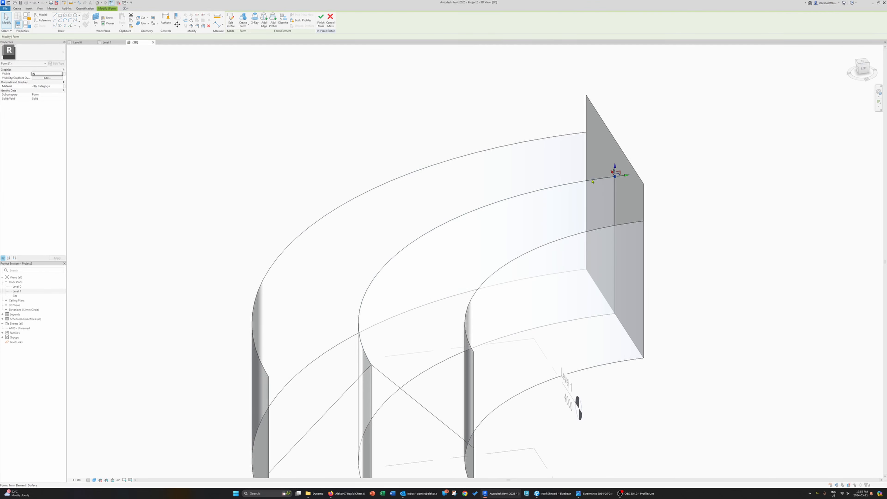
{"action": "left_click", "coordinate": [594, 182]}
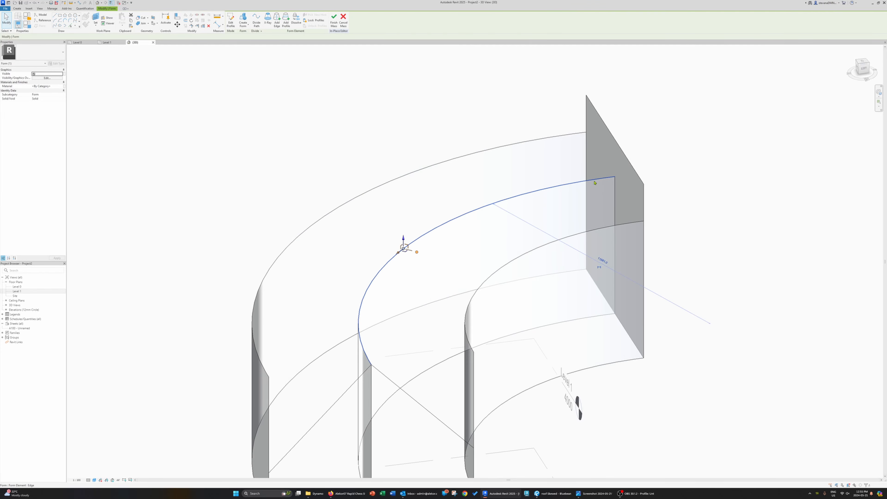
{"action": "left_click", "coordinate": [615, 177]}
{"action": "left_click_drag", "start_coordinate": [615, 170], "coordinate": [618, 135]}
{"action": "left_click", "coordinate": [639, 159]}
{"action": "middle_click_drag", "start_coordinate": [639, 159], "coordinate": [489, 311], "text": "shift"}
Step: Draw a model line diagonally across the end profile from the upper vertex to the lower corner
{"action": "left_click", "coordinate": [55, 16]}
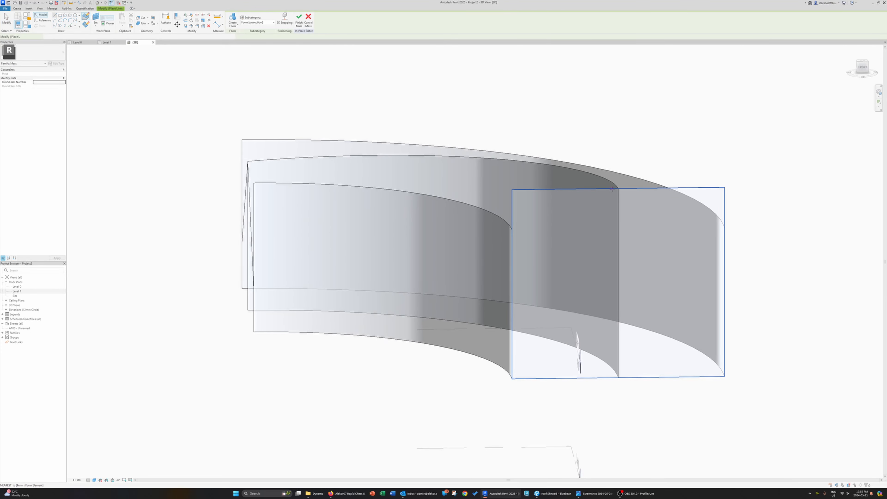
{"action": "left_click", "coordinate": [618, 189]}
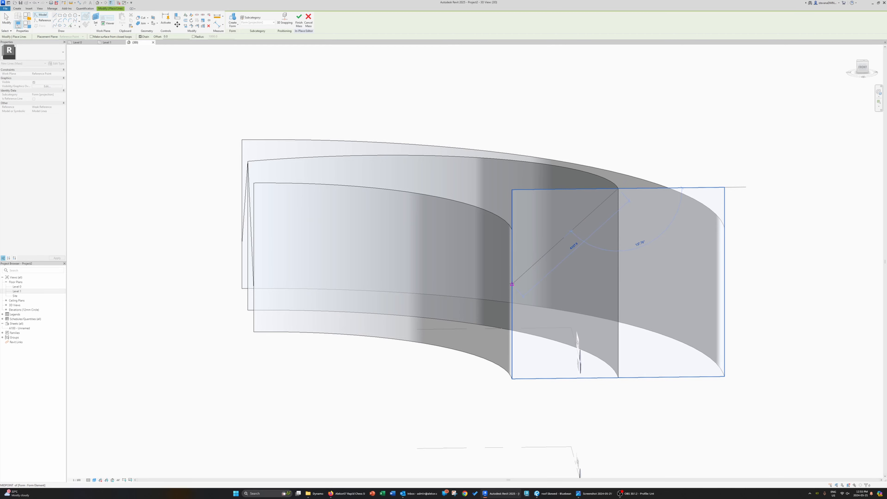
{"action": "left_click", "coordinate": [510, 293]}
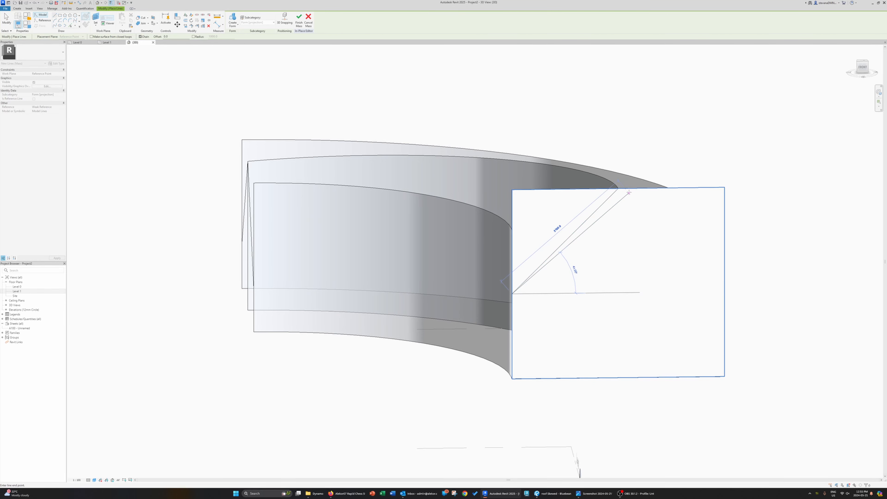
{"action": "right_click", "coordinate": [635, 194]}
{"action": "left_click", "coordinate": [642, 196]}
{"action": "left_click", "coordinate": [618, 189]}
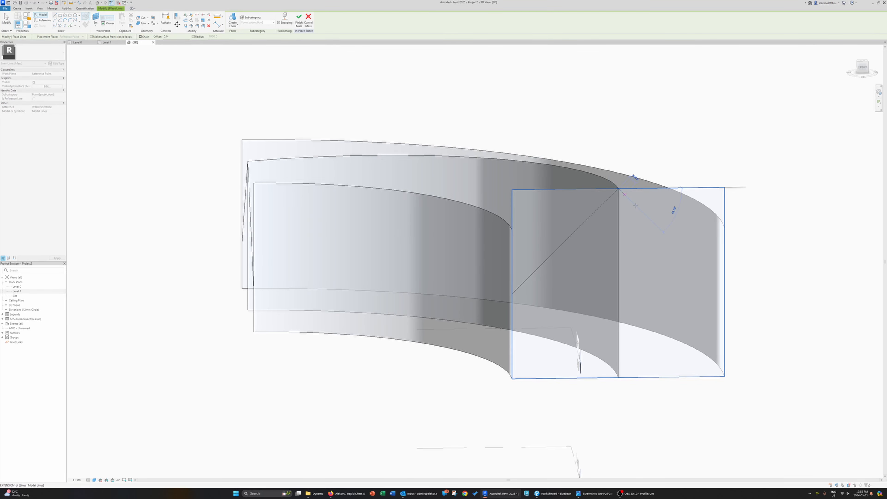
Step: Delete the straight top edge at the end of the form
{"action": "middle_click_drag", "start_coordinate": [725, 291], "coordinate": [636, 209], "text": "shift"}
{"action": "key", "text": "Escape"}
{"action": "left_click", "coordinate": [635, 207]}
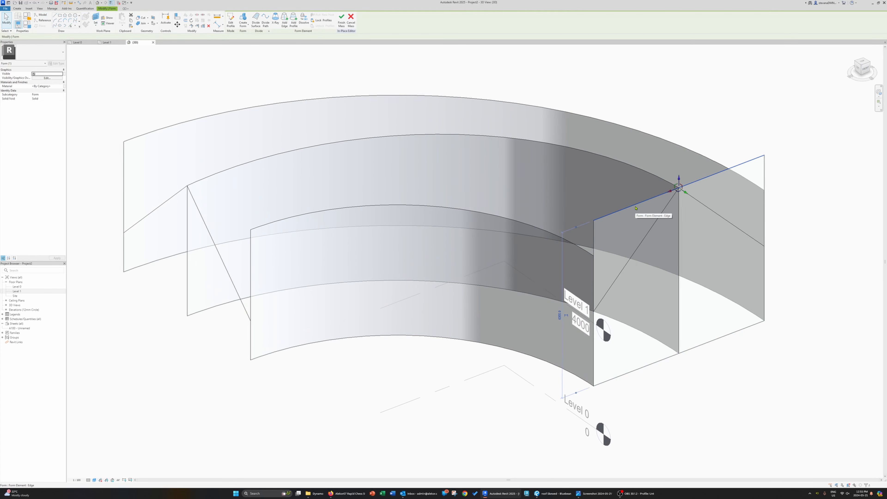
{"action": "key", "text": "Delete"}
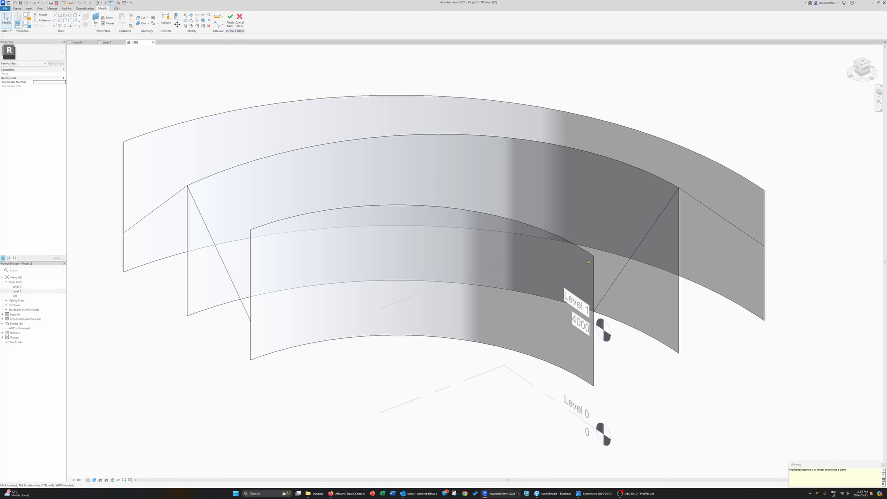
Step: Lower the end vertex of the inner curved edge down toward Level 1
{"action": "middle_click_drag", "start_coordinate": [588, 262], "coordinate": [627, 270], "text": "shift"}
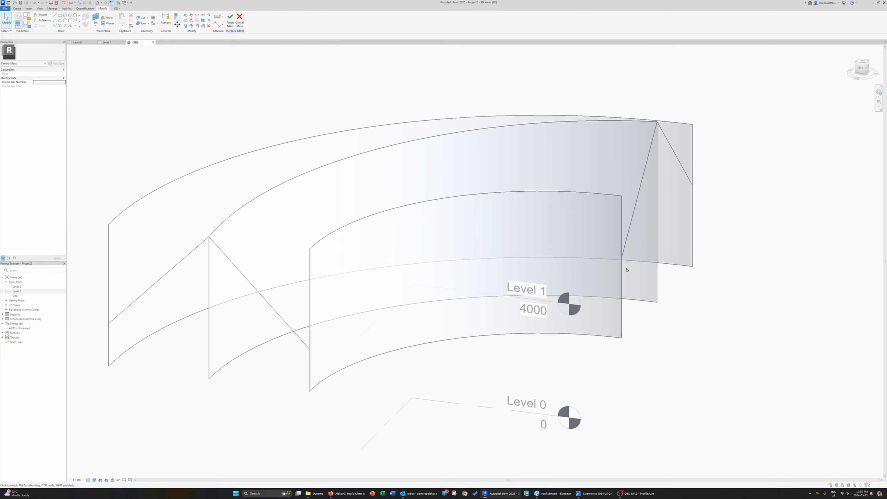
{"action": "left_click", "coordinate": [620, 197]}
{"action": "left_click_drag", "start_coordinate": [622, 189], "coordinate": [624, 252]}
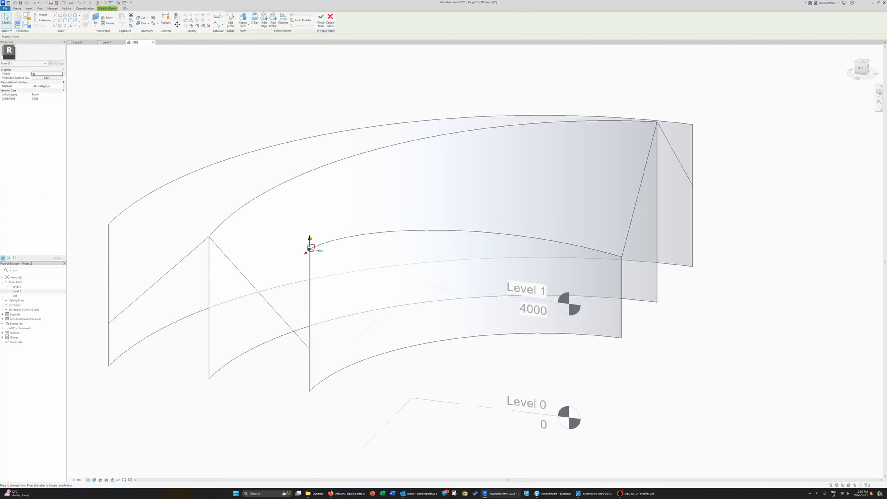
Step: Select the front curved edge and lower its end point
{"action": "middle_click_drag", "start_coordinate": [388, 365], "coordinate": [529, 266], "text": "shift"}
{"action": "left_click", "coordinate": [538, 258]}
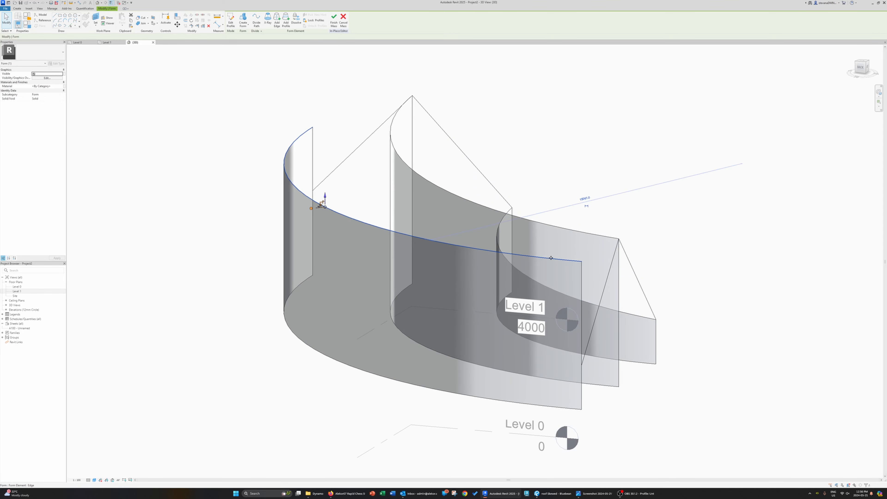
{"action": "left_click", "coordinate": [582, 259]}
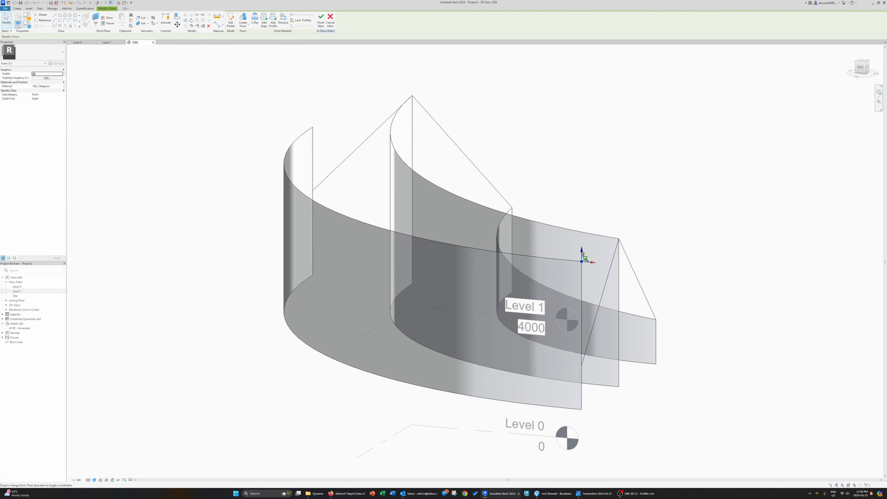
{"action": "middle_click_drag", "start_coordinate": [352, 267], "coordinate": [329, 221], "text": "shift"}
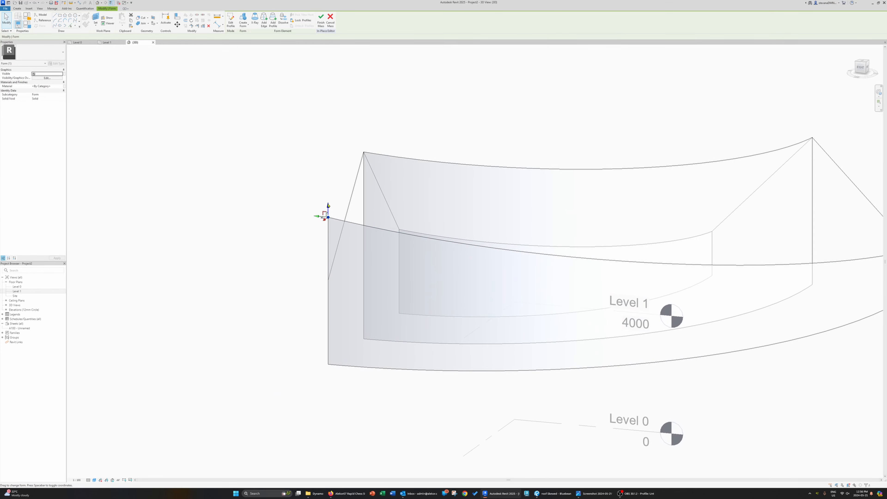
{"action": "left_click_drag", "start_coordinate": [328, 205], "coordinate": [322, 275]}
{"action": "key", "text": "Escape"}
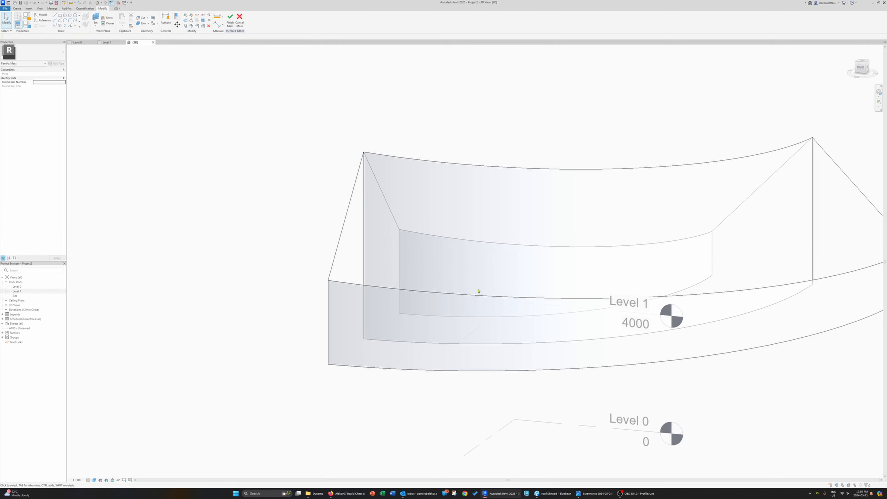
Step: Select the upper outer curve and the inner curved edge and create a surface form between them
{"action": "middle_click_drag", "start_coordinate": [479, 291], "coordinate": [295, 331], "text": "shift"}
{"action": "middle_click_drag", "start_coordinate": [520, 198], "coordinate": [383, 202], "text": "shift"}
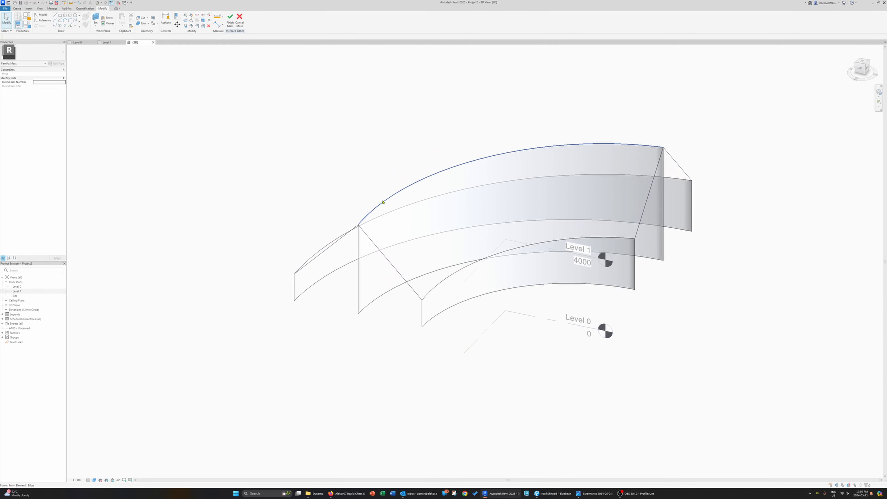
{"action": "middle_click_drag", "start_coordinate": [439, 287], "coordinate": [501, 302], "text": "shift"}
{"action": "left_click", "coordinate": [503, 302]}
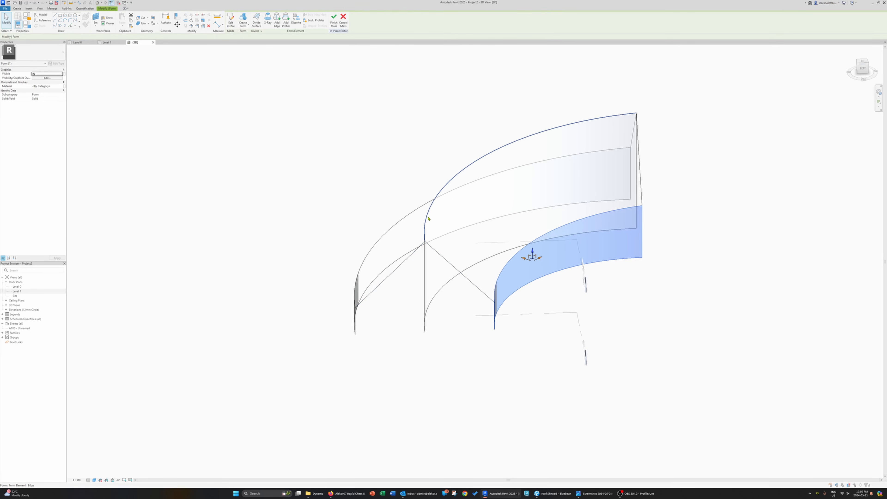
{"action": "left_click", "coordinate": [429, 226]}
{"action": "middle_click_drag", "start_coordinate": [524, 254], "coordinate": [506, 256], "text": "shift"}
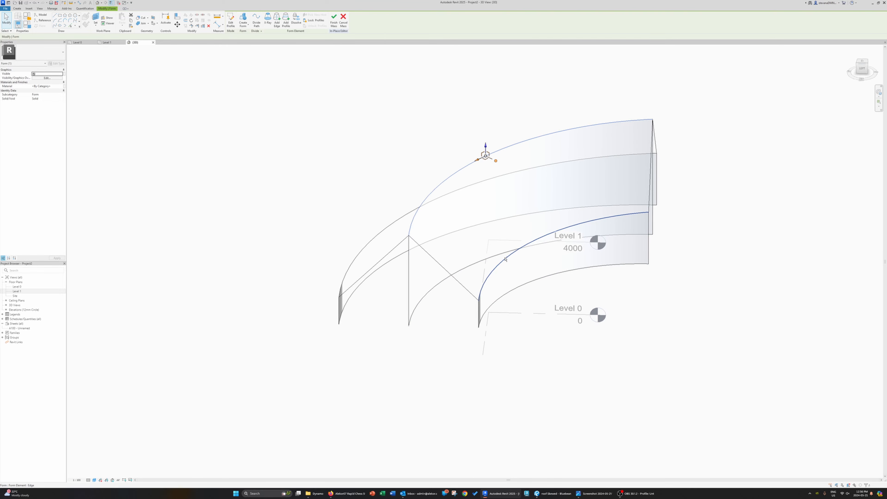
{"action": "left_click", "coordinate": [506, 259], "text": "ctrl"}
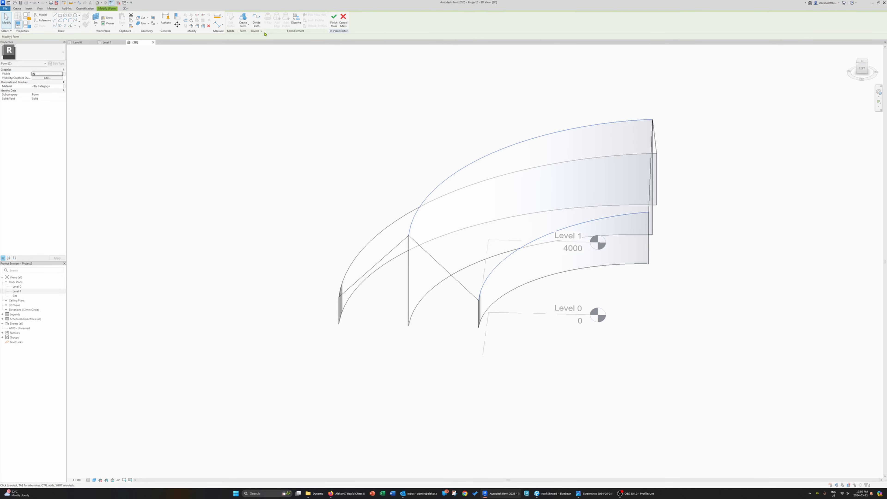
{"action": "left_click", "coordinate": [245, 19]}
{"action": "left_click_drag", "start_coordinate": [450, 280], "coordinate": [452, 279], "text": "shift"}
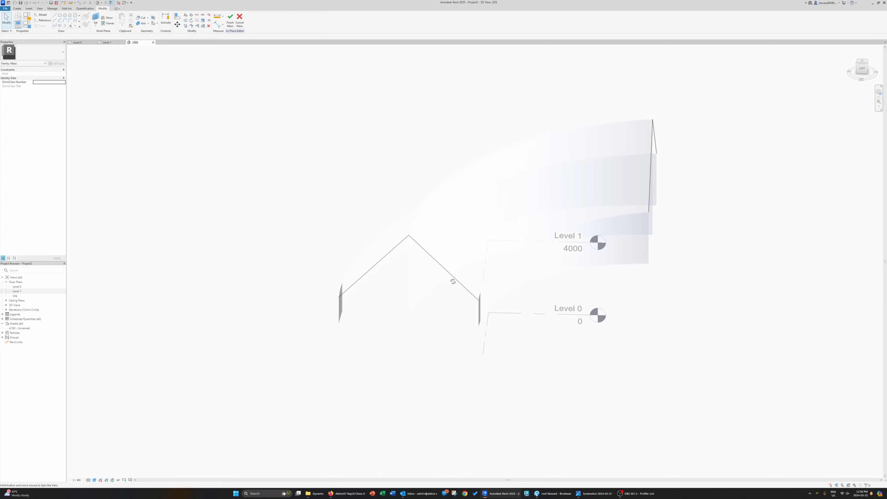
{"action": "middle_click_drag", "start_coordinate": [451, 279], "coordinate": [670, 271], "text": "shift"}
Step: Create another surface form from the new surface and lower curved edge, then finish the in-place mass
{"action": "left_click", "coordinate": [545, 234]}
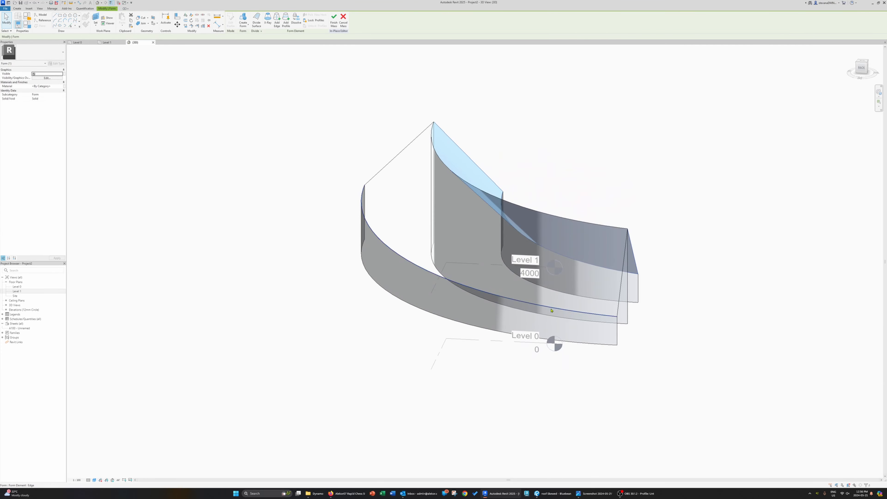
{"action": "left_click", "coordinate": [551, 310]}
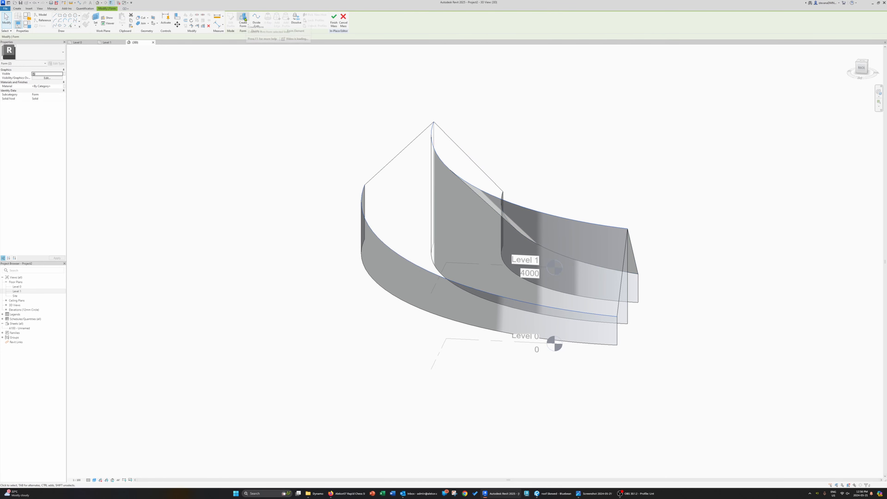
{"action": "left_click", "coordinate": [244, 19]}
{"action": "middle_click_drag", "start_coordinate": [706, 328], "coordinate": [663, 368], "text": "shift"}
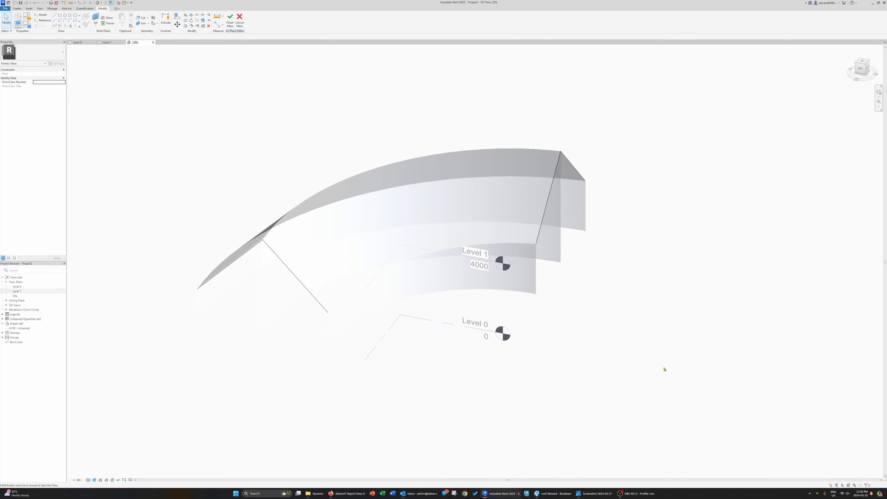
{"action": "left_click", "coordinate": [229, 24]}
Step: Start Roof by Face and create a roof on the mass's inner sloped face
{"action": "middle_click_drag", "start_coordinate": [232, 178], "coordinate": [614, 323], "text": "shift"}
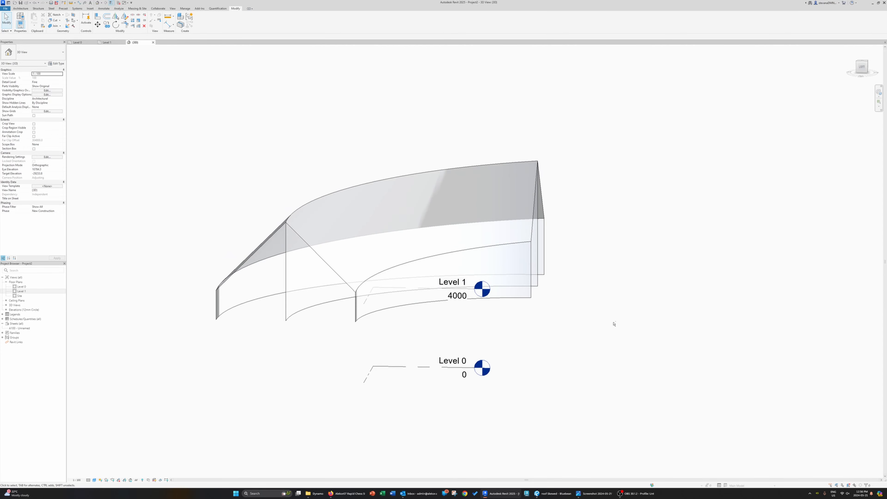
{"action": "middle_click_drag", "start_coordinate": [546, 258], "coordinate": [361, 283], "text": "shift"}
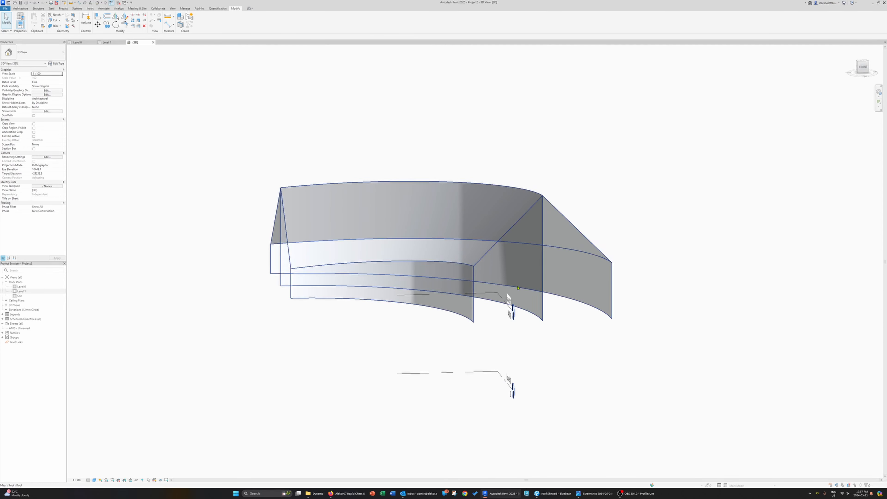
{"action": "middle_click_drag", "start_coordinate": [507, 279], "coordinate": [422, 286]}
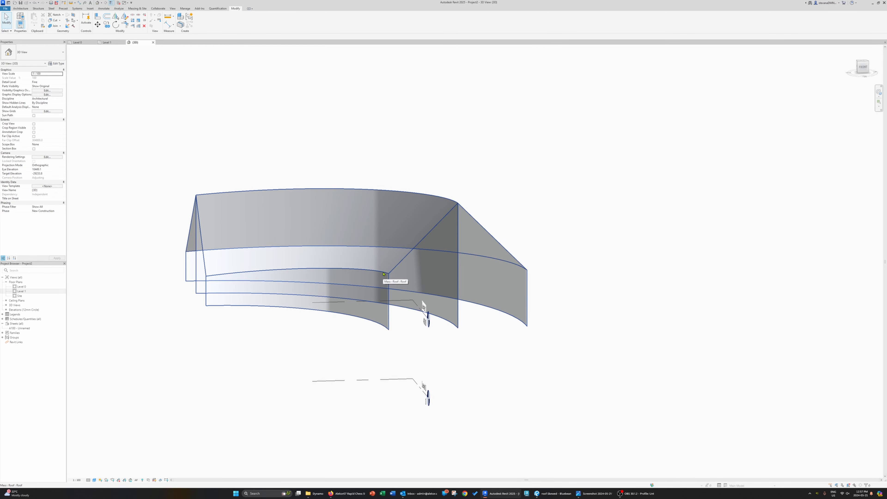
{"action": "middle_click_drag", "start_coordinate": [384, 281], "coordinate": [212, 302], "text": "shift"}
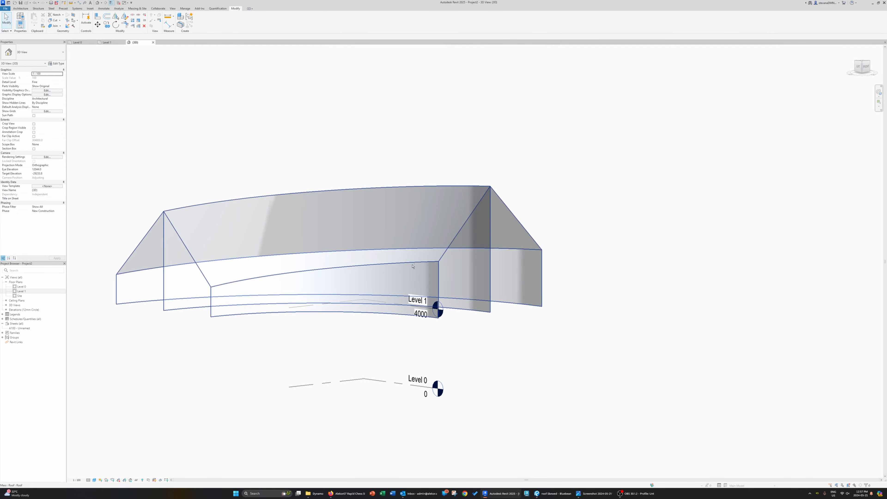
{"action": "middle_click_drag", "start_coordinate": [402, 266], "coordinate": [513, 356], "text": "shift"}
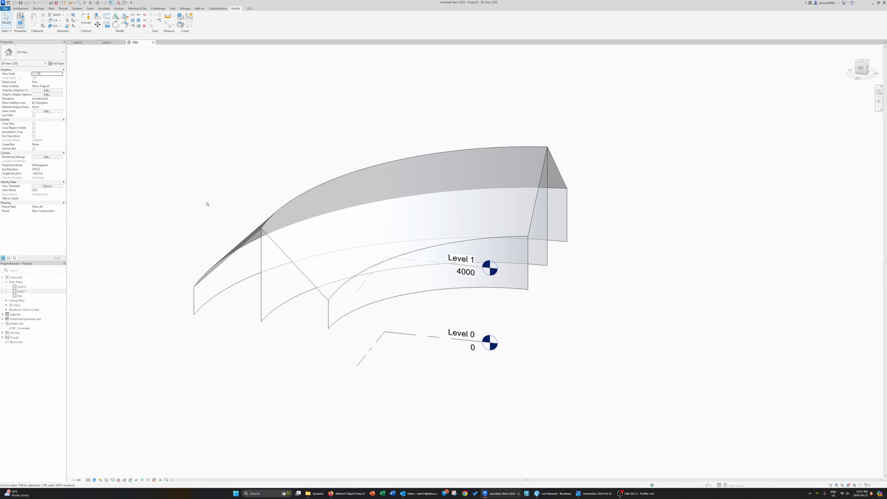
{"action": "middle_click_drag", "start_coordinate": [207, 204], "coordinate": [243, 199], "text": "shift"}
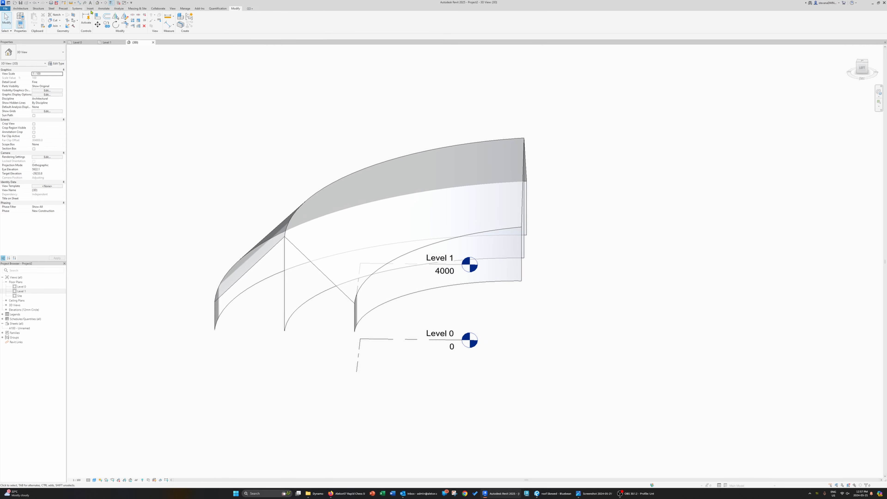
{"action": "left_click", "coordinate": [136, 9]}
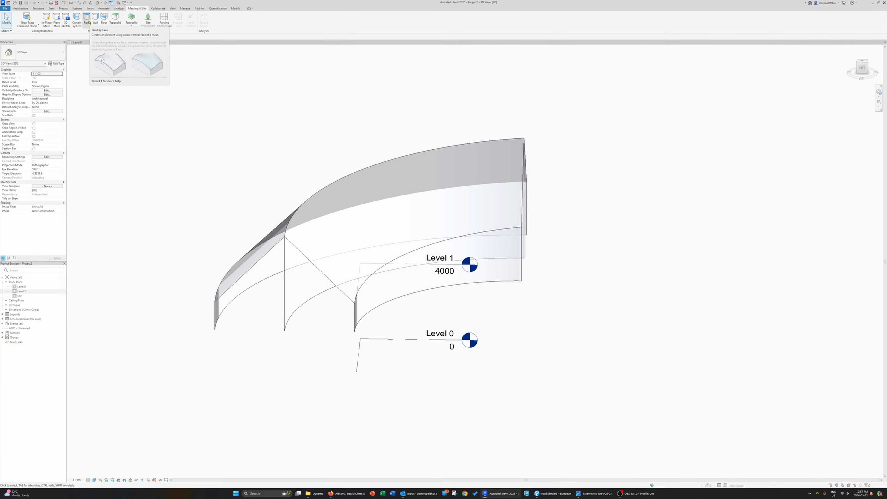
{"action": "left_click", "coordinate": [87, 20]}
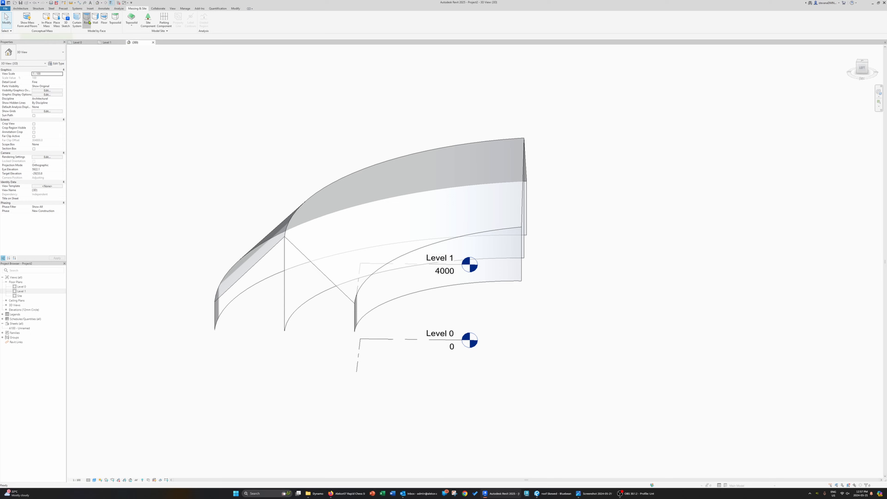
{"action": "left_click", "coordinate": [301, 248]}
{"action": "middle_click_drag", "start_coordinate": [323, 257], "coordinate": [405, 289], "text": "shift"}
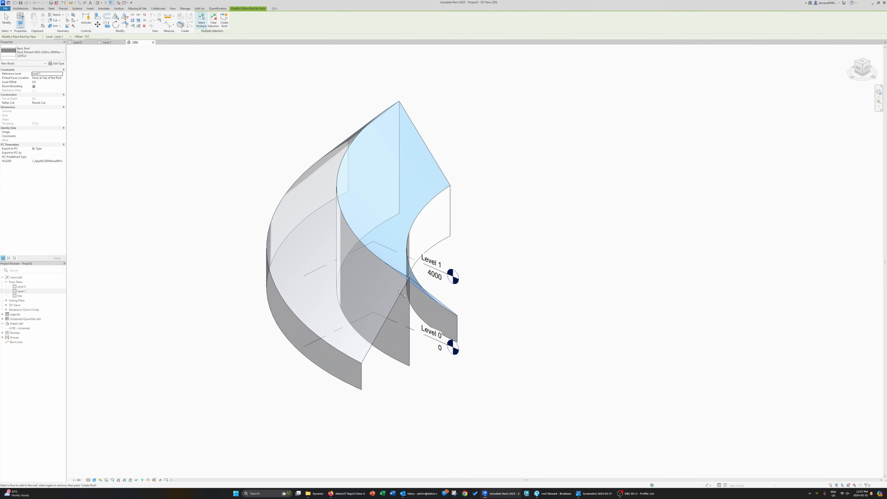
{"action": "left_click", "coordinate": [405, 290]}
{"action": "left_click", "coordinate": [224, 23]}
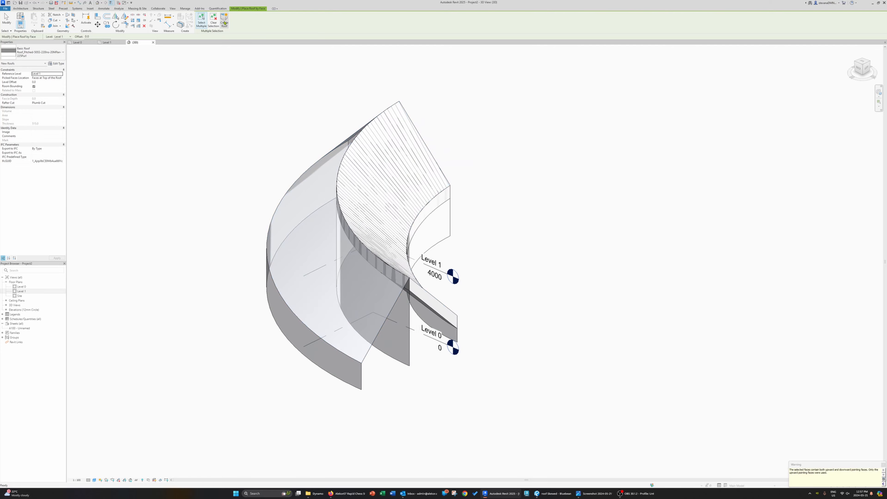
Step: Create a second roof by face on the outer sloped face of the mass
{"action": "left_click", "coordinate": [390, 302]}
{"action": "left_click", "coordinate": [224, 22]}
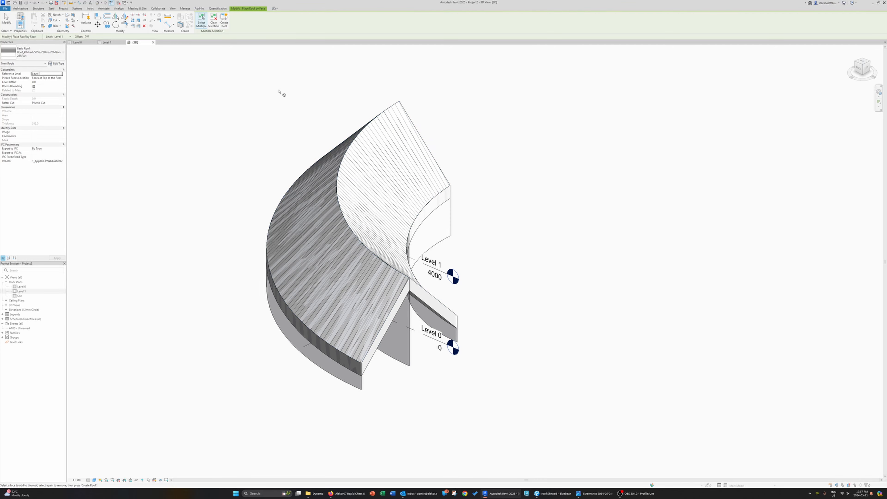
{"action": "key", "text": "Escape"}
Step: Select both roofs and change their type to Roof_Generic-125mm
{"action": "middle_click_drag", "start_coordinate": [561, 330], "coordinate": [561, 247], "text": "shift"}
{"action": "left_click", "coordinate": [558, 231]}
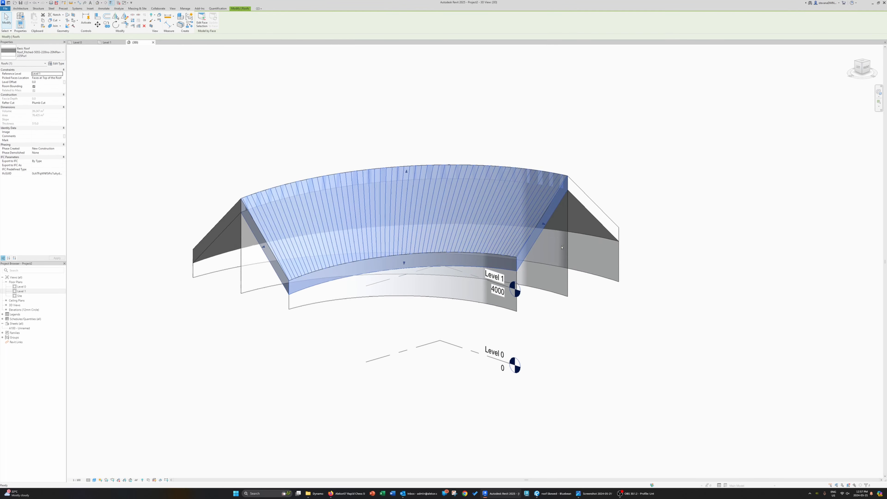
{"action": "left_click", "coordinate": [572, 220], "text": "ctrl"}
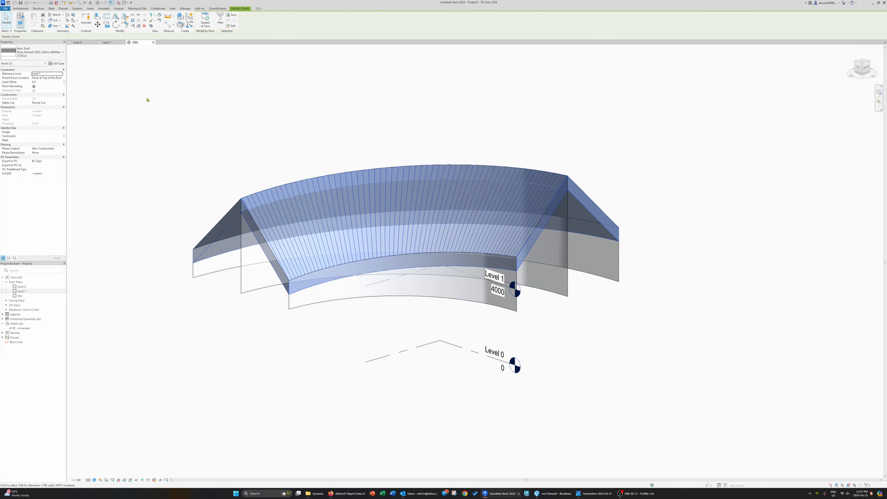
{"action": "left_click", "coordinate": [49, 57]}
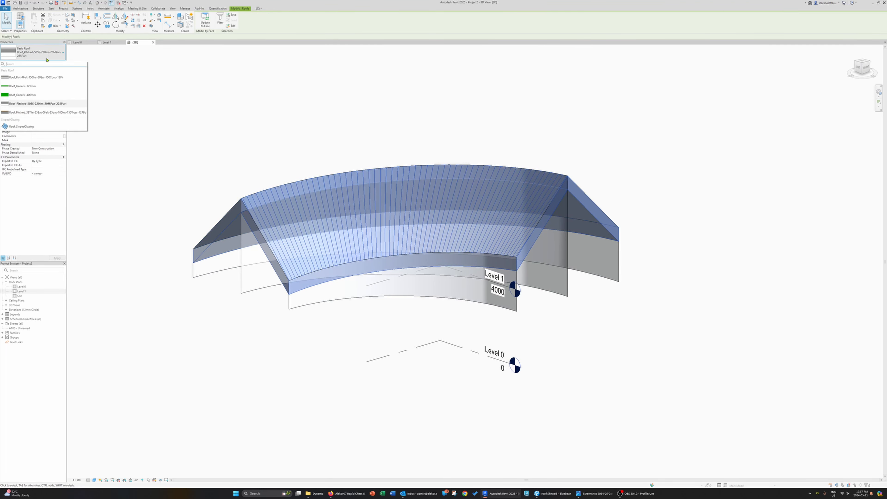
{"action": "left_click", "coordinate": [41, 87]}
{"action": "left_click", "coordinate": [169, 147]}
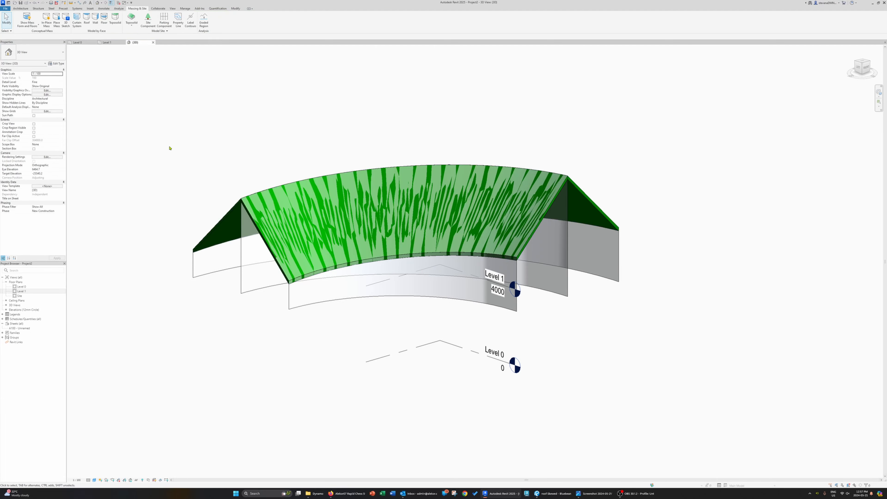
Step: Edit the roof type's layer structure and rename the type as Roof_Generic-200mm
{"action": "middle_click_drag", "start_coordinate": [169, 146], "coordinate": [241, 233], "text": "shift"}
{"action": "scroll", "coordinate": [241, 233], "scroll_direction": "up", "scroll_amount": 4}
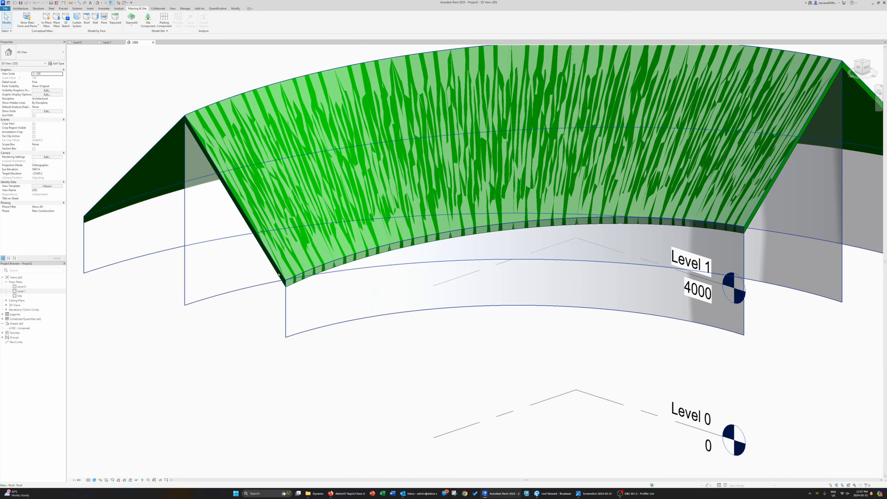
{"action": "left_click", "coordinate": [189, 192]}
{"action": "left_click", "coordinate": [56, 63]}
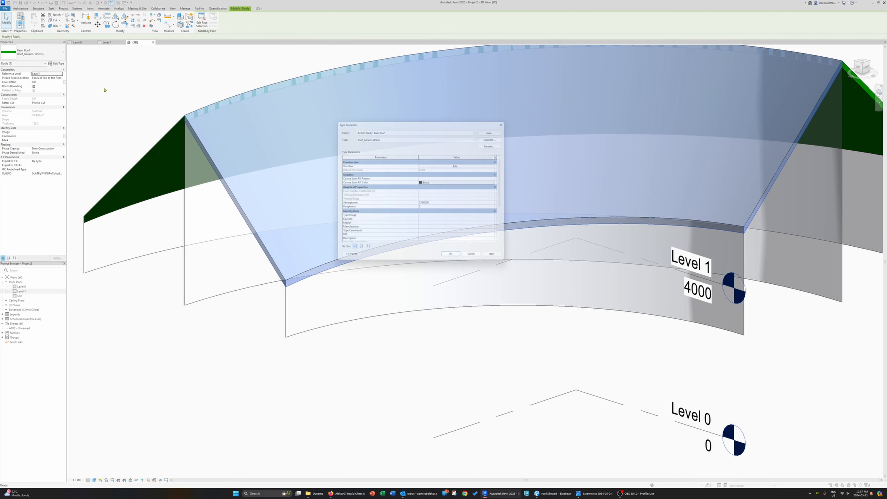
{"action": "left_click", "coordinate": [459, 164]}
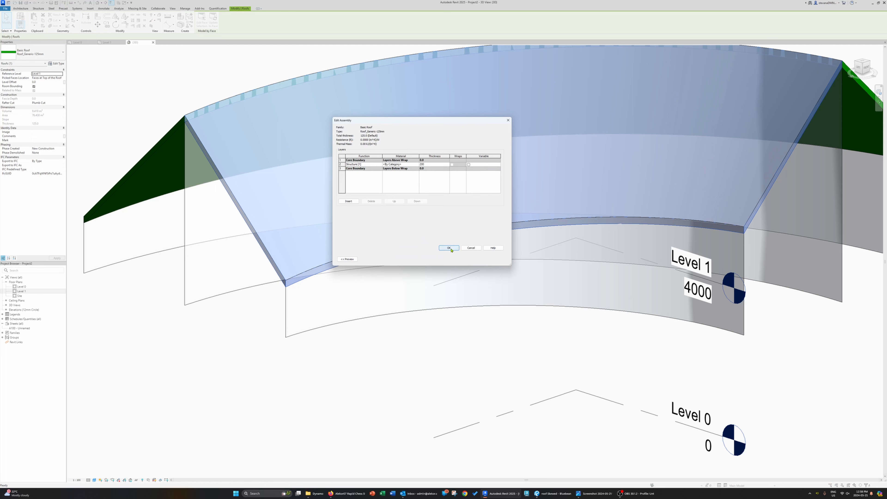
{"action": "left_click", "coordinate": [449, 248]}
{"action": "left_click", "coordinate": [496, 143]}
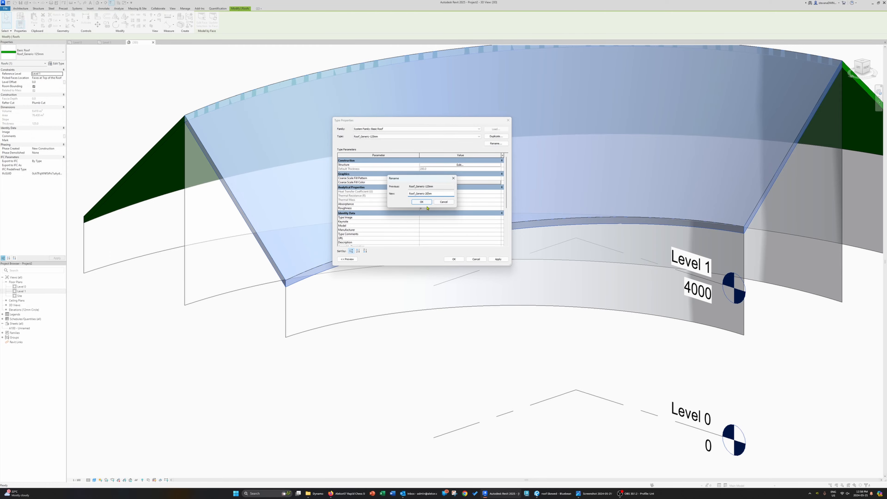
{"action": "left_click", "coordinate": [425, 205]}
{"action": "left_click", "coordinate": [454, 260]}
Step: Try to set the roof's rafter cut to Two Cut - Plumb and then Two Cut - Square
{"action": "left_click", "coordinate": [329, 360]}
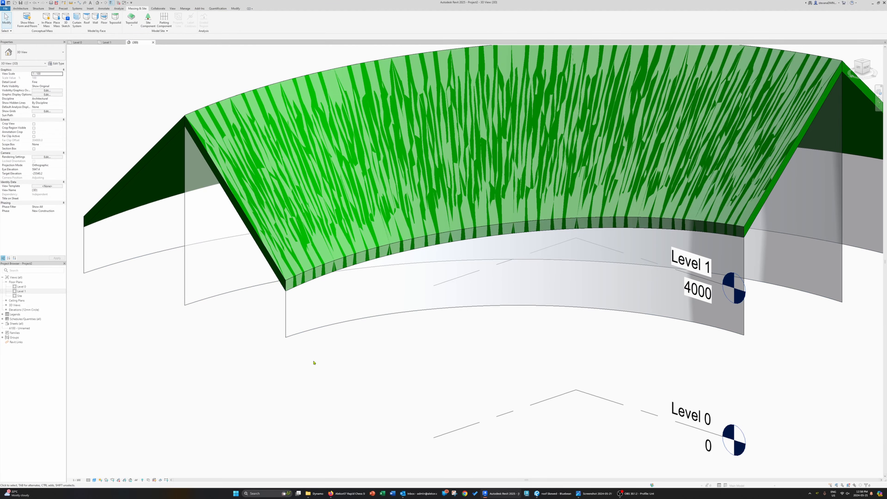
{"action": "middle_click_drag", "start_coordinate": [313, 362], "coordinate": [448, 282], "text": "shift"}
{"action": "left_click", "coordinate": [546, 226]}
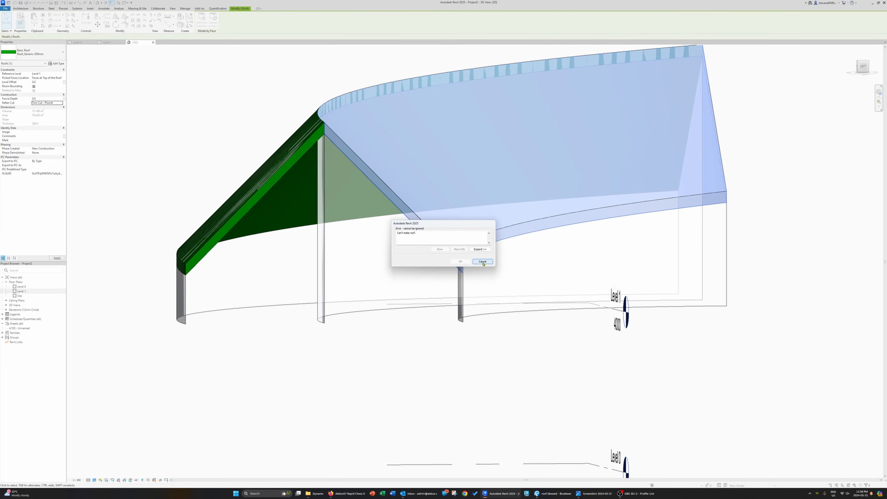
{"action": "left_click", "coordinate": [482, 262]}
{"action": "left_click", "coordinate": [52, 114]}
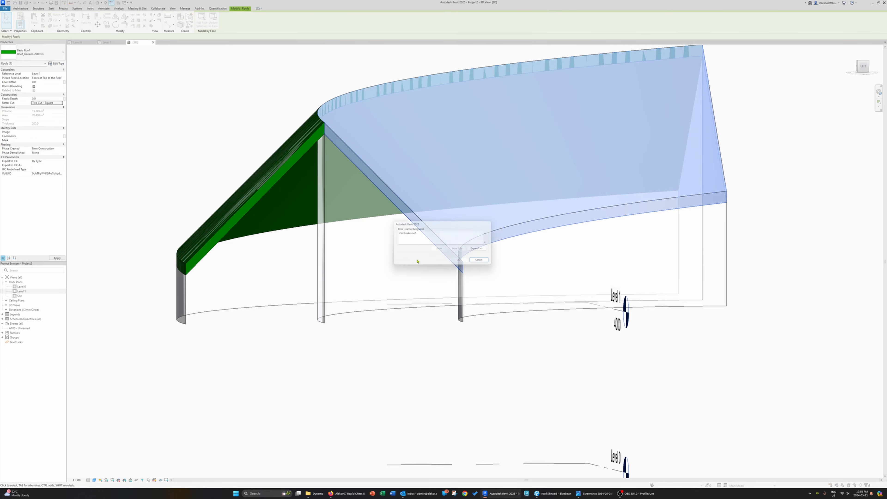
{"action": "left_click", "coordinate": [483, 265]}
{"action": "middle_click_drag", "start_coordinate": [483, 265], "coordinate": [296, 343], "text": "shift"}
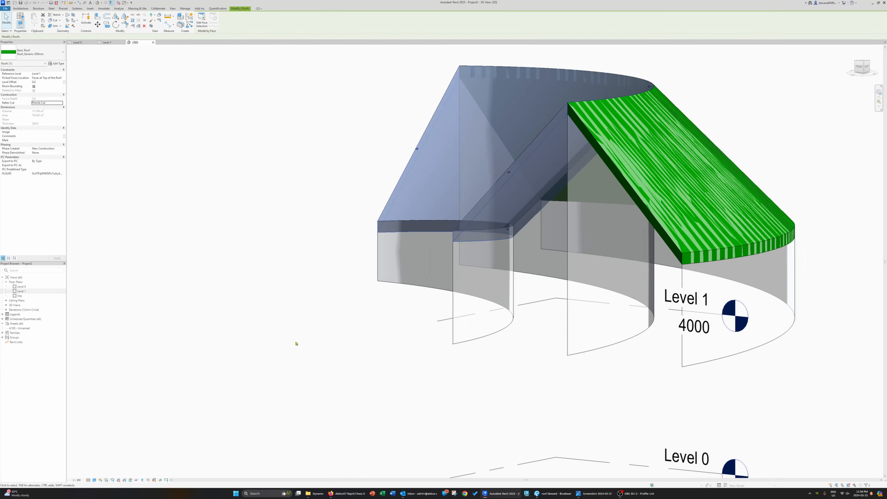
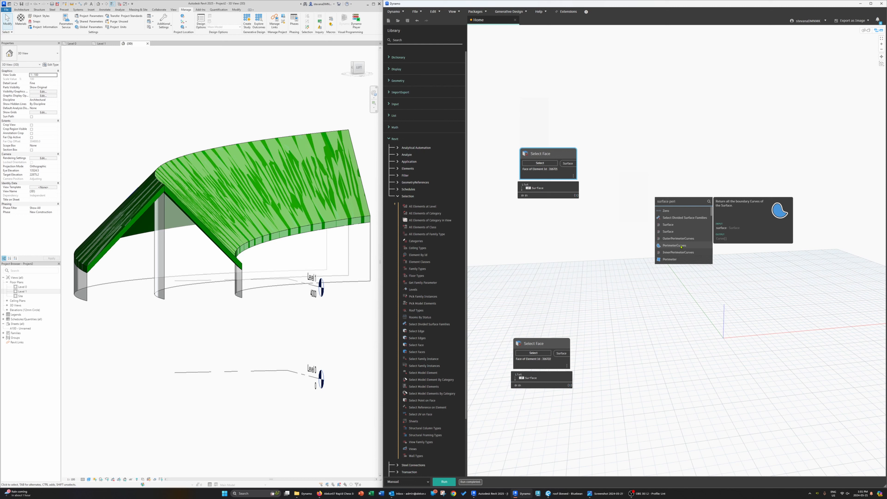
Step: Add a Surface.PerimeterCurves node and connect the first Select Face node's surface output to it
{"action": "left_click", "coordinate": [681, 246]}
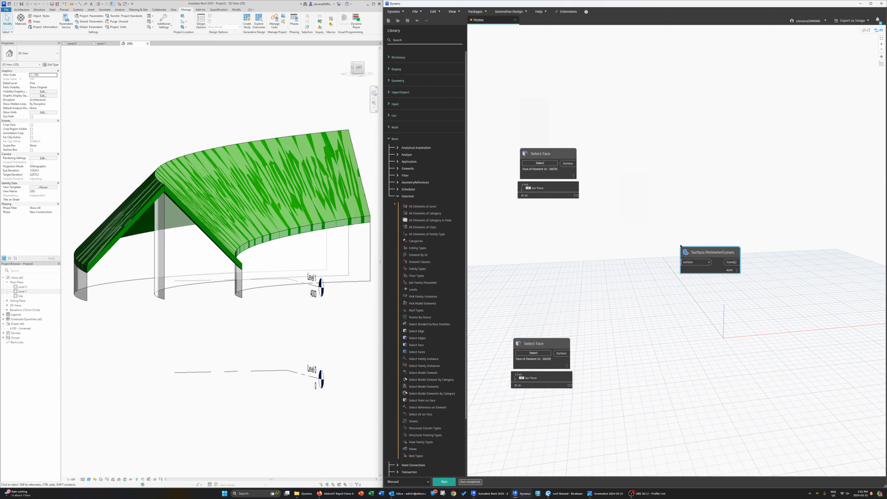
{"action": "left_click_drag", "start_coordinate": [712, 250], "coordinate": [674, 172]}
{"action": "left_click_drag", "start_coordinate": [569, 163], "coordinate": [676, 168]}
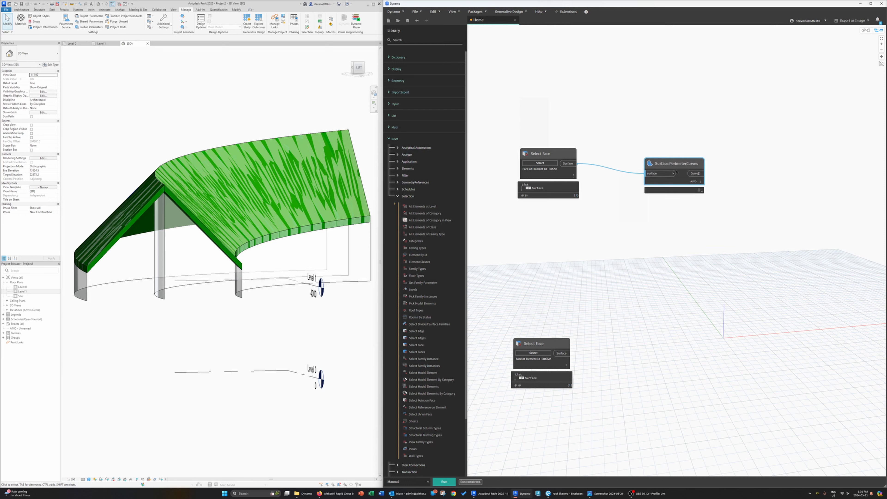
Step: Duplicate the PerimeterCurves node, connect it to the second Select Face node, and run the graph
{"action": "key", "text": "ctrl+c"}
{"action": "key", "text": "ctrl+v"}
{"action": "left_click_drag", "start_coordinate": [732, 178], "coordinate": [663, 339]}
{"action": "left_click_drag", "start_coordinate": [570, 353], "coordinate": [642, 342]}
{"action": "left_click", "coordinate": [444, 481]}
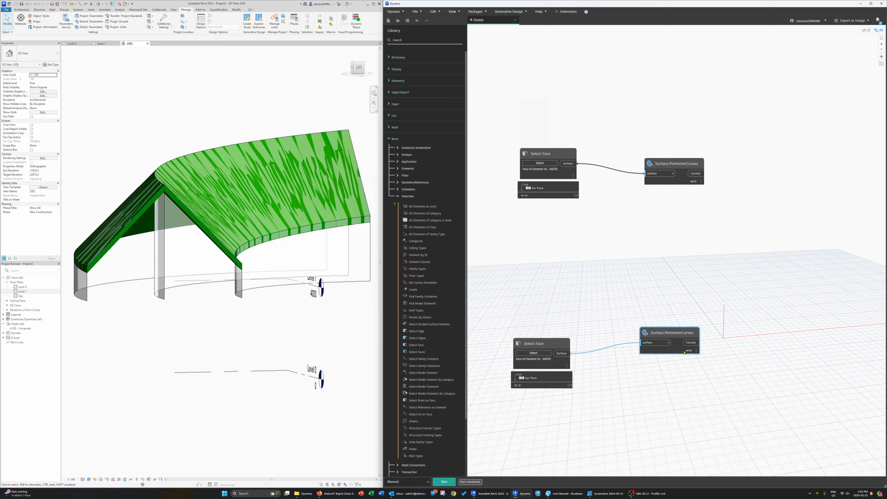
{"action": "left_click", "coordinate": [695, 360]}
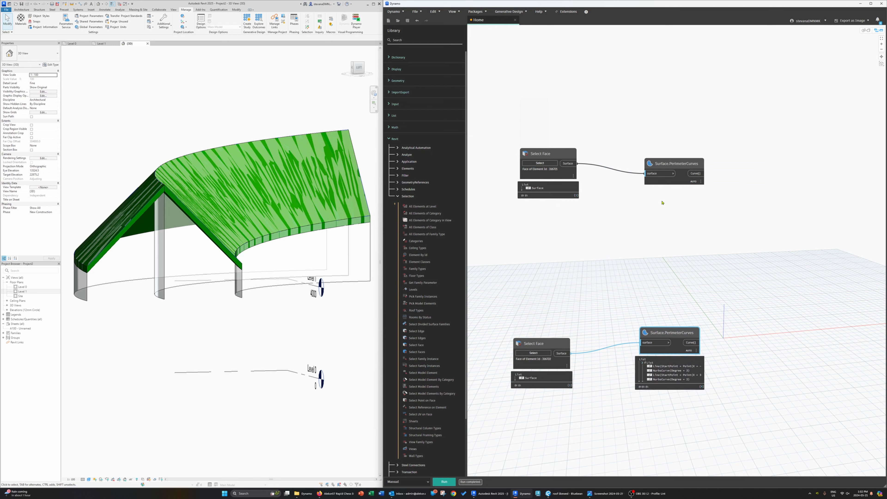
Step: Add a List.Flatten node and feed the first PerimeterCurves output into its list input
{"action": "left_click", "coordinate": [687, 183]}
{"action": "middle_click_drag", "start_coordinate": [687, 264], "coordinate": [715, 260]}
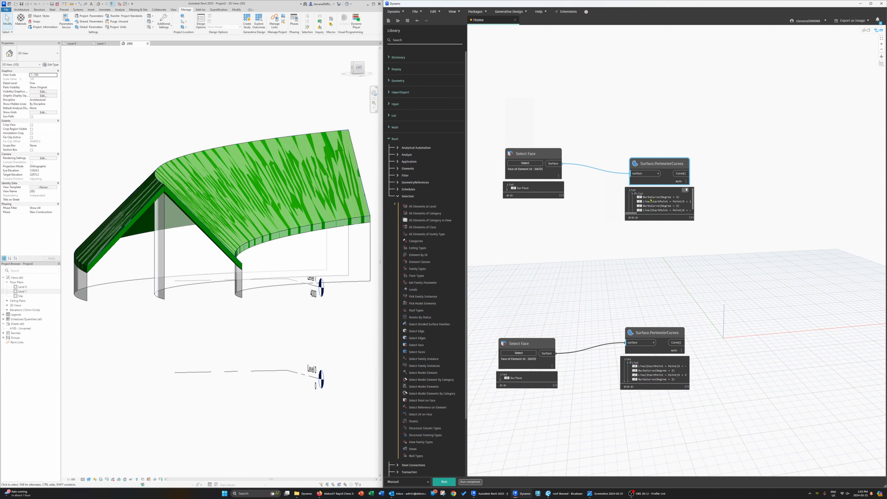
{"action": "middle_click_drag", "start_coordinate": [707, 218], "coordinate": [679, 236]}
{"action": "right_click", "coordinate": [722, 182]}
{"action": "type", "text": "flatte"}
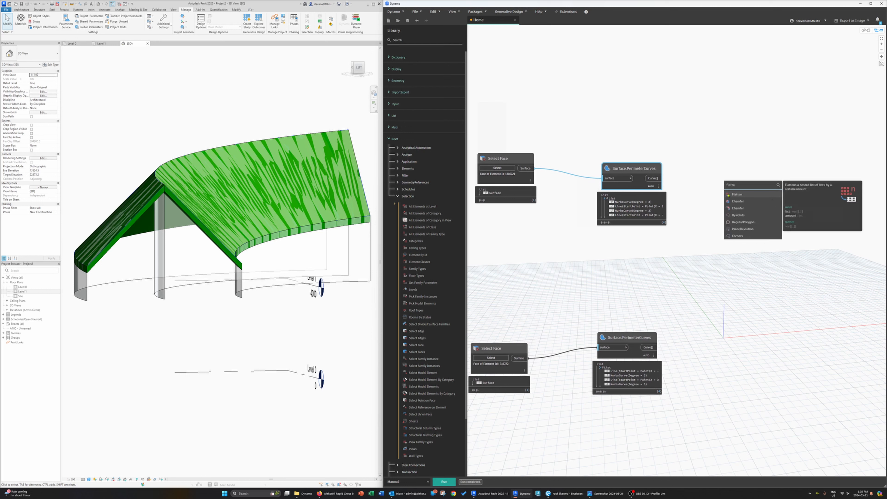
{"action": "left_click", "coordinate": [728, 194]}
{"action": "left_click", "coordinate": [652, 178]}
{"action": "left_click", "coordinate": [728, 193]}
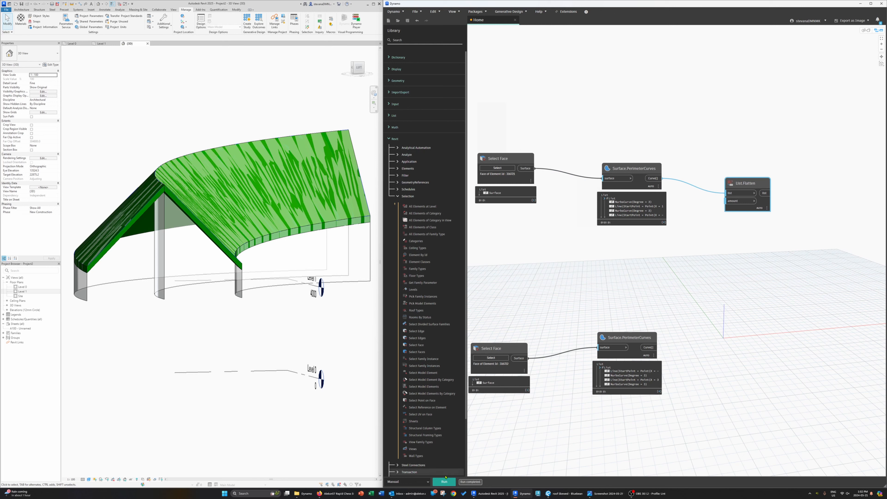
Step: Duplicate the List.Flatten node and connect it to the second PerimeterCurves node's curve output
{"action": "mouse_move", "coordinate": [760, 211]}
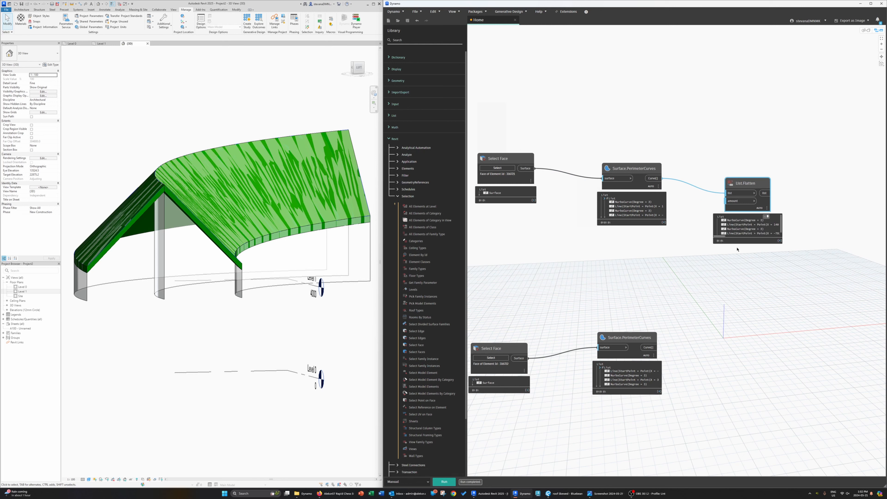
{"action": "left_click_drag", "start_coordinate": [746, 186], "coordinate": [745, 325]}
{"action": "key", "text": "ctrl+c"}
{"action": "key", "text": "ctrl+v"}
{"action": "left_click", "coordinate": [649, 348]}
{"action": "left_click", "coordinate": [725, 349]}
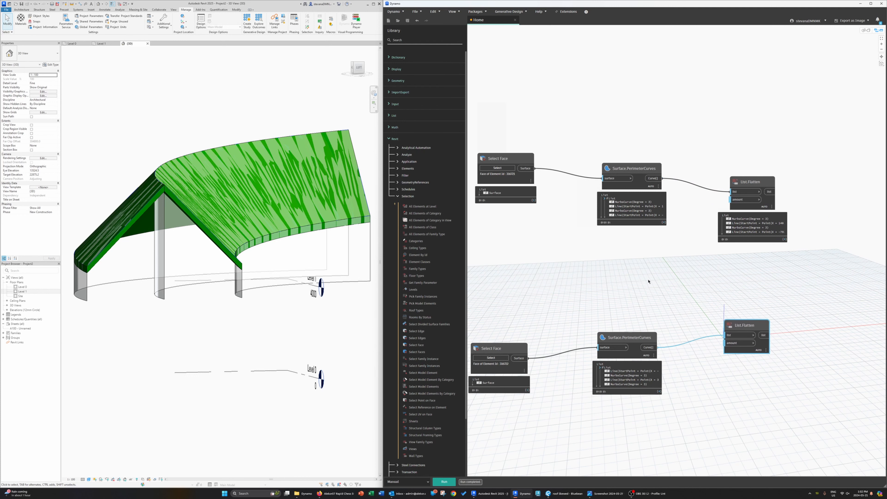
{"action": "middle_click_drag", "start_coordinate": [648, 281], "coordinate": [647, 275]}
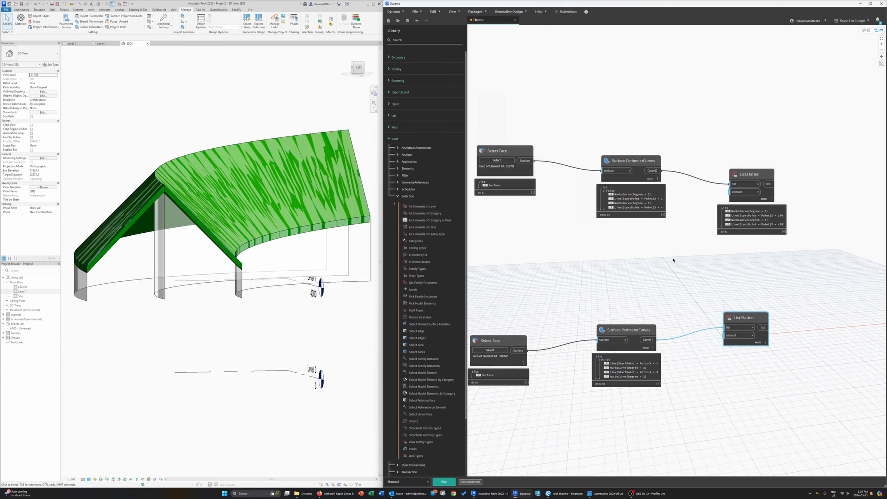
Step: Switch to the background 3D preview and orbit around the selected surfaces, then return to the graph
{"action": "key", "text": "ctrl+b"}
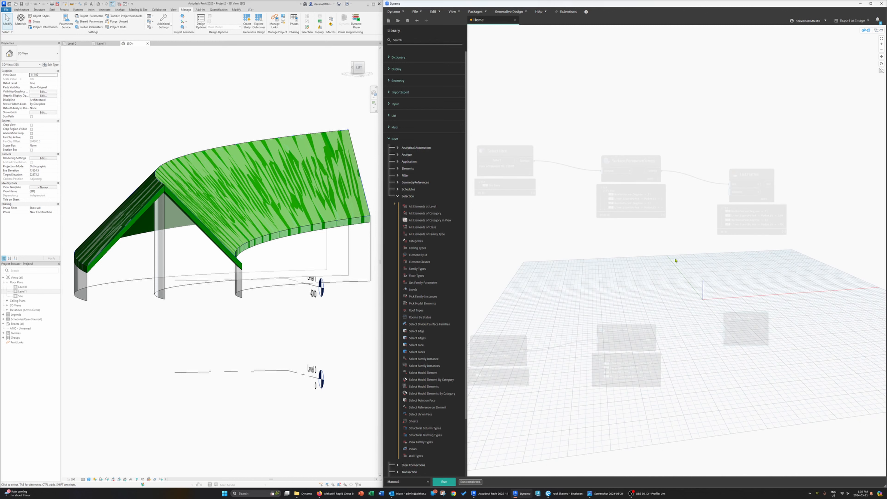
{"action": "scroll", "coordinate": [679, 248], "scroll_direction": "down", "scroll_amount": 3}
{"action": "mouse_move", "coordinate": [689, 252]}
{"action": "right_mouse_down"}
{"action": "mouse_move", "coordinate": [693, 243]}
{"action": "mouse_move", "coordinate": [679, 256]}
{"action": "right_mouse_up"}
{"action": "scroll", "coordinate": [680, 255], "scroll_direction": "down", "scroll_amount": 6}
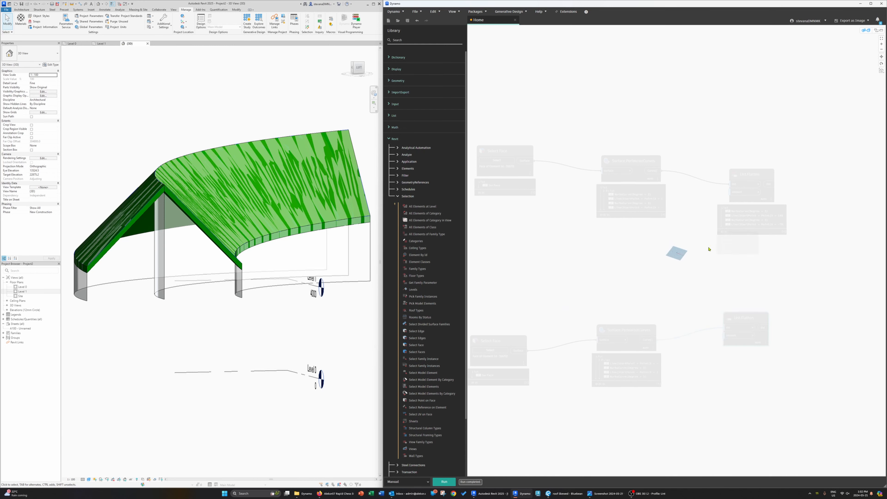
{"action": "scroll", "coordinate": [709, 249], "scroll_direction": "up", "scroll_amount": 5}
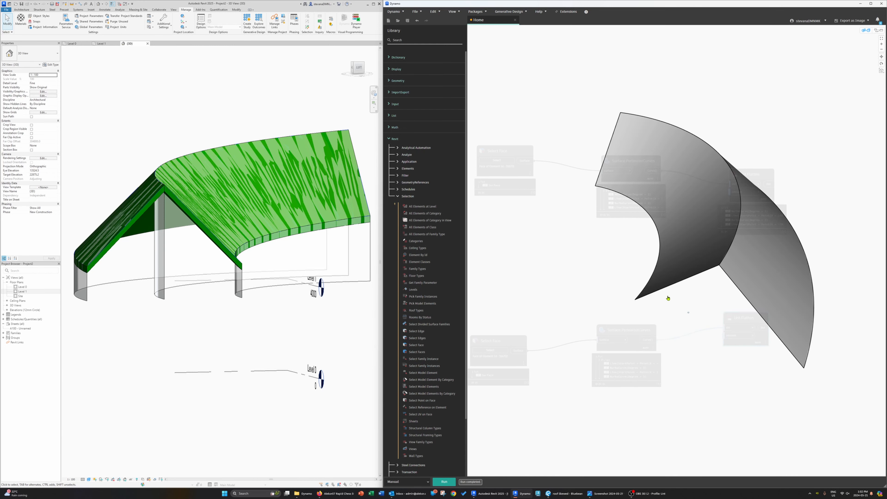
{"action": "right_click_drag", "start_coordinate": [667, 298], "coordinate": [621, 297]}
{"action": "middle_click_drag", "start_coordinate": [735, 220], "coordinate": [816, 391]}
{"action": "scroll", "coordinate": [770, 321], "scroll_direction": "down", "scroll_amount": 3}
{"action": "right_click_drag", "start_coordinate": [802, 383], "coordinate": [843, 369]}
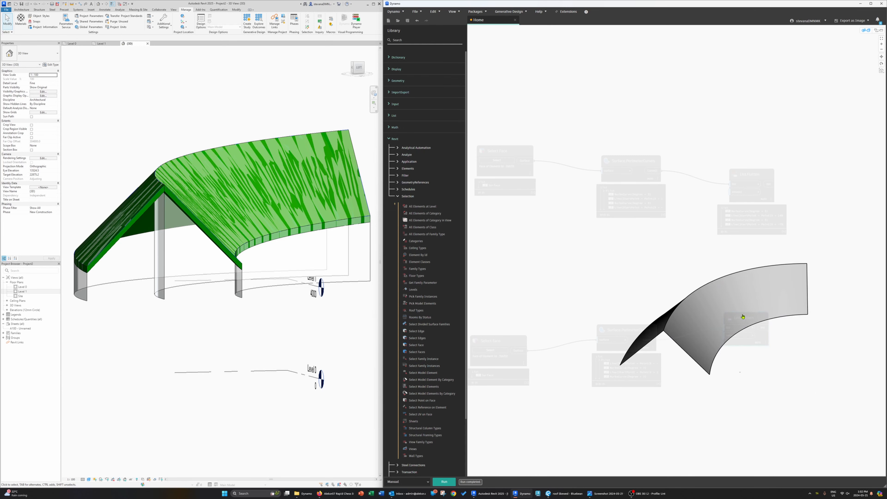
{"action": "middle_click_drag", "start_coordinate": [742, 314], "coordinate": [799, 390]}
{"action": "key", "text": "ctrl+b"}
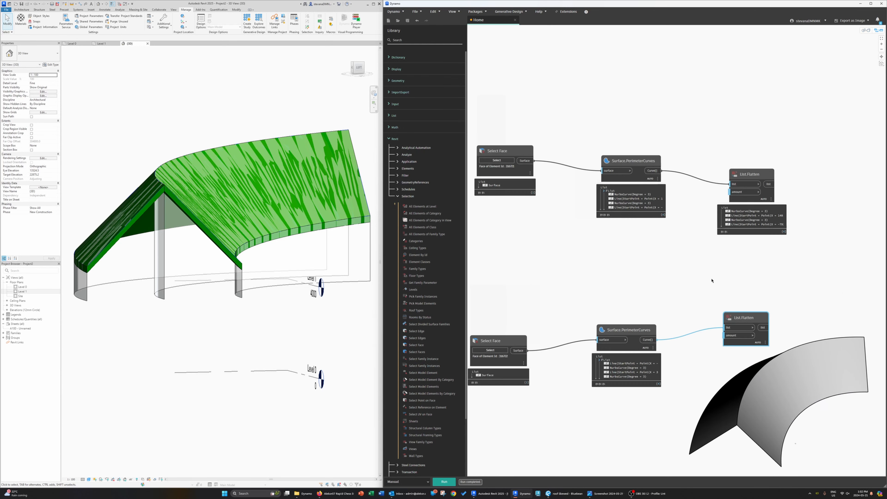
Step: Rearrange the graph nodes so the two Select Face chains line up in rows
{"action": "middle_click_drag", "start_coordinate": [718, 254], "coordinate": [750, 197]}
{"action": "left_click_drag", "start_coordinate": [647, 273], "coordinate": [651, 271]}
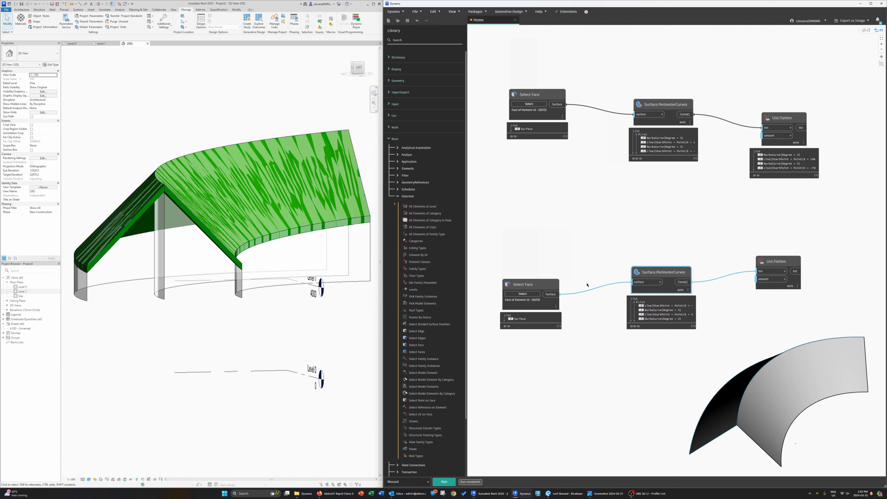
{"action": "left_click_drag", "start_coordinate": [555, 289], "coordinate": [544, 262]}
{"action": "left_click_drag", "start_coordinate": [653, 267], "coordinate": [639, 257]}
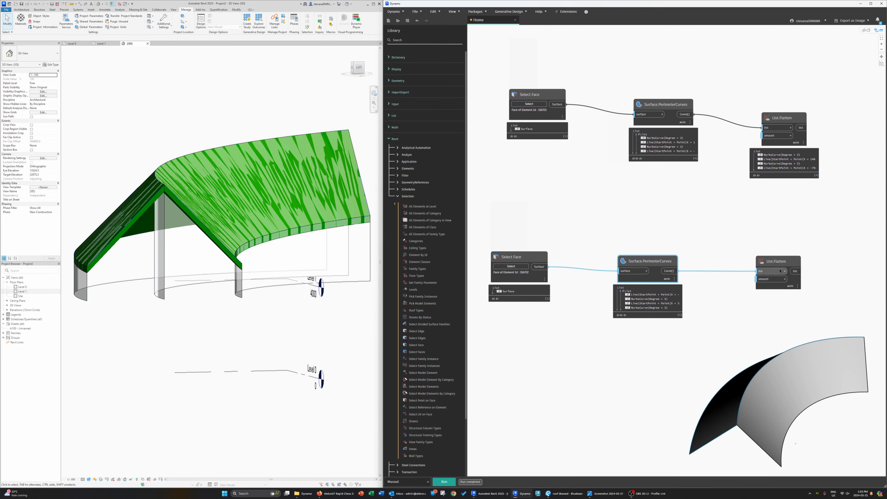
{"action": "left_click_drag", "start_coordinate": [782, 264], "coordinate": [760, 265]}
{"action": "left_click_drag", "start_coordinate": [789, 114], "coordinate": [773, 107]}
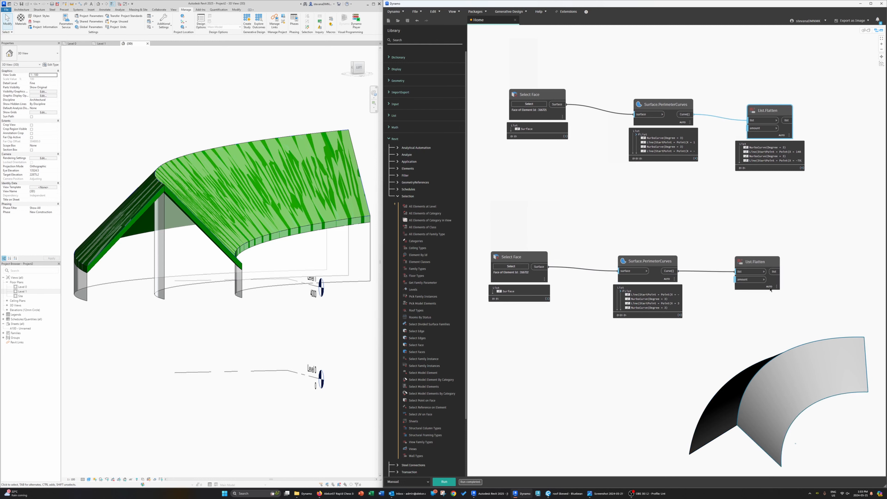
Step: Inspect the second List.Flatten output and highlight one of its NurbsCurve items
{"action": "left_click", "coordinate": [775, 294]}
{"action": "middle_click_drag", "start_coordinate": [821, 277], "coordinate": [669, 268]}
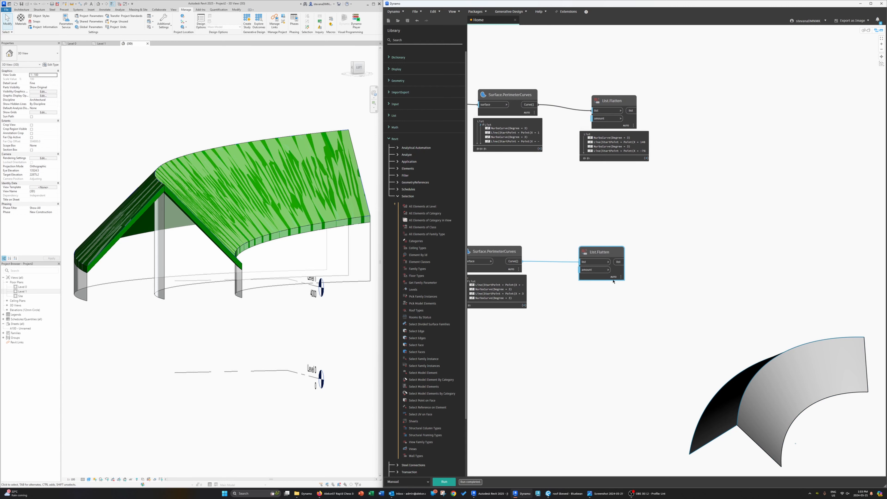
{"action": "mouse_move", "coordinate": [594, 288]}
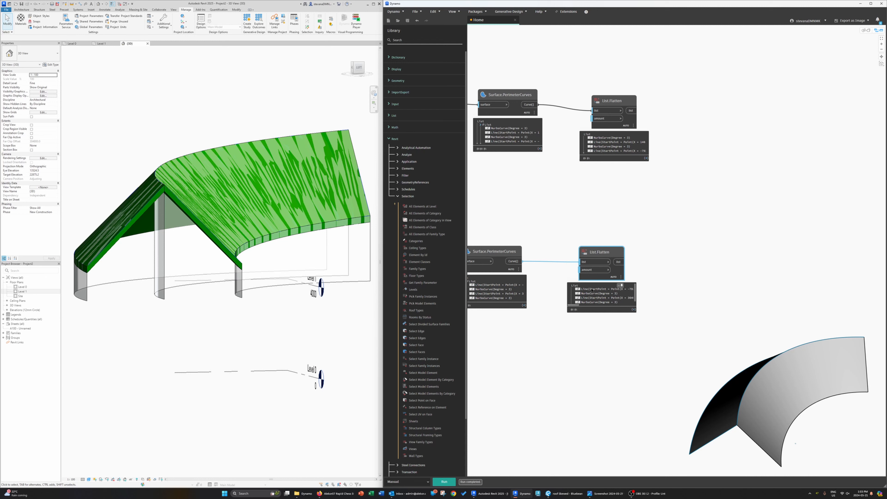
{"action": "left_click", "coordinate": [593, 293]}
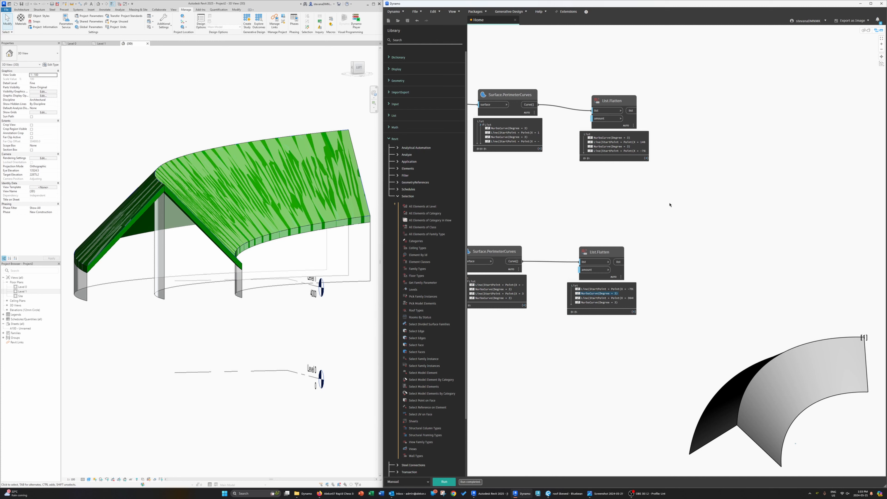
Step: Add a NurbsCurve.ControlPoints node, connect the second flattened curve list to it, and run the graph
{"action": "left_click", "coordinate": [398, 198]}
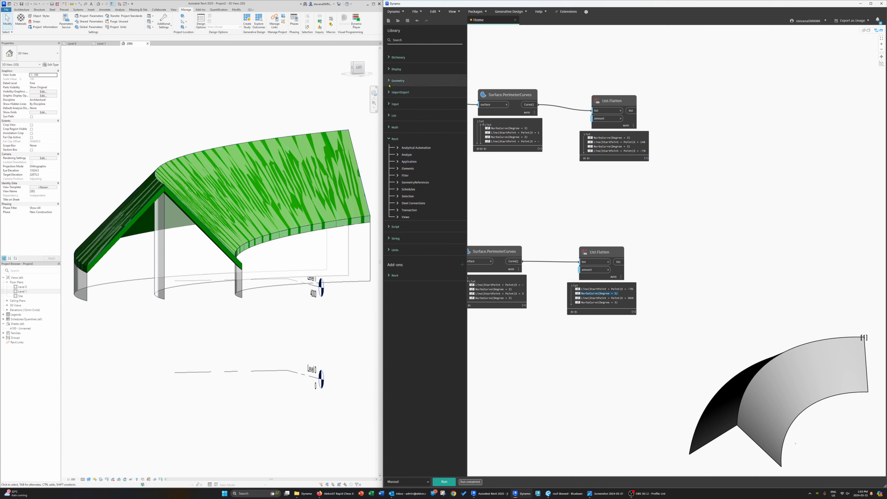
{"action": "left_click", "coordinate": [398, 81]}
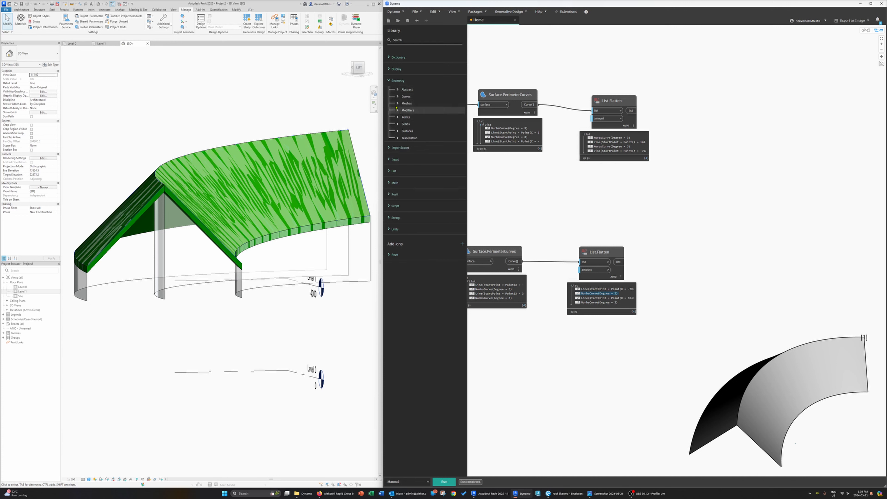
{"action": "left_click", "coordinate": [405, 96]}
{"action": "left_click", "coordinate": [403, 152]}
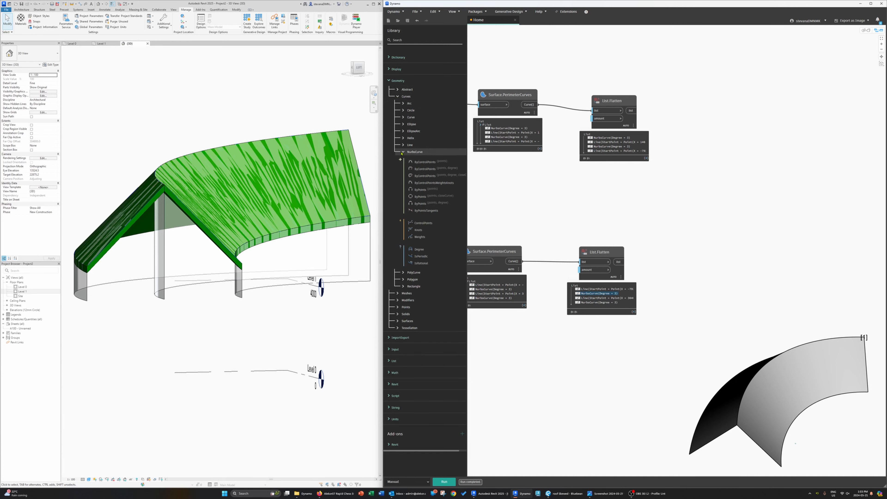
{"action": "left_click", "coordinate": [423, 223]}
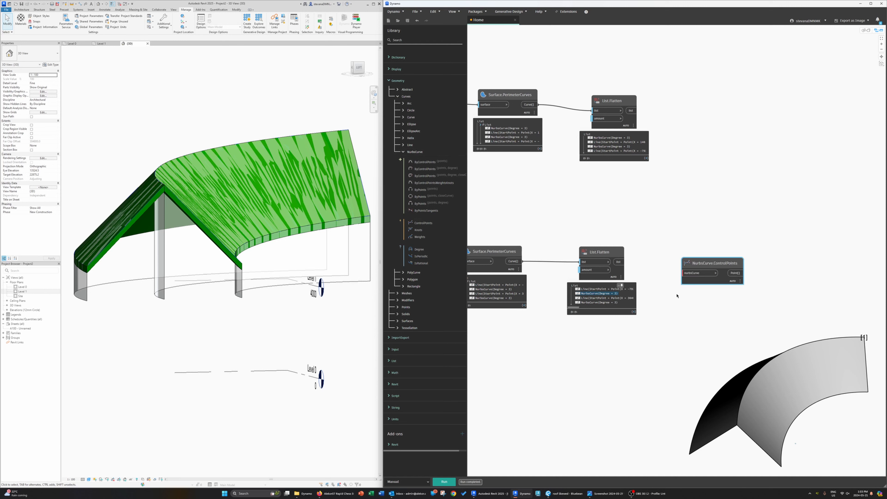
{"action": "left_click_drag", "start_coordinate": [707, 266], "coordinate": [712, 234]}
{"action": "left_click", "coordinate": [618, 262]}
{"action": "left_click", "coordinate": [691, 250]}
{"action": "left_click", "coordinate": [444, 481]}
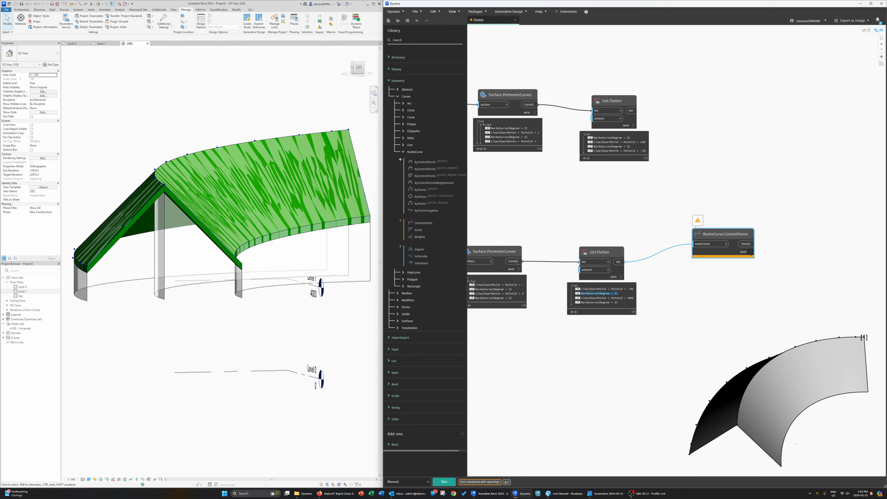
Step: Examine the point coordinates listed in the ControlPoints output preview
{"action": "left_click", "coordinate": [748, 264]}
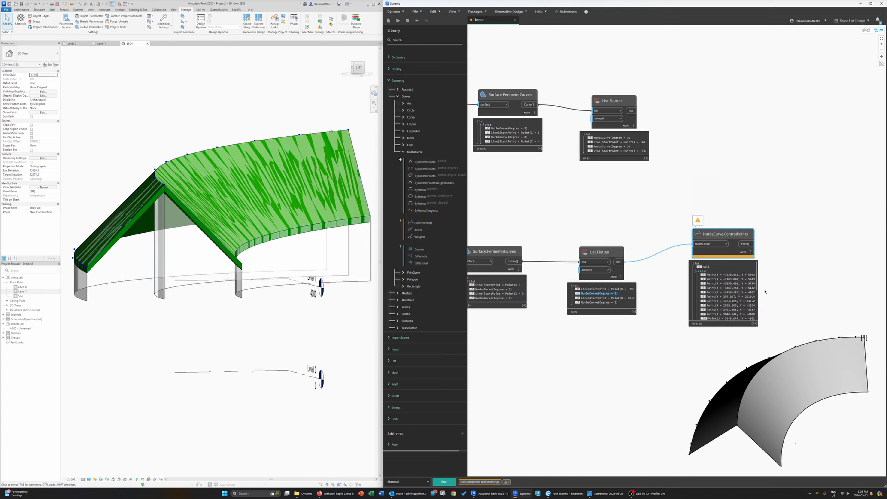
{"action": "left_click_drag", "start_coordinate": [757, 287], "coordinate": [757, 312]}
{"action": "scroll", "coordinate": [744, 289], "scroll_direction": "up", "scroll_amount": 5}
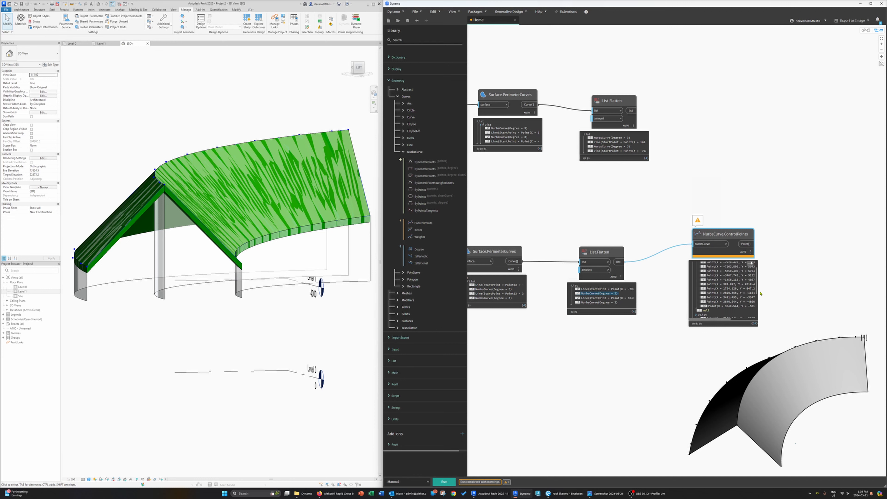
{"action": "scroll", "coordinate": [721, 298], "scroll_direction": "down", "scroll_amount": 2}
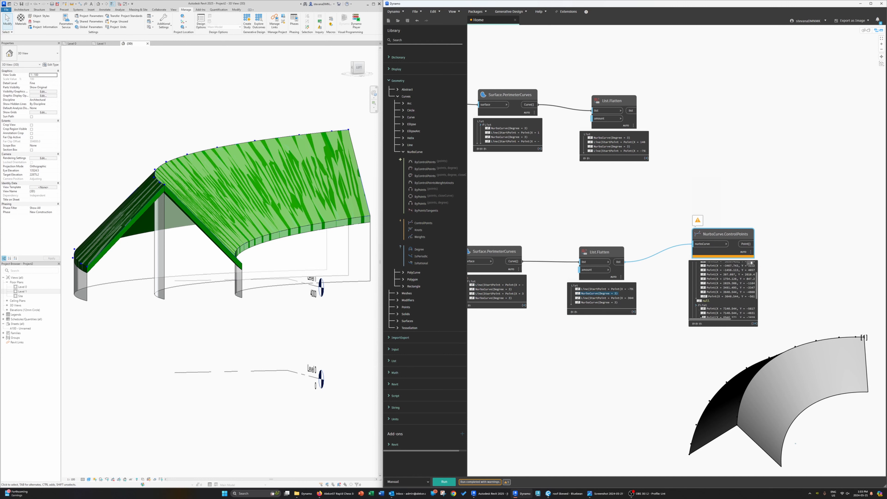
{"action": "mouse_move", "coordinate": [704, 321]}
{"action": "left_mouse_down"}
{"action": "mouse_move", "coordinate": [725, 320]}
{"action": "mouse_move", "coordinate": [716, 318]}
{"action": "left_mouse_up"}
{"action": "scroll", "coordinate": [754, 297], "scroll_direction": "up", "scroll_amount": 3}
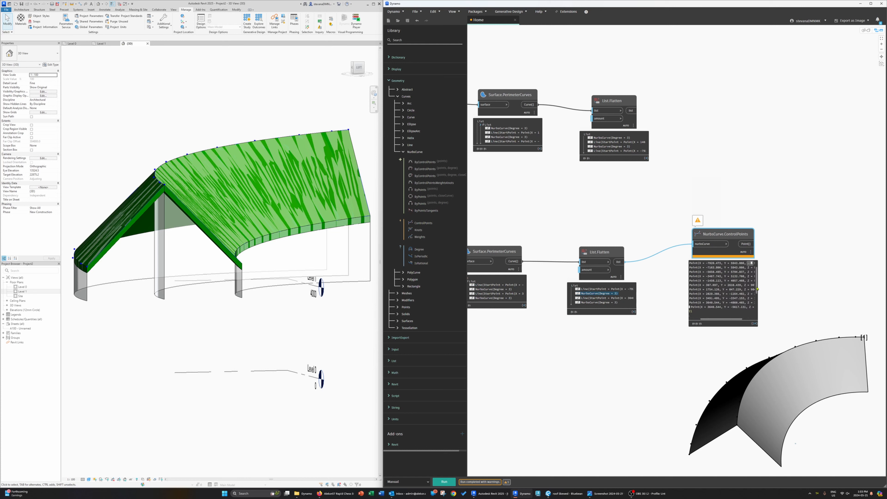
{"action": "left_click", "coordinate": [740, 337]}
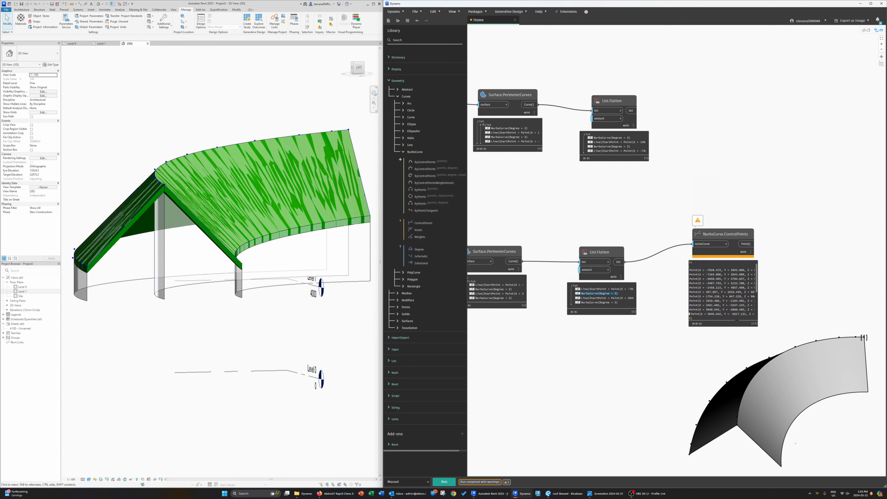
{"action": "left_click_drag", "start_coordinate": [736, 320], "coordinate": [729, 319]}
{"action": "left_click", "coordinate": [691, 267]}
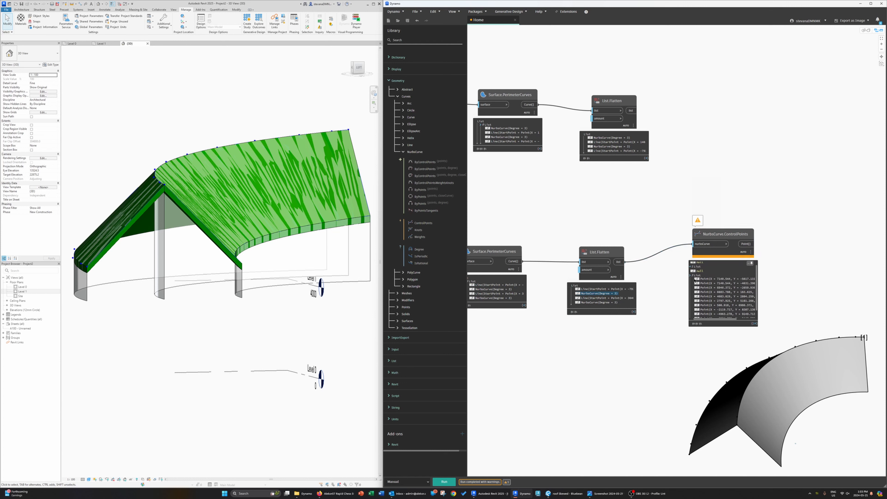
{"action": "left_click", "coordinate": [690, 276]}
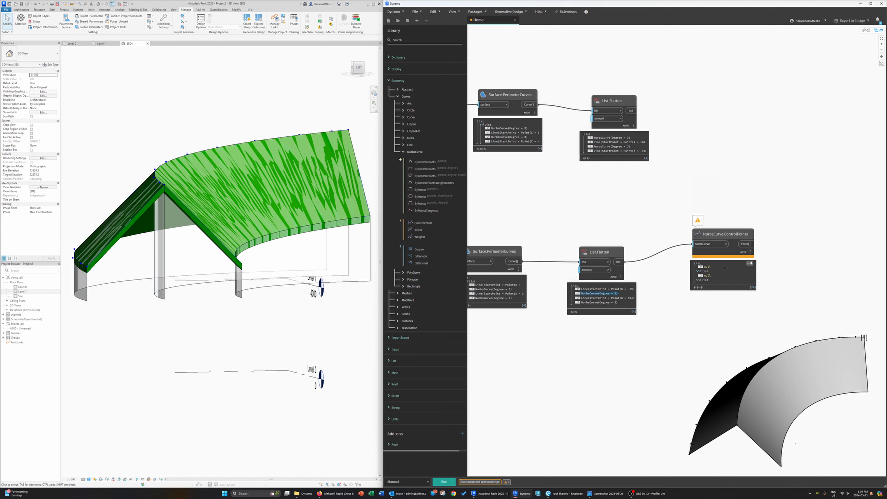
{"action": "left_click", "coordinate": [750, 263]}
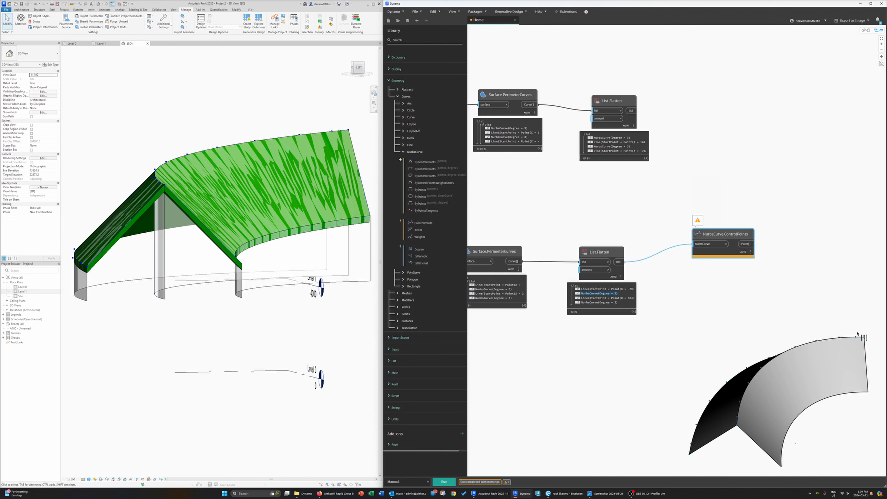
{"action": "middle_click_drag", "start_coordinate": [746, 387], "coordinate": [716, 366]}
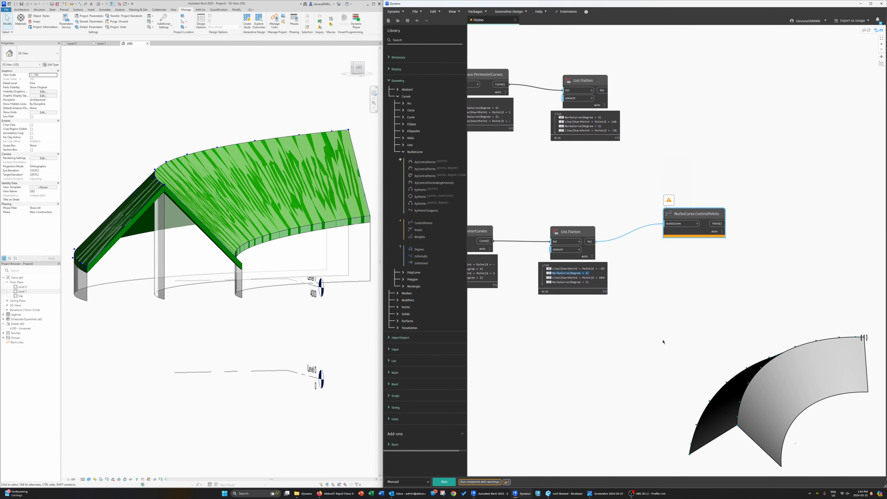
Step: Inspect the individual curve items listed in the second List.Flatten output preview
{"action": "middle_click_drag", "start_coordinate": [663, 341], "coordinate": [661, 350]}
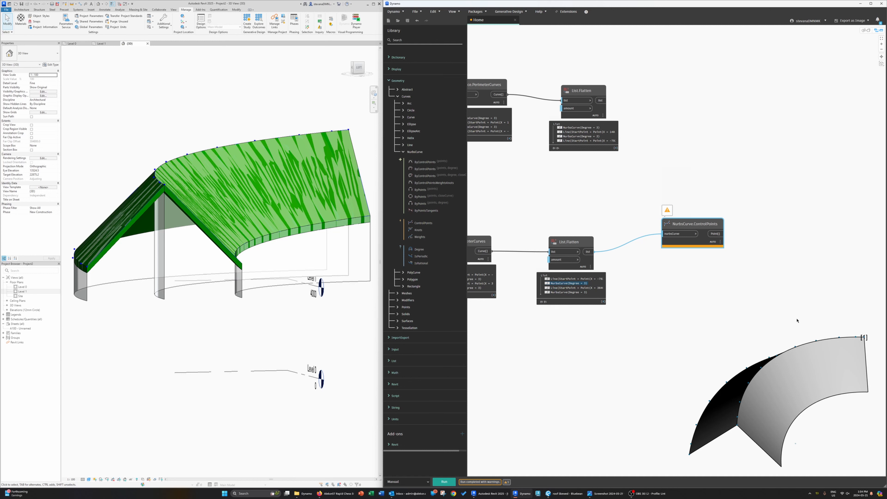
{"action": "left_click_drag", "start_coordinate": [696, 227], "coordinate": [700, 232]}
{"action": "right_click", "coordinate": [700, 232]}
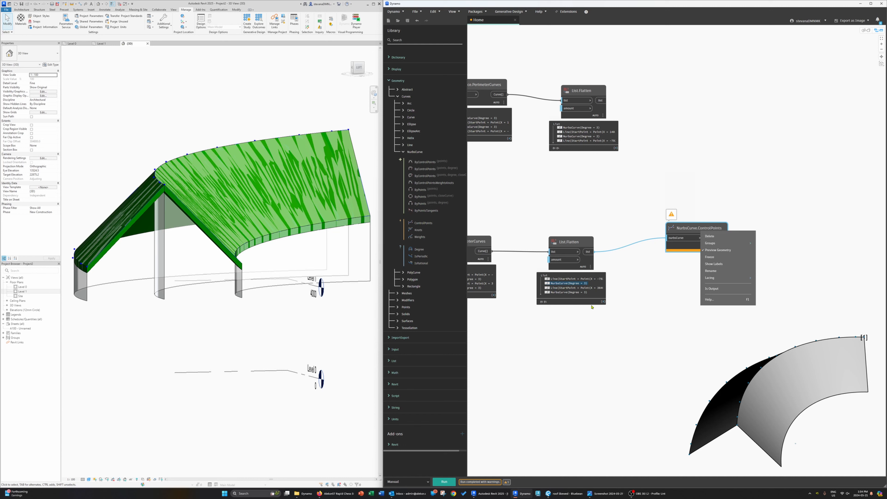
{"action": "left_click", "coordinate": [565, 280]}
{"action": "left_click", "coordinate": [563, 283]}
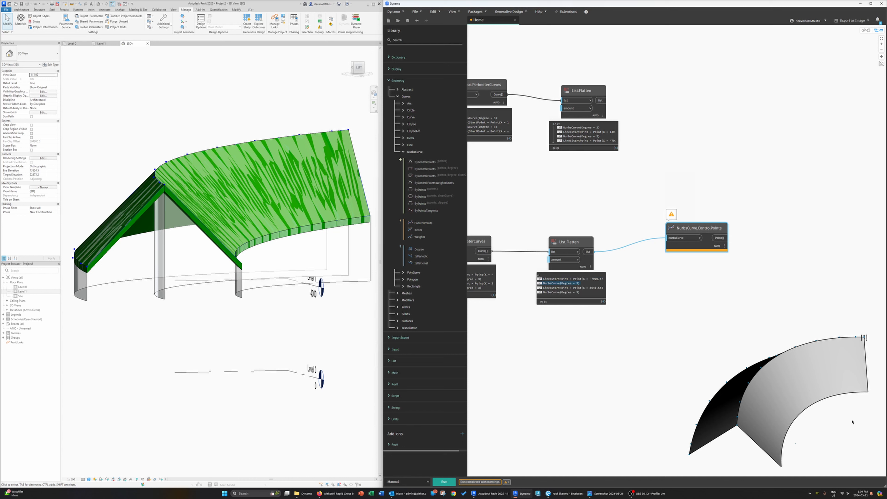
{"action": "left_click", "coordinate": [788, 402]}
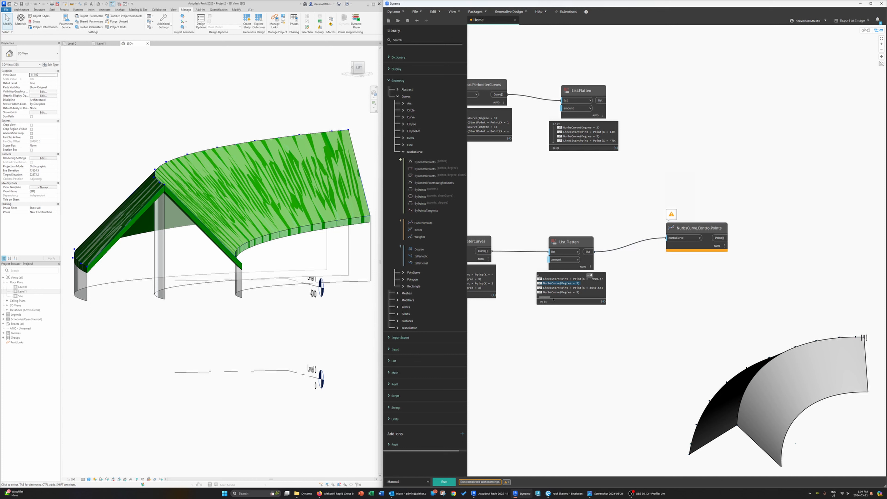
{"action": "left_click_drag", "start_coordinate": [543, 298], "coordinate": [540, 298]}
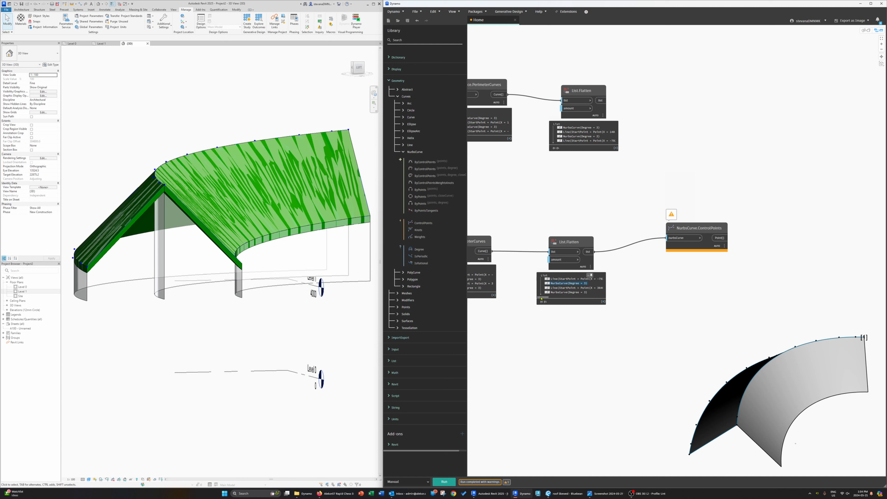
{"action": "left_click", "coordinate": [564, 293]}
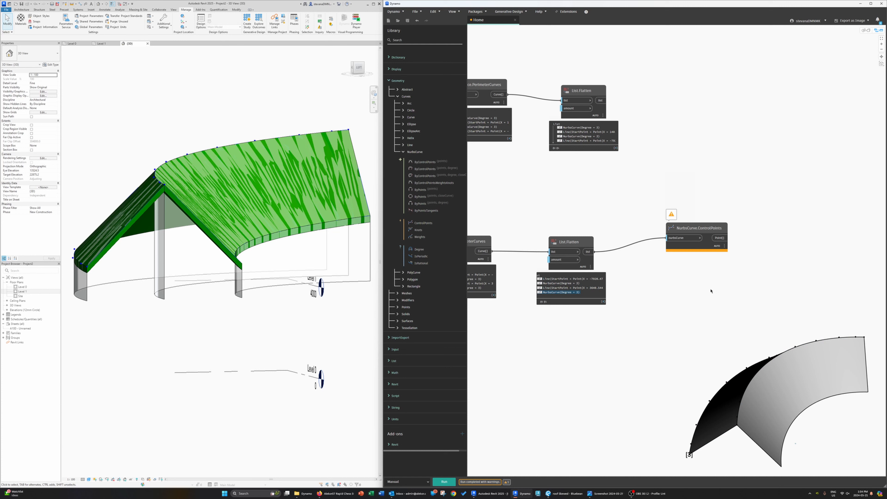
Step: Expand the nested lists in the NurbsCurve.ControlPoints output preview to check their contents
{"action": "middle_click_drag", "start_coordinate": [710, 290], "coordinate": [701, 295]}
{"action": "left_click", "coordinate": [671, 271]}
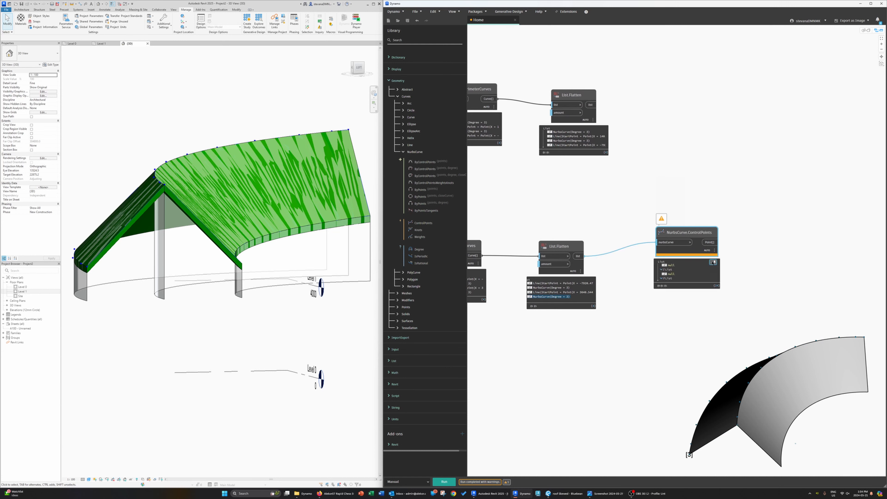
{"action": "left_click", "coordinate": [662, 271]}
{"action": "left_click", "coordinate": [659, 271]}
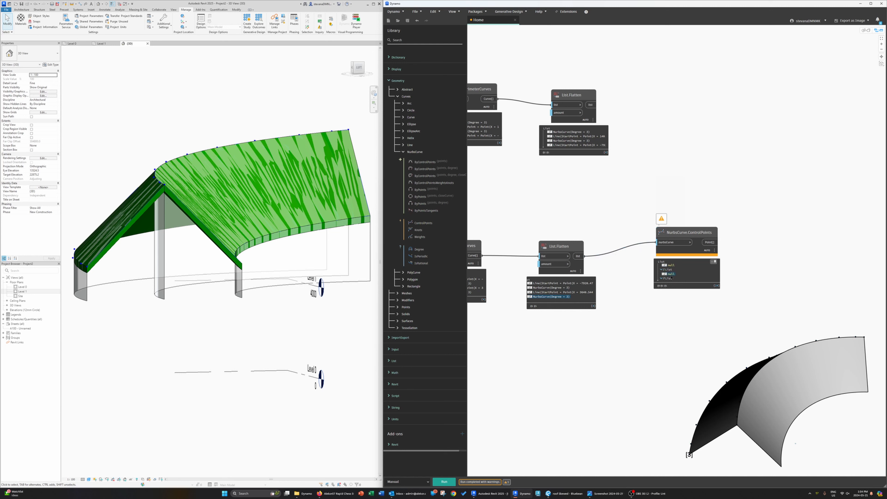
{"action": "left_click", "coordinate": [662, 280]}
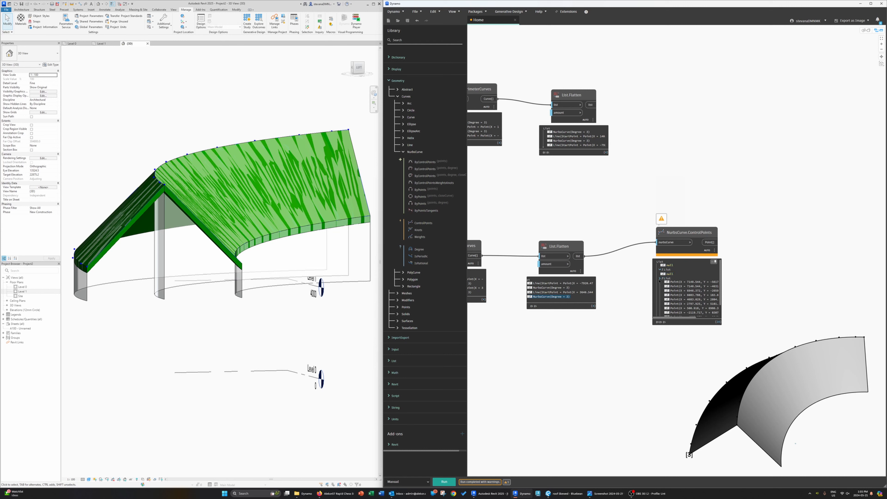
{"action": "middle_click_drag", "start_coordinate": [736, 264], "coordinate": [716, 275]}
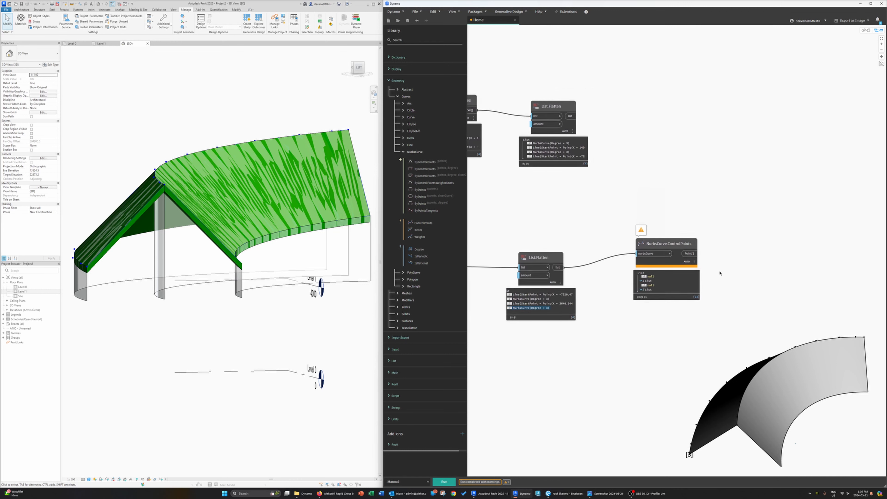
{"action": "right_click", "coordinate": [735, 236]}
{"action": "type", "text": "ll"}
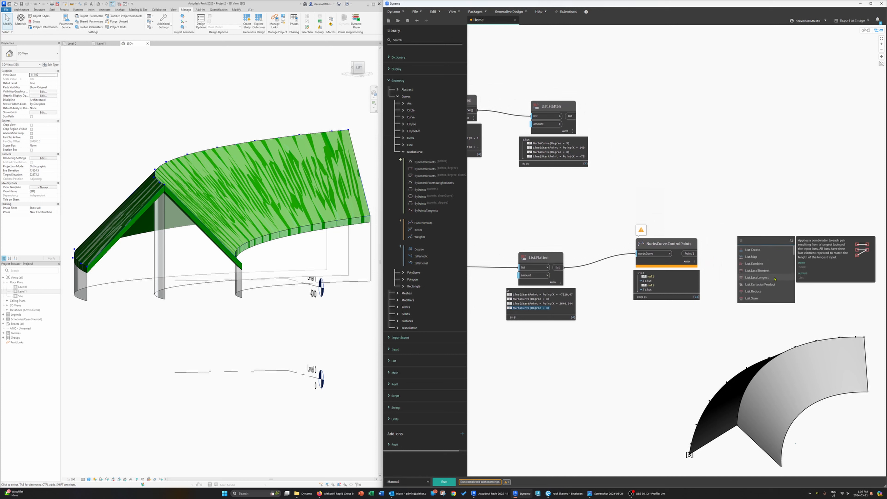
{"action": "left_click", "coordinate": [810, 284]}
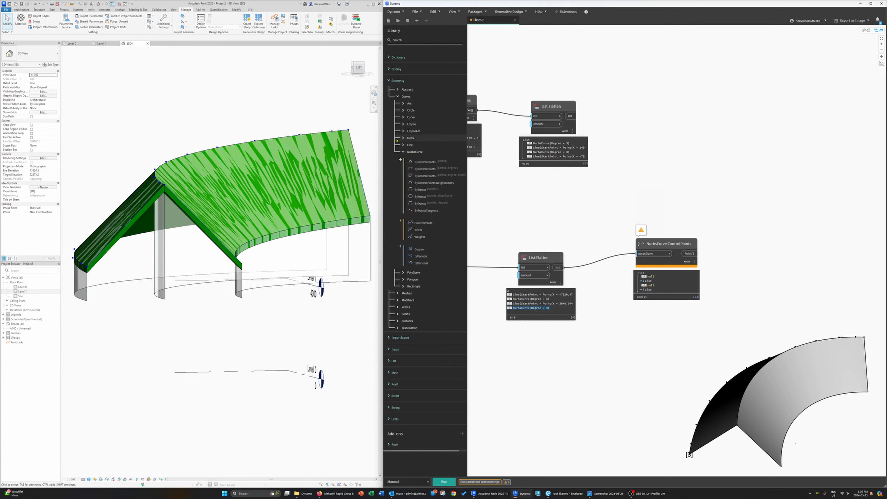
Step: Add a List.IsEmpty node from the List Inspect library, connect the control points output to it, and run the graph
{"action": "left_click", "coordinate": [389, 81]}
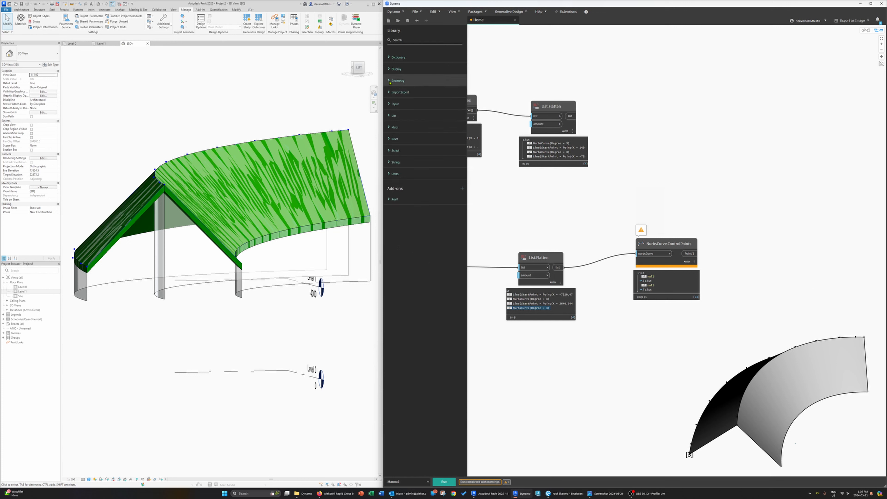
{"action": "left_click", "coordinate": [389, 116]}
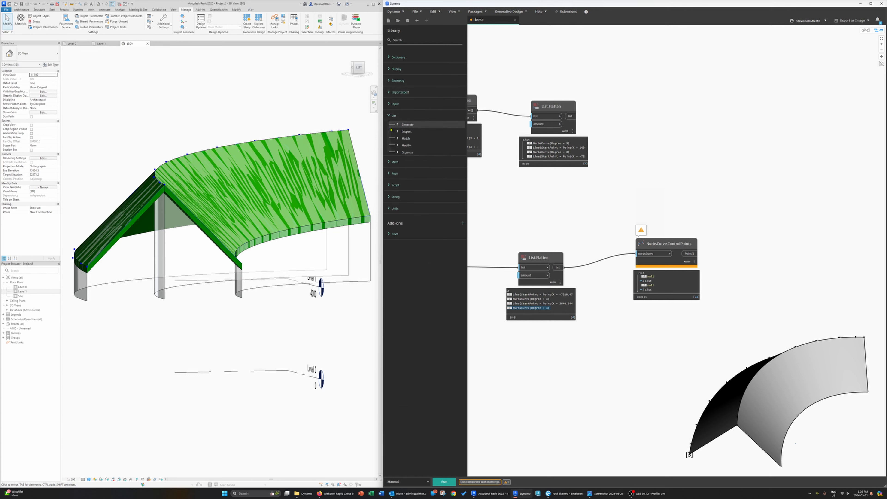
{"action": "left_click", "coordinate": [397, 132]}
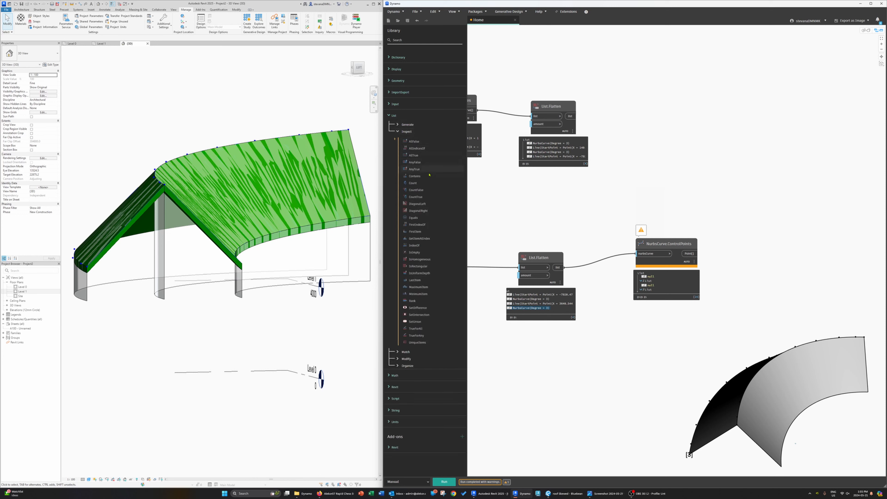
{"action": "left_click", "coordinate": [416, 253]}
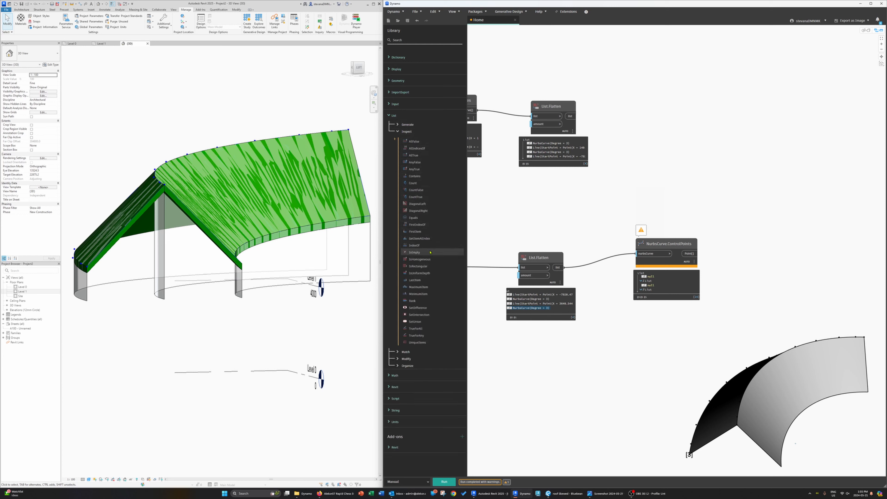
{"action": "left_click", "coordinate": [694, 254]}
{"action": "left_click", "coordinate": [736, 252]}
{"action": "left_click_drag", "start_coordinate": [747, 243], "coordinate": [785, 222]}
{"action": "left_click", "coordinate": [441, 480]}
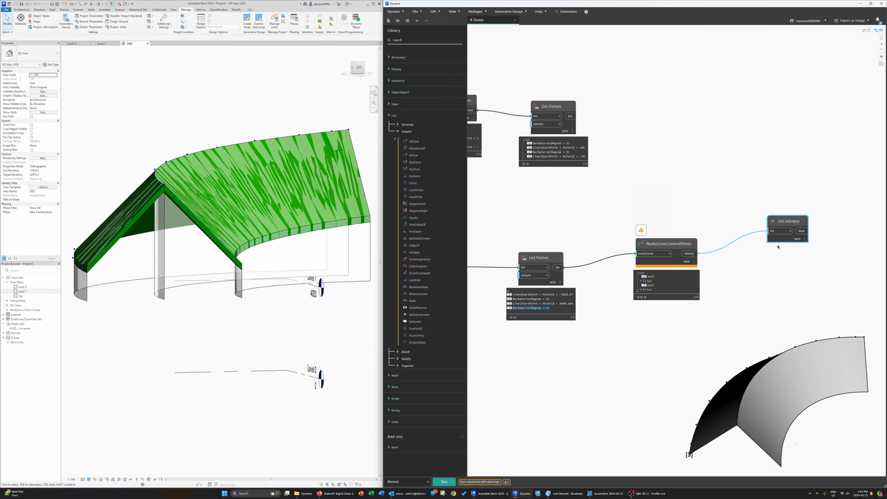
{"action": "left_click", "coordinate": [803, 248]}
{"action": "middle_click_drag", "start_coordinate": [737, 291], "coordinate": [710, 295]}
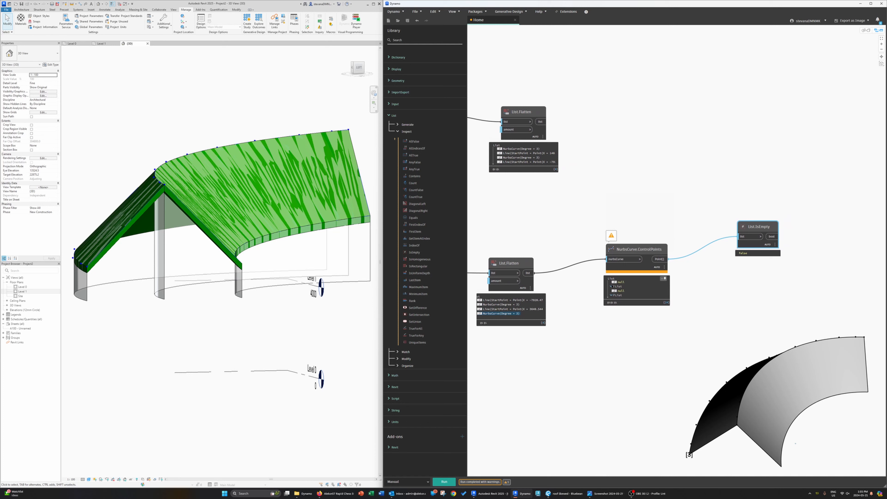
{"action": "left_click", "coordinate": [760, 237]}
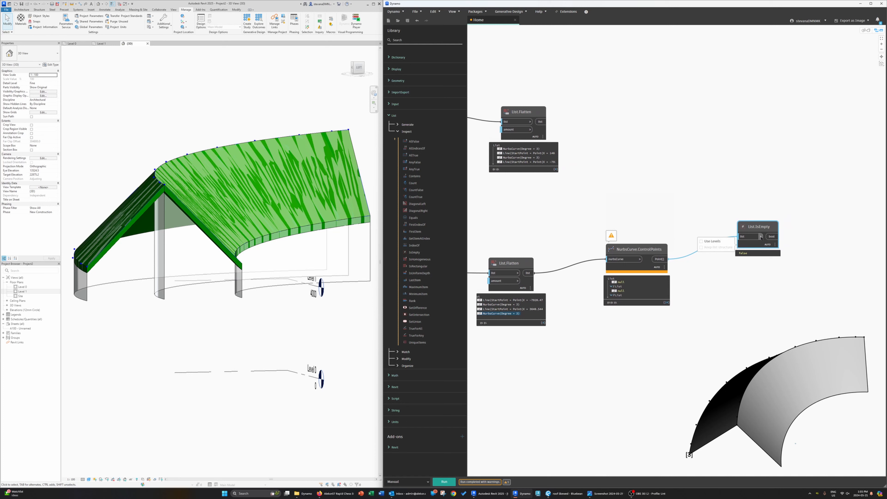
{"action": "left_click", "coordinate": [711, 241]}
{"action": "left_click", "coordinate": [444, 482]}
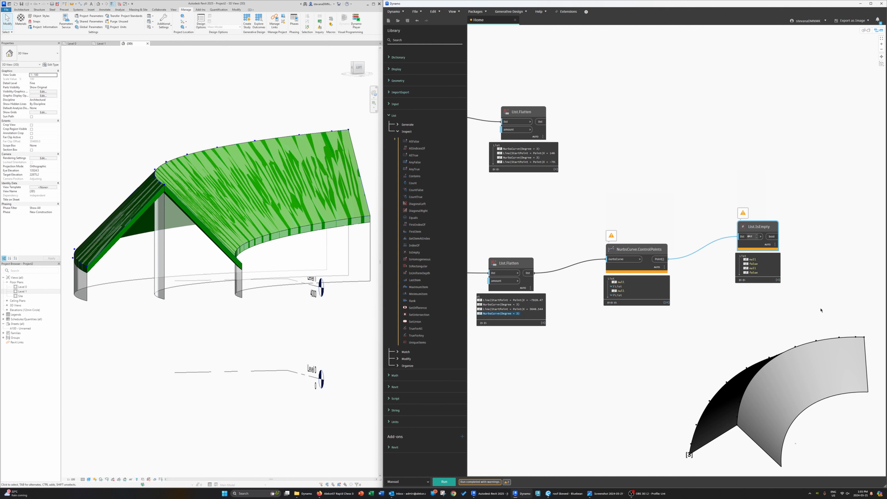
Step: Add a String from Object node, feed it the List.IsEmpty result, and run the graph
{"action": "middle_click_drag", "start_coordinate": [821, 309], "coordinate": [807, 310]}
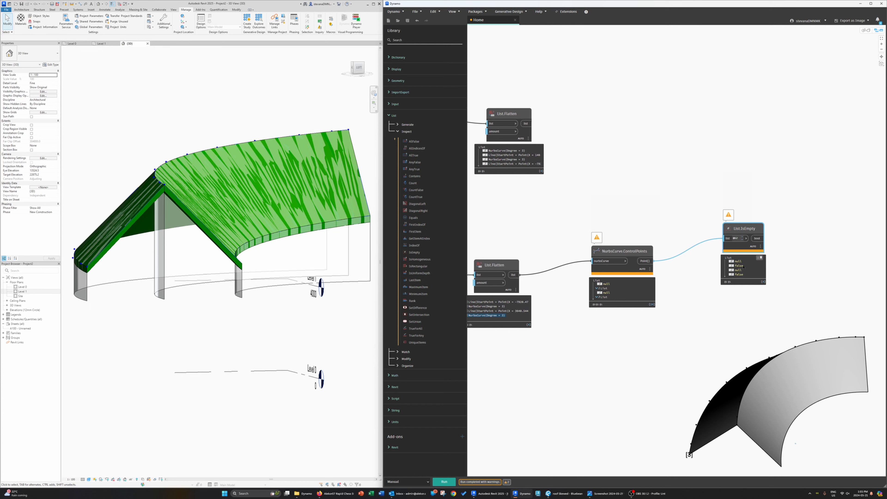
{"action": "middle_click_drag", "start_coordinate": [778, 271], "coordinate": [697, 291]}
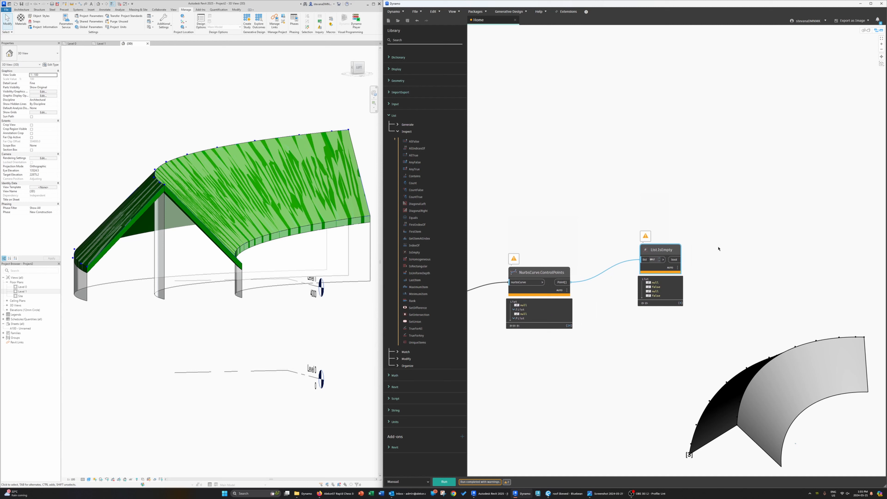
{"action": "right_click", "coordinate": [743, 231]}
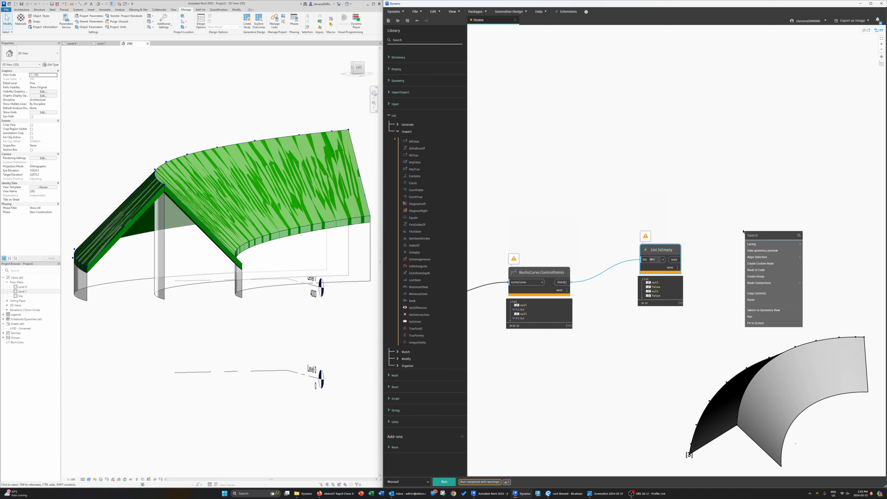
{"action": "type", "text": "srting"}
{"action": "key", "text": "BackSpace"}
{"action": "key", "text": "BackSpace"}
{"action": "key", "text": "BackSpace"}
{"action": "key", "text": "BackSpace"}
{"action": "key", "text": "BackSpace"}
{"action": "key", "text": "BackSpace"}
{"action": "type", "text": "string"}
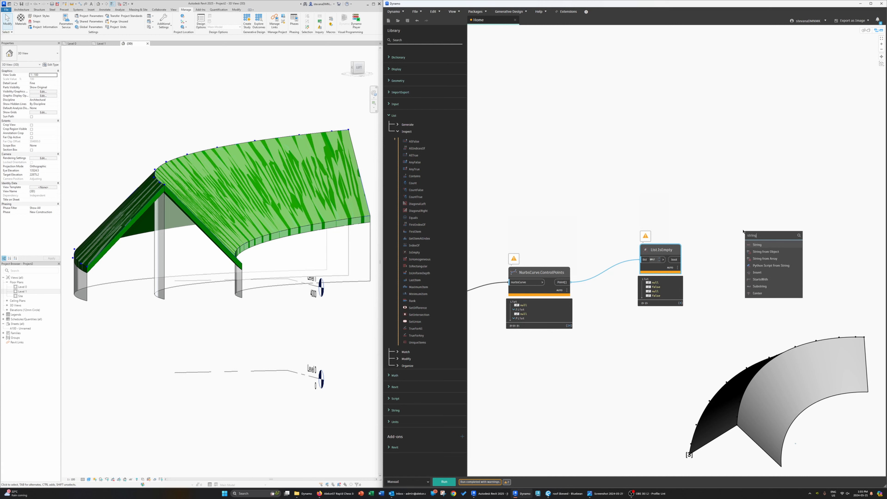
{"action": "left_click", "coordinate": [765, 252]}
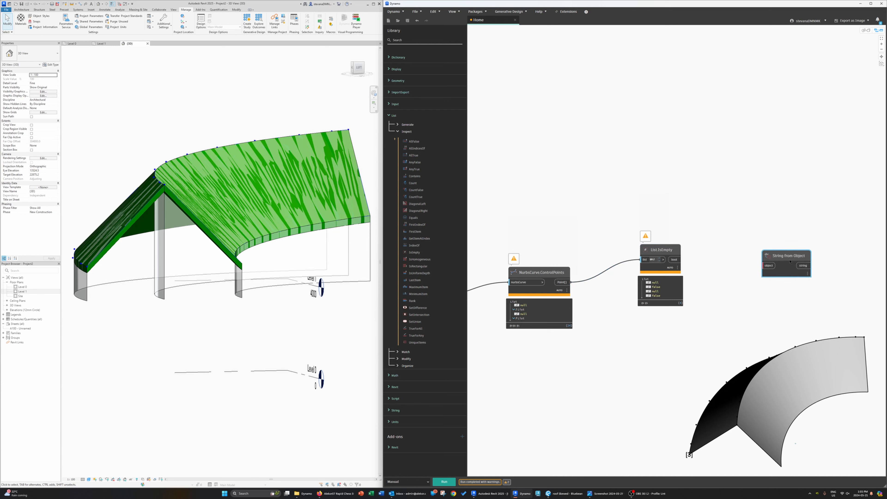
{"action": "left_click_drag", "start_coordinate": [679, 259], "coordinate": [749, 234]}
{"action": "left_click", "coordinate": [450, 482]}
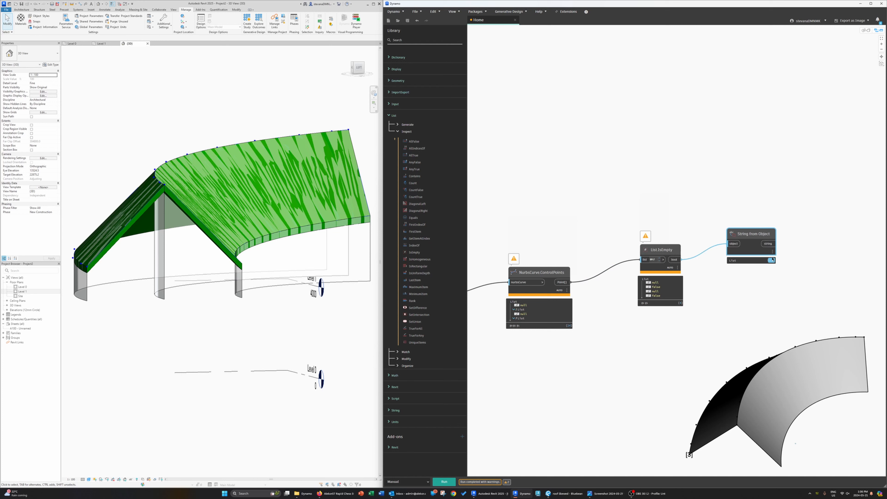
Step: Add an == comparison node and connect the String from Object output to its first input
{"action": "left_click", "coordinate": [773, 261]}
{"action": "middle_click_drag", "start_coordinate": [795, 301], "coordinate": [706, 302]}
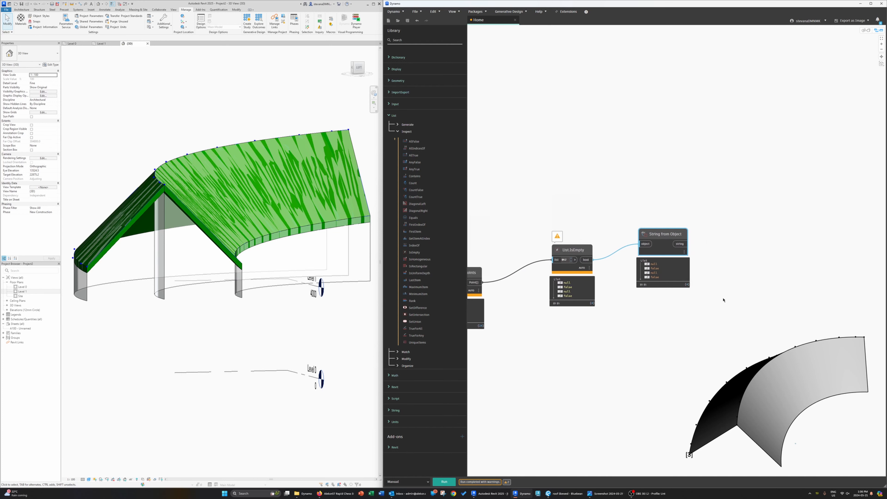
{"action": "left_click", "coordinate": [751, 222]}
{"action": "right_click", "coordinate": [750, 223]}
{"action": "type", "text": "=="}
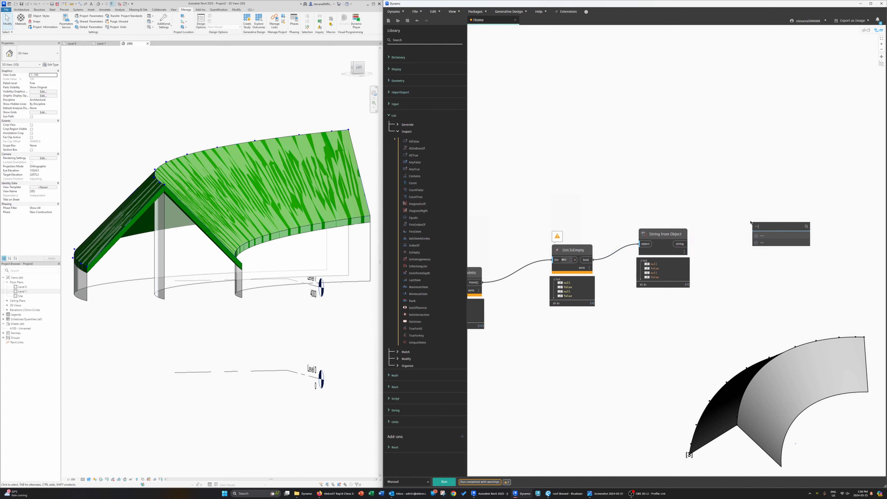
{"action": "left_click", "coordinate": [765, 243]}
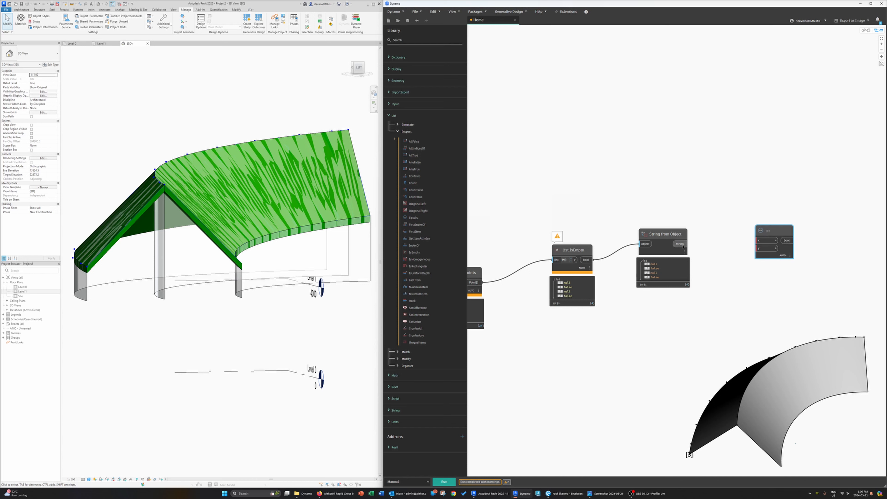
{"action": "left_click_drag", "start_coordinate": [679, 244], "coordinate": [768, 251]}
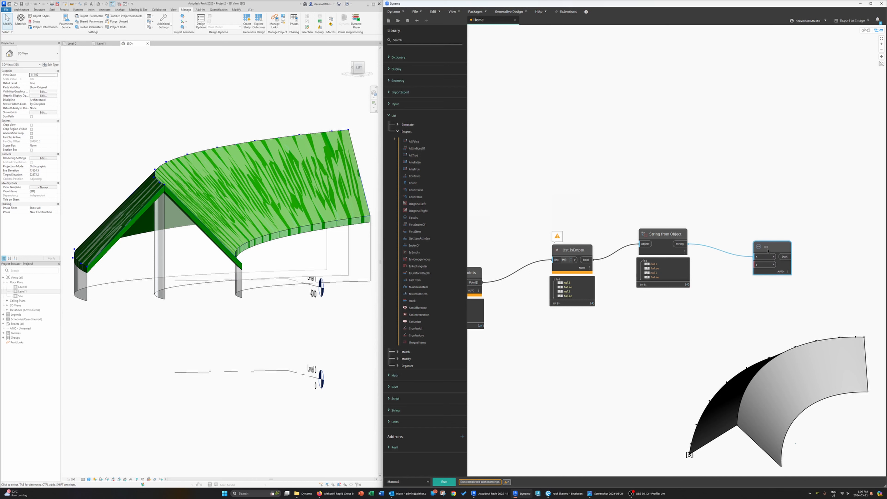
Step: Add a String node with the value false and connect it to the == node's second input
{"action": "right_click", "coordinate": [680, 329]}
{"action": "type", "text": "string"}
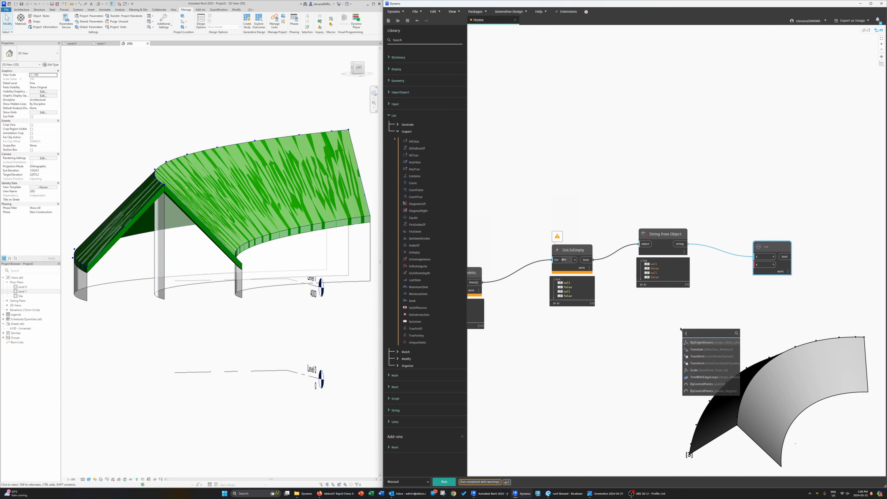
{"action": "key", "text": "Return"}
{"action": "left_click", "coordinate": [701, 346]}
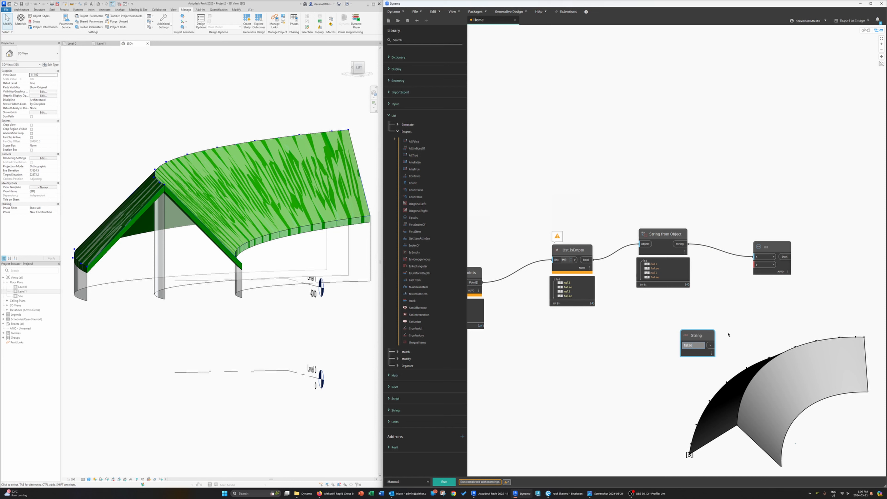
{"action": "left_click_drag", "start_coordinate": [699, 334], "coordinate": [759, 265]}
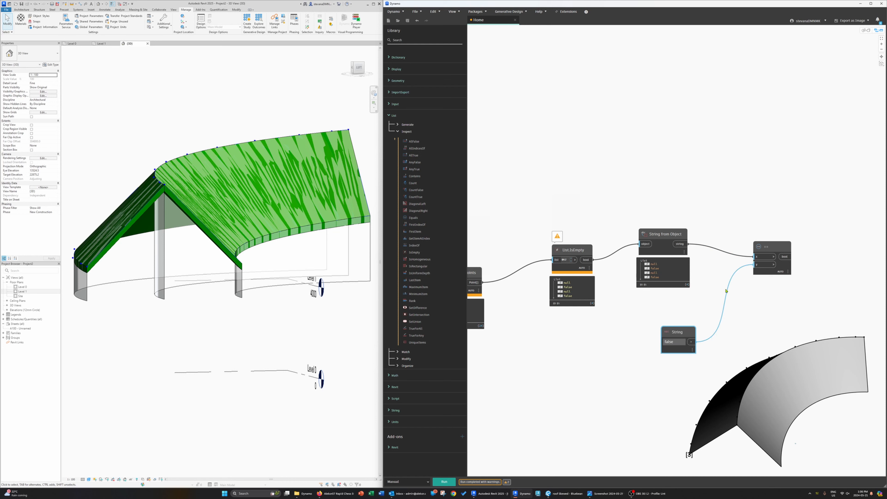
{"action": "left_click", "coordinate": [780, 275]}
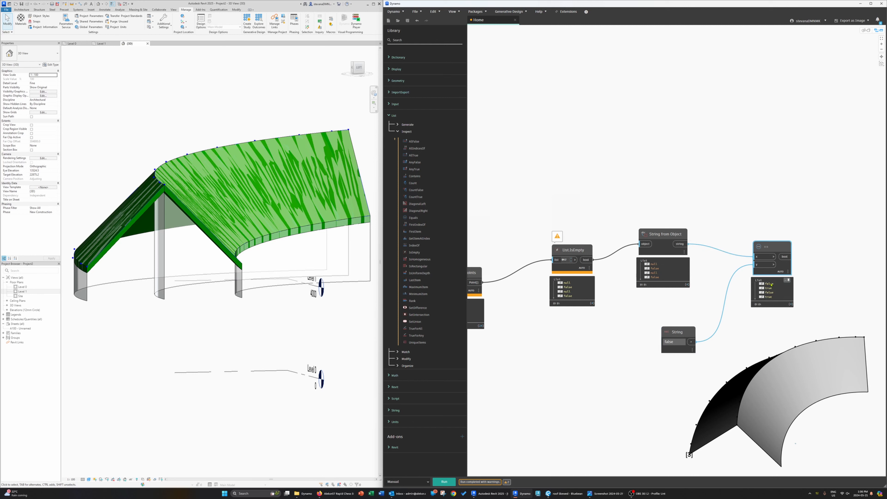
Step: Add a List.FilterByBoolMask node to the graph
{"action": "middle_click_drag", "start_coordinate": [809, 282], "coordinate": [753, 283]}
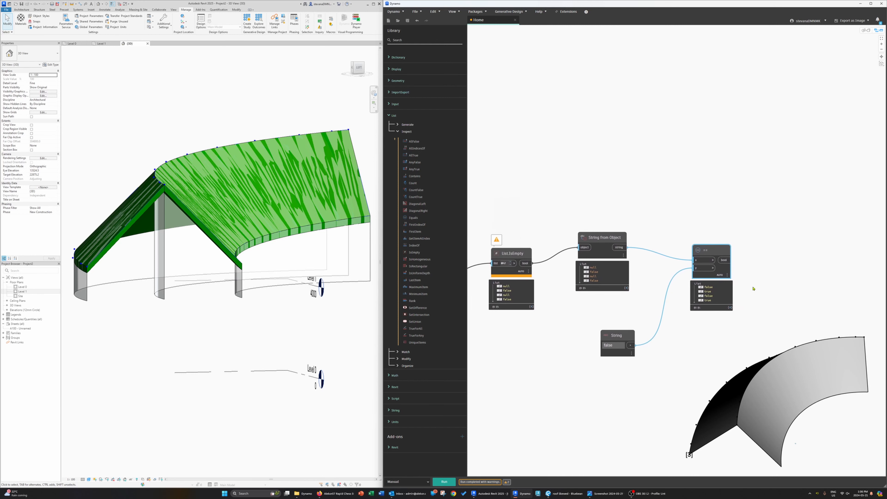
{"action": "right_click", "coordinate": [770, 212]}
{"action": "type", "text": "fil"}
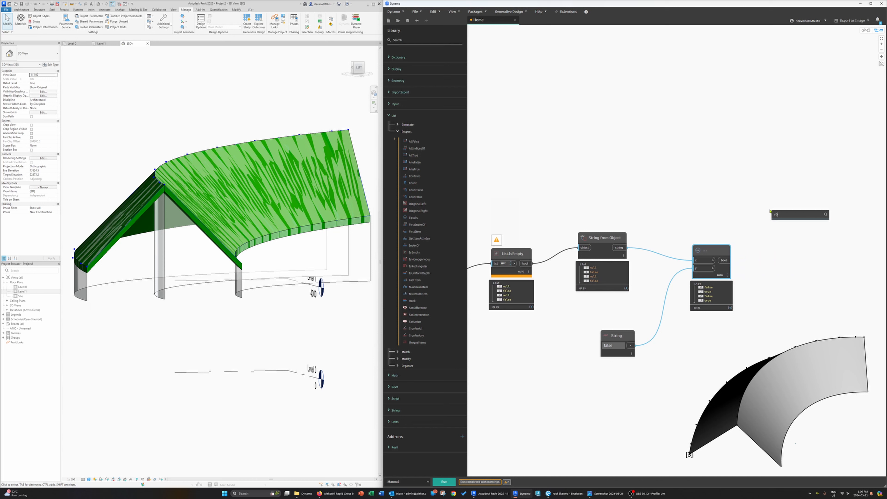
{"action": "type", "text": "ter"}
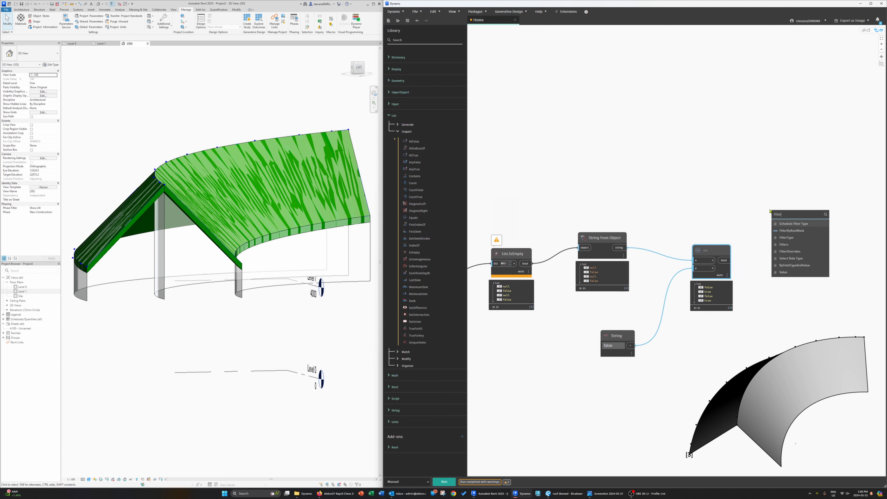
{"action": "left_click", "coordinate": [791, 231]}
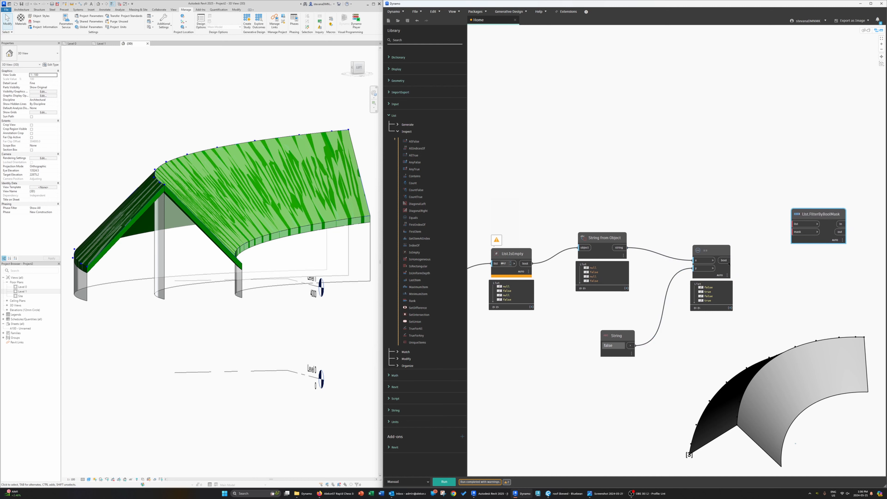
Step: Connect the == result to the filter's mask input and the flattened curve list to its list input
{"action": "left_click_drag", "start_coordinate": [725, 262], "coordinate": [797, 232]}
{"action": "scroll", "coordinate": [615, 214], "scroll_direction": "down", "scroll_amount": 3}
{"action": "middle_click_drag", "start_coordinate": [604, 214], "coordinate": [734, 215]}
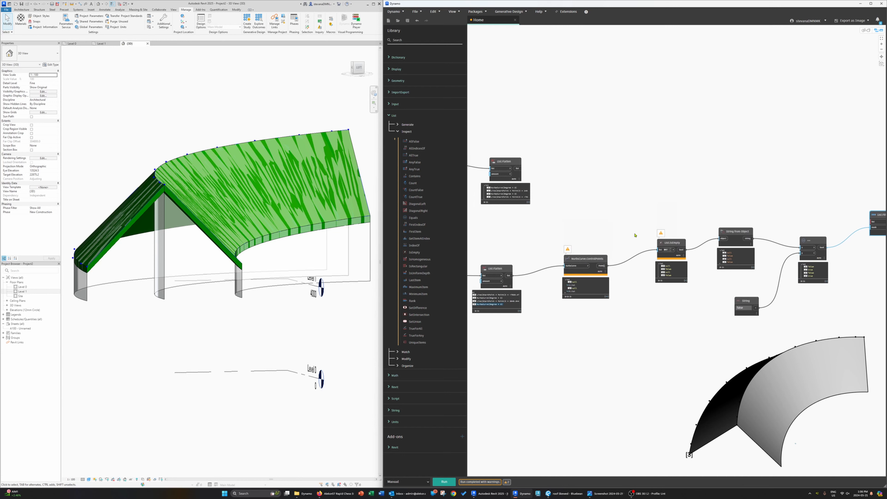
{"action": "left_click", "coordinate": [509, 276]}
{"action": "middle_click_drag", "start_coordinate": [821, 217], "coordinate": [743, 219]}
{"action": "left_click", "coordinate": [794, 224]}
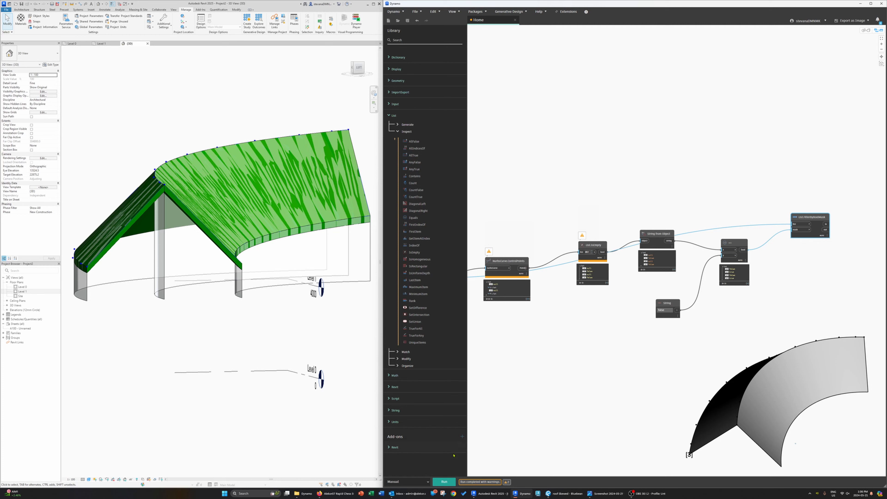
Step: Run the graph and expand the List.FilterByBoolMask output preview
{"action": "left_click", "coordinate": [443, 482]}
{"action": "scroll", "coordinate": [819, 232], "scroll_direction": "up", "scroll_amount": 3}
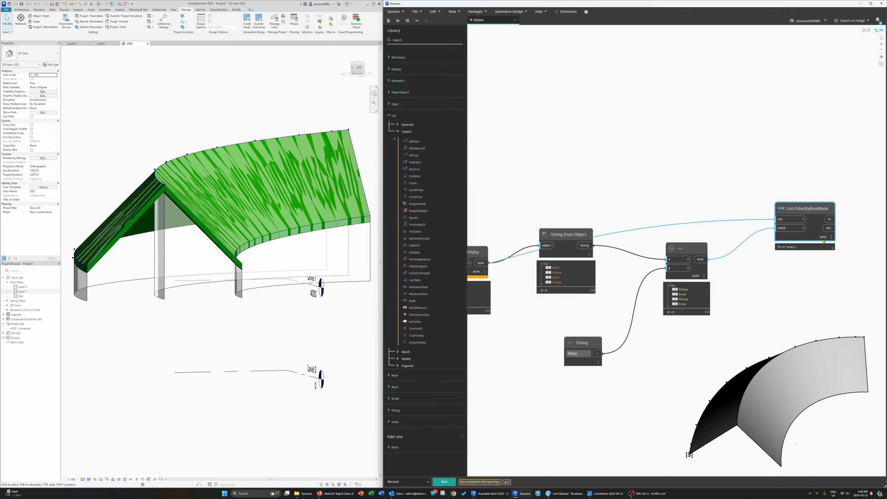
{"action": "left_click", "coordinate": [830, 247]}
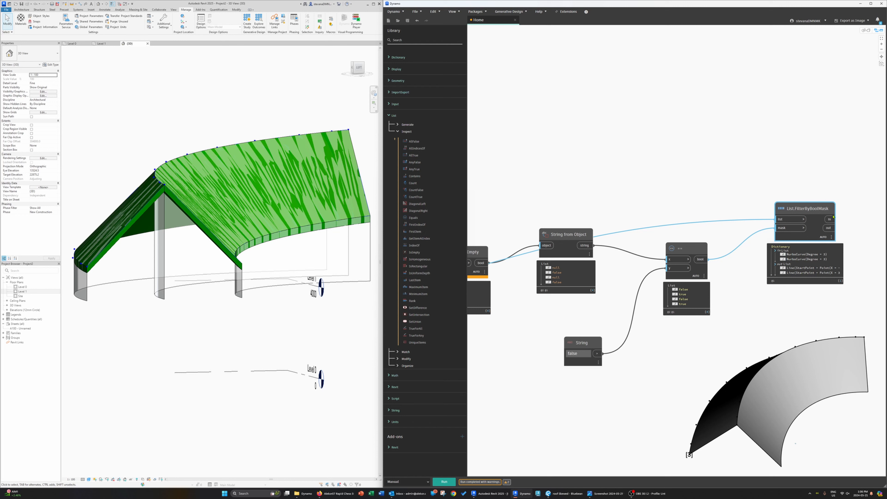
Step: Copy the chain from NurbsCurve.ControlPoints through List.FilterByBoolMask and paste a duplicate
{"action": "scroll", "coordinate": [818, 217], "scroll_direction": "down", "scroll_amount": 2}
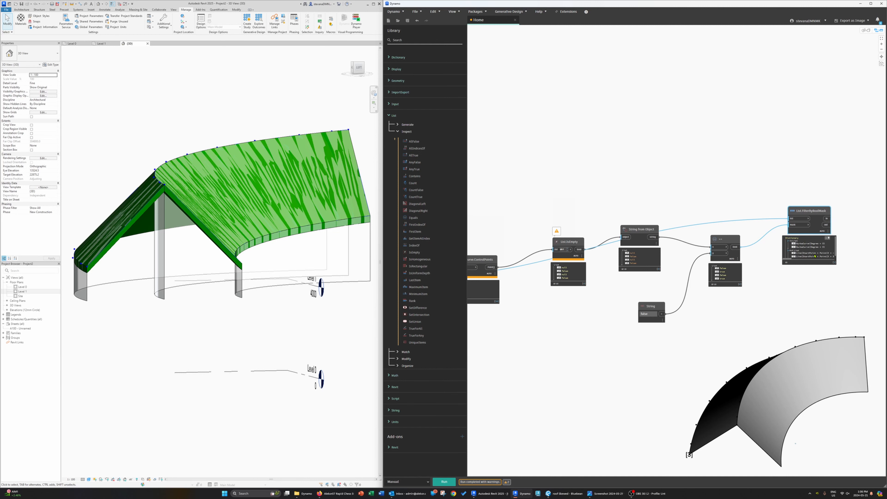
{"action": "middle_click_drag", "start_coordinate": [737, 299], "coordinate": [804, 266]}
{"action": "scroll", "coordinate": [805, 277], "scroll_direction": "down", "scroll_amount": 2}
{"action": "left_click_drag", "start_coordinate": [862, 296], "coordinate": [536, 158]}
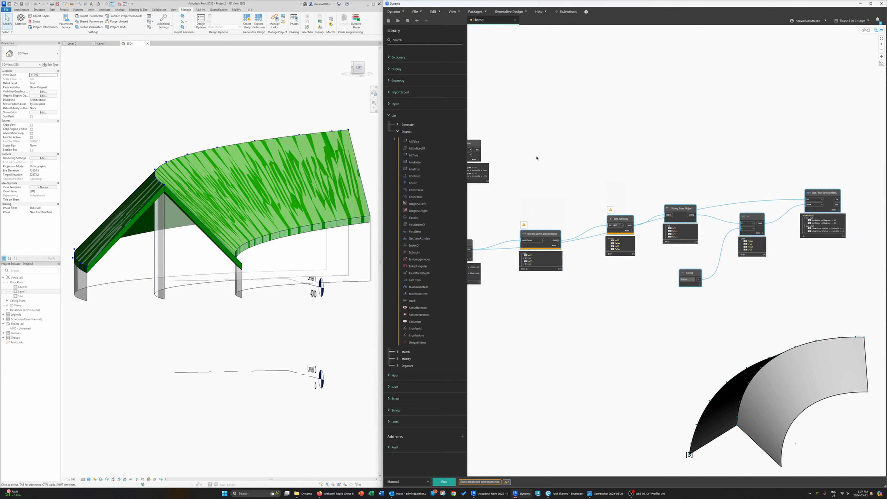
{"action": "middle_click_drag", "start_coordinate": [536, 158], "coordinate": [551, 182]}
{"action": "key", "text": "ctrl+v"}
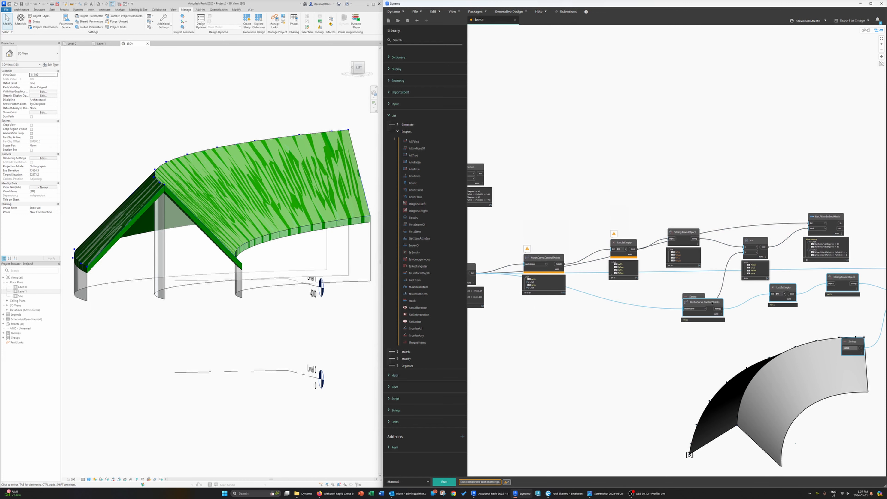
Step: Place the duplicated chain above and connect the second flattened curve list to its ControlPoints and filter list inputs
{"action": "left_click_drag", "start_coordinate": [707, 303], "coordinate": [564, 165]}
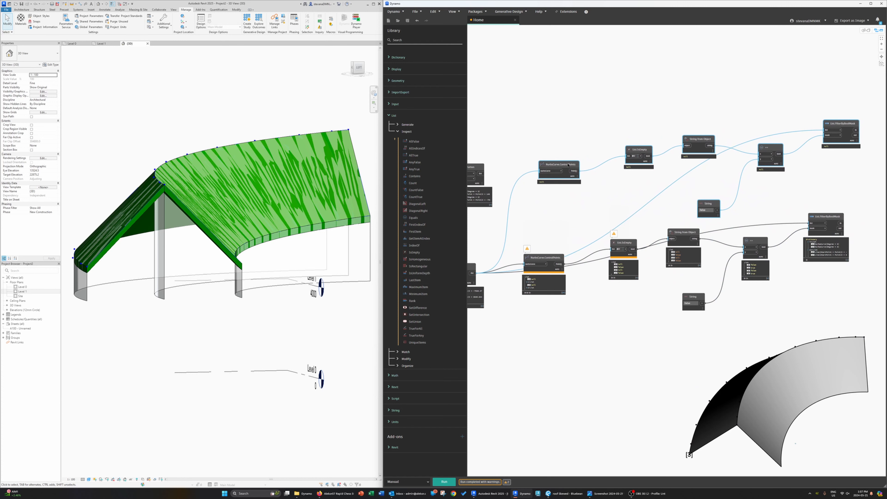
{"action": "middle_click_drag", "start_coordinate": [625, 198], "coordinate": [635, 203]}
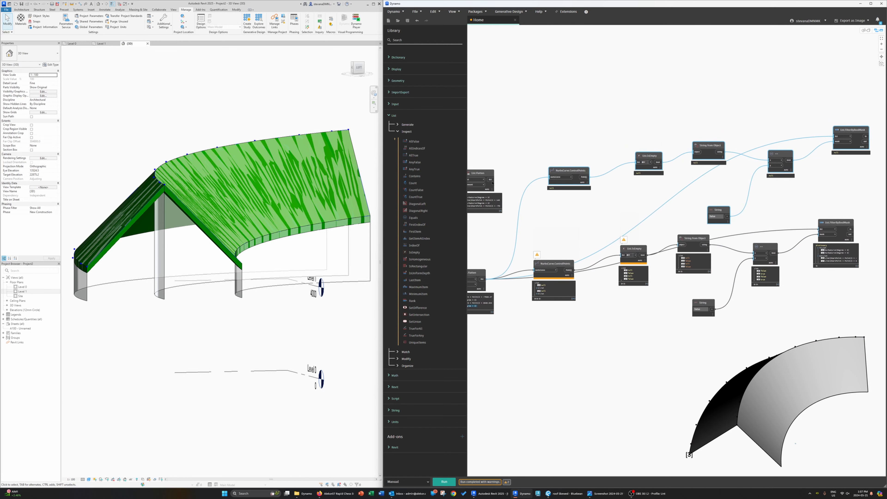
{"action": "middle_click_drag", "start_coordinate": [493, 182], "coordinate": [508, 188]}
{"action": "left_click_drag", "start_coordinate": [506, 186], "coordinate": [566, 185]}
{"action": "left_click", "coordinate": [566, 185]}
{"action": "middle_click_drag", "start_coordinate": [629, 204], "coordinate": [596, 221]}
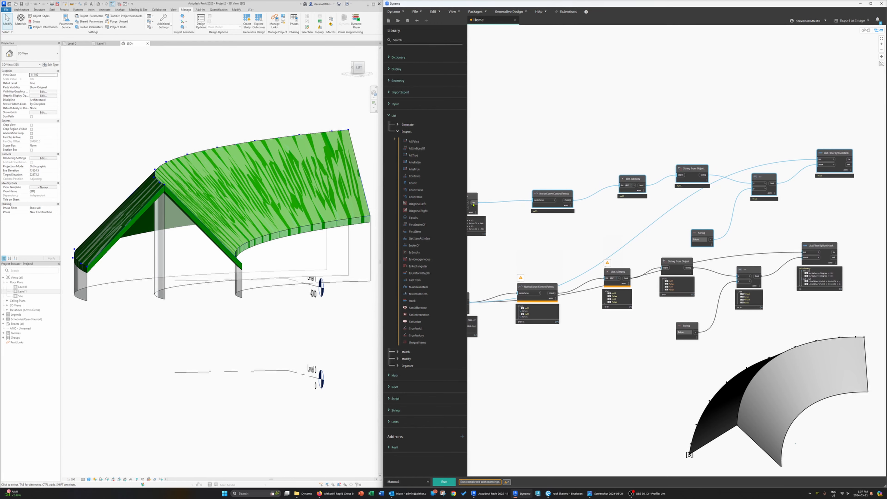
{"action": "middle_click_drag", "start_coordinate": [473, 205], "coordinate": [521, 207]}
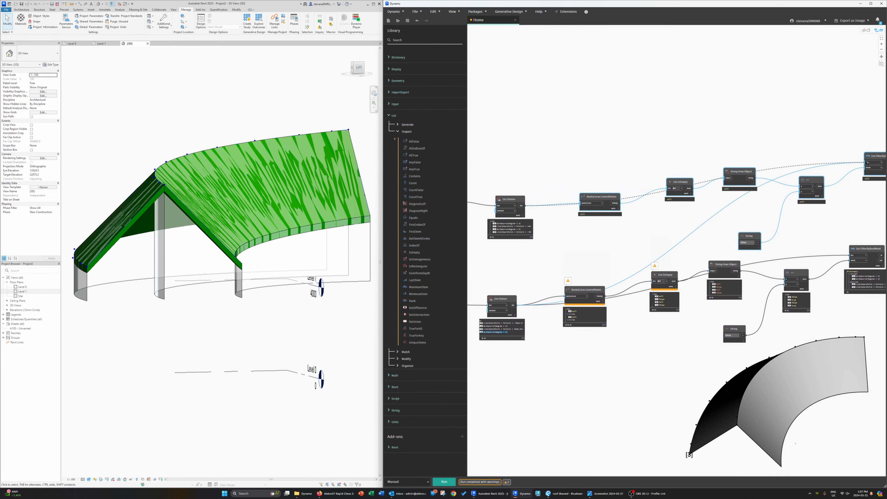
{"action": "middle_click_drag", "start_coordinate": [840, 231], "coordinate": [751, 223]}
{"action": "left_click_drag", "start_coordinate": [658, 229], "coordinate": [652, 219]}
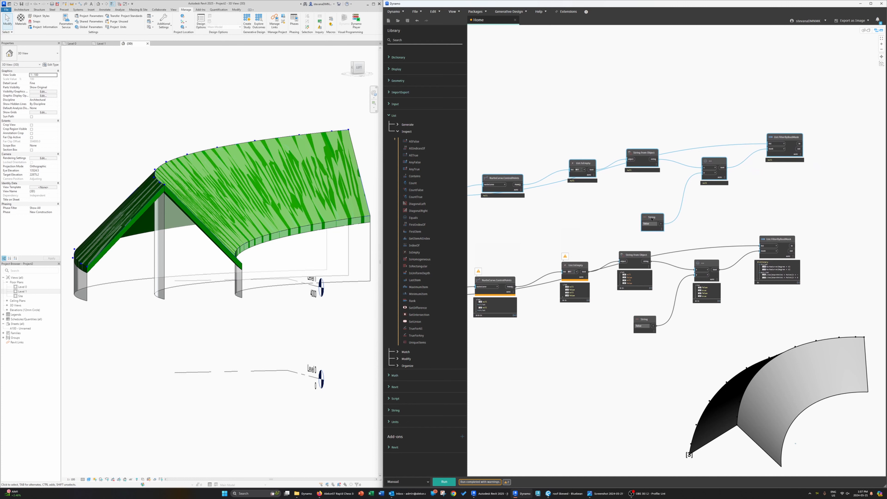
Step: Delete the duplicate String node and feed the original false String into the second == node
{"action": "left_click", "coordinate": [666, 259]}
{"action": "left_click_drag", "start_coordinate": [652, 320], "coordinate": [695, 275]}
{"action": "key", "text": "Delete"}
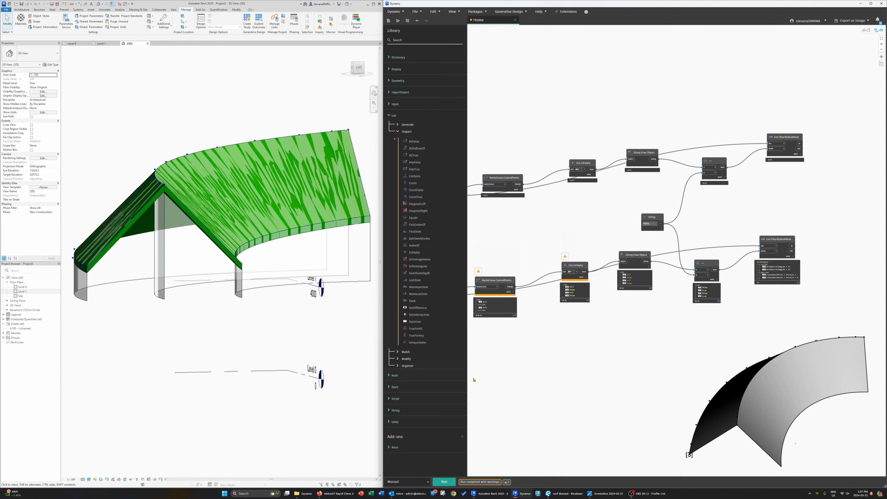
Step: Run the graph and inspect the previews of both List.FilterByBoolMask and List.IsEmpty nodes
{"action": "left_click", "coordinate": [442, 481]}
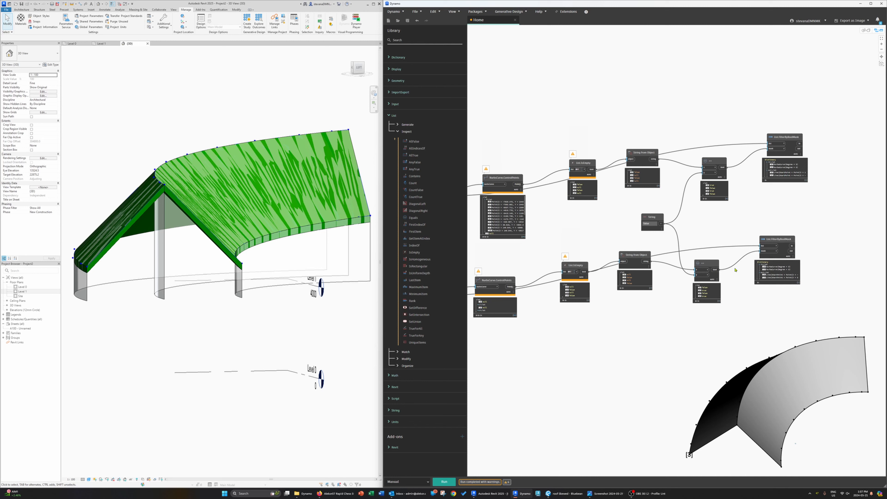
{"action": "scroll", "coordinate": [747, 266], "scroll_direction": "up", "scroll_amount": 3}
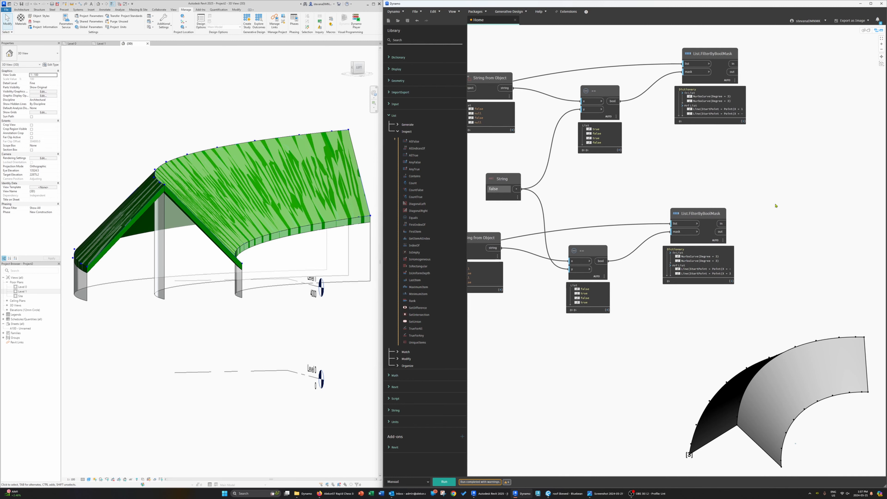
{"action": "middle_click_drag", "start_coordinate": [818, 289], "coordinate": [750, 279]}
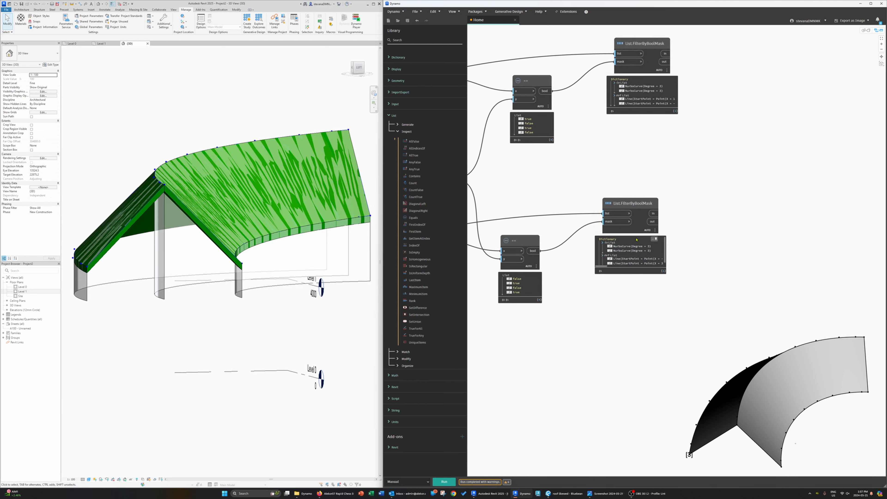
{"action": "left_click", "coordinate": [628, 203]}
{"action": "scroll", "coordinate": [597, 198], "scroll_direction": "down", "scroll_amount": 4}
{"action": "middle_click_drag", "start_coordinate": [597, 186], "coordinate": [835, 151]}
{"action": "middle_click_drag", "start_coordinate": [718, 100], "coordinate": [649, 125]}
{"action": "scroll", "coordinate": [648, 125], "scroll_direction": "up", "scroll_amount": 5}
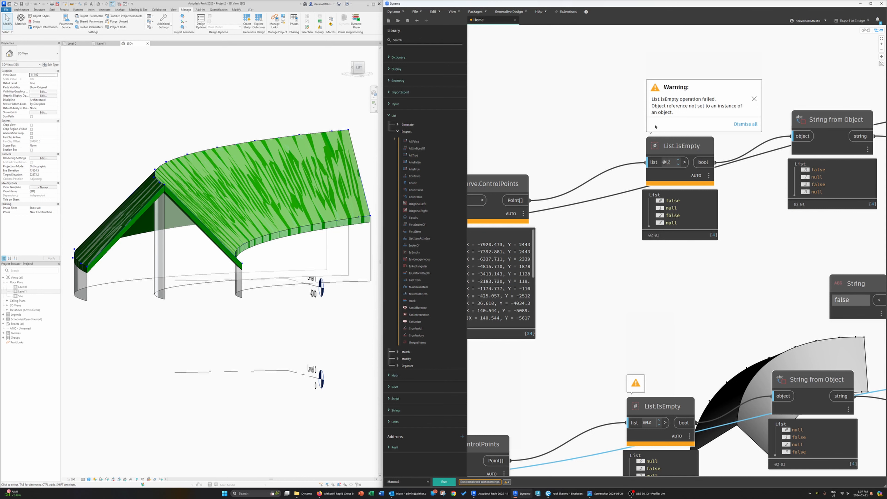
{"action": "scroll", "coordinate": [586, 252], "scroll_direction": "down", "scroll_amount": 5}
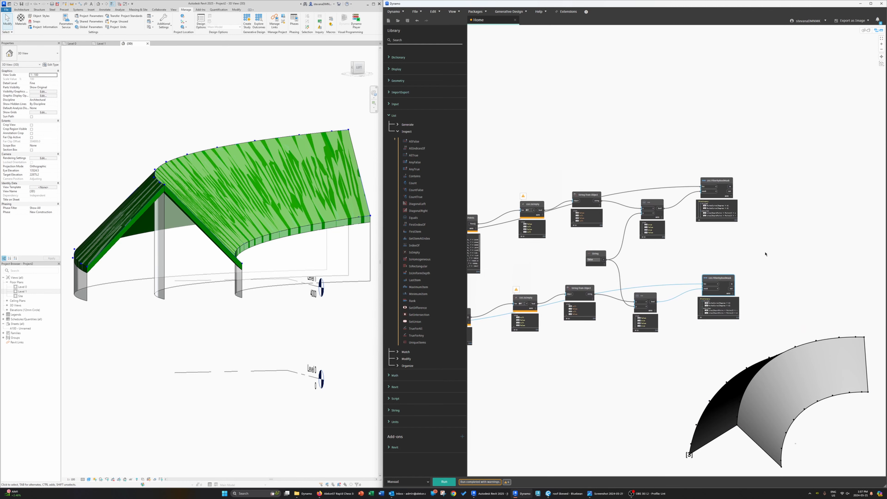
{"action": "scroll", "coordinate": [748, 262], "scroll_direction": "up", "scroll_amount": 3}
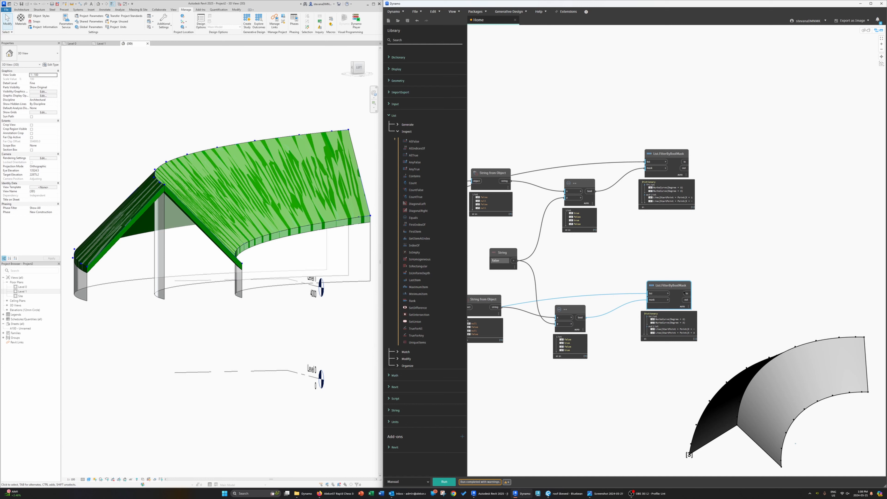
{"action": "middle_click_drag", "start_coordinate": [529, 247], "coordinate": [532, 248]}
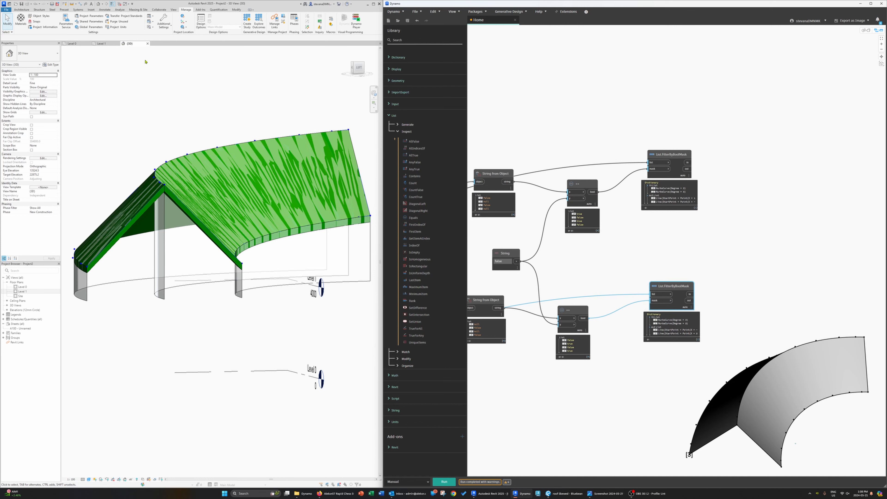
Step: Start the structural Beam tool and load the W-Wide Flange family from the Structural Framing Steel library folder
{"action": "left_click", "coordinate": [78, 9]}
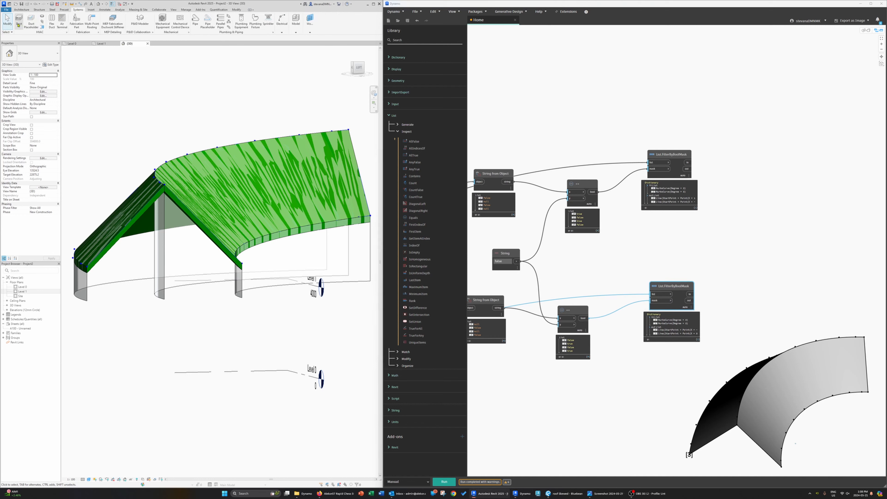
{"action": "left_click", "coordinate": [39, 9]}
{"action": "left_click", "coordinate": [19, 21]}
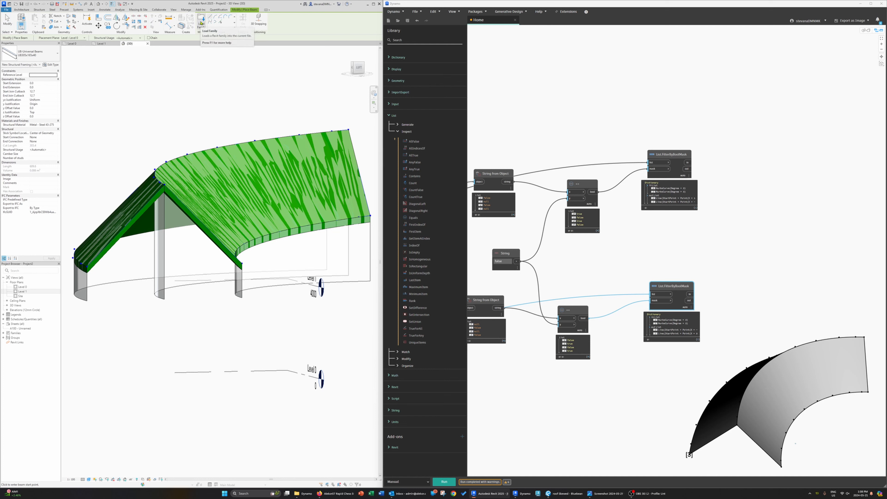
{"action": "left_click", "coordinate": [201, 23]}
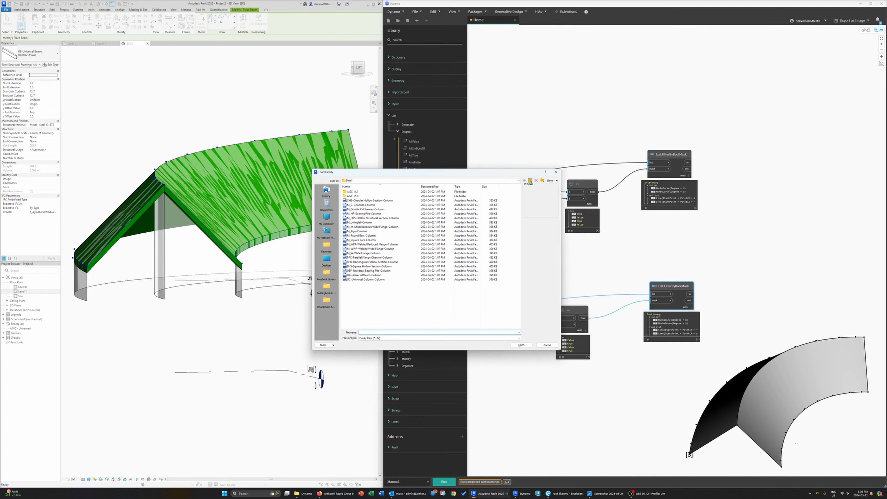
{"action": "left_click", "coordinate": [530, 181]}
{"action": "left_click", "coordinate": [530, 181]}
{"action": "scroll", "coordinate": [367, 320], "scroll_direction": "down", "scroll_amount": 2}
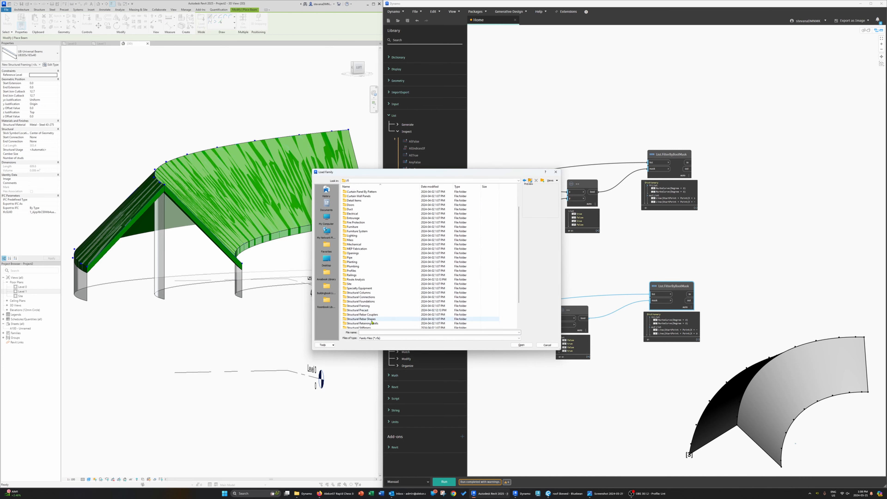
{"action": "double_click", "coordinate": [361, 307]}
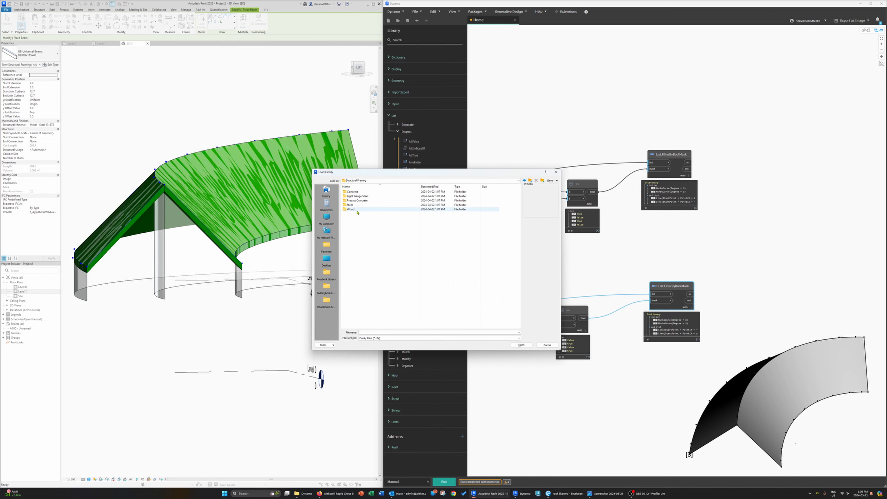
{"action": "double_click", "coordinate": [352, 205]}
{"action": "left_click", "coordinate": [363, 324]}
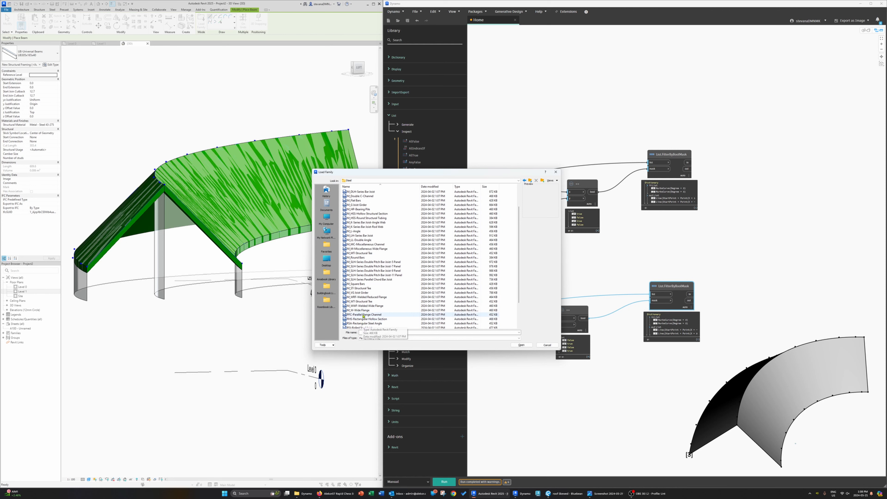
{"action": "scroll", "coordinate": [384, 320], "scroll_direction": "down", "scroll_amount": 2}
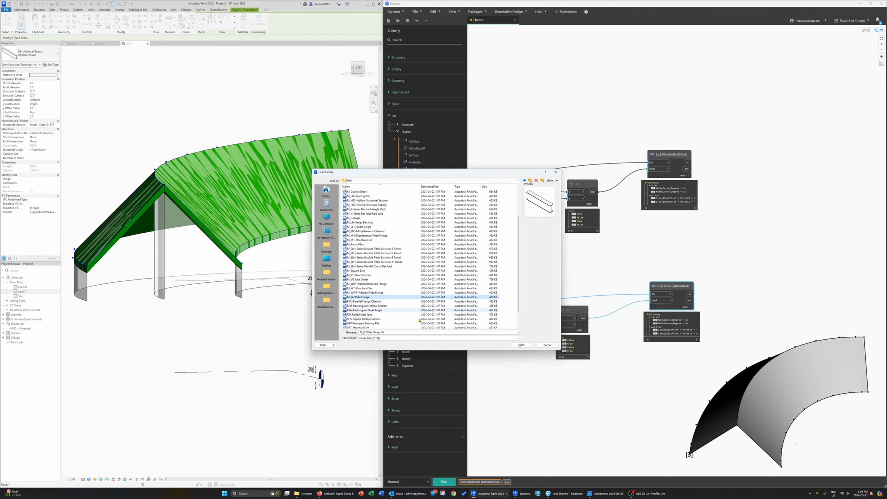
{"action": "left_click", "coordinate": [520, 345]}
Step: Load the W-Wide Flange family with a chosen type from the type list, then leave the Beam tool
{"action": "left_click_drag", "start_coordinate": [418, 116], "coordinate": [420, 161]}
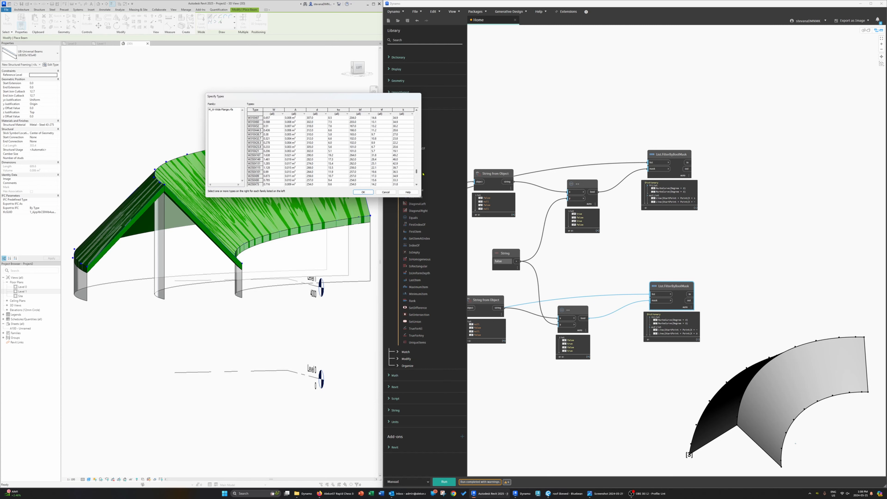
{"action": "scroll", "coordinate": [266, 173], "scroll_direction": "down", "scroll_amount": 2}
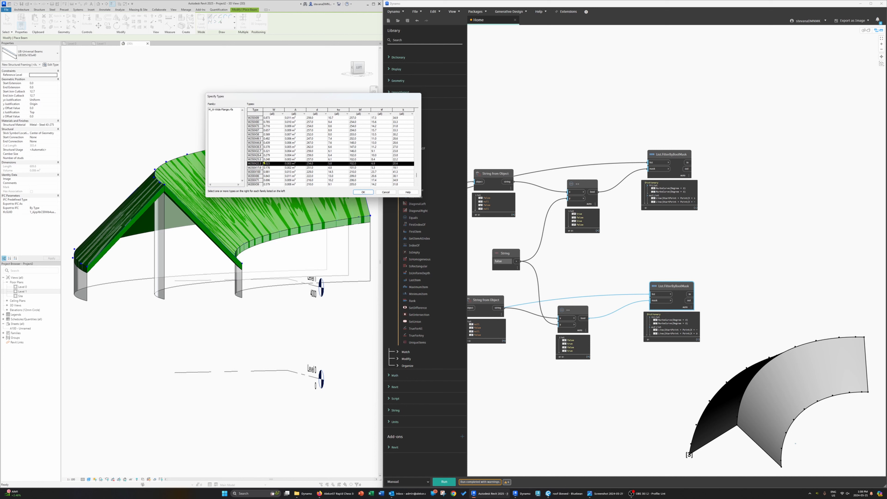
{"action": "scroll", "coordinate": [264, 163], "scroll_direction": "up", "scroll_amount": 4}
{"action": "scroll", "coordinate": [265, 161], "scroll_direction": "down", "scroll_amount": 4}
{"action": "scroll", "coordinate": [261, 154], "scroll_direction": "up", "scroll_amount": 4}
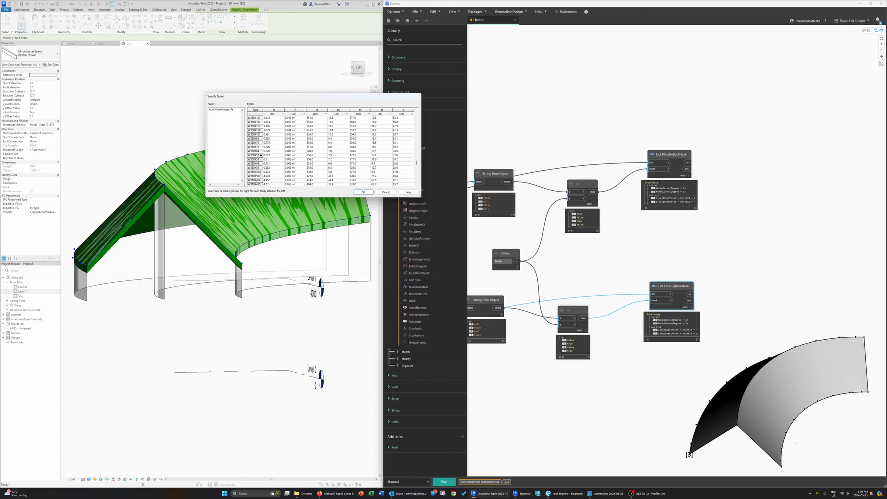
{"action": "left_click", "coordinate": [263, 163]}
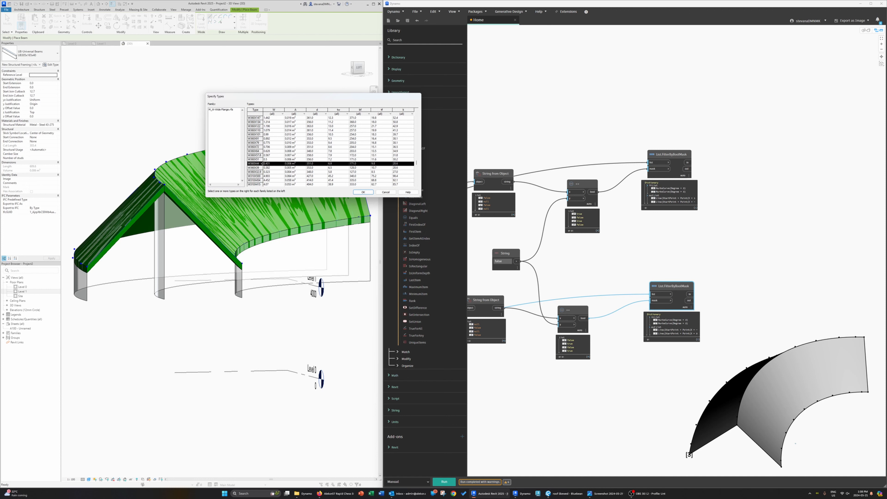
{"action": "key", "text": "super"}
{"action": "scroll", "coordinate": [299, 173], "scroll_direction": "down", "scroll_amount": 6}
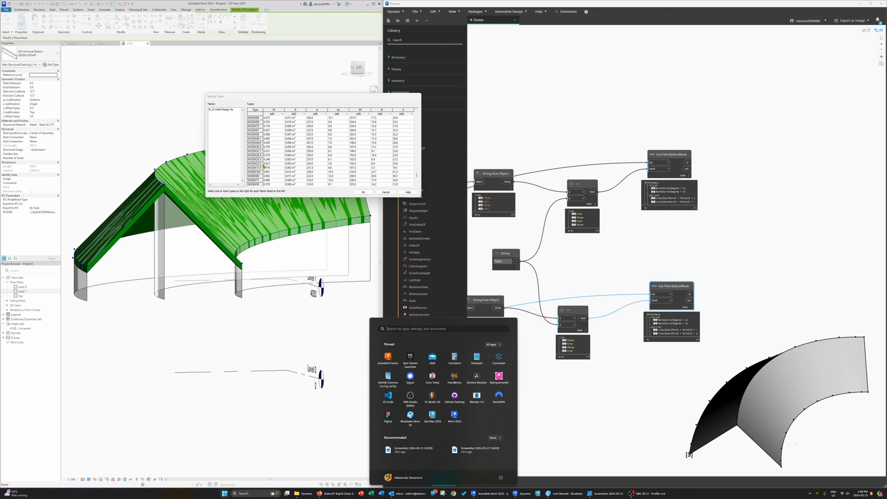
{"action": "left_click", "coordinate": [264, 164]}
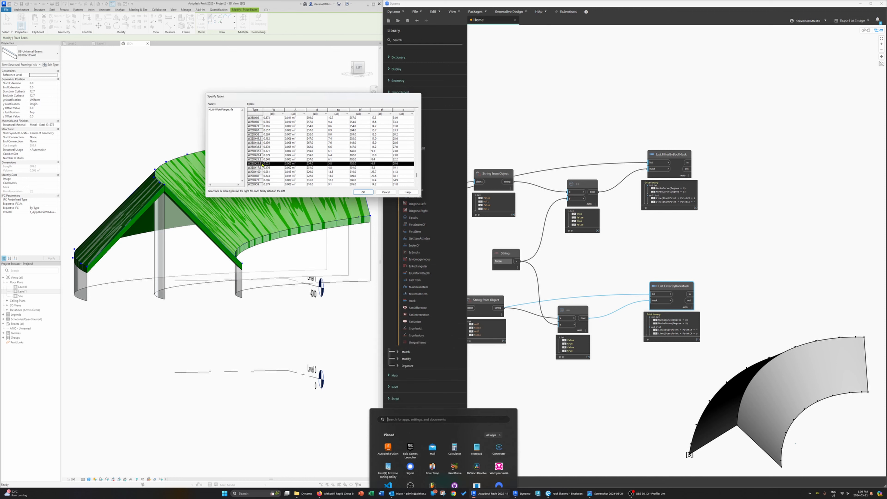
{"action": "left_click", "coordinate": [365, 192]}
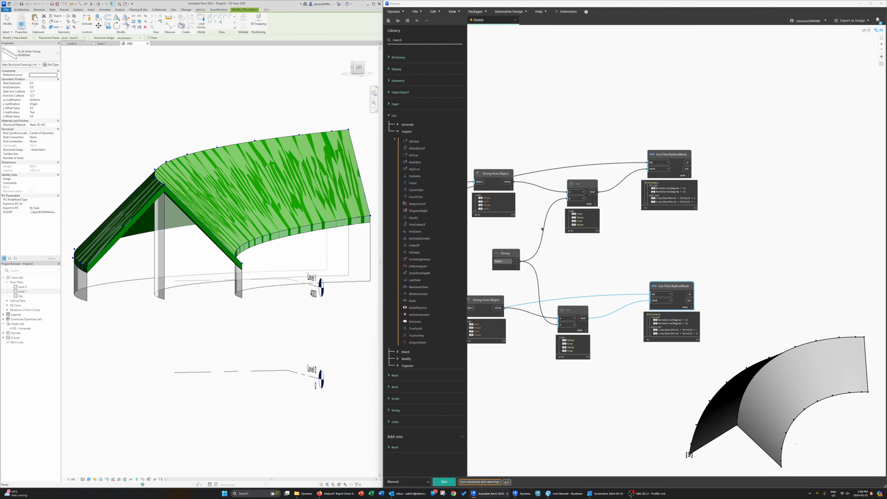
{"action": "middle_click_drag", "start_coordinate": [229, 206], "coordinate": [213, 211]}
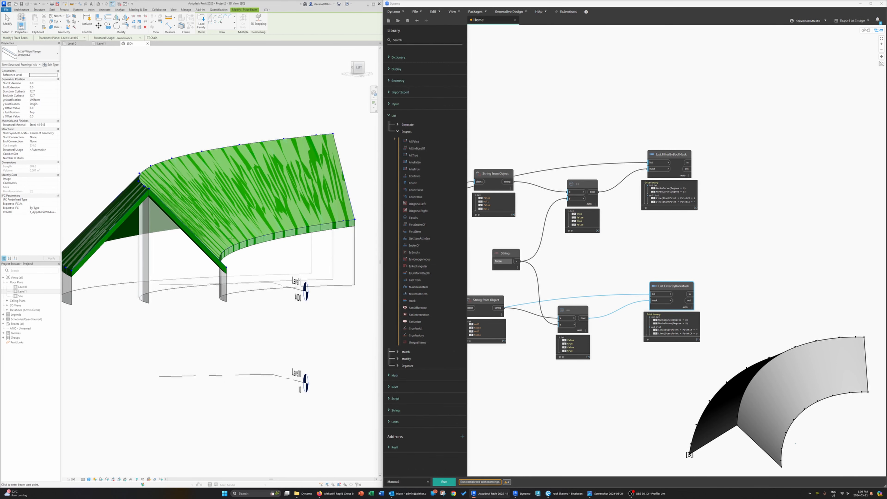
{"action": "key", "text": "Escape"}
{"action": "middle_click_drag", "start_coordinate": [607, 279], "coordinate": [624, 280]}
{"action": "middle_click_drag", "start_coordinate": [749, 279], "coordinate": [706, 280]}
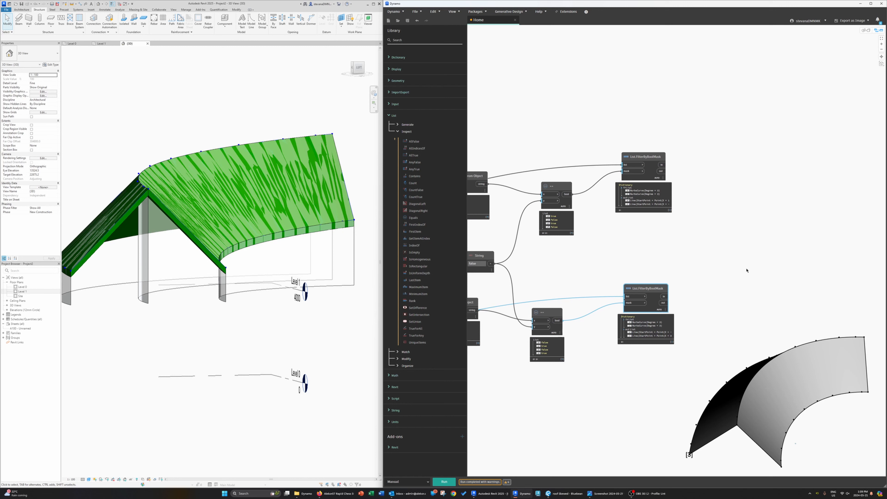
{"action": "middle_click_drag", "start_coordinate": [746, 270], "coordinate": [737, 285]}
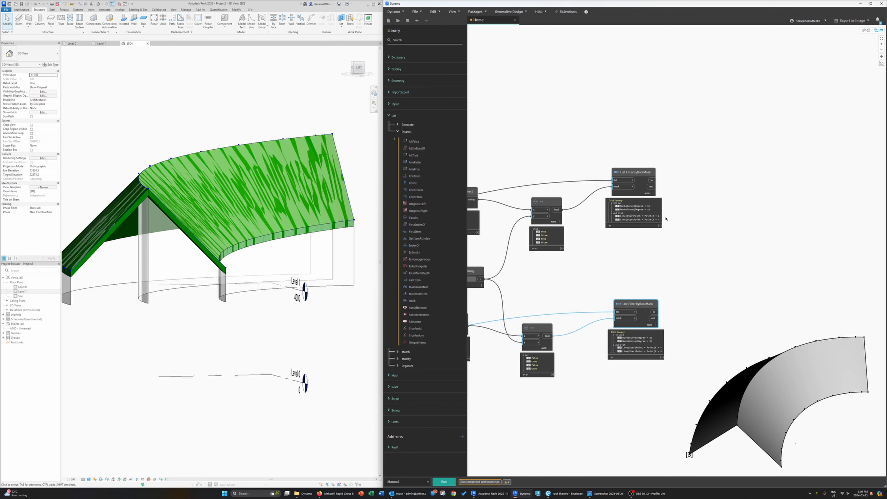
{"action": "middle_click_drag", "start_coordinate": [696, 212], "coordinate": [661, 218]}
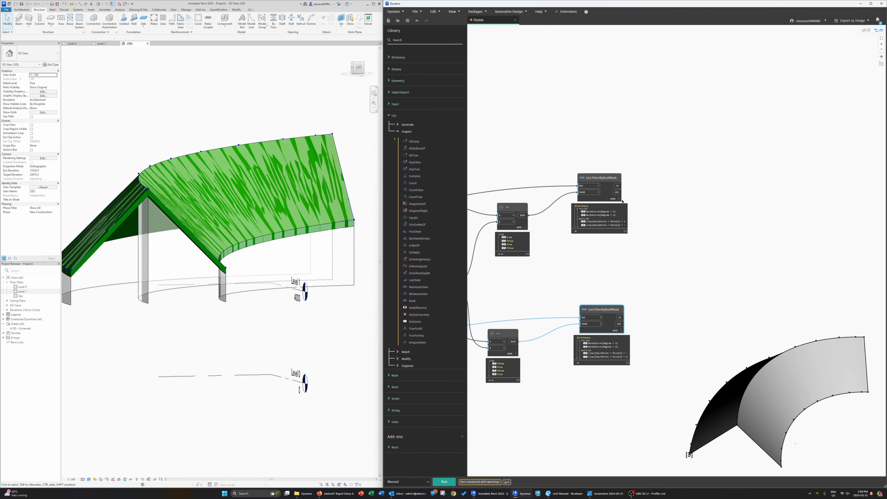
{"action": "left_click", "coordinate": [667, 165]}
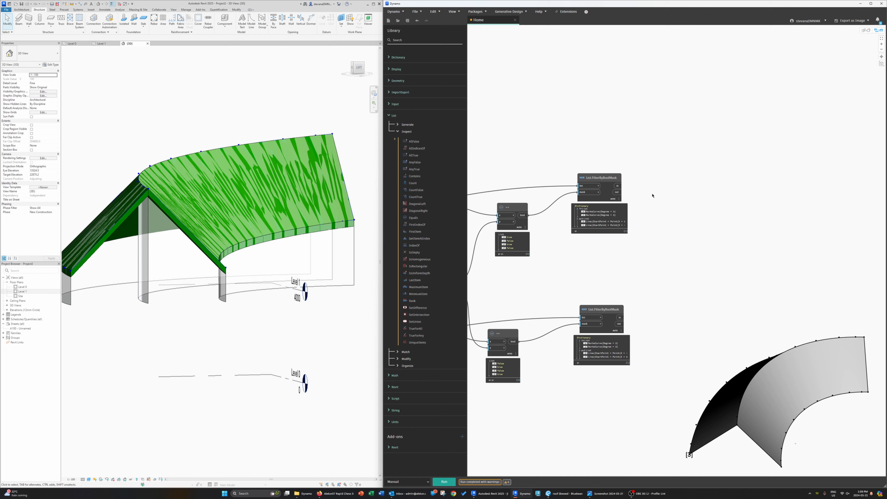
{"action": "middle_click_drag", "start_coordinate": [654, 194], "coordinate": [631, 195]}
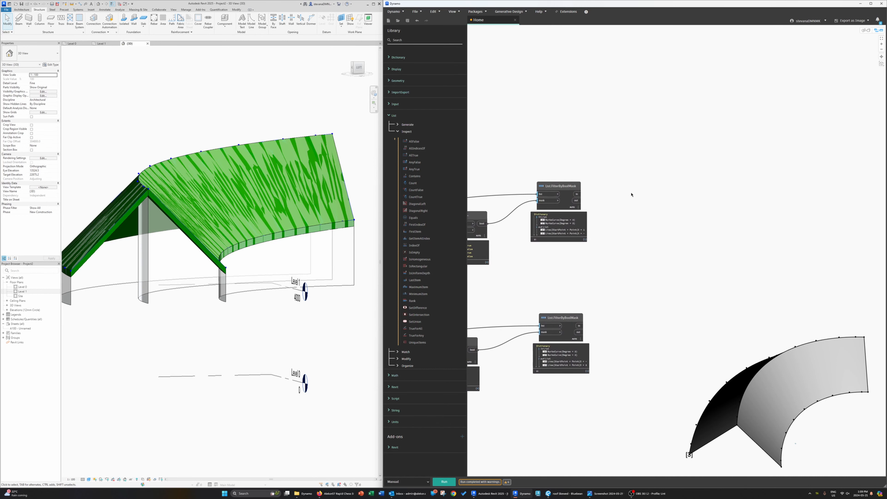
{"action": "right_click", "coordinate": [657, 189]}
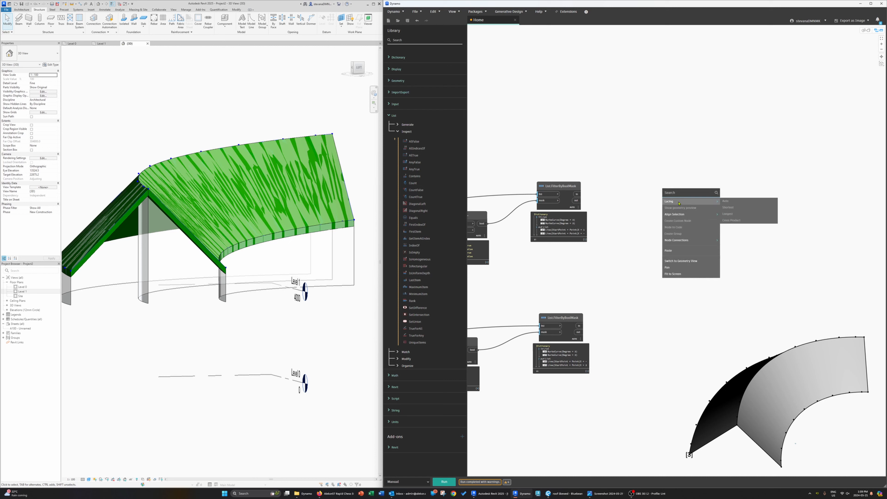
{"action": "left_click", "coordinate": [685, 180]}
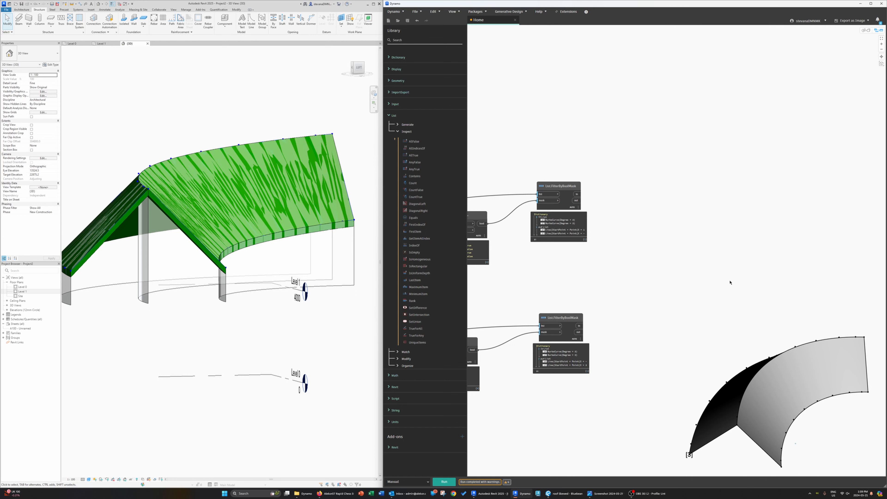
Step: Add a List.RestOfItems node and feed it the first List.FilterByBoolMask's in output
{"action": "middle_click_drag", "start_coordinate": [672, 212], "coordinate": [667, 210]}
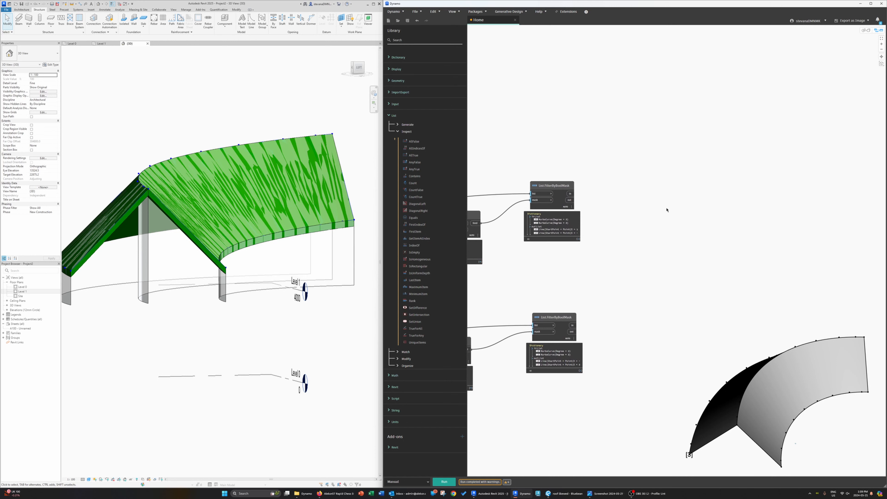
{"action": "right_click", "coordinate": [623, 189]}
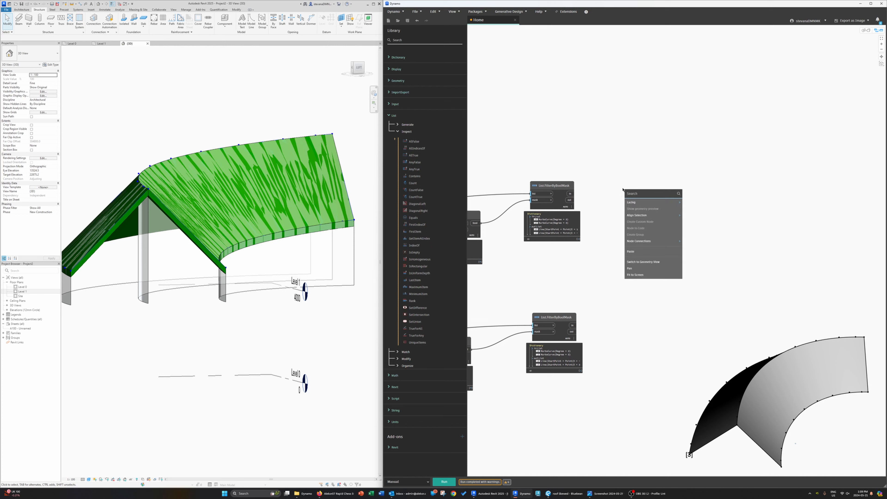
{"action": "type", "text": "trdy"}
{"action": "key", "text": "BackSpace"}
{"action": "key", "text": "BackSpace"}
{"action": "key", "text": "BackSpace"}
{"action": "key", "text": "BackSpace"}
{"action": "type", "text": "rest"}
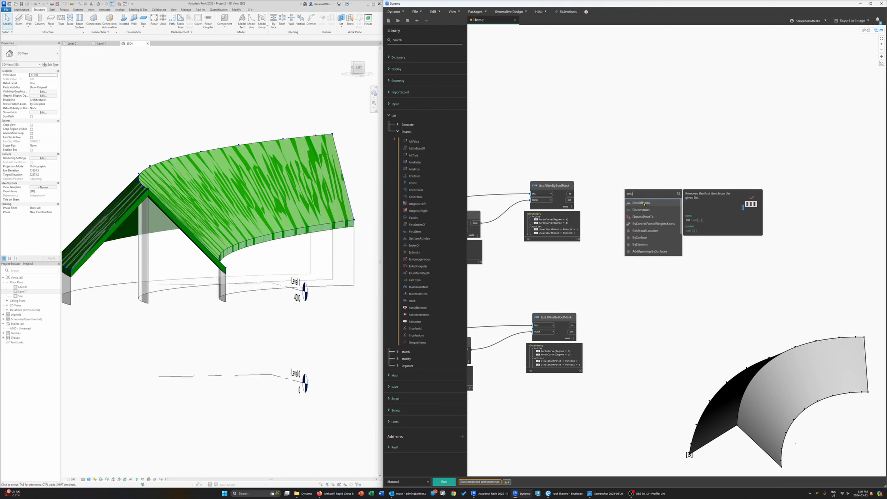
{"action": "left_click", "coordinate": [641, 203]}
{"action": "left_click_drag", "start_coordinate": [661, 208], "coordinate": [659, 147]}
{"action": "left_click", "coordinate": [571, 195]}
{"action": "left_click", "coordinate": [651, 167]}
Step: Add a List.DropItems node fed by the same filtered list, with a Code Block of -1 as its amount
{"action": "right_click", "coordinate": [658, 199]}
{"action": "type", "text": "drop"}
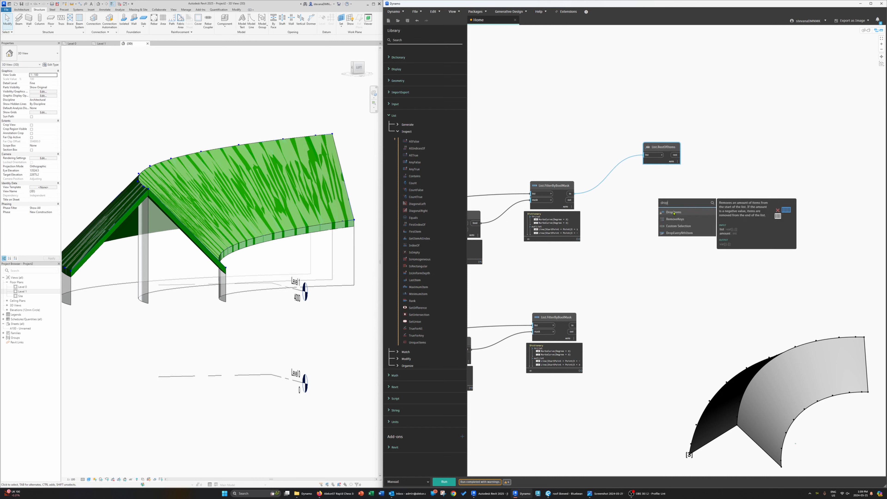
{"action": "left_click", "coordinate": [673, 213]}
{"action": "double_click", "coordinate": [606, 214]}
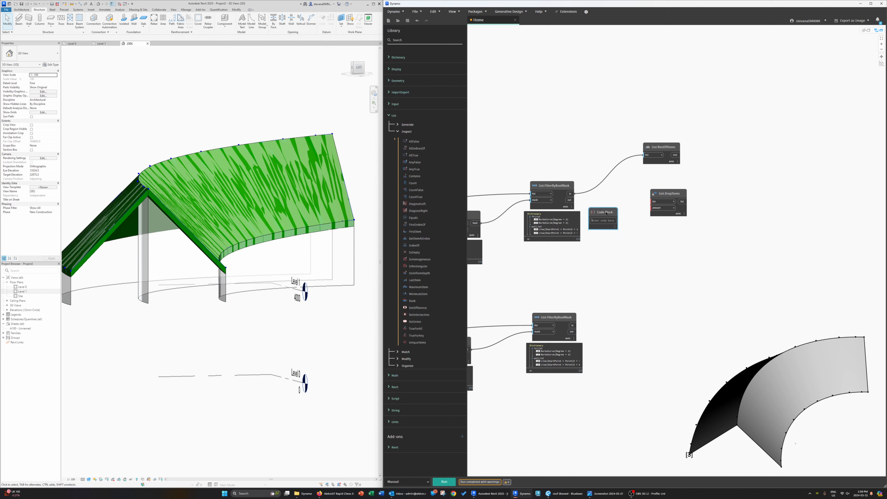
{"action": "type", "text": "-1"}
{"action": "left_click", "coordinate": [610, 232]}
{"action": "left_click_drag", "start_coordinate": [614, 222], "coordinate": [652, 207]}
{"action": "left_click_drag", "start_coordinate": [574, 193], "coordinate": [651, 201]}
{"action": "left_click", "coordinate": [674, 161]}
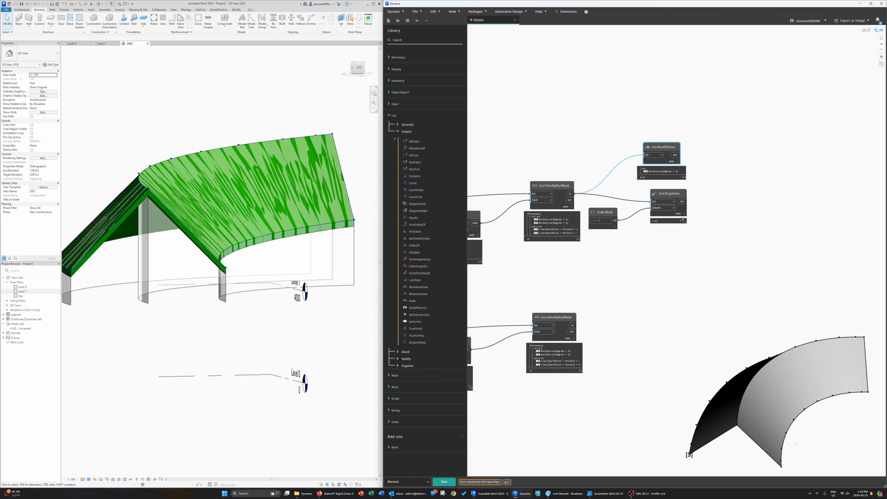
Step: Rearrange the RestOfItems, DropItems and Code Block nodes on the canvas
{"action": "left_click_drag", "start_coordinate": [682, 210], "coordinate": [688, 209]}
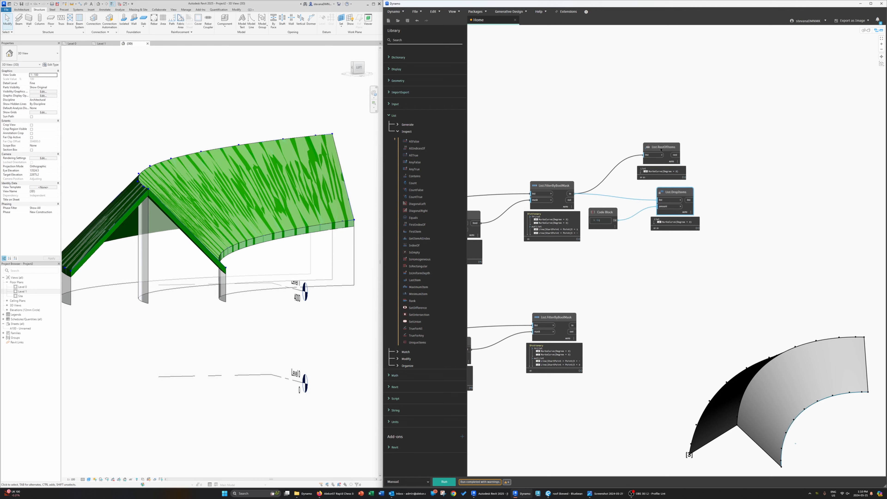
{"action": "left_click_drag", "start_coordinate": [663, 159], "coordinate": [679, 148]}
{"action": "left_click_drag", "start_coordinate": [682, 193], "coordinate": [692, 185]}
{"action": "left_click_drag", "start_coordinate": [609, 213], "coordinate": [625, 209]}
{"action": "middle_click_drag", "start_coordinate": [727, 238], "coordinate": [667, 244]}
Step: Add a Curve.PointsAtEqualSegmentLength node from the Geometry Curves library and connect the RestOfItems output to its curve input
{"action": "right_click", "coordinate": [748, 172]}
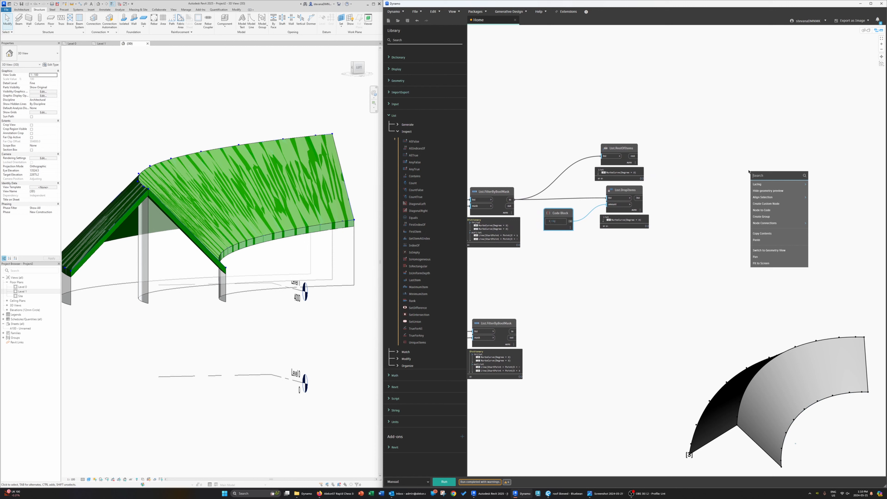
{"action": "left_click", "coordinate": [389, 115]}
{"action": "left_click", "coordinate": [389, 81]}
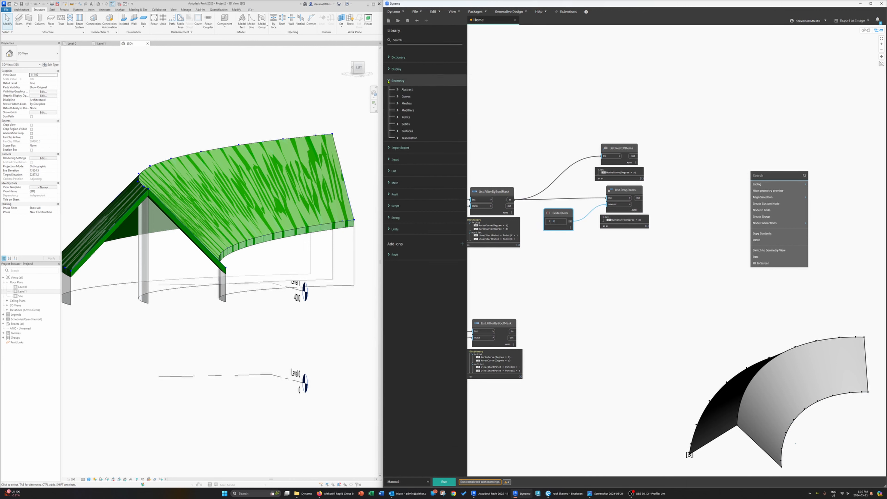
{"action": "left_click", "coordinate": [398, 96]}
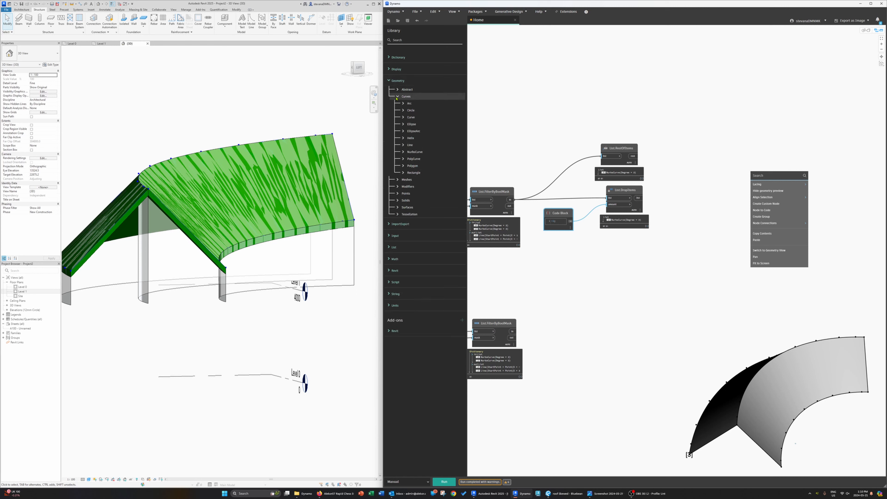
{"action": "left_click", "coordinate": [403, 117]}
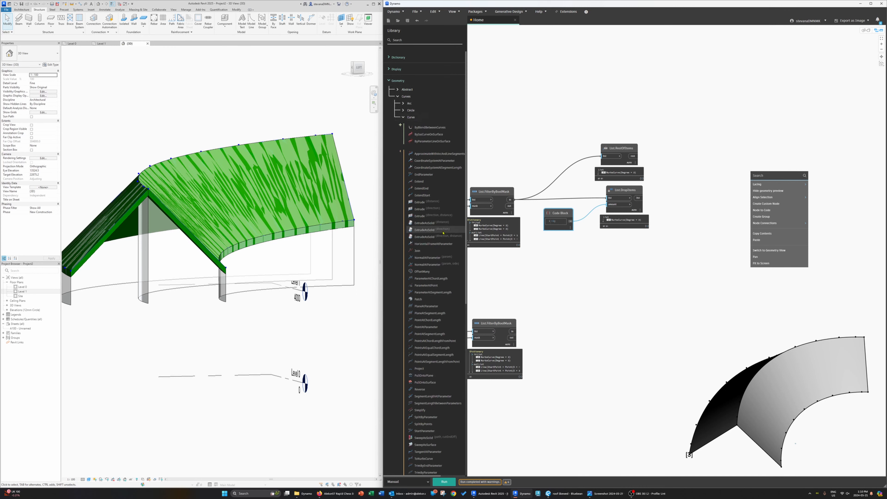
{"action": "mouse_move", "coordinate": [455, 296]}
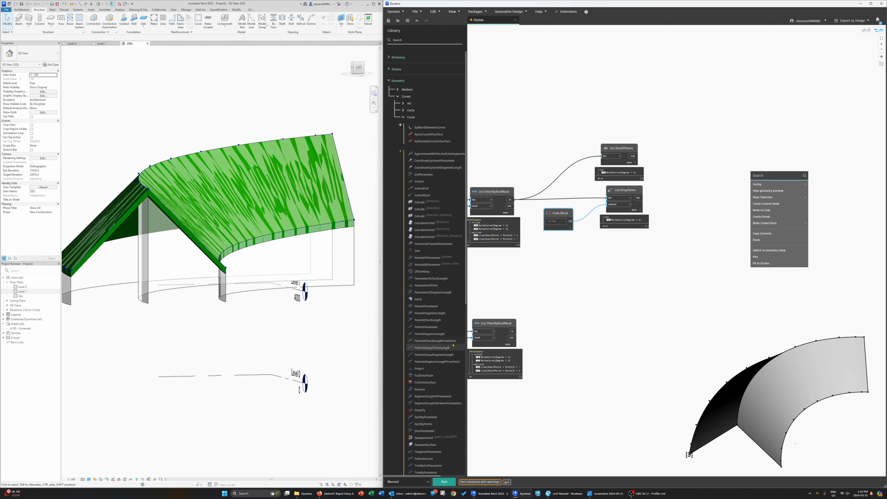
{"action": "mouse_move", "coordinate": [450, 336]}
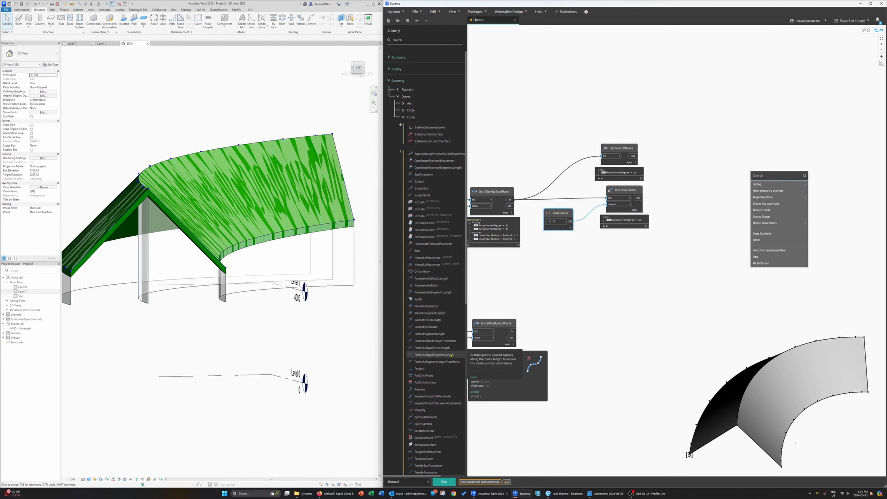
{"action": "left_click", "coordinate": [451, 355]}
{"action": "left_click_drag", "start_coordinate": [680, 251], "coordinate": [719, 158]}
{"action": "middle_click_drag", "start_coordinate": [686, 226], "coordinate": [667, 236]}
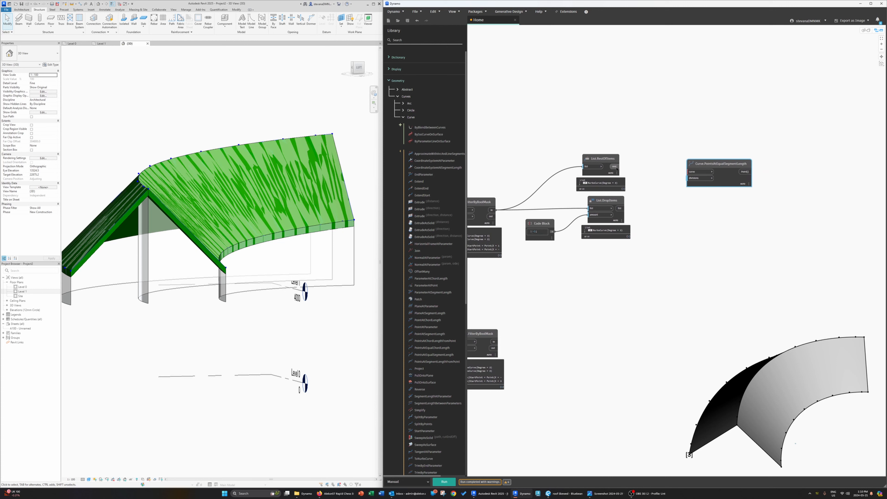
{"action": "left_click_drag", "start_coordinate": [614, 166], "coordinate": [719, 154]}
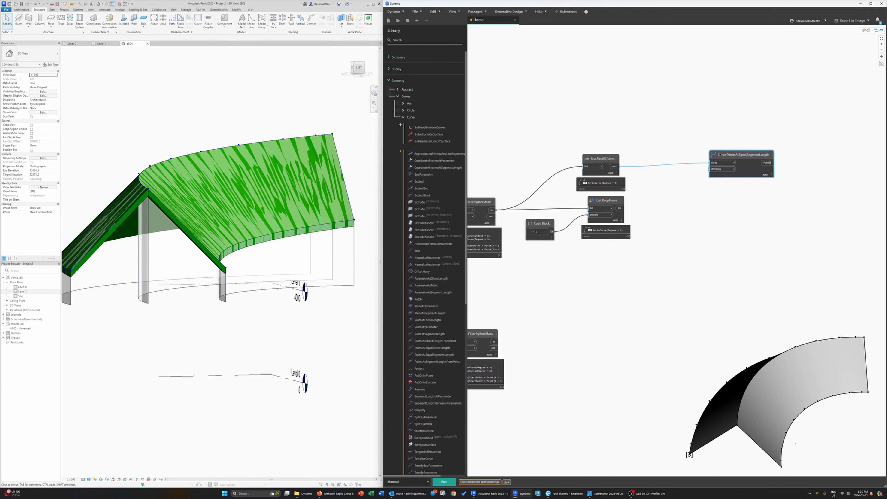
Step: Feed a Code Block of 6 into the divisions input and run the graph
{"action": "double_click", "coordinate": [676, 183]}
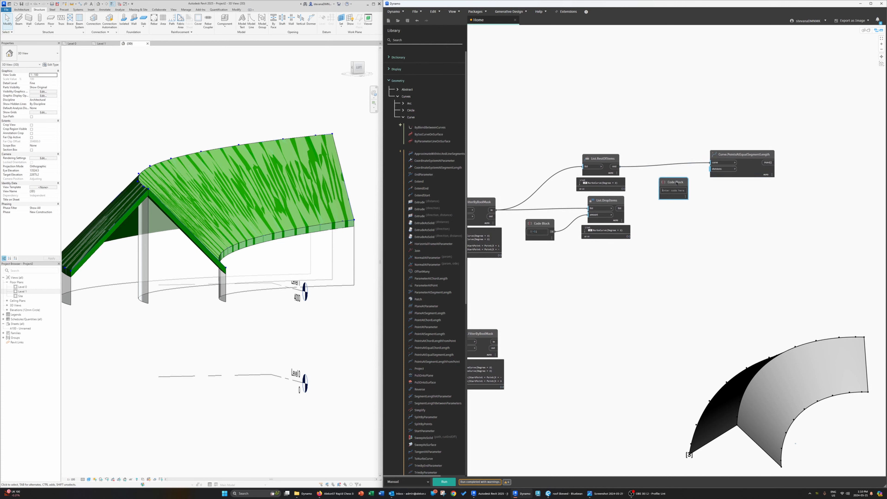
{"action": "type", "text": "6;"}
{"action": "left_click", "coordinate": [674, 204]}
{"action": "left_click_drag", "start_coordinate": [686, 191], "coordinate": [671, 174]}
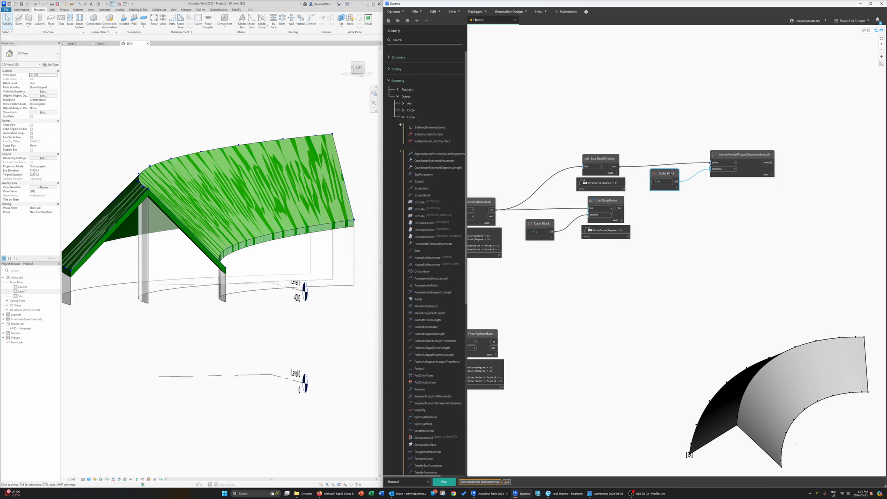
{"action": "left_click", "coordinate": [439, 480]}
Step: Duplicate the PointsAtEqualSegmentLength node with its Code Block, feed it the DropItems output, and run the graph
{"action": "left_click_drag", "start_coordinate": [757, 219], "coordinate": [671, 171]}
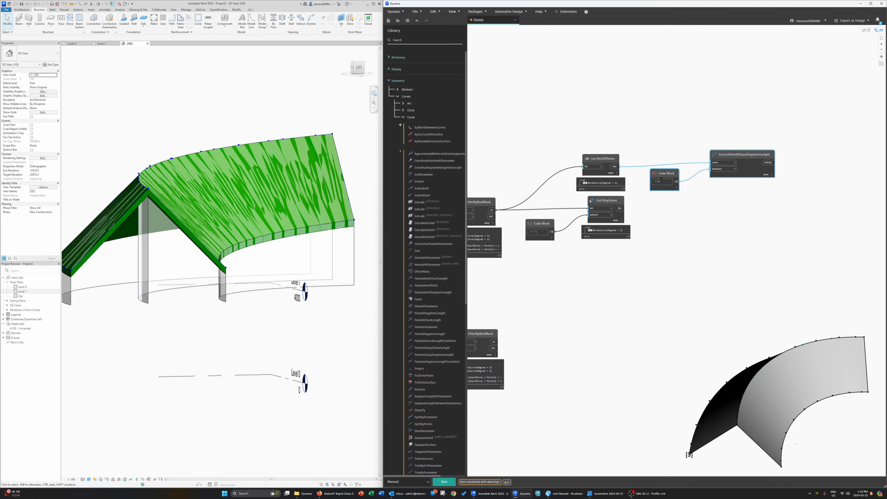
{"action": "key", "text": "ctrl+c"}
{"action": "key", "text": "ctrl+v"}
{"action": "left_click_drag", "start_coordinate": [788, 272], "coordinate": [756, 231]}
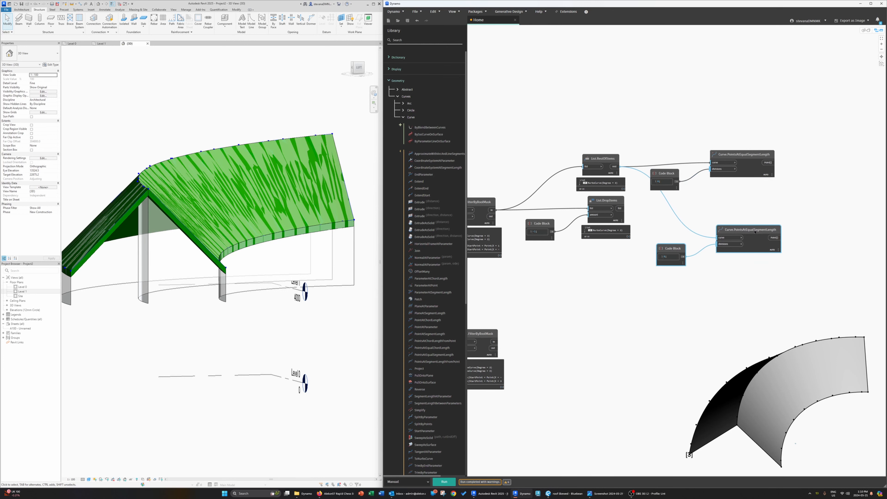
{"action": "left_click_drag", "start_coordinate": [625, 210], "coordinate": [722, 237]}
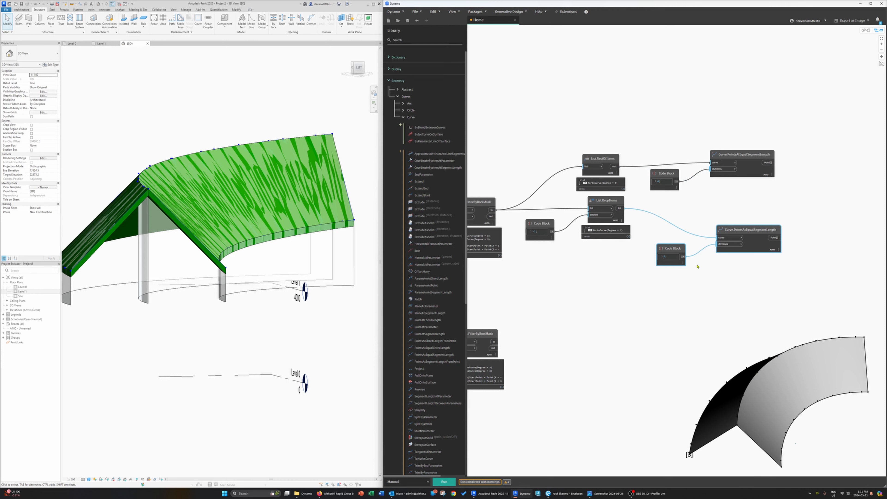
{"action": "left_click", "coordinate": [446, 482]}
{"action": "mouse_move", "coordinate": [843, 443]}
{"action": "middle_mouse_down"}
{"action": "mouse_move", "coordinate": [788, 401]}
{"action": "mouse_move", "coordinate": [867, 433]}
{"action": "mouse_move", "coordinate": [857, 440]}
{"action": "middle_mouse_up"}
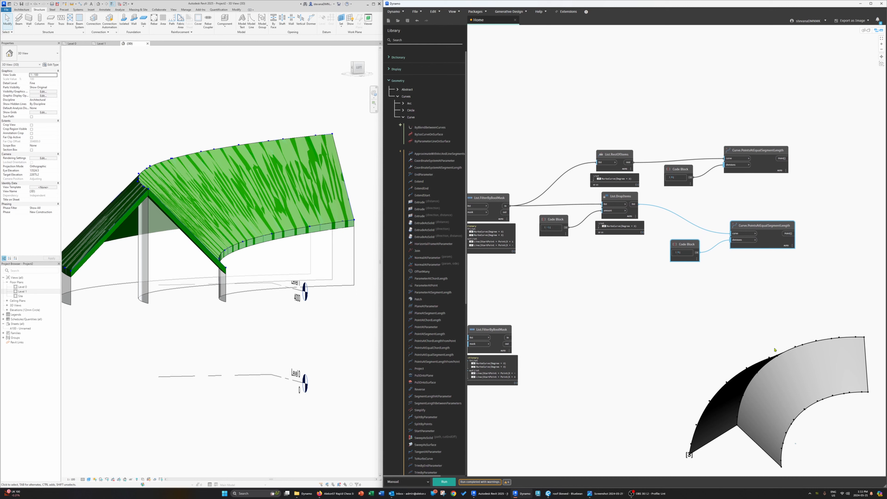
Step: Add a Line.ByStartPointEndPoint node to the canvas
{"action": "middle_click_drag", "start_coordinate": [807, 329], "coordinate": [787, 323]}
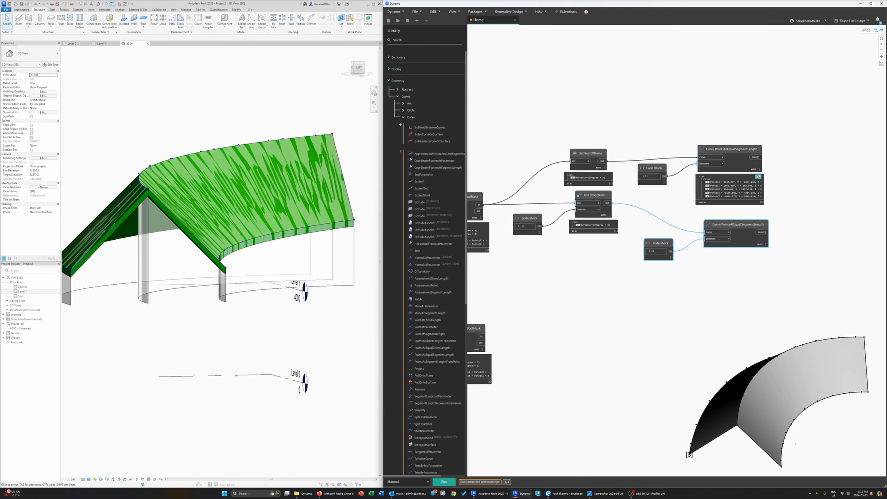
{"action": "left_click", "coordinate": [749, 169]}
{"action": "left_click", "coordinate": [760, 246]}
{"action": "middle_click_drag", "start_coordinate": [761, 246], "coordinate": [711, 256]}
{"action": "right_click", "coordinate": [797, 180]}
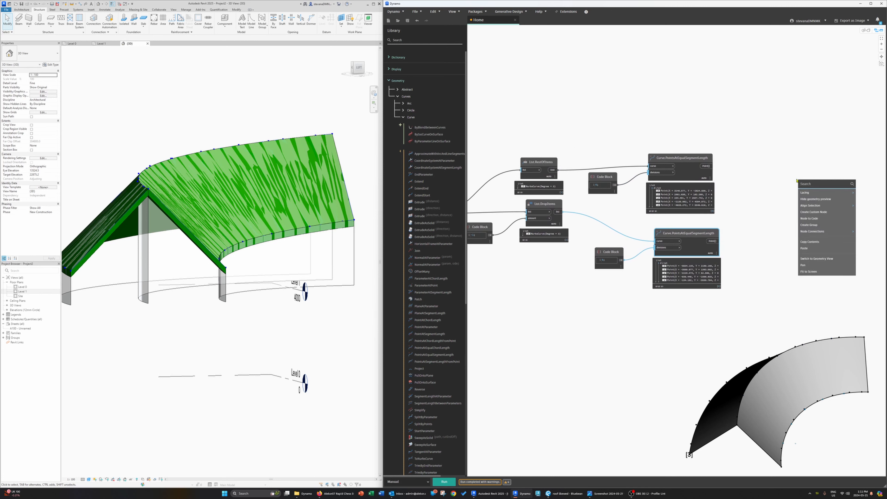
{"action": "type", "text": "line"}
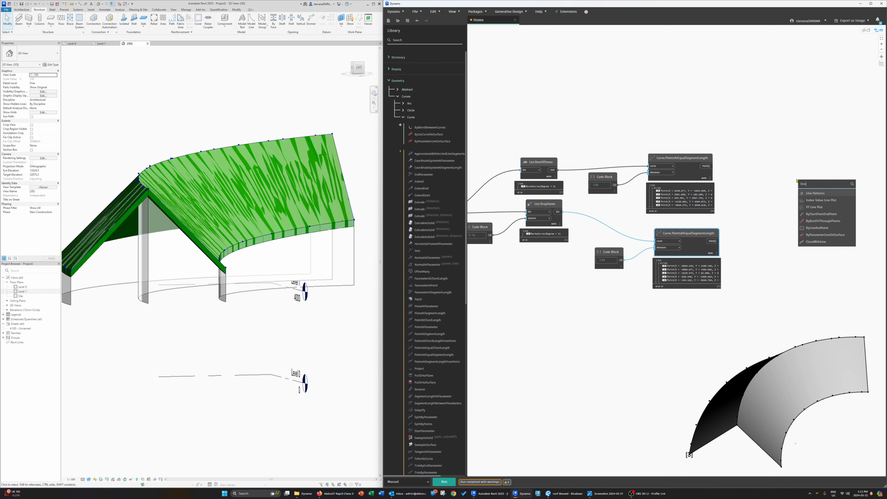
{"action": "left_click", "coordinate": [826, 216]}
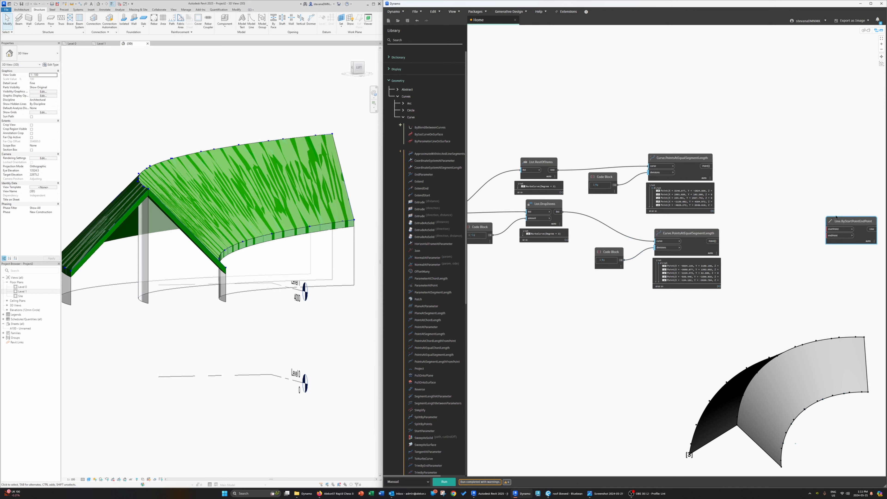
Step: Connect the two PointsAtEqualSegmentLength outputs to the line's startPoint and endPoint inputs and run the graph
{"action": "left_click_drag", "start_coordinate": [704, 167], "coordinate": [799, 177]}
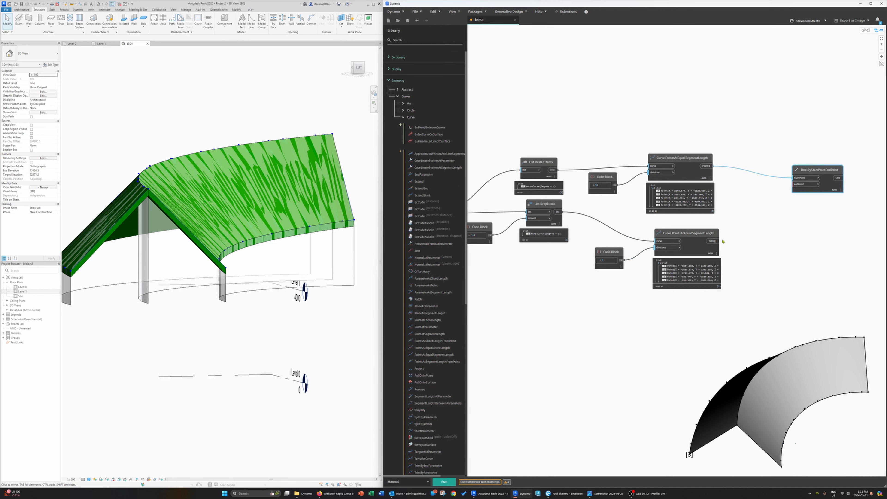
{"action": "left_click_drag", "start_coordinate": [711, 241], "coordinate": [800, 187]}
{"action": "left_click", "coordinate": [443, 481]}
{"action": "mouse_move", "coordinate": [802, 186]}
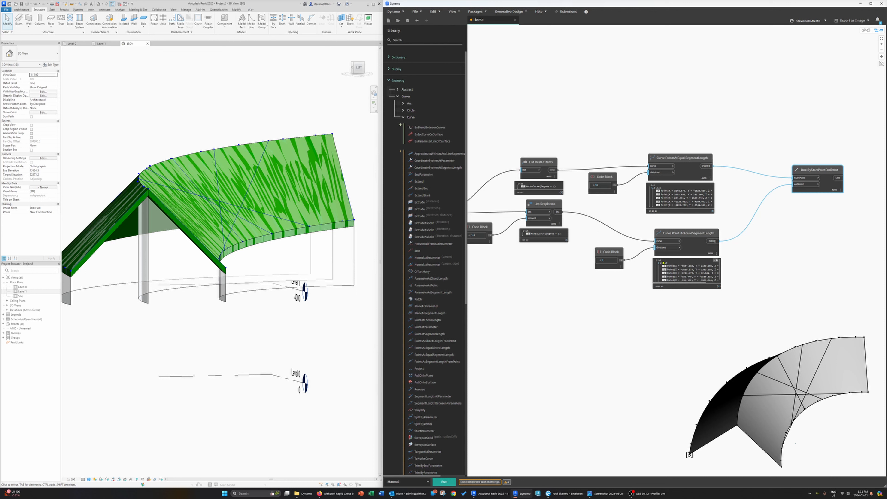
Step: Rearrange the point and line nodes on the canvas to make room between them
{"action": "left_click_drag", "start_coordinate": [671, 160], "coordinate": [684, 158]}
{"action": "middle_click_drag", "start_coordinate": [574, 190], "coordinate": [605, 193]}
{"action": "left_click_drag", "start_coordinate": [636, 179], "coordinate": [639, 179]}
{"action": "middle_click_drag", "start_coordinate": [624, 198], "coordinate": [554, 231]}
{"action": "middle_click_drag", "start_coordinate": [697, 215], "coordinate": [640, 218]}
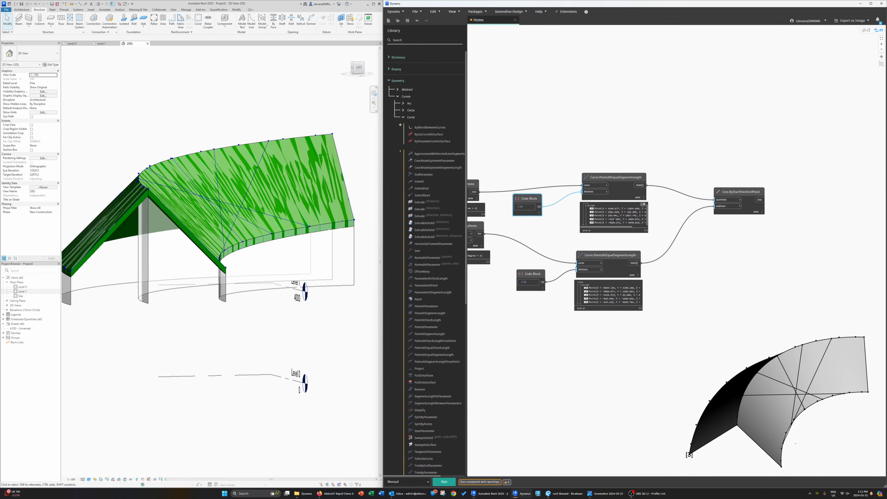
Step: Insert a List.Flatten node between the first PointsAtEqualSegmentLength output and the line's startPoint
{"action": "right_click", "coordinate": [666, 164]}
{"action": "type", "text": "flat"}
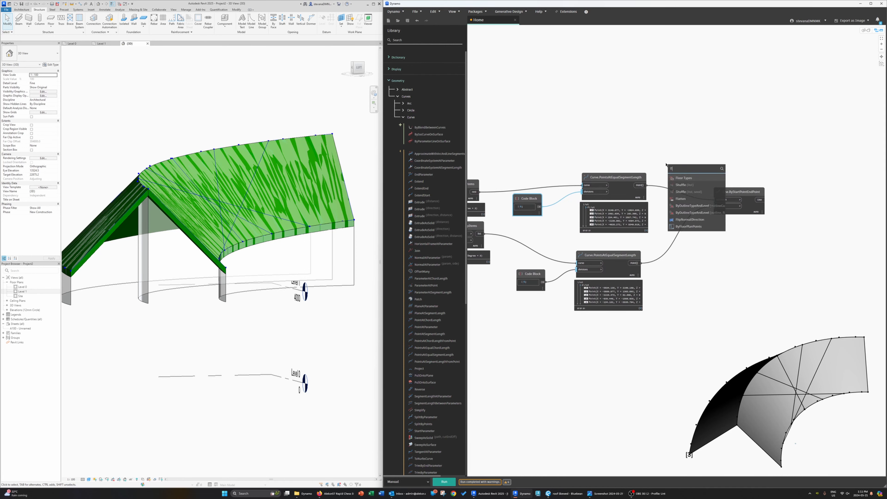
{"action": "left_click", "coordinate": [680, 198]}
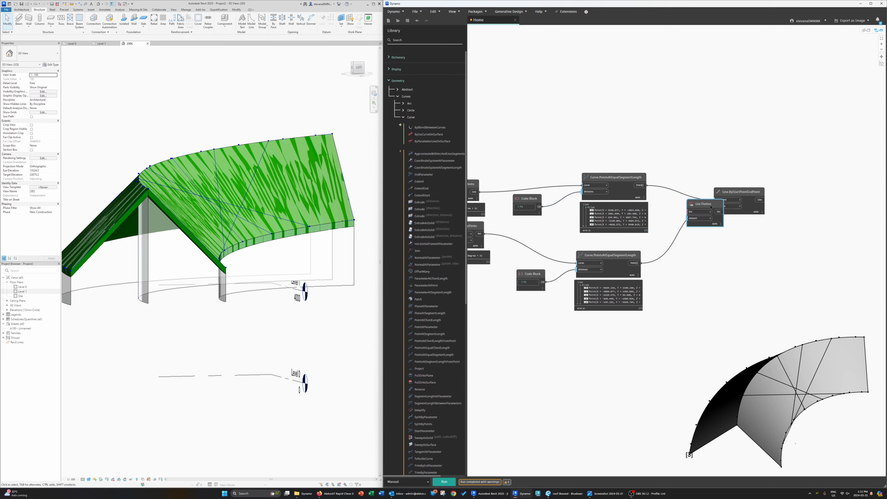
{"action": "left_click_drag", "start_coordinate": [702, 204], "coordinate": [679, 161]}
{"action": "left_click_drag", "start_coordinate": [645, 184], "coordinate": [698, 240]}
Step: Duplicate the List.Flatten node, wire it between the second point list and the line's endPoint, and run
{"action": "left_click", "coordinate": [688, 162]}
{"action": "key", "text": "ctrl+c"}
{"action": "key", "text": "ctrl+v"}
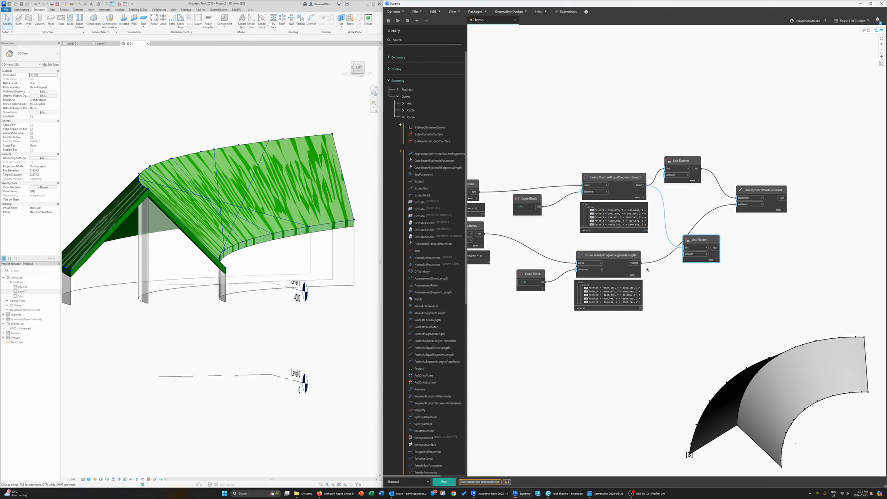
{"action": "left_click_drag", "start_coordinate": [634, 263], "coordinate": [737, 204]}
{"action": "key", "text": "F5"}
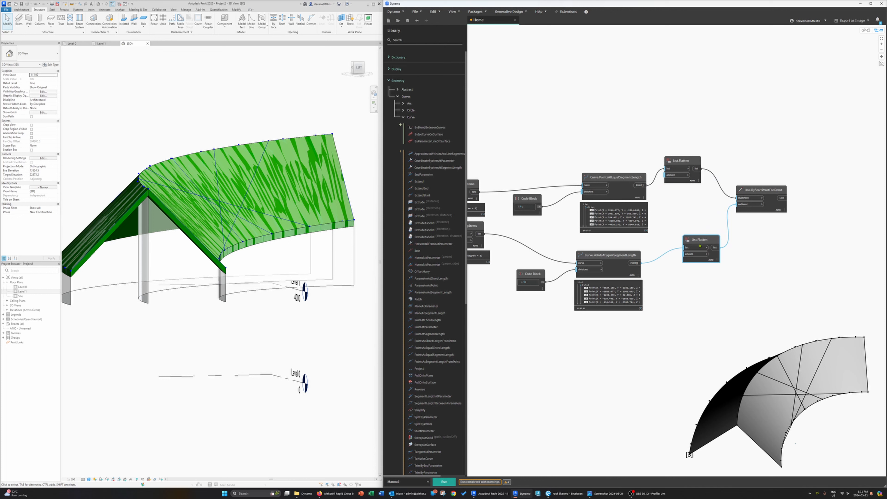
{"action": "left_click_drag", "start_coordinate": [700, 246], "coordinate": [691, 244]}
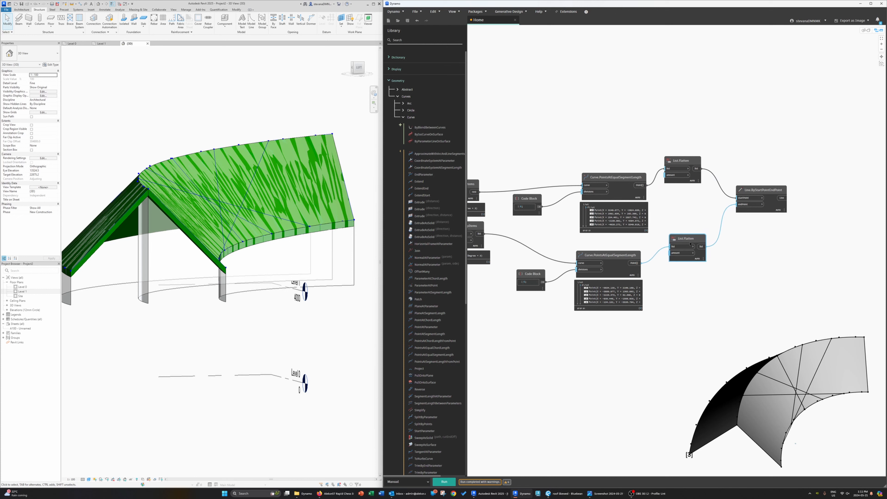
Step: Try inserting a Curve.Reverse node between the second List.Flatten and the line's endPoint, and run
{"action": "double_click", "coordinate": [728, 266]}
{"action": "type", "text": "re"}
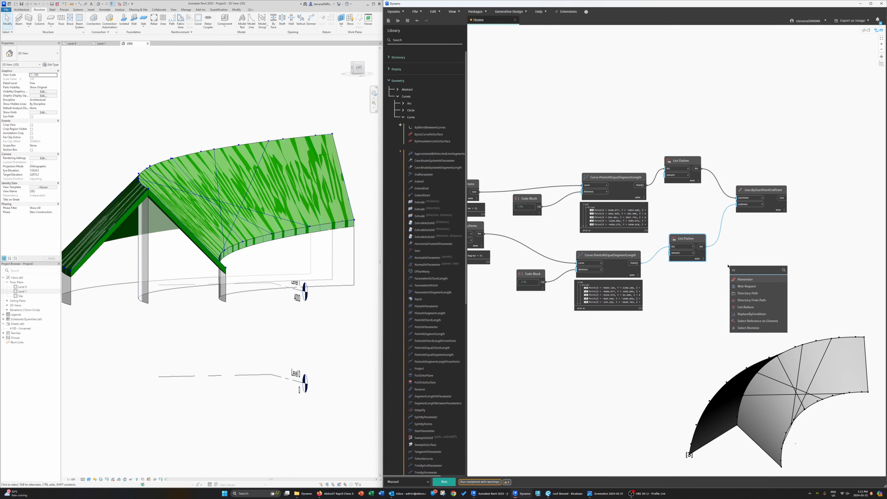
{"action": "type", "text": "verse"}
{"action": "left_click", "coordinate": [758, 279]}
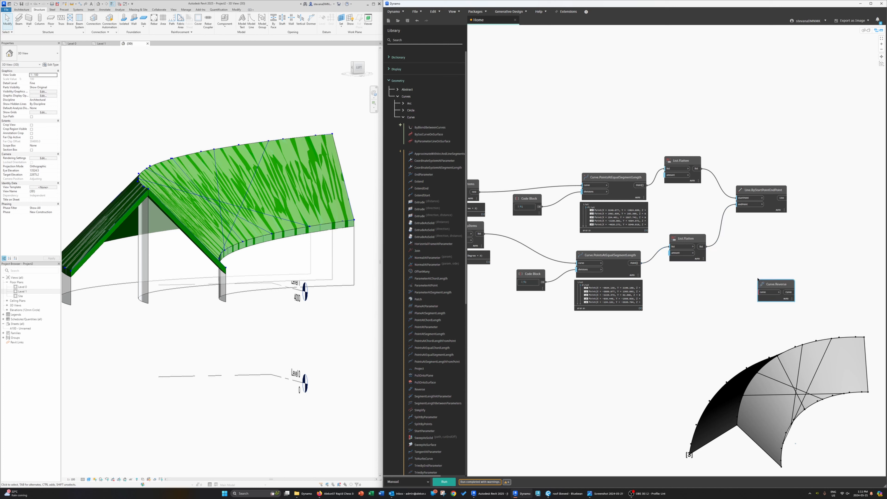
{"action": "left_click_drag", "start_coordinate": [776, 284], "coordinate": [731, 248]}
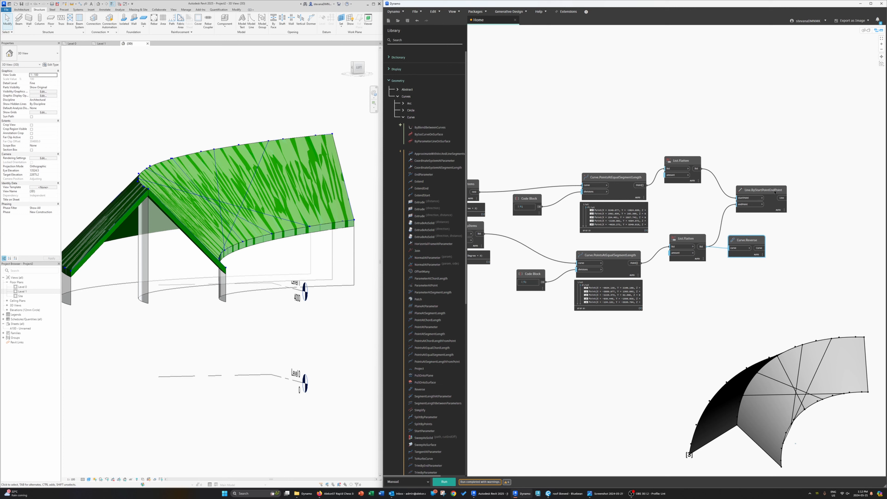
{"action": "left_click_drag", "start_coordinate": [775, 192], "coordinate": [816, 183]}
{"action": "left_click_drag", "start_coordinate": [762, 248], "coordinate": [778, 195]}
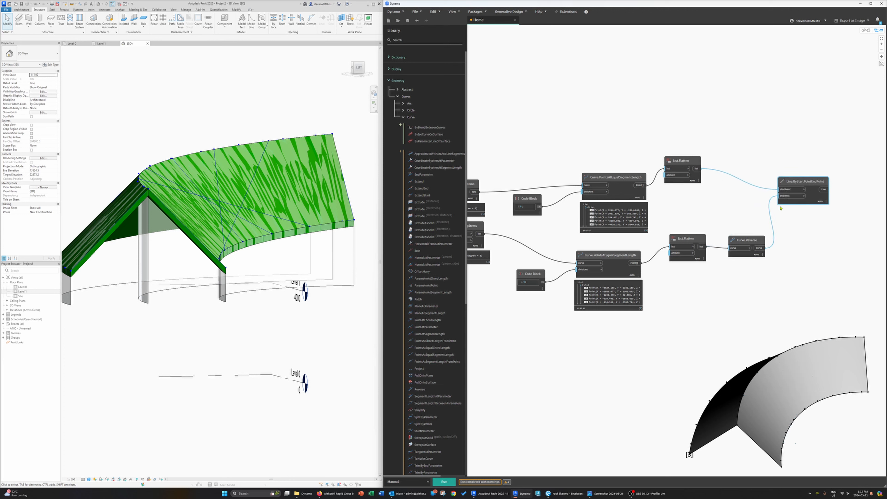
{"action": "left_click", "coordinate": [454, 481]}
Step: Delete the Curve.Reverse node
{"action": "mouse_move", "coordinate": [733, 230]}
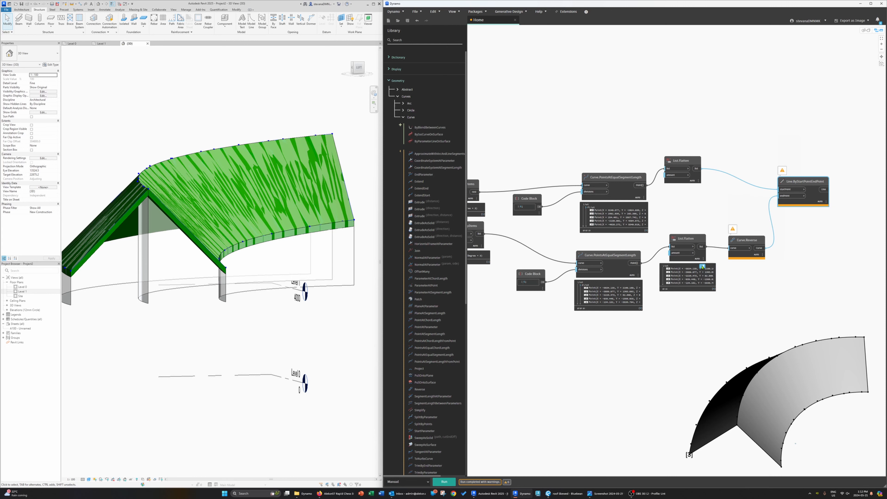
{"action": "left_click", "coordinate": [685, 238]}
{"action": "scroll", "coordinate": [744, 252], "scroll_direction": "up", "scroll_amount": 5}
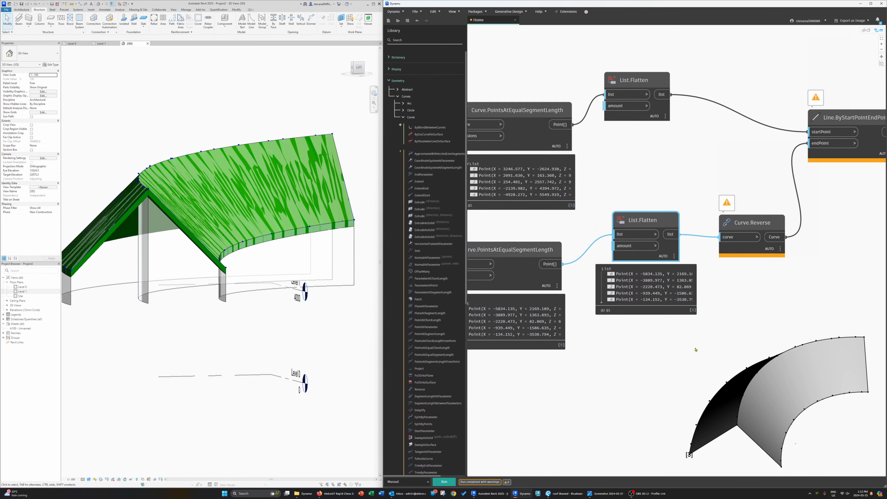
{"action": "mouse_move", "coordinate": [723, 212]}
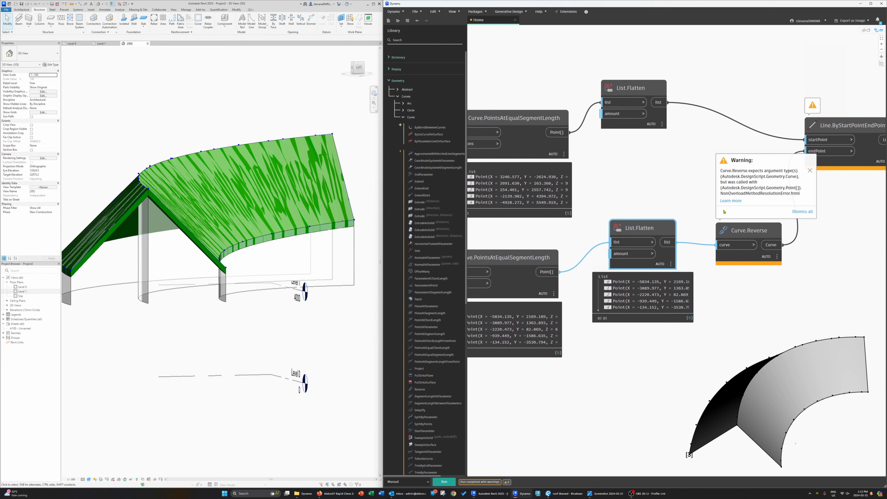
{"action": "left_click", "coordinate": [743, 232]}
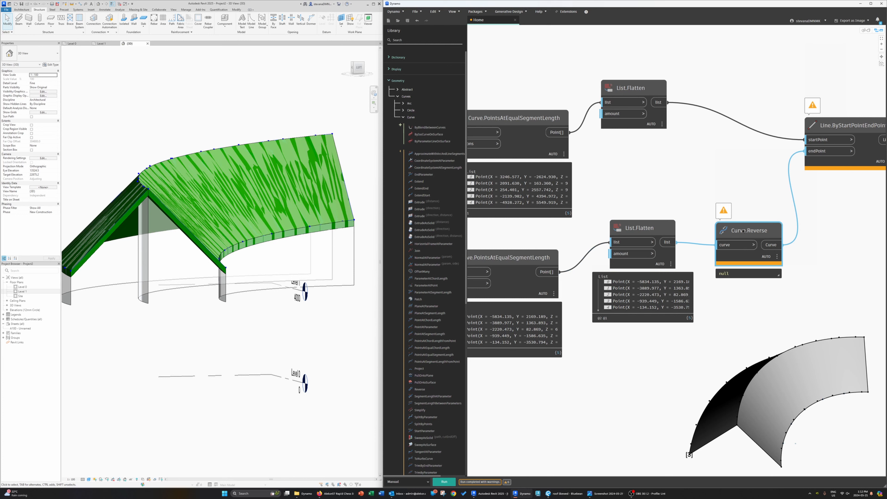
{"action": "key", "text": "Delete"}
Step: Add a List.Reverse node between the second List.Flatten output and the line's endPoint input, and run
{"action": "double_click", "coordinate": [725, 225]}
{"action": "type", "text": "reve"}
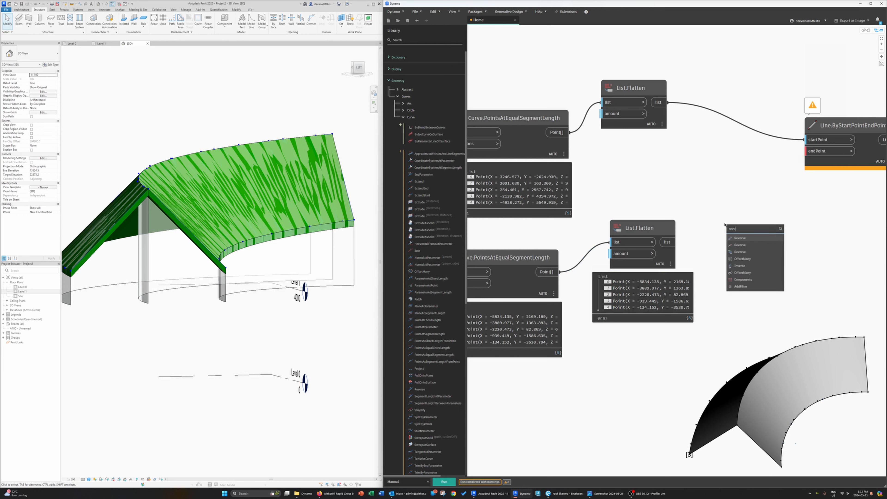
{"action": "type", "text": "rse"}
{"action": "left_click", "coordinate": [750, 245]}
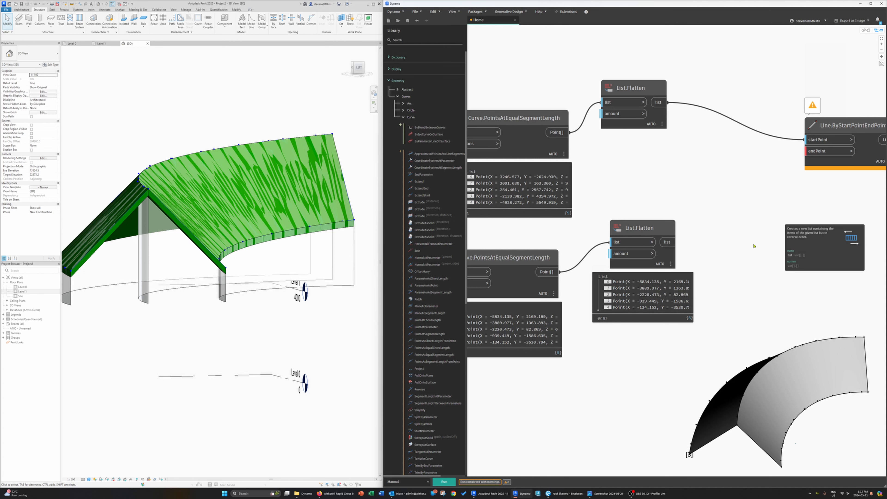
{"action": "left_click", "coordinate": [675, 242]}
{"action": "left_click", "coordinate": [728, 238]}
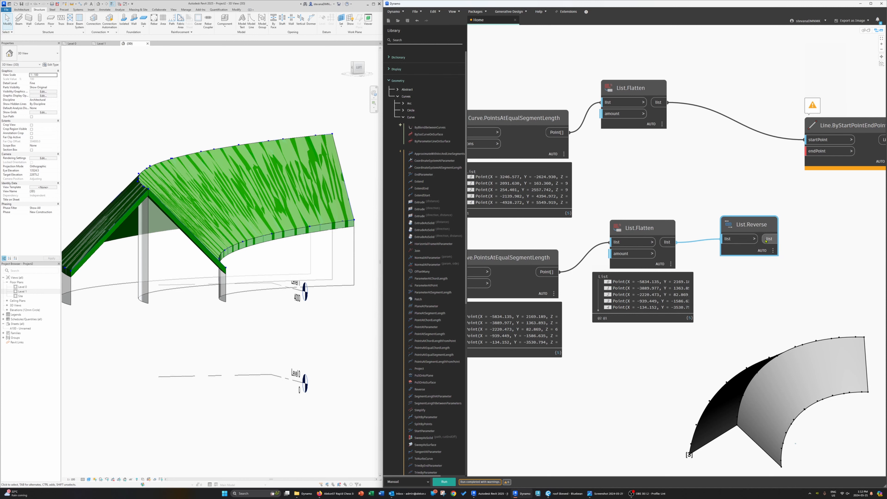
{"action": "left_click", "coordinate": [770, 239]}
{"action": "left_click", "coordinate": [819, 151]}
{"action": "left_click", "coordinate": [443, 483]}
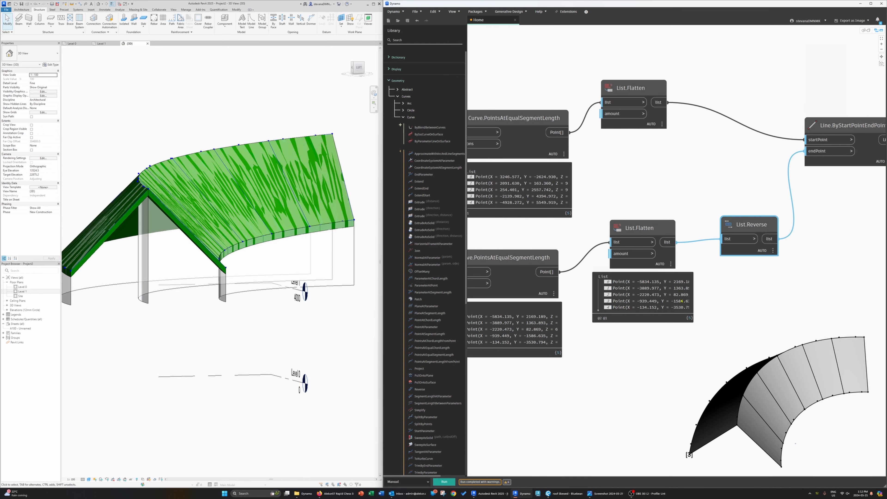
Step: Orbit the background 3D preview to inspect the generated lines across the roof face
{"action": "middle_click_drag", "start_coordinate": [791, 310], "coordinate": [770, 280]}
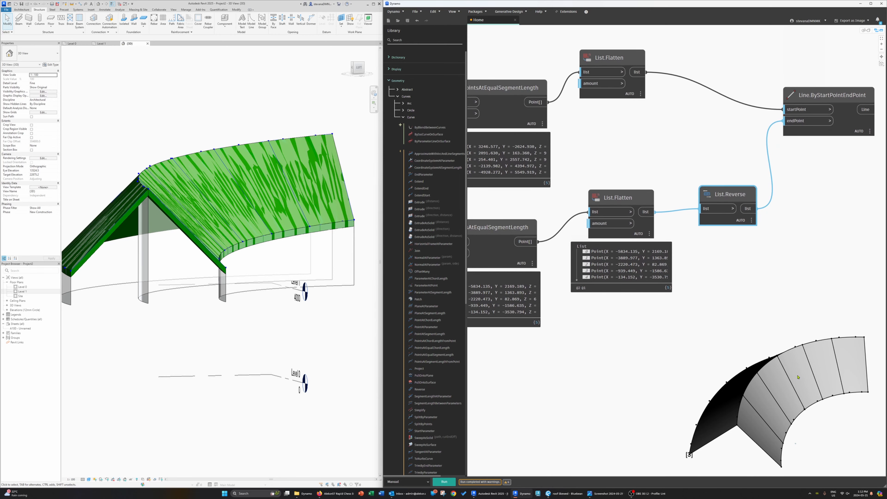
{"action": "key", "text": "ctrl+b"}
{"action": "right_click_drag", "start_coordinate": [821, 391], "coordinate": [788, 366]}
{"action": "middle_click_drag", "start_coordinate": [788, 366], "coordinate": [728, 266]}
{"action": "mouse_move", "coordinate": [666, 345]}
{"action": "right_mouse_down"}
{"action": "mouse_move", "coordinate": [685, 336]}
{"action": "mouse_move", "coordinate": [683, 321]}
{"action": "mouse_move", "coordinate": [657, 337]}
{"action": "mouse_move", "coordinate": [659, 359]}
{"action": "mouse_move", "coordinate": [668, 358]}
{"action": "mouse_move", "coordinate": [684, 333]}
{"action": "mouse_move", "coordinate": [663, 338]}
{"action": "mouse_move", "coordinate": [659, 359]}
{"action": "mouse_move", "coordinate": [677, 341]}
{"action": "right_mouse_up"}
{"action": "key", "text": "ctrl+b"}
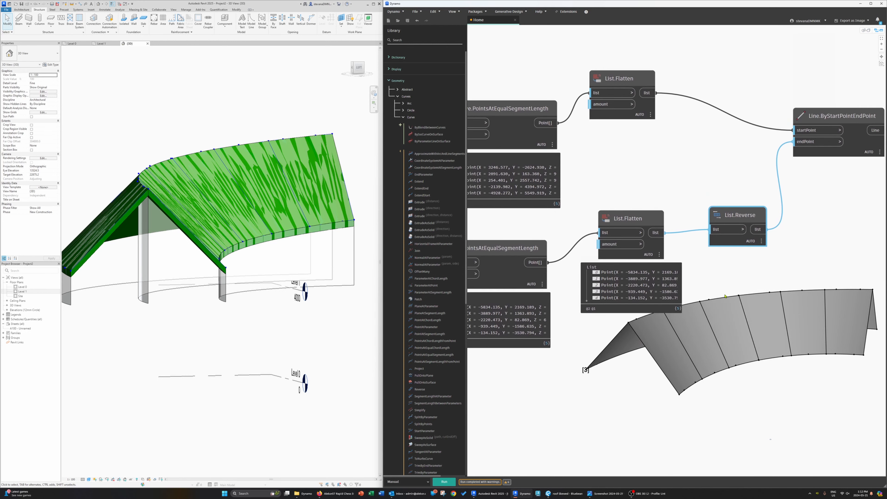
{"action": "key", "text": "ctrl+b"}
{"action": "right_click_drag", "start_coordinate": [702, 289], "coordinate": [717, 303]}
{"action": "middle_click_drag", "start_coordinate": [718, 304], "coordinate": [743, 348]}
{"action": "key", "text": "ctrl+b"}
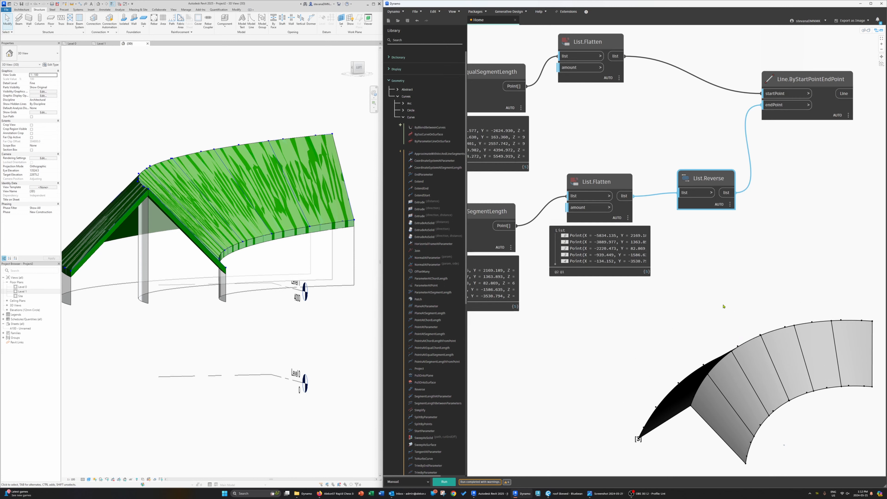
Step: Copy the whole RestOfItems/DropItems to line node chain and paste a duplicate below it
{"action": "scroll", "coordinate": [710, 286], "scroll_direction": "down", "scroll_amount": 5}
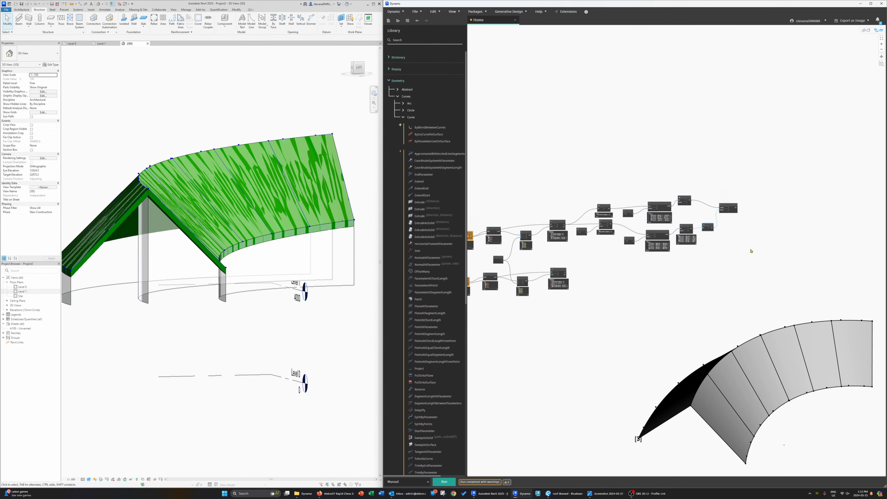
{"action": "left_click_drag", "start_coordinate": [727, 234], "coordinate": [695, 209]}
{"action": "scroll", "coordinate": [698, 252], "scroll_direction": "up", "scroll_amount": 4}
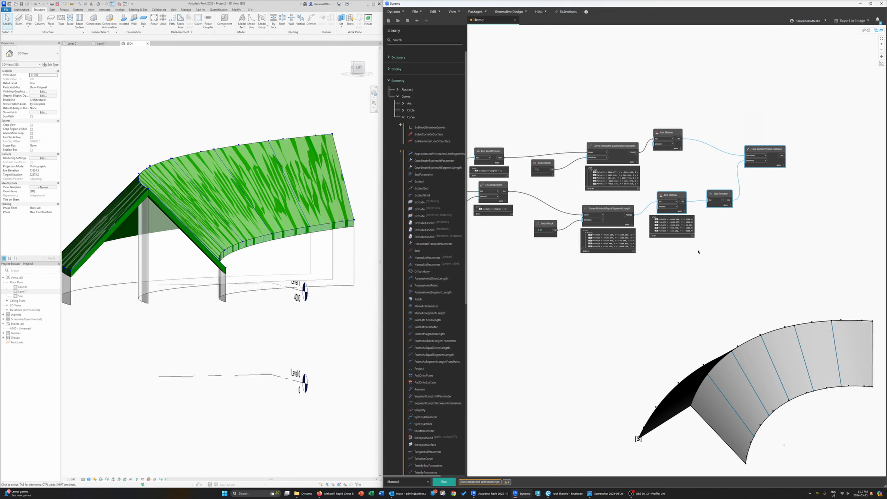
{"action": "scroll", "coordinate": [698, 252], "scroll_direction": "down", "scroll_amount": 3}
{"action": "left_click_drag", "start_coordinate": [750, 223], "coordinate": [543, 119]}
{"action": "key", "text": "ctrl+c"}
{"action": "key", "text": "ctrl+v"}
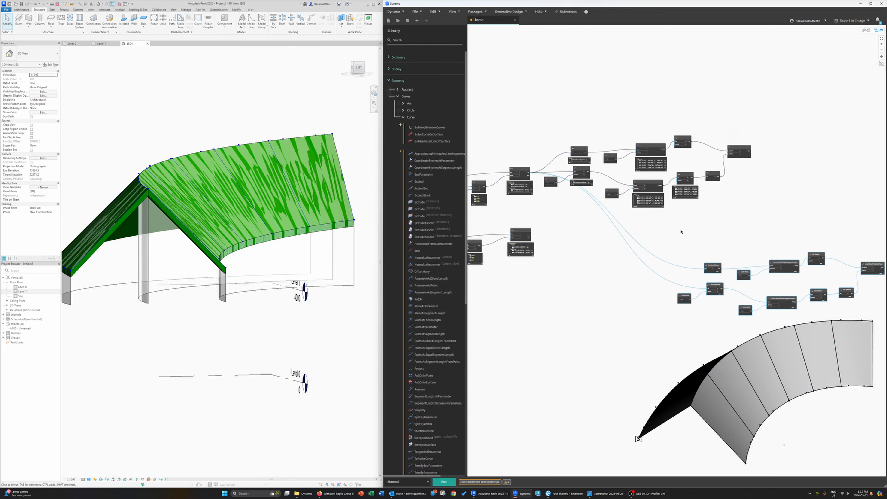
{"action": "left_click_drag", "start_coordinate": [740, 267], "coordinate": [580, 252]}
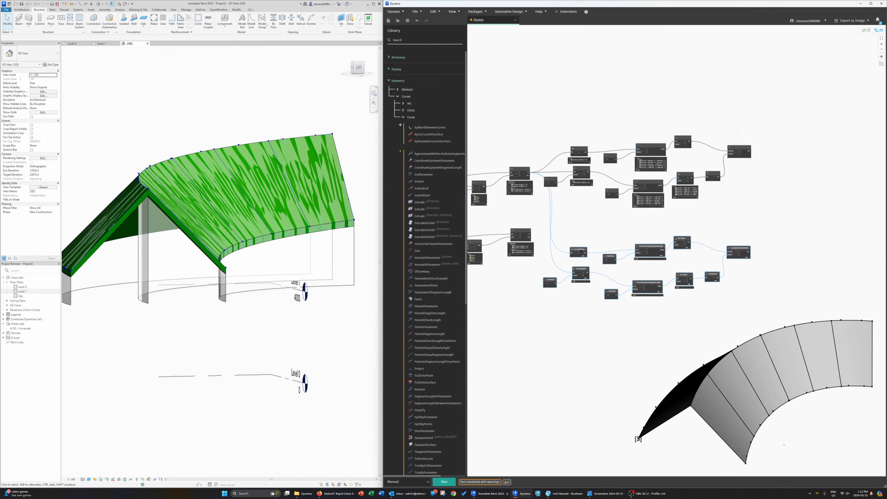
Step: Connect the second FilterByBoolMask output to the duplicated RestOfItems and DropItems inputs and run the graph
{"action": "scroll", "coordinate": [548, 253], "scroll_direction": "up", "scroll_amount": 5}
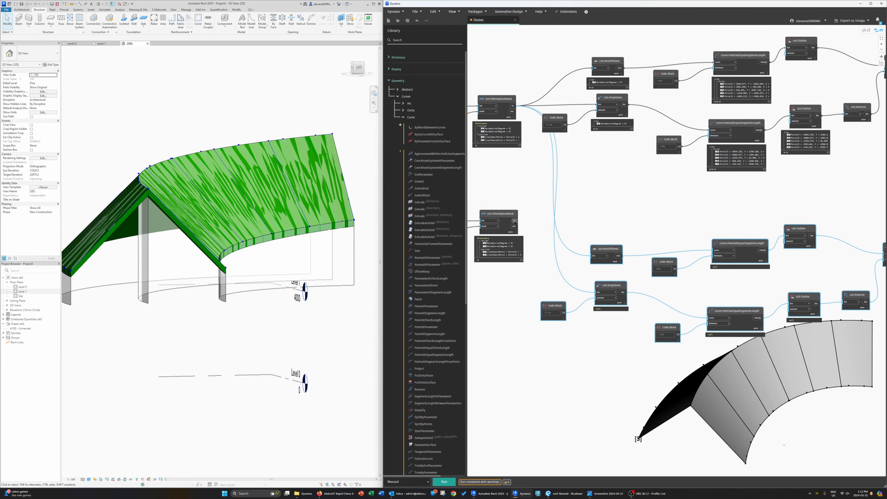
{"action": "left_click_drag", "start_coordinate": [519, 221], "coordinate": [596, 257]}
{"action": "left_click_drag", "start_coordinate": [518, 221], "coordinate": [597, 293]}
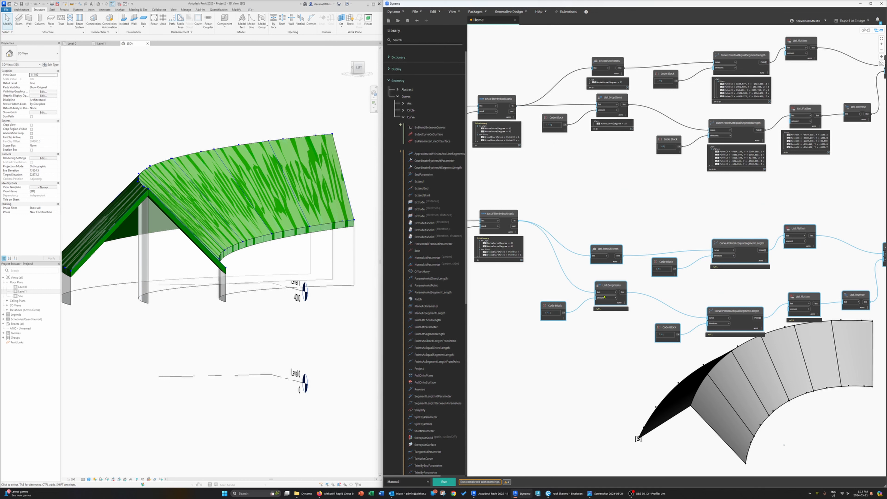
{"action": "left_click", "coordinate": [449, 481]}
Step: Orbit the background preview to check the lines on both roof faces
{"action": "middle_click_drag", "start_coordinate": [635, 384], "coordinate": [598, 359]}
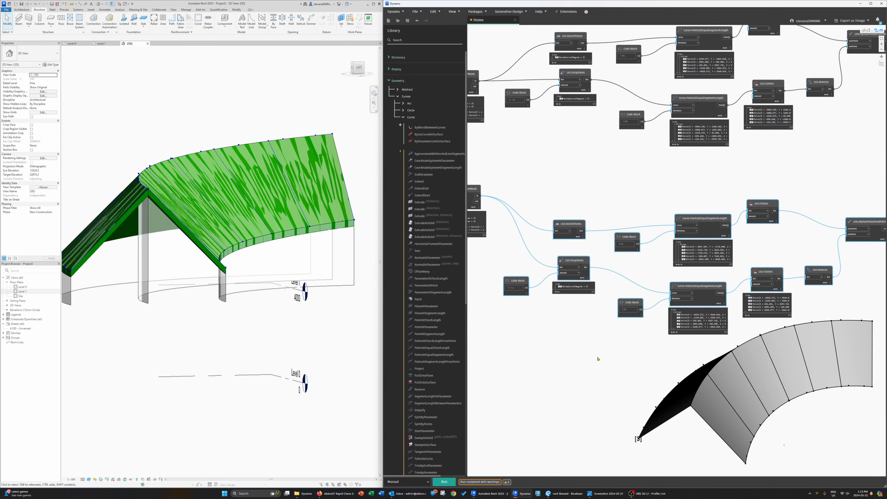
{"action": "key", "text": "ctrl+b"}
{"action": "right_click_drag", "start_coordinate": [611, 360], "coordinate": [768, 352]}
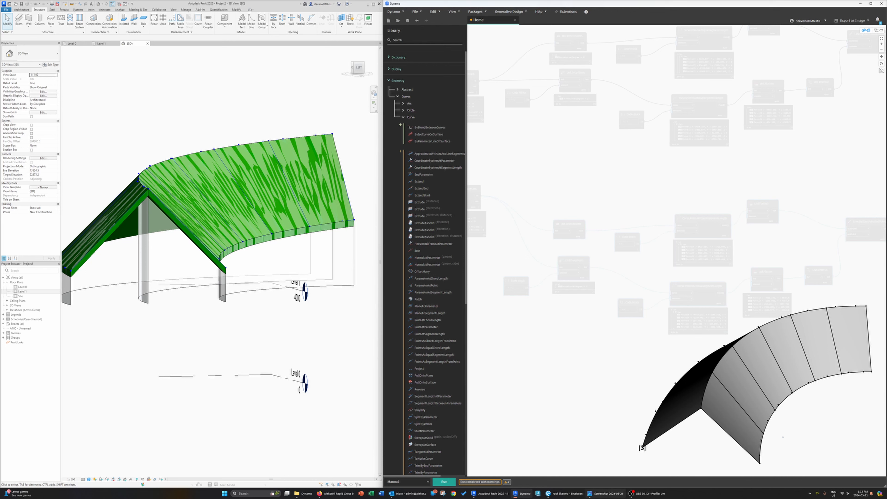
Step: Review the frame elevation sheets in the structural drawing PDF to check the roof beam layout
{"action": "left_click", "coordinate": [564, 493]}
{"action": "middle_click_drag", "start_coordinate": [496, 323], "coordinate": [490, 123]}
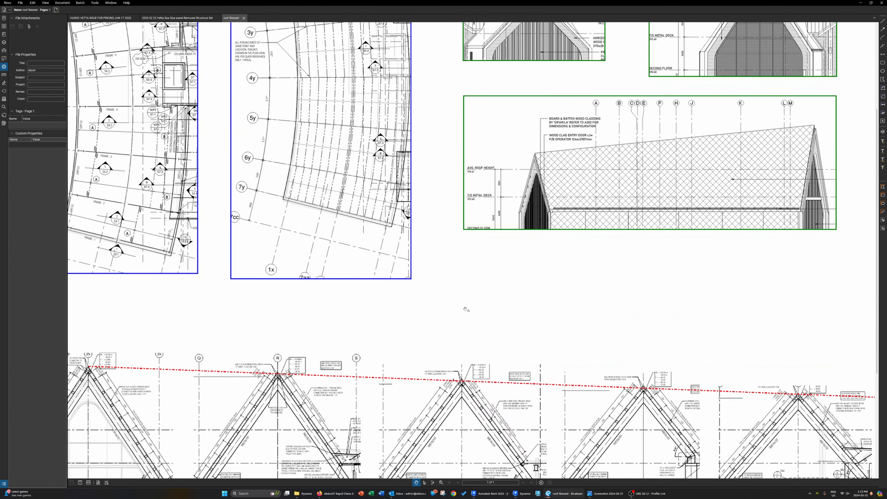
{"action": "middle_click_drag", "start_coordinate": [465, 308], "coordinate": [493, 196]}
{"action": "scroll", "coordinate": [438, 328], "scroll_direction": "up", "scroll_amount": 5}
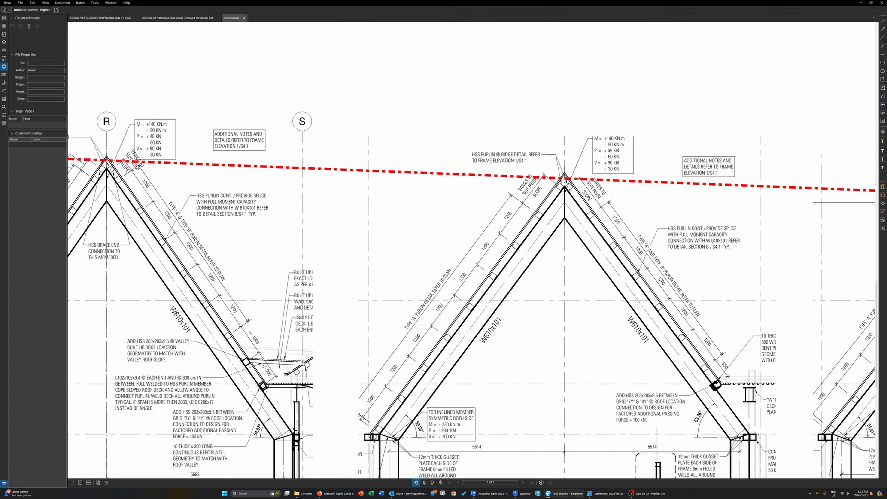
{"action": "scroll", "coordinate": [570, 206], "scroll_direction": "down", "scroll_amount": 2}
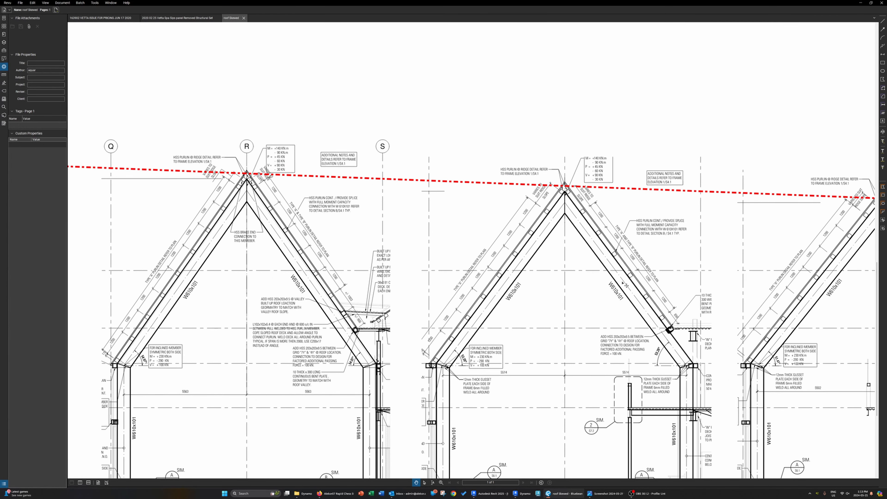
{"action": "scroll", "coordinate": [643, 301], "scroll_direction": "down", "scroll_amount": 3}
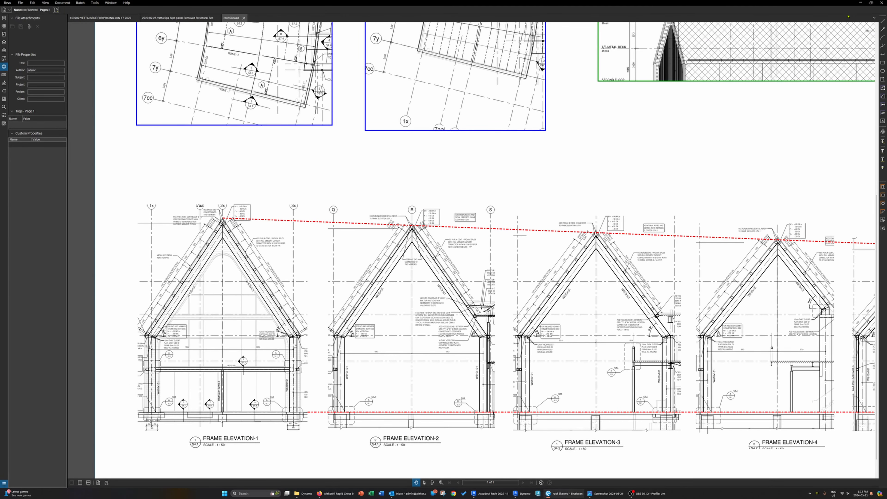
{"action": "left_click", "coordinate": [860, 2]}
Step: Add a StructuralFraming.BeamByCurve node to the graph from the Revit structural framing library
{"action": "middle_click_drag", "start_coordinate": [707, 300], "coordinate": [736, 317]}
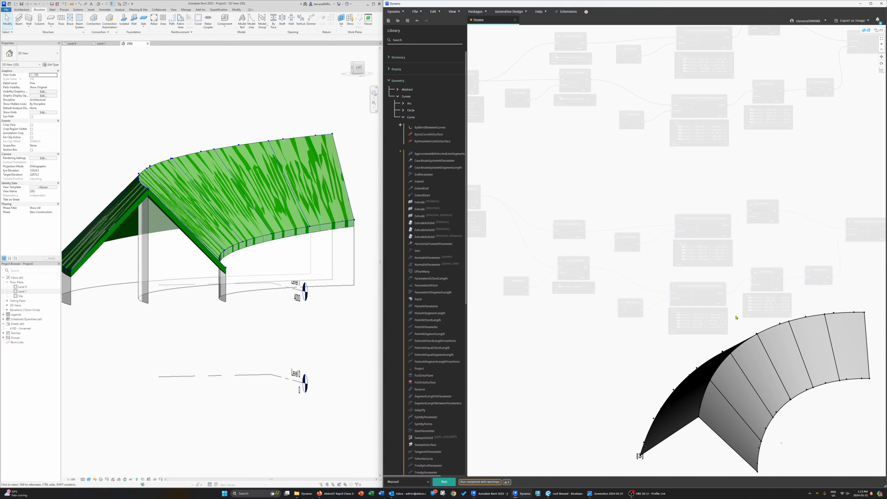
{"action": "middle_click_drag", "start_coordinate": [738, 318], "coordinate": [535, 349]}
{"action": "key", "text": "ctrl+b"}
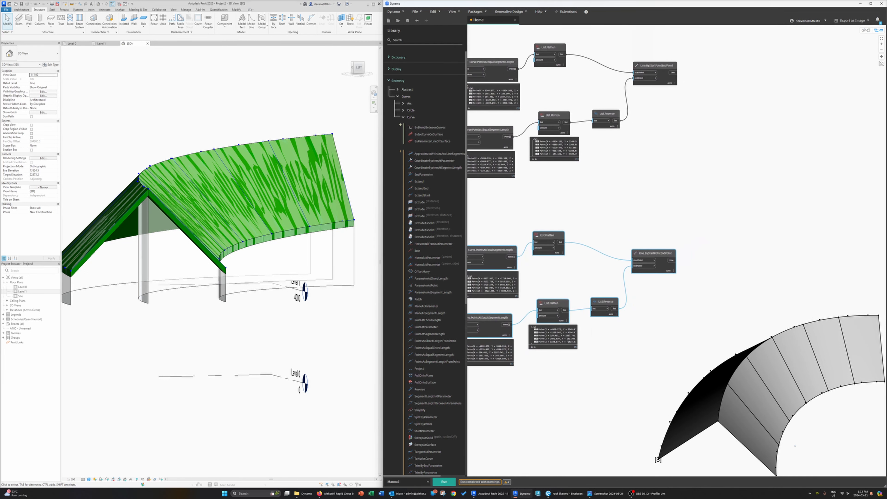
{"action": "key", "text": "alt+Tab"}
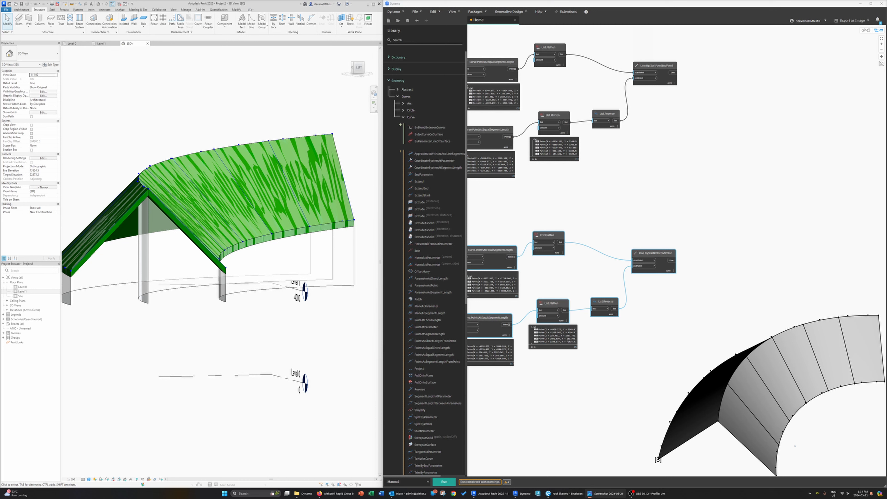
{"action": "middle_click_drag", "start_coordinate": [728, 239], "coordinate": [686, 277]}
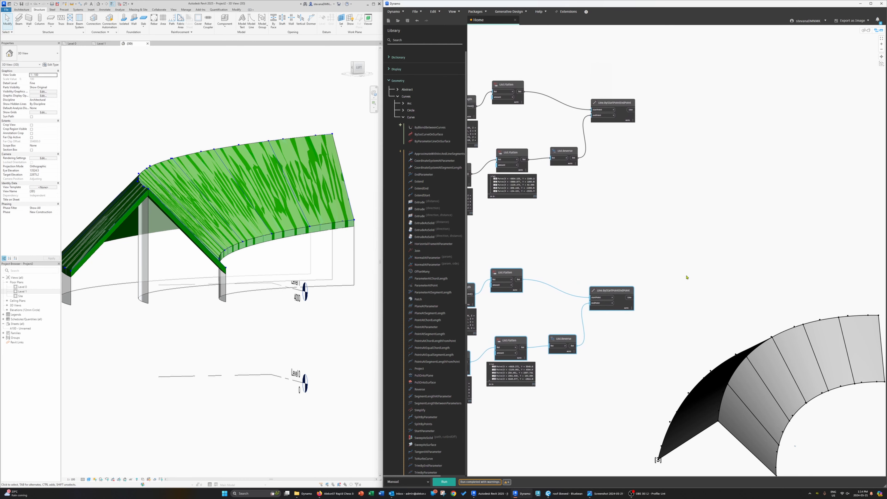
{"action": "left_click_drag", "start_coordinate": [618, 295], "coordinate": [634, 285]}
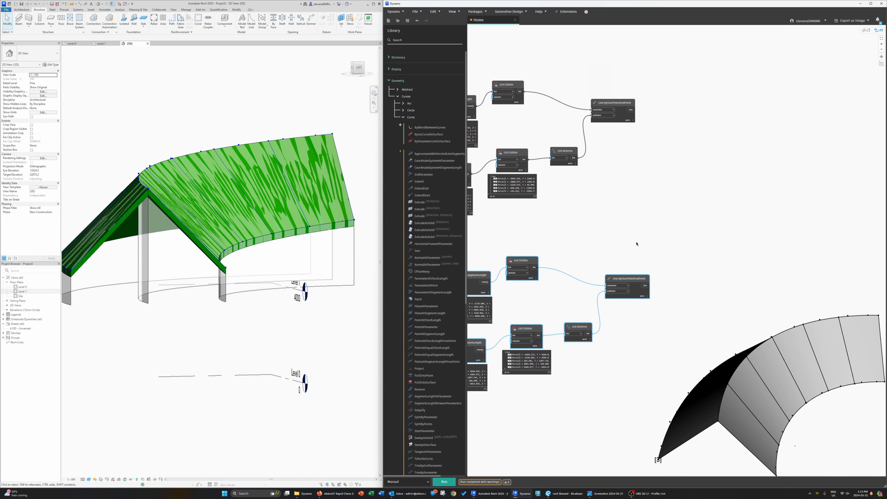
{"action": "left_click_drag", "start_coordinate": [632, 104], "coordinate": [646, 103]}
{"action": "middle_click_drag", "start_coordinate": [682, 145], "coordinate": [598, 143]}
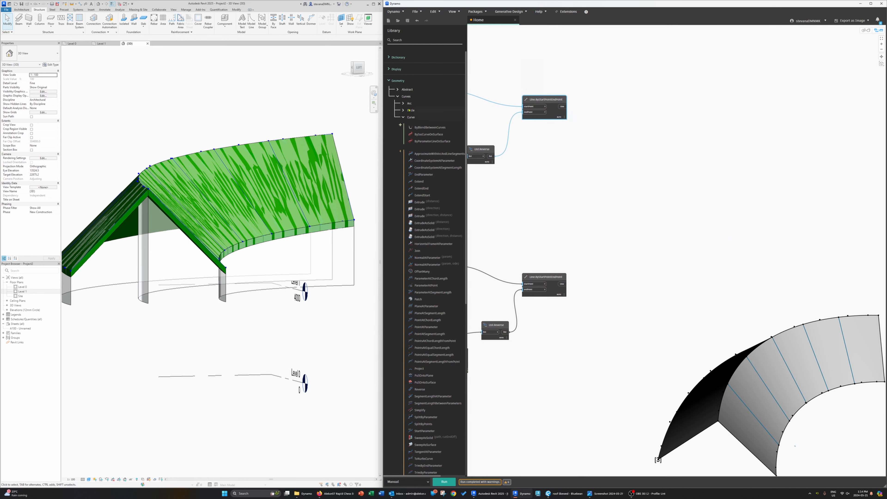
{"action": "left_click", "coordinate": [409, 117]}
{"action": "left_click", "coordinate": [405, 96]}
{"action": "left_click", "coordinate": [397, 80]}
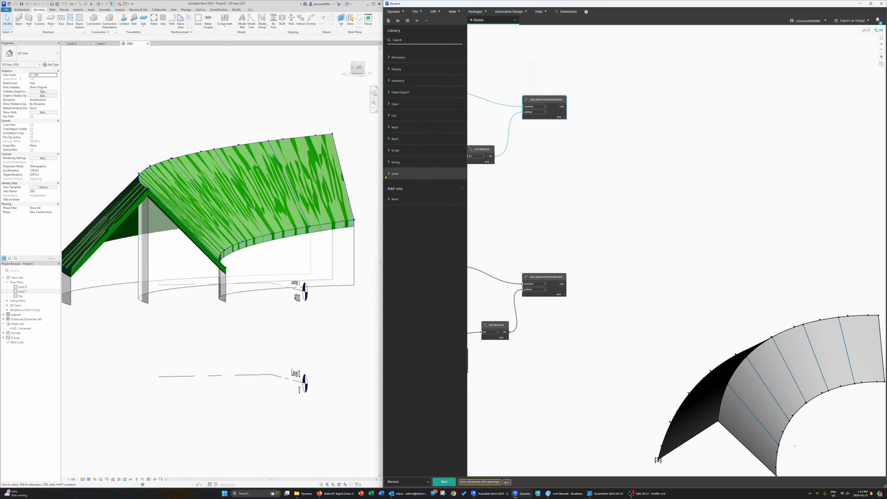
{"action": "left_click", "coordinate": [394, 139]}
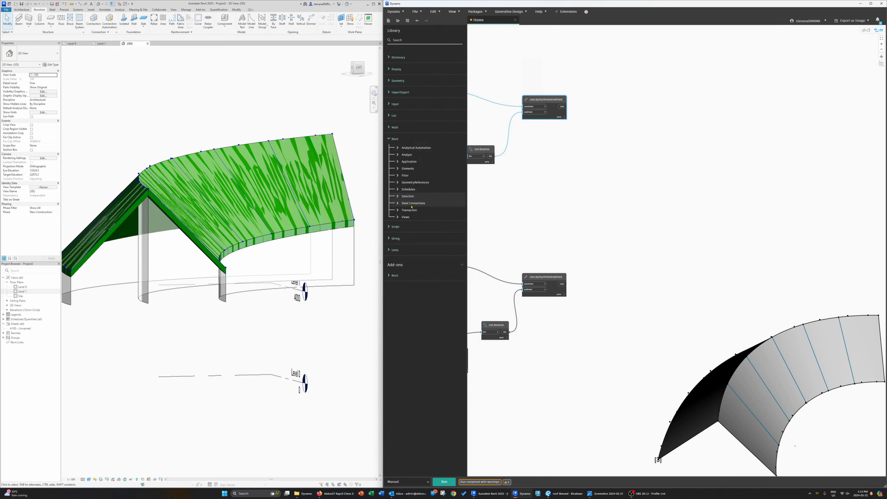
{"action": "left_click", "coordinate": [398, 169]}
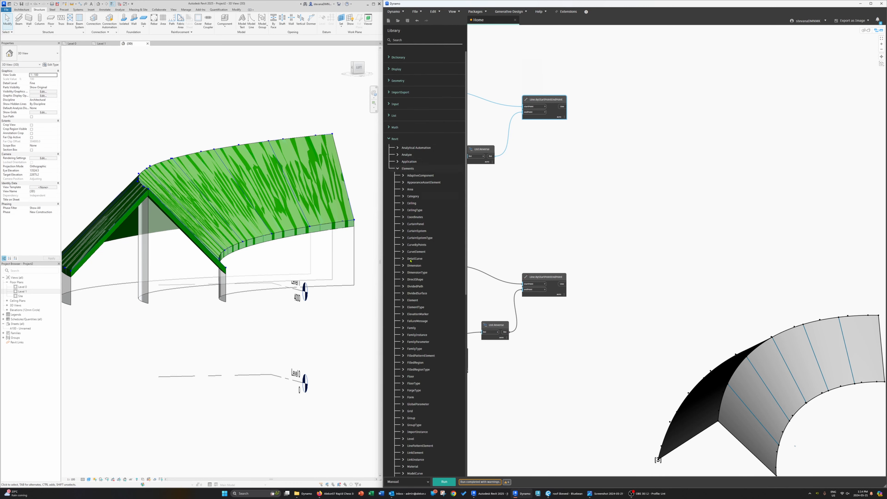
{"action": "scroll", "coordinate": [402, 244], "scroll_direction": "down", "scroll_amount": 3}
{"action": "left_click", "coordinate": [401, 281]}
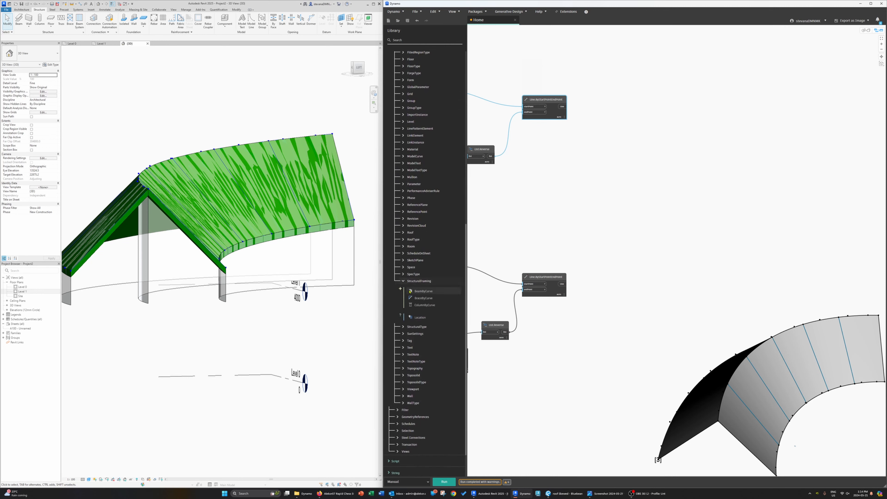
{"action": "left_click", "coordinate": [457, 291]}
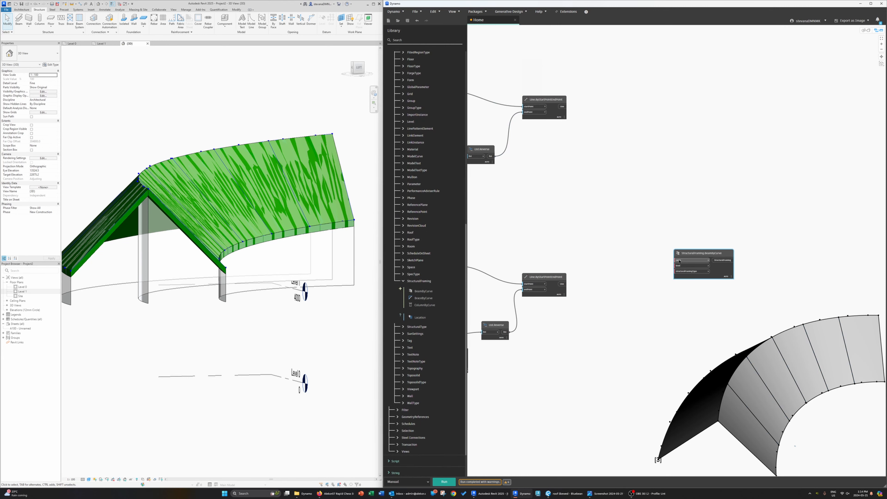
Step: Add a Levels node and wire it and the first line chain's output into the beam node's level and curve inputs
{"action": "right_click", "coordinate": [616, 204]}
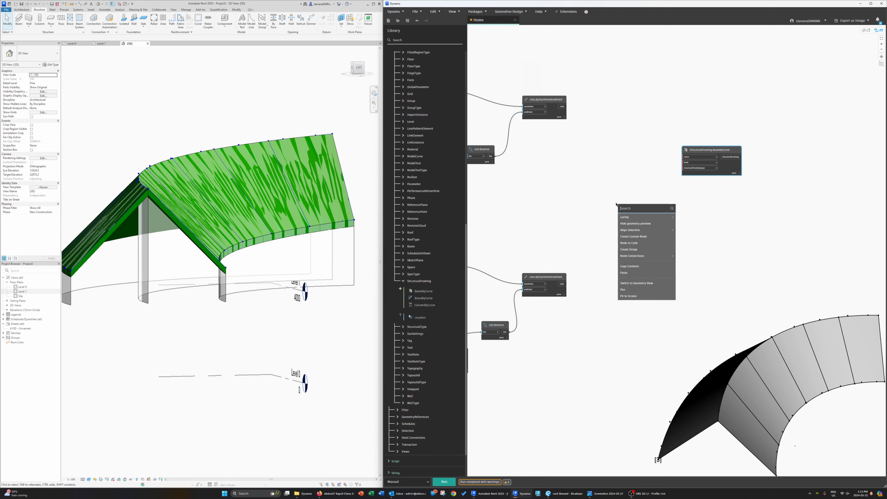
{"action": "type", "text": "level"}
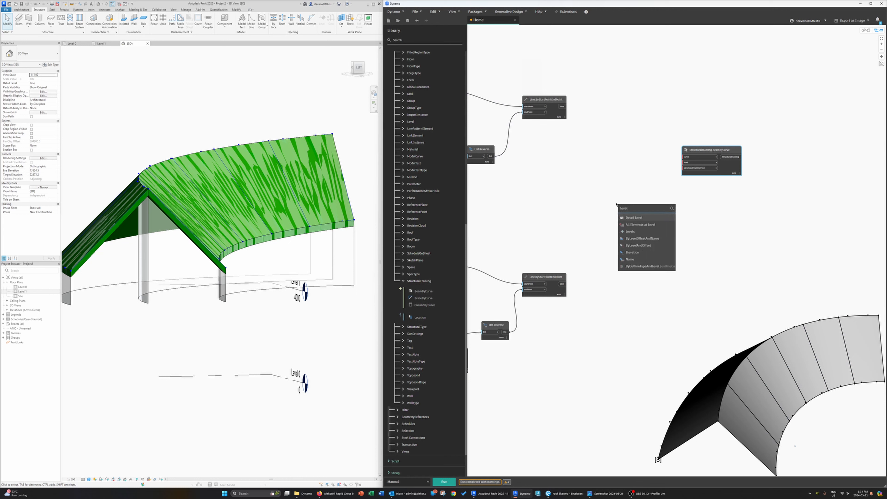
{"action": "left_click", "coordinate": [641, 231]}
{"action": "left_click_drag", "start_coordinate": [653, 237], "coordinate": [683, 162]}
{"action": "left_click_drag", "start_coordinate": [561, 107], "coordinate": [713, 123]}
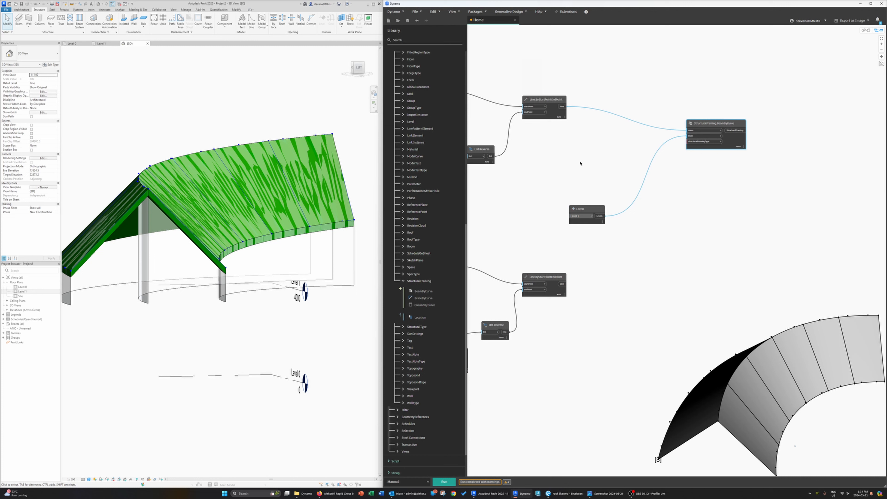
Step: Add a Structural Framing Types node, pick the W-Wide Flange type, and connect it to the beam node's framing type input
{"action": "scroll", "coordinate": [400, 411], "scroll_direction": "up", "scroll_amount": 5}
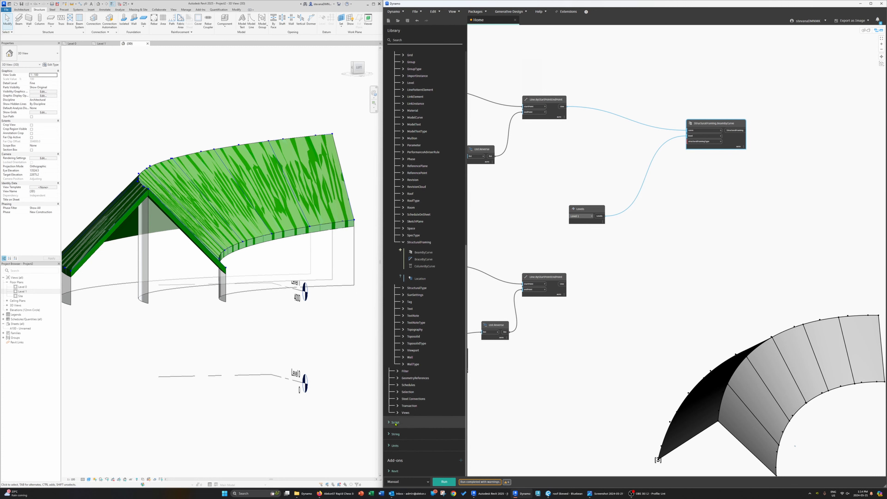
{"action": "scroll", "coordinate": [399, 410], "scroll_direction": "up", "scroll_amount": 7}
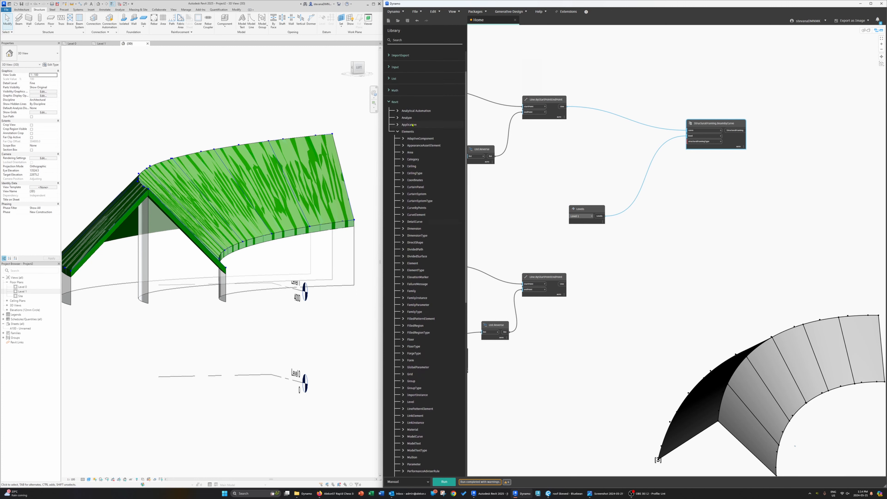
{"action": "left_click", "coordinate": [397, 131]}
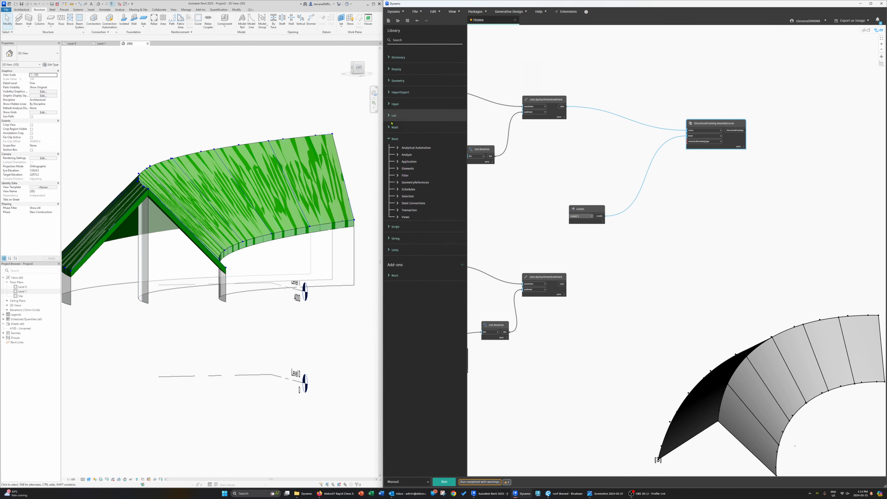
{"action": "left_click", "coordinate": [398, 196]}
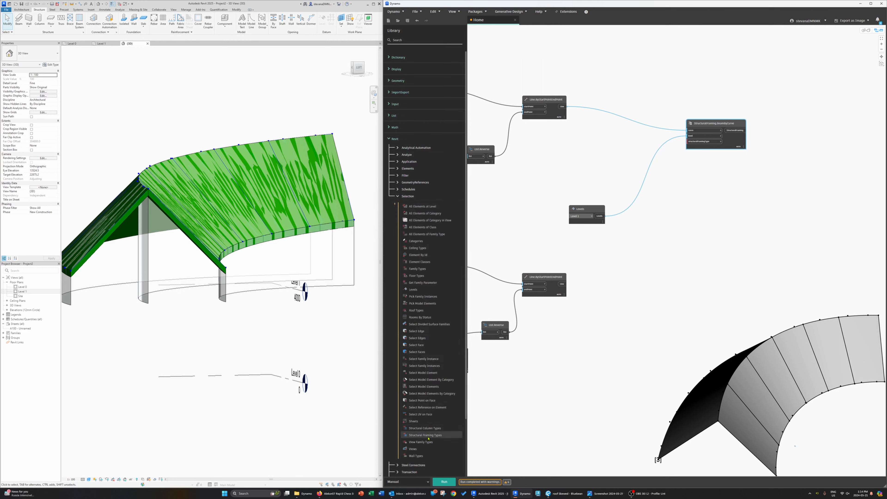
{"action": "left_click_drag", "start_coordinate": [429, 435], "coordinate": [696, 275]}
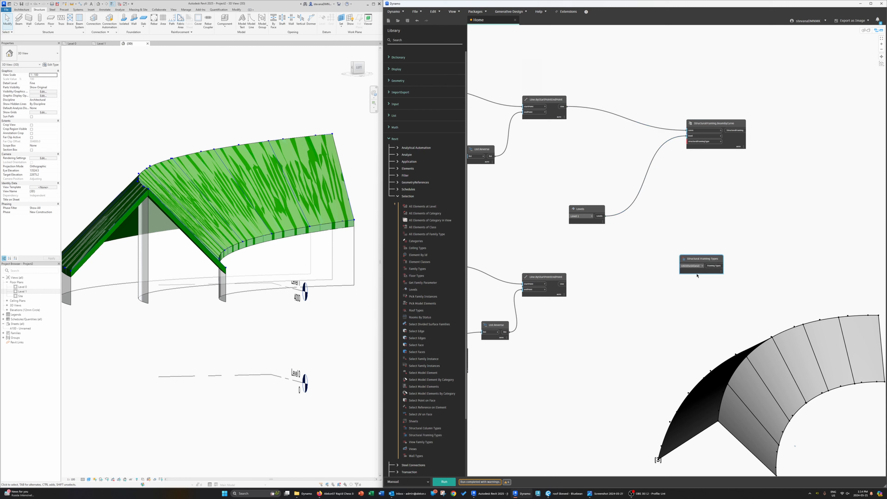
{"action": "left_click", "coordinate": [702, 267]}
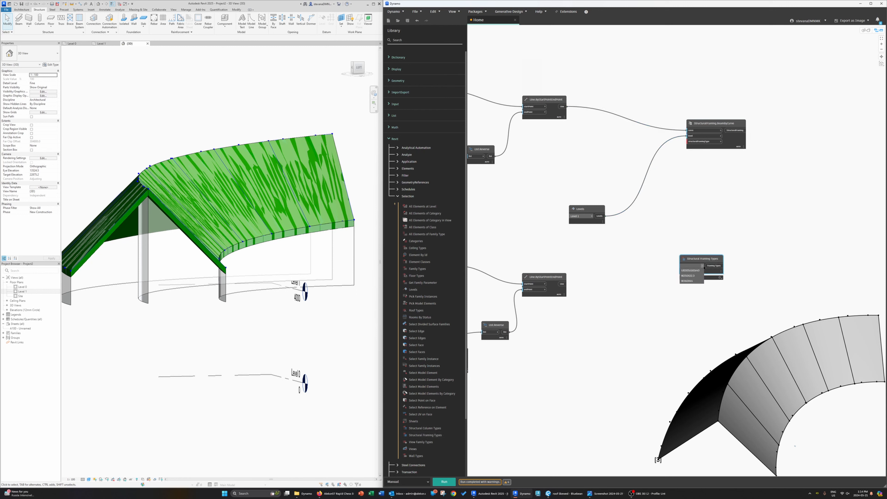
{"action": "left_click", "coordinate": [691, 281]}
{"action": "left_click_drag", "start_coordinate": [716, 261], "coordinate": [692, 187]}
{"action": "left_click_drag", "start_coordinate": [574, 221], "coordinate": [605, 150]}
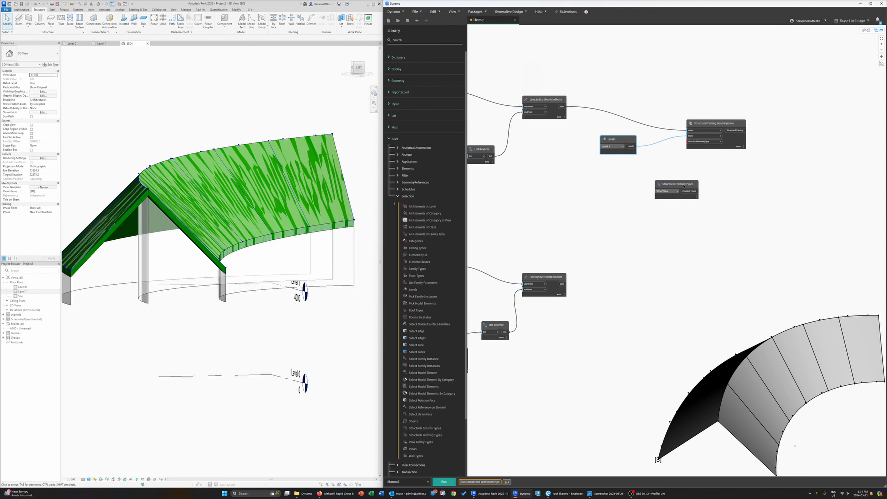
{"action": "left_click_drag", "start_coordinate": [698, 197], "coordinate": [686, 141]}
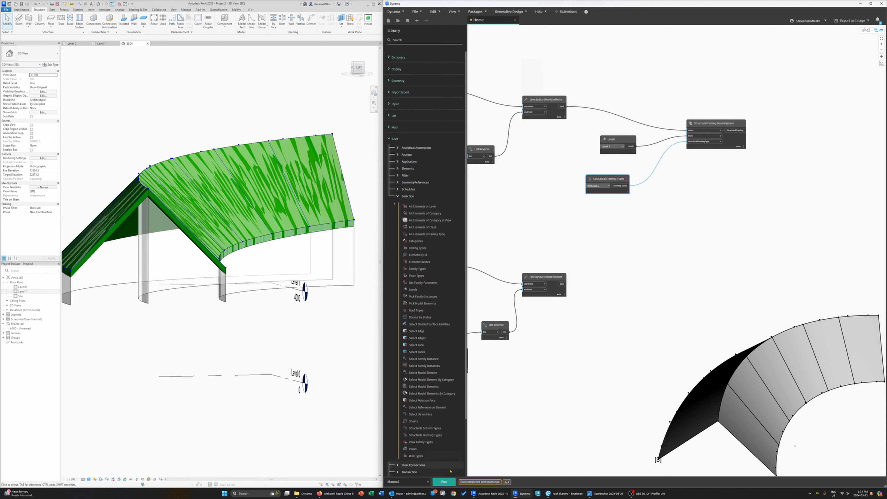
Step: Run the graph and select one of the generated beams in the Revit 3D view to check it
{"action": "left_click", "coordinate": [443, 481]}
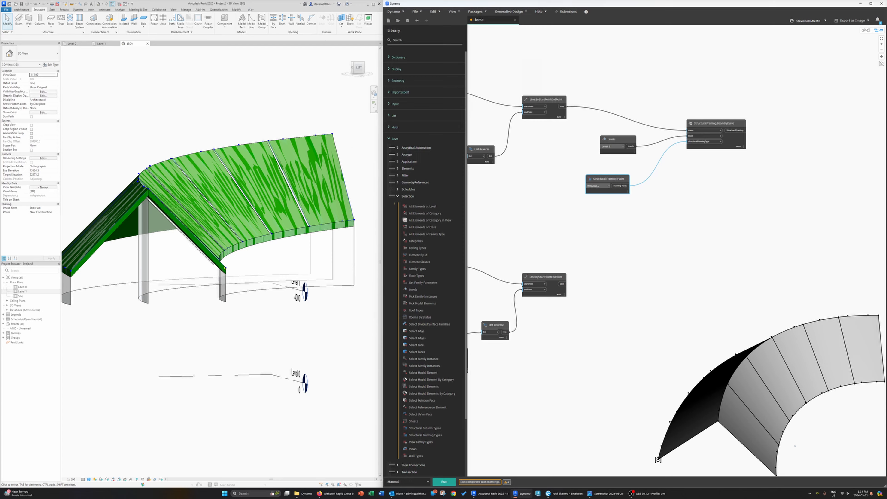
{"action": "middle_click_drag", "start_coordinate": [225, 268], "coordinate": [246, 306], "text": "shift"}
{"action": "scroll", "coordinate": [244, 298], "scroll_direction": "up", "scroll_amount": 3}
{"action": "left_click", "coordinate": [243, 298]}
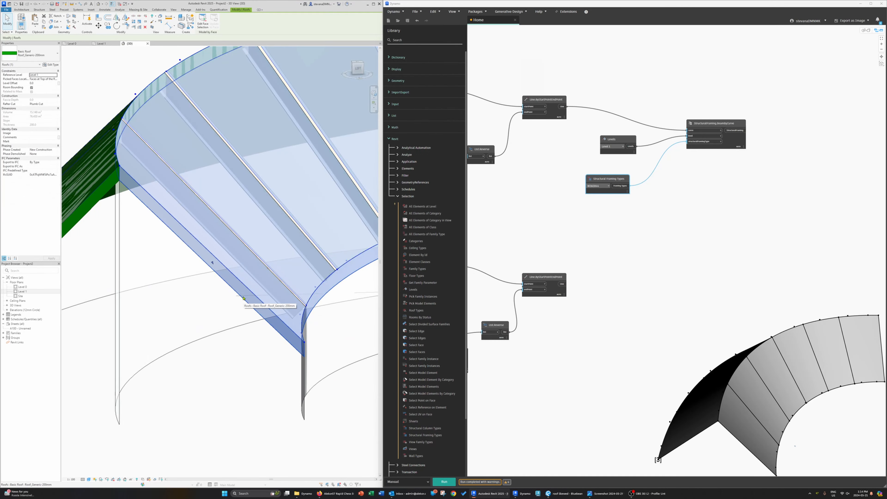
{"action": "left_click", "coordinate": [226, 353]}
{"action": "middle_click_drag", "start_coordinate": [257, 353], "coordinate": [204, 206], "text": "shift"}
{"action": "scroll", "coordinate": [224, 322], "scroll_direction": "down", "scroll_amount": 2}
{"action": "left_click", "coordinate": [173, 221]}
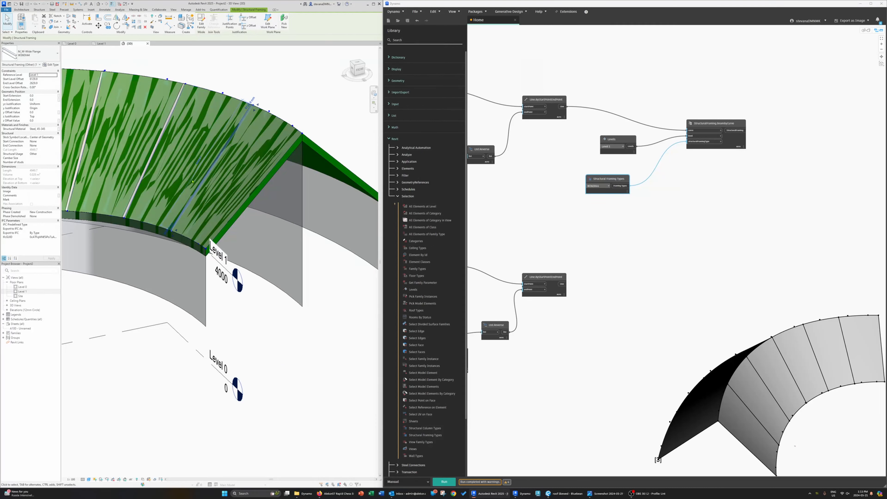
Step: Add an Element.SetParameterByName node and connect the beam node's output to its element input
{"action": "middle_click_drag", "start_coordinate": [618, 257], "coordinate": [639, 293]}
{"action": "middle_click_drag", "start_coordinate": [627, 258], "coordinate": [616, 269]}
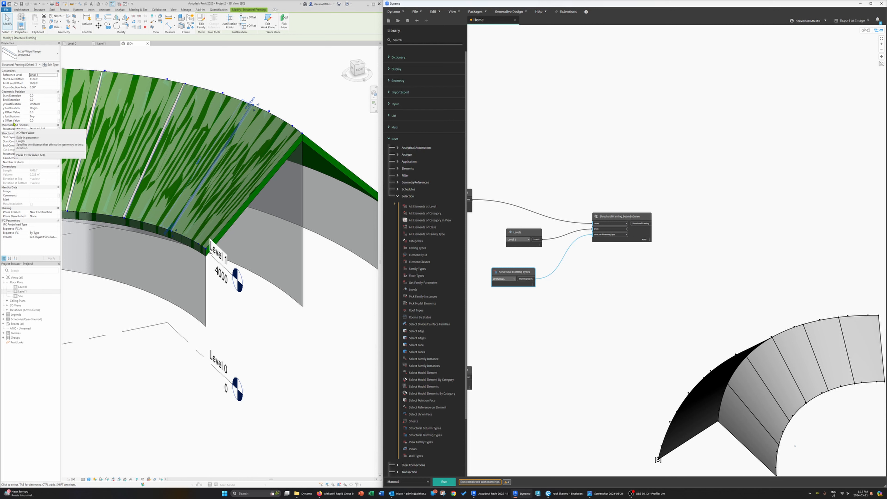
{"action": "left_click", "coordinate": [706, 192]}
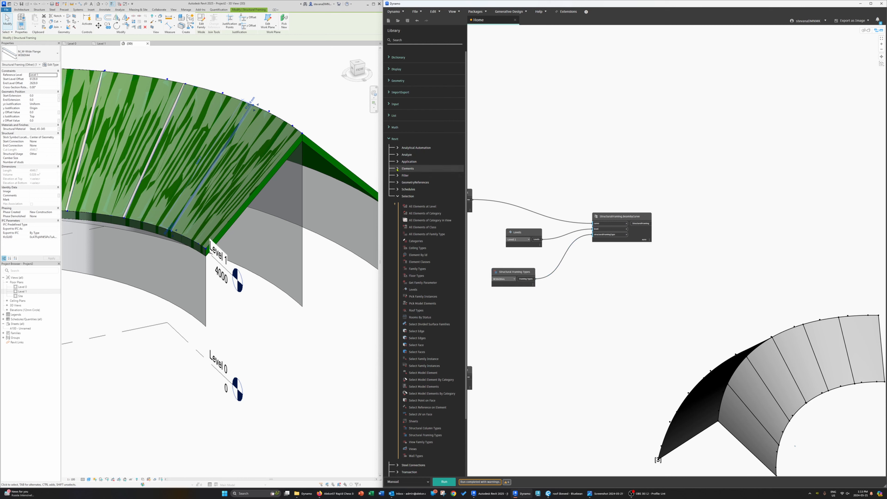
{"action": "left_click", "coordinate": [399, 169]}
{"action": "scroll", "coordinate": [402, 178], "scroll_direction": "down", "scroll_amount": 5}
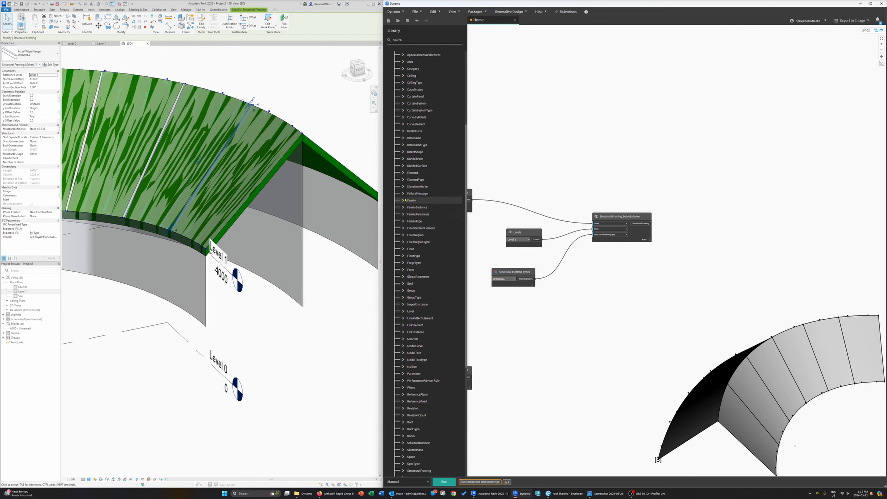
{"action": "left_click", "coordinate": [403, 172]}
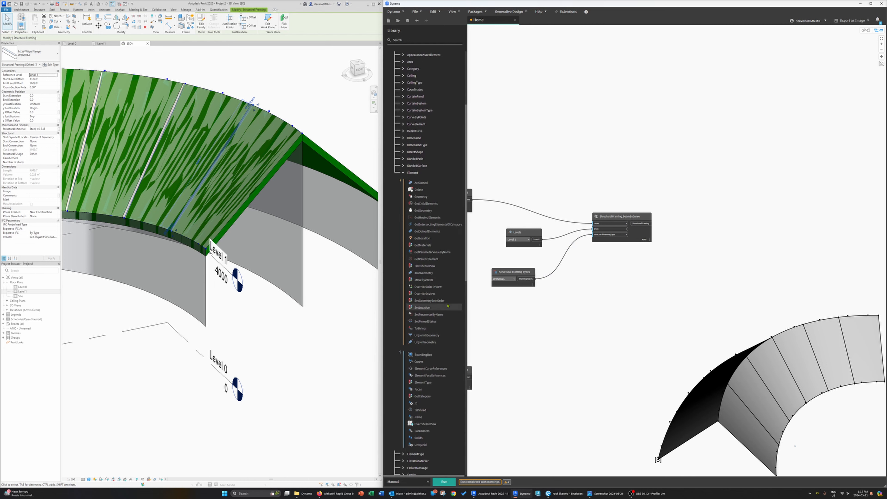
{"action": "left_click", "coordinate": [439, 316]}
{"action": "left_click_drag", "start_coordinate": [712, 261], "coordinate": [741, 206]}
{"action": "left_click", "coordinate": [649, 223]}
{"action": "left_click", "coordinate": [721, 226]}
Step: Add a String node to the canvas for the parameter name
{"action": "right_click", "coordinate": [671, 257]}
{"action": "type", "text": "string"}
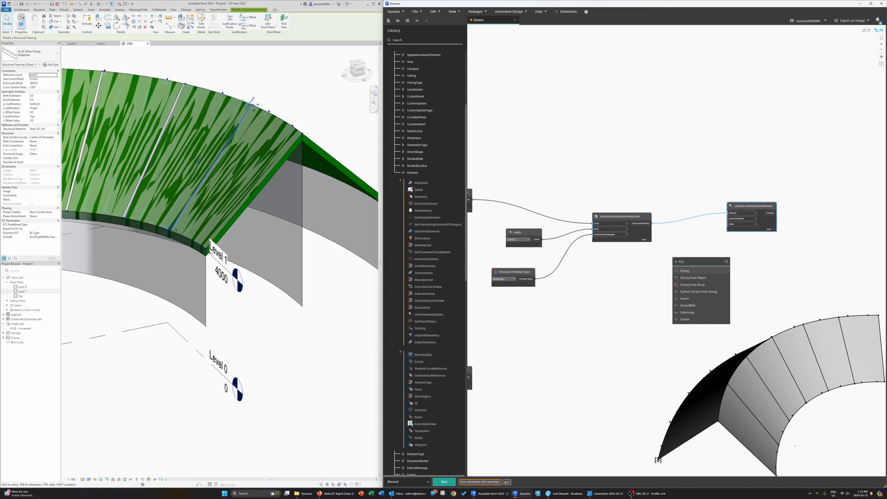
{"action": "left_click", "coordinate": [690, 271]}
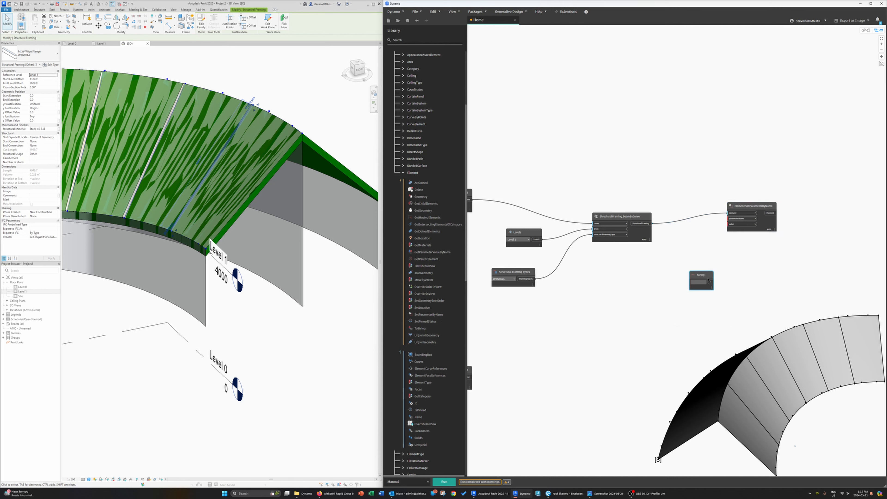
Step: Enter z Offset Value in the String node and connect it to the parameter name input of Element.SetParameterByName
{"action": "left_click_drag", "start_coordinate": [701, 276], "coordinate": [673, 269]}
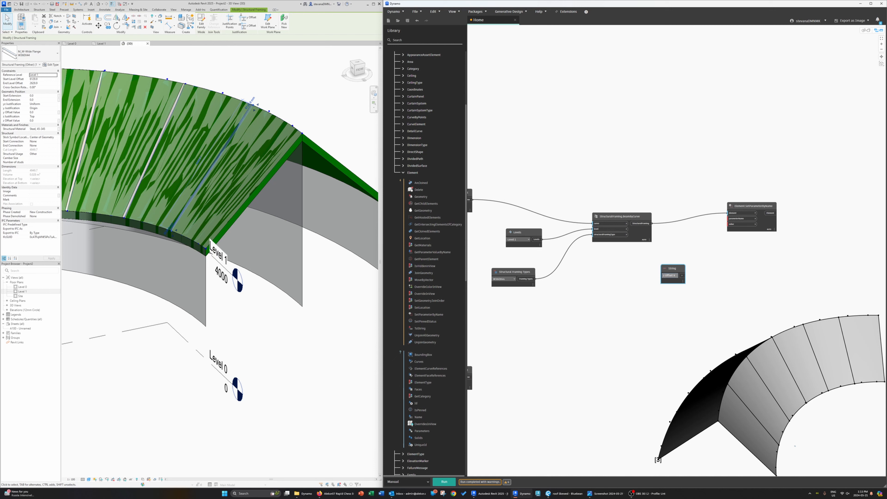
{"action": "type", "text": "ue"}
{"action": "left_click_drag", "start_coordinate": [673, 267], "coordinate": [727, 212]}
{"action": "left_click_drag", "start_coordinate": [653, 275], "coordinate": [734, 219]}
{"action": "left_click_drag", "start_coordinate": [642, 224], "coordinate": [729, 214]}
Step: Add a Code Block with a negative offset value and connect it to the SetParameterByName value input
{"action": "double_click", "coordinate": [703, 259]}
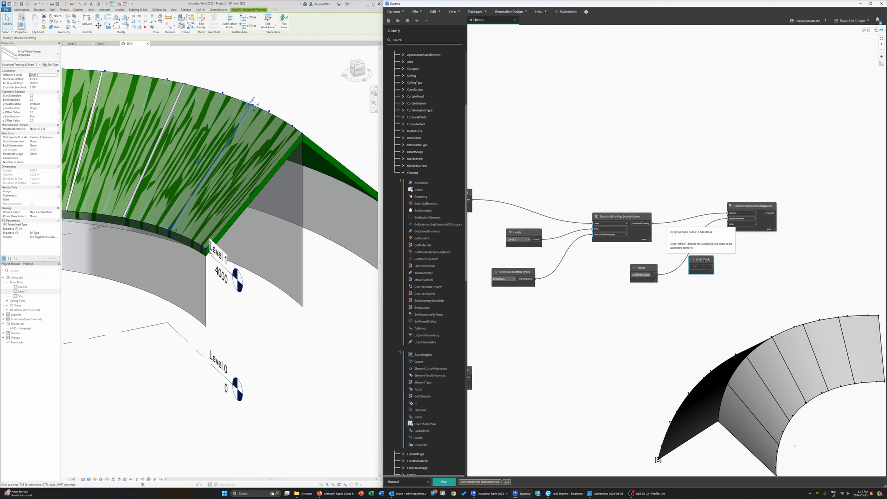
{"action": "type", "text": "-200;"}
{"action": "left_click_drag", "start_coordinate": [713, 267], "coordinate": [729, 224]}
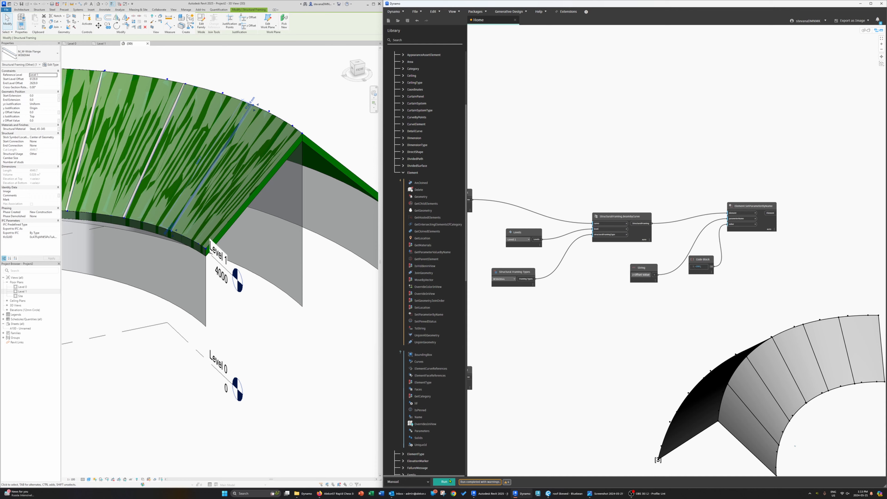
Step: Run the graph and inspect the offset beams on the roof in the Revit 3D view
{"action": "left_click", "coordinate": [450, 482]}
{"action": "middle_click_drag", "start_coordinate": [307, 344], "coordinate": [178, 286], "text": "shift"}
{"action": "scroll", "coordinate": [202, 258], "scroll_direction": "up", "scroll_amount": 6}
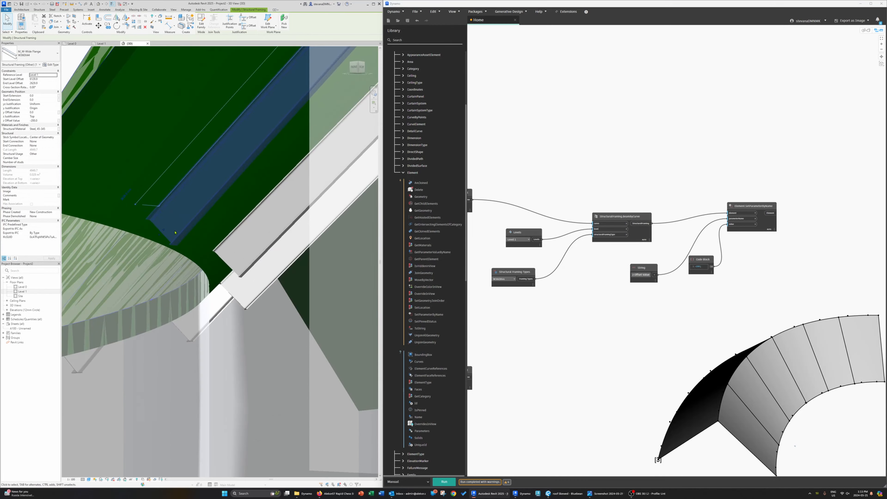
{"action": "middle_click_drag", "start_coordinate": [211, 251], "coordinate": [137, 270], "text": "shift"}
{"action": "scroll", "coordinate": [273, 255], "scroll_direction": "down", "scroll_amount": 6}
{"action": "left_click", "coordinate": [319, 273]}
{"action": "left_click", "coordinate": [317, 271]}
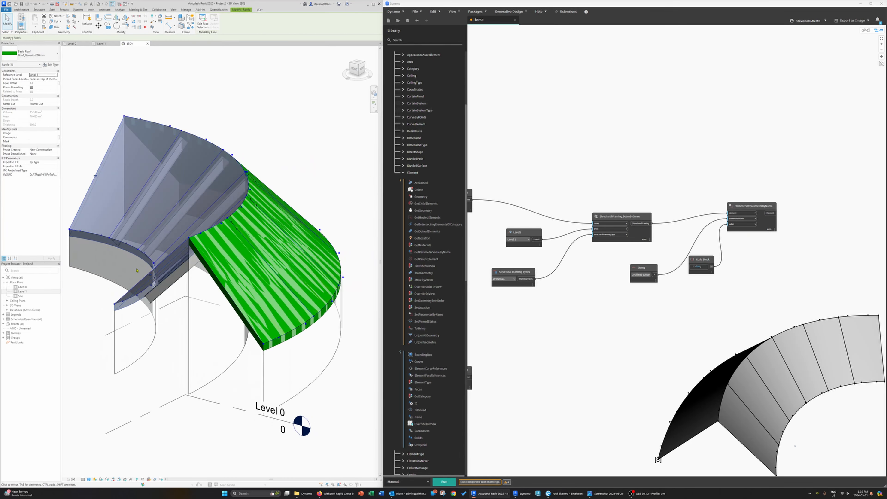
Step: Review the node chains across the whole Dynamo graph
{"action": "middle_click_drag", "start_coordinate": [536, 349], "coordinate": [794, 324]}
{"action": "scroll", "coordinate": [702, 330], "scroll_direction": "down", "scroll_amount": 2}
{"action": "middle_click_drag", "start_coordinate": [700, 332], "coordinate": [841, 299]}
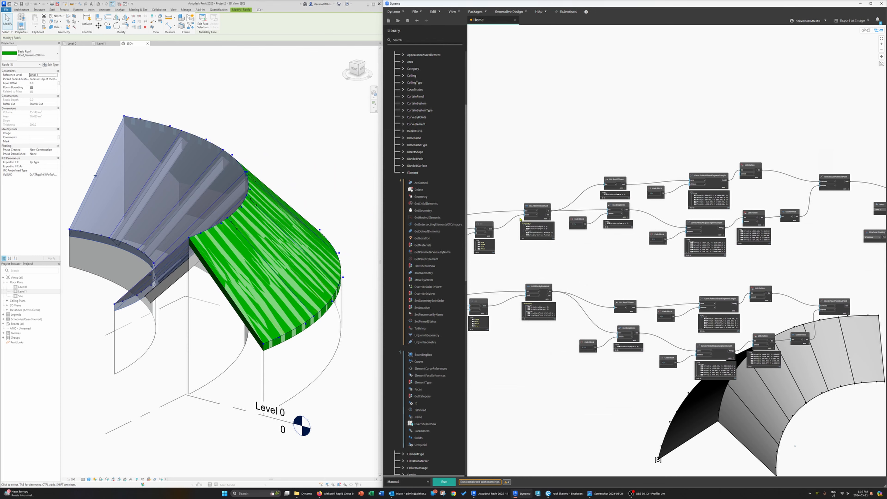
{"action": "scroll", "coordinate": [524, 210], "scroll_direction": "up", "scroll_amount": 5}
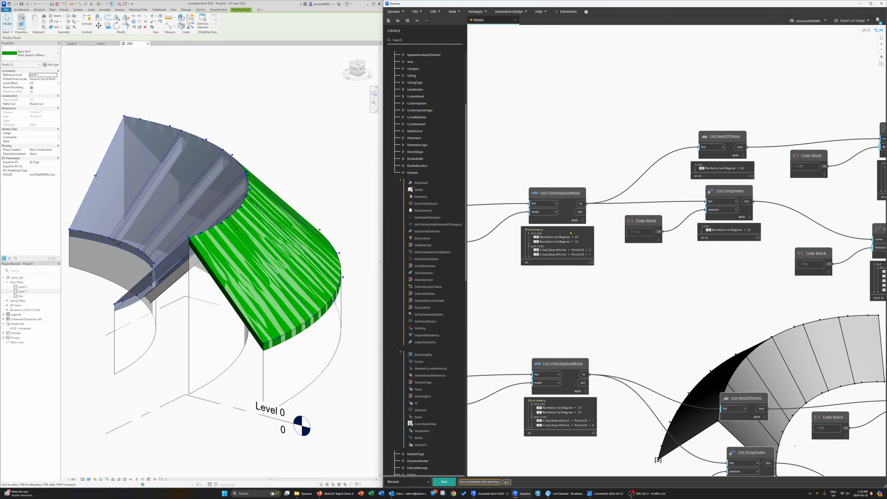
{"action": "middle_click_drag", "start_coordinate": [727, 309], "coordinate": [593, 244]}
{"action": "scroll", "coordinate": [617, 246], "scroll_direction": "down", "scroll_amount": 4}
{"action": "scroll", "coordinate": [593, 243], "scroll_direction": "down", "scroll_amount": 4}
{"action": "middle_click_drag", "start_coordinate": [795, 232], "coordinate": [786, 234]}
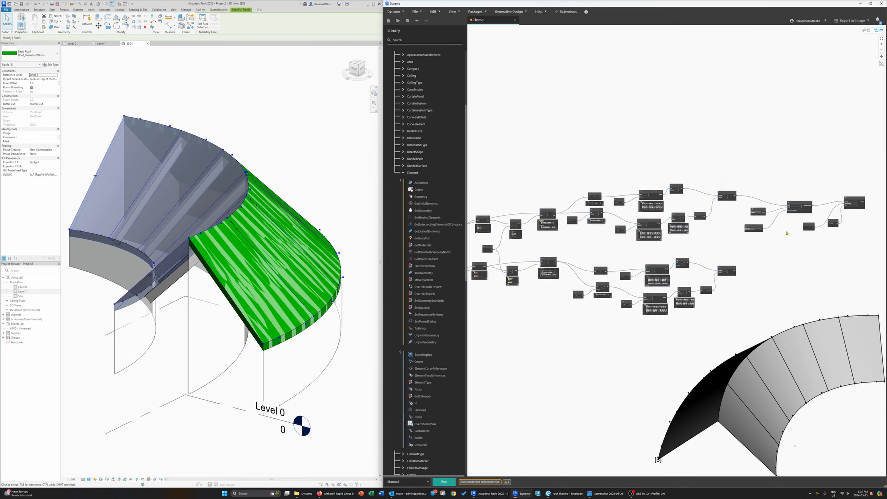
{"action": "scroll", "coordinate": [786, 234], "scroll_direction": "down", "scroll_amount": 3}
{"action": "left_click_drag", "start_coordinate": [841, 238], "coordinate": [644, 195]}
{"action": "right_click", "coordinate": [657, 208]}
{"action": "scroll", "coordinate": [669, 209], "scroll_direction": "up", "scroll_amount": 5}
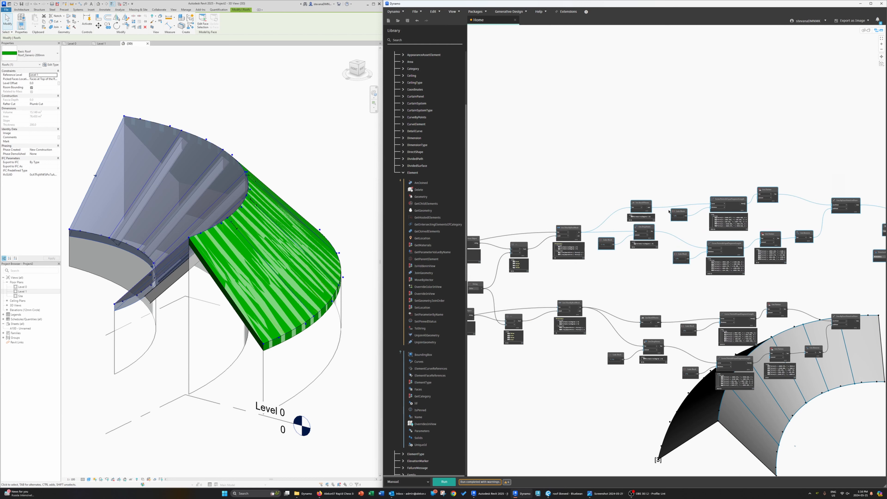
{"action": "left_click_drag", "start_coordinate": [723, 202], "coordinate": [747, 142]}
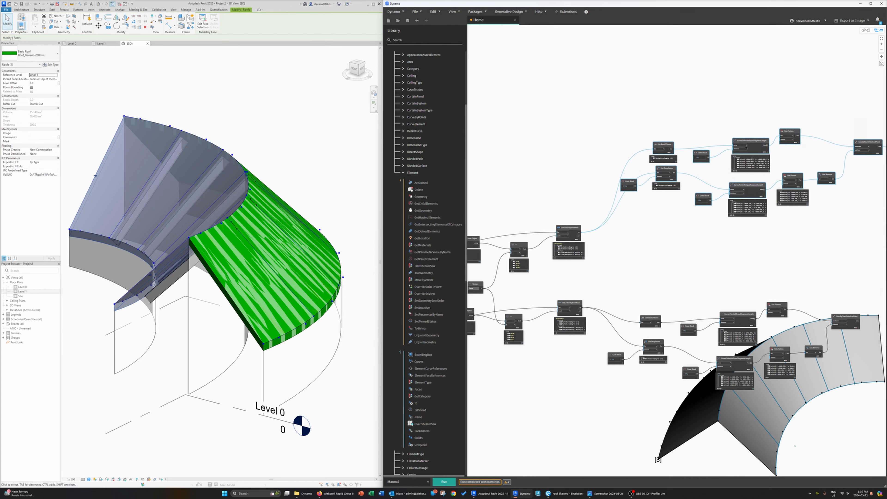
{"action": "middle_click_drag", "start_coordinate": [745, 256], "coordinate": [558, 239]}
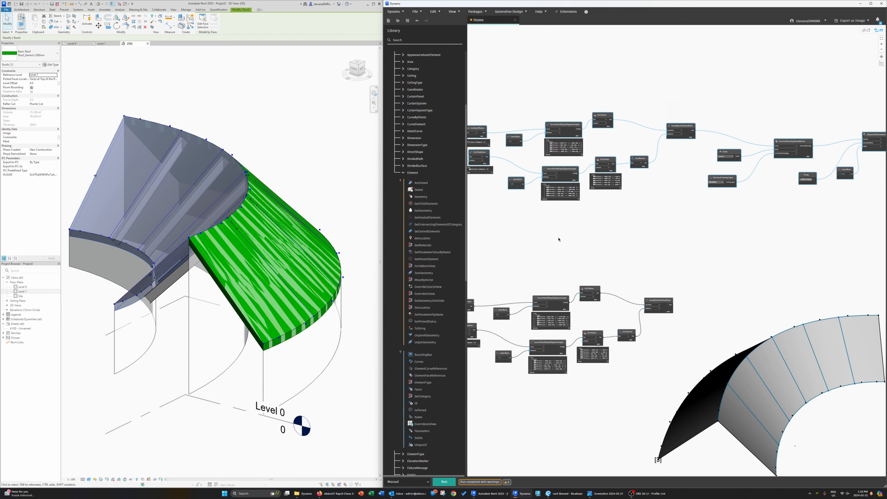
Step: Add a List.Flatten node, connect it to the lower chain's line output, and run the graph
{"action": "scroll", "coordinate": [637, 212], "scroll_direction": "up", "scroll_amount": 4}
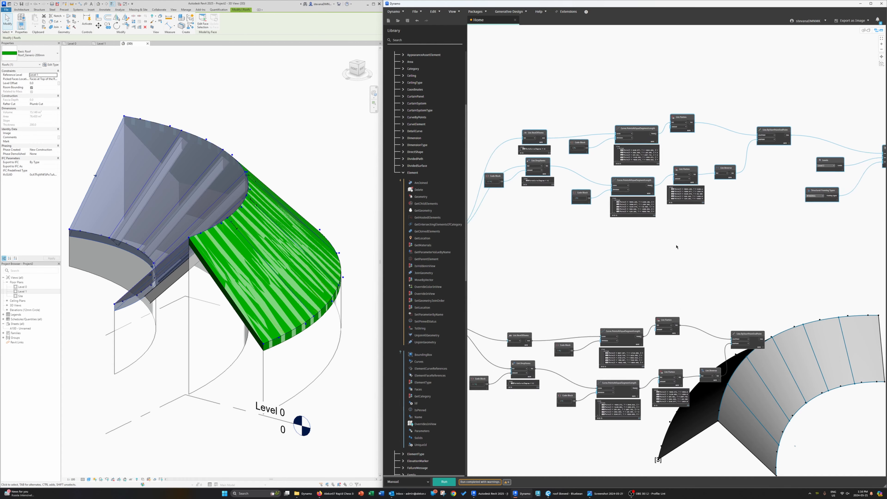
{"action": "right_click", "coordinate": [706, 249]}
{"action": "type", "text": "flatte"}
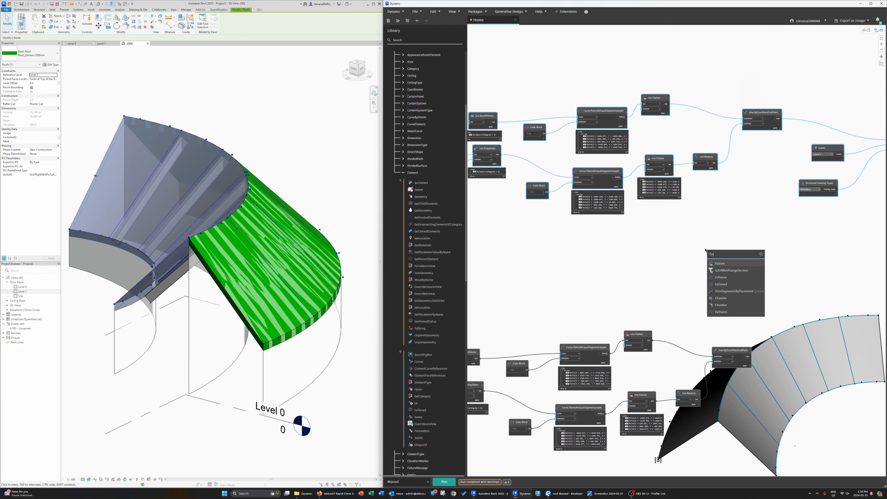
{"action": "left_click", "coordinate": [725, 264]}
{"action": "mouse_move", "coordinate": [798, 260]}
{"action": "middle_mouse_down"}
{"action": "mouse_move", "coordinate": [655, 274]}
{"action": "mouse_move", "coordinate": [877, 262]}
{"action": "middle_mouse_up"}
{"action": "middle_click_drag", "start_coordinate": [584, 228], "coordinate": [677, 225]}
{"action": "middle_click_drag", "start_coordinate": [742, 265], "coordinate": [684, 258]}
{"action": "left_click_drag", "start_coordinate": [848, 263], "coordinate": [678, 239]}
{"action": "left_click_drag", "start_coordinate": [477, 233], "coordinate": [666, 249]}
{"action": "left_click", "coordinate": [443, 482]}
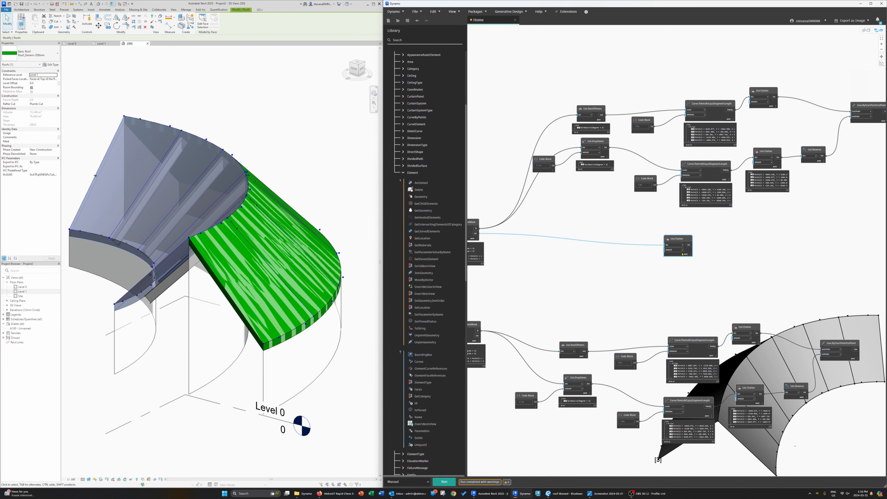
Step: Move the List.Flatten node up beside the upper Line.ByStartPointEndPoint node
{"action": "middle_click_drag", "start_coordinate": [763, 279], "coordinate": [636, 280]}
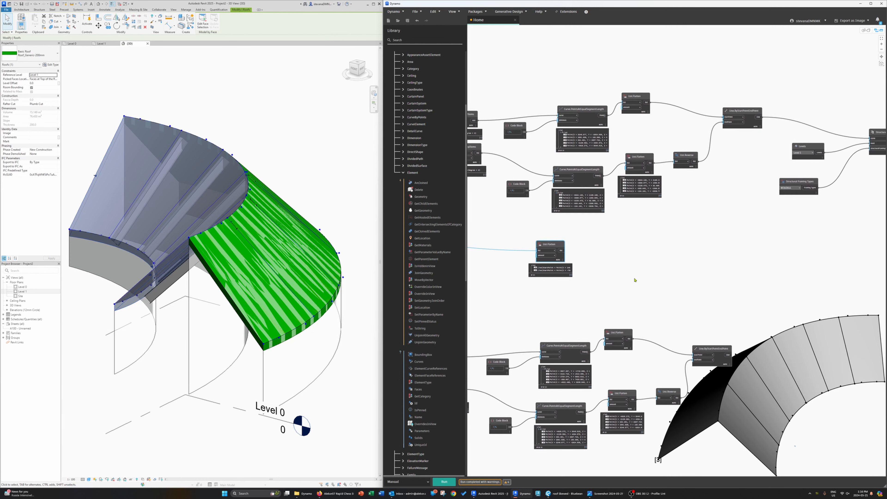
{"action": "left_click_drag", "start_coordinate": [504, 250], "coordinate": [733, 242]}
{"action": "middle_click_drag", "start_coordinate": [849, 260], "coordinate": [634, 272]}
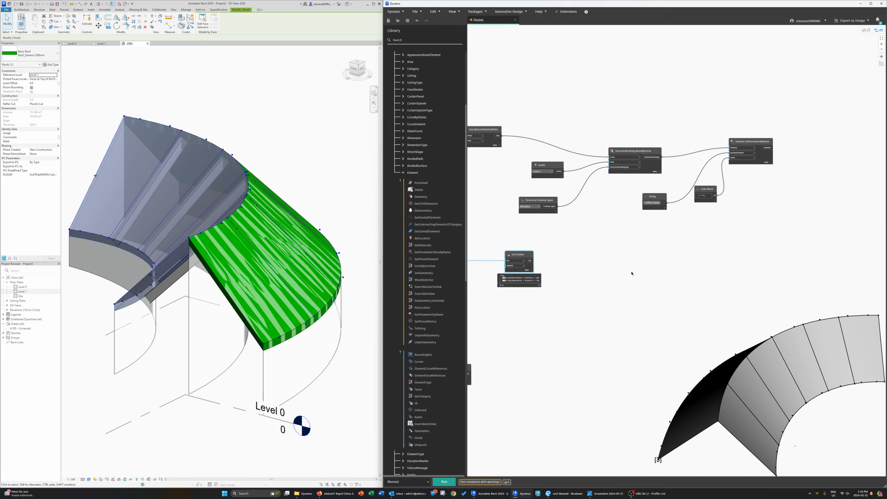
{"action": "left_click_drag", "start_coordinate": [513, 259], "coordinate": [491, 247]}
{"action": "middle_click_drag", "start_coordinate": [492, 247], "coordinate": [627, 317]}
{"action": "left_click_drag", "start_coordinate": [628, 316], "coordinate": [596, 269]}
{"action": "left_click", "coordinate": [608, 198]}
{"action": "left_click_drag", "start_coordinate": [607, 198], "coordinate": [592, 199]}
{"action": "mouse_move", "coordinate": [617, 221]}
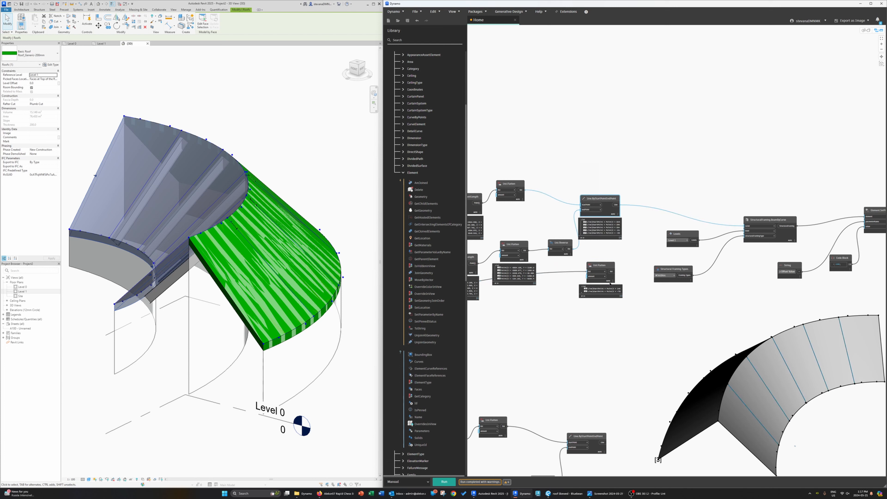
Step: Add a List.Create node with two inputs and connect both sets of lines to it
{"action": "right_click", "coordinate": [659, 184]}
{"action": "type", "text": "list"}
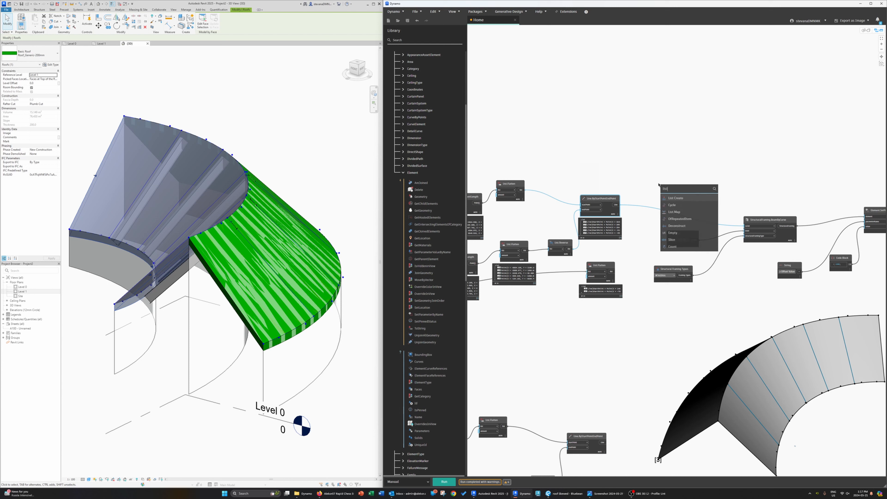
{"action": "left_click", "coordinate": [675, 198]}
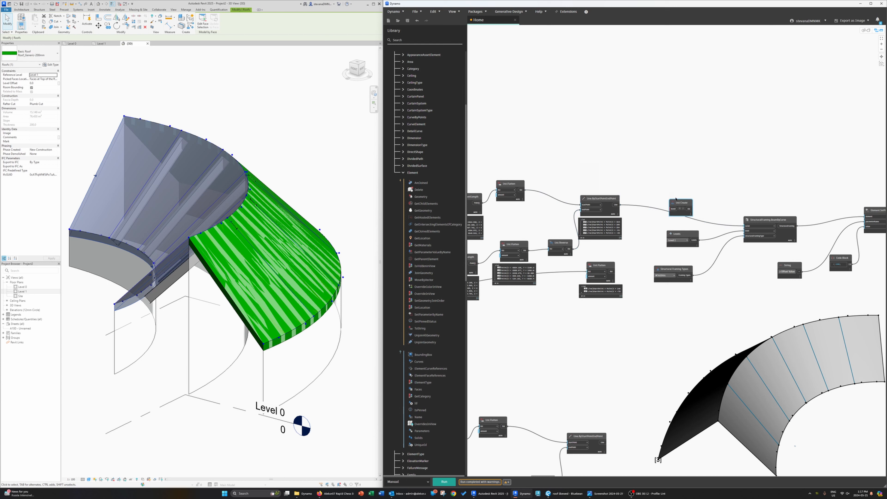
{"action": "left_click", "coordinate": [679, 209]}
{"action": "left_click_drag", "start_coordinate": [611, 273], "coordinate": [649, 194]}
Step: Flatten the List.Create output into the beam curve input of StructuralFraming.BeamByCurve and run the graph
{"action": "right_click", "coordinate": [684, 182]}
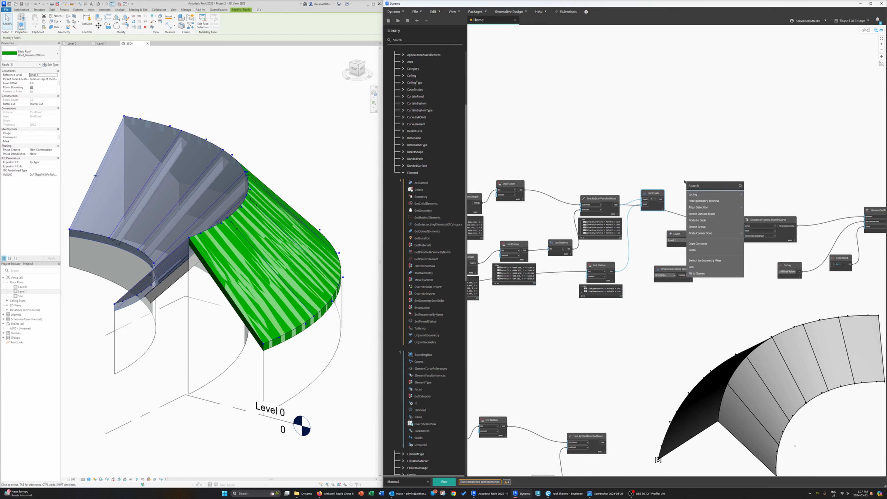
{"action": "type", "text": "flatte"}
{"action": "left_click", "coordinate": [699, 195]}
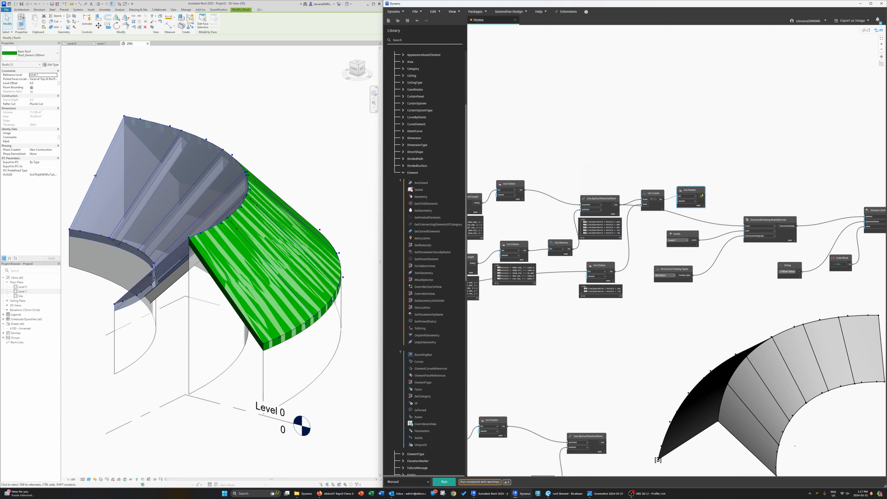
{"action": "left_click_drag", "start_coordinate": [702, 195], "coordinate": [744, 226]}
{"action": "left_click", "coordinate": [445, 481]}
Step: Orbit the Revit 3D view and select one of the placed beams to inspect it
{"action": "middle_click_drag", "start_coordinate": [186, 313], "coordinate": [252, 311]}
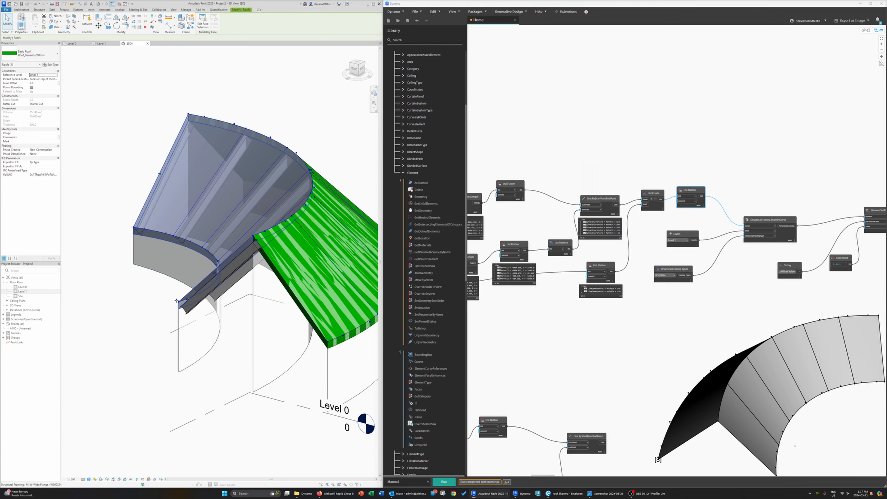
{"action": "middle_click_drag", "start_coordinate": [155, 301], "coordinate": [361, 282], "text": "shift"}
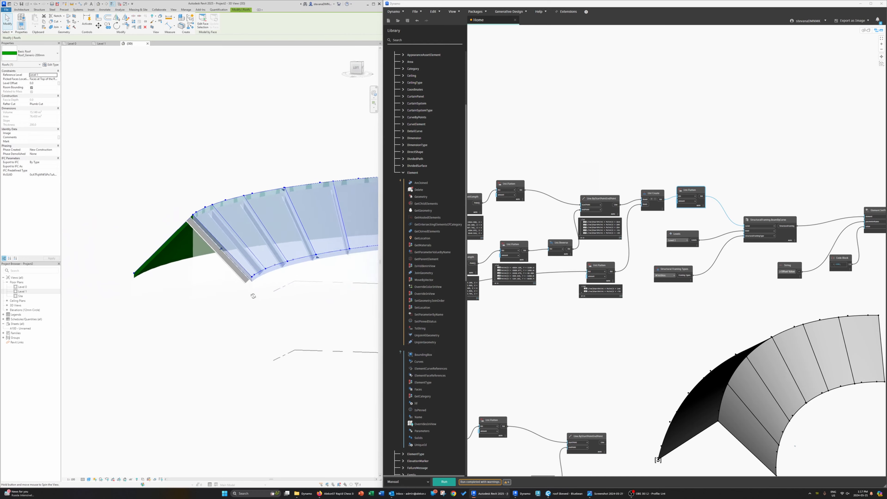
{"action": "middle_click_drag", "start_coordinate": [252, 295], "coordinate": [166, 301], "text": "shift"}
{"action": "left_click", "coordinate": [246, 228]}
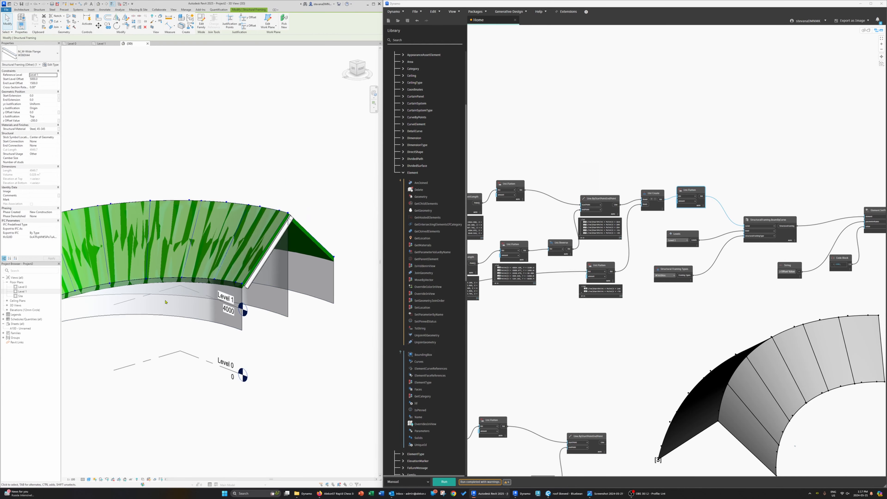
{"action": "left_click", "coordinate": [257, 274]}
{"action": "middle_click_drag", "start_coordinate": [257, 274], "coordinate": [222, 317], "text": "shift"}
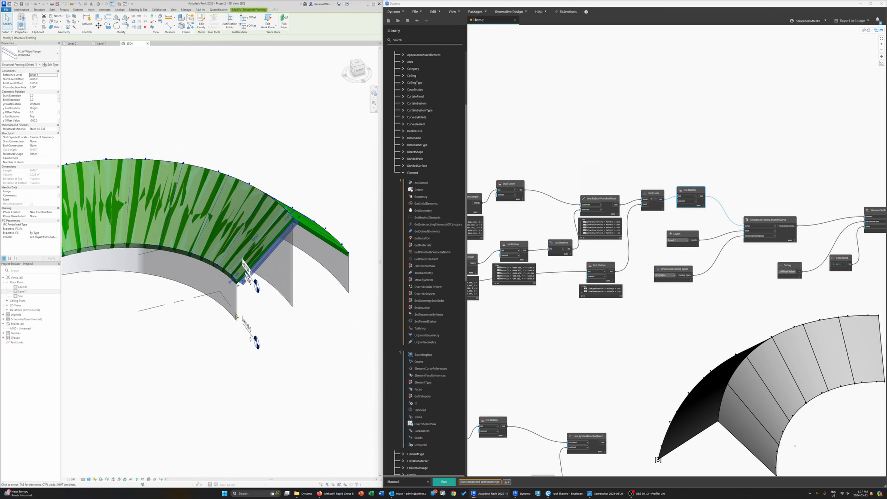
Step: Rewire the second roof's node chain into the combined line list and run the graph again
{"action": "scroll", "coordinate": [679, 276], "scroll_direction": "down", "scroll_amount": 5}
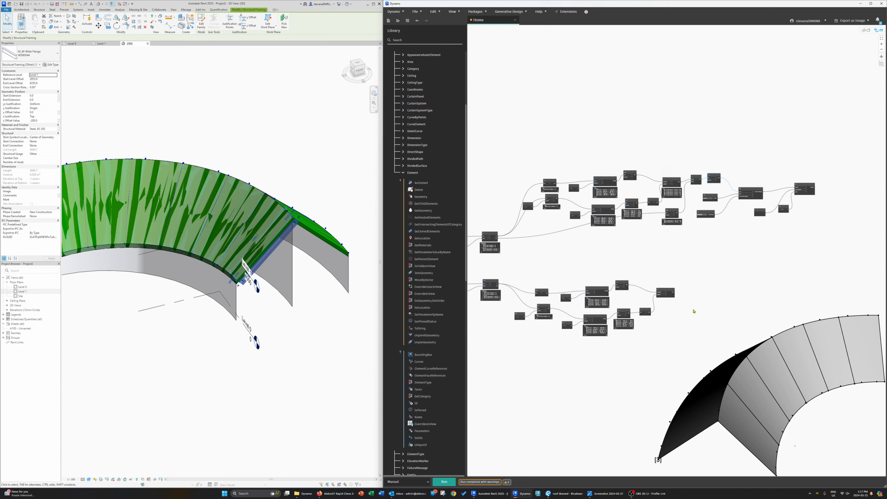
{"action": "scroll", "coordinate": [674, 276], "scroll_direction": "up", "scroll_amount": 3}
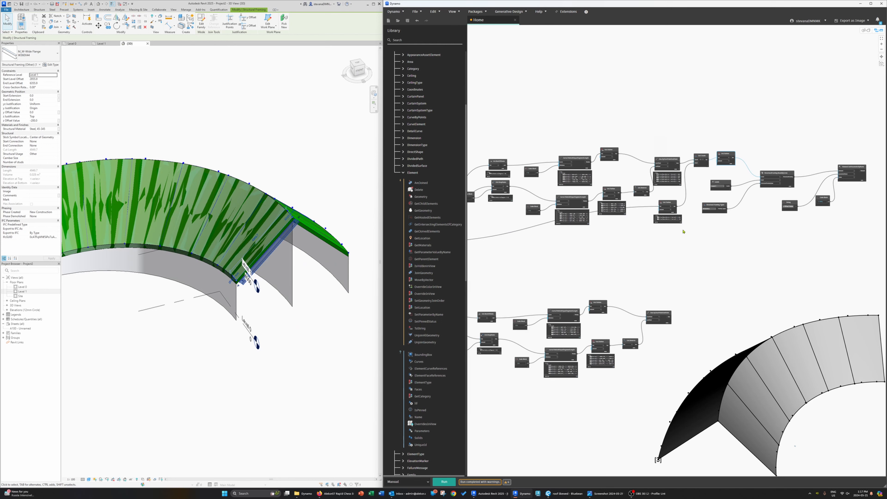
{"action": "scroll", "coordinate": [668, 337], "scroll_direction": "up", "scroll_amount": 1}
{"action": "scroll", "coordinate": [669, 336], "scroll_direction": "down", "scroll_amount": 1}
{"action": "middle_click_drag", "start_coordinate": [732, 314], "coordinate": [568, 289]}
{"action": "left_click_drag", "start_coordinate": [839, 257], "coordinate": [582, 62]}
{"action": "middle_click_drag", "start_coordinate": [567, 185], "coordinate": [741, 200]}
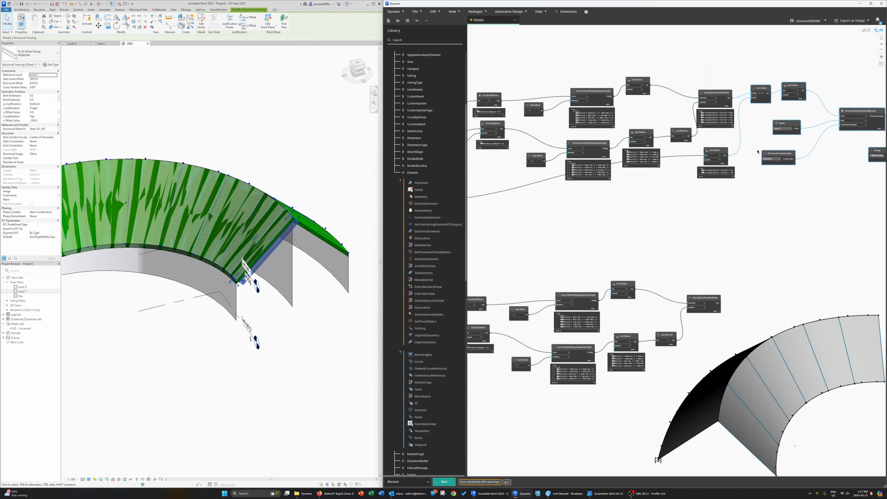
{"action": "left_click", "coordinate": [718, 152], "text": "shift"}
{"action": "scroll", "coordinate": [718, 173], "scroll_direction": "down", "scroll_amount": 1}
{"action": "middle_click_drag", "start_coordinate": [729, 180], "coordinate": [672, 100]}
{"action": "middle_click_drag", "start_coordinate": [727, 225], "coordinate": [647, 198]}
{"action": "key", "text": "ctrl+v"}
{"action": "left_click_drag", "start_coordinate": [699, 206], "coordinate": [639, 168]}
{"action": "scroll", "coordinate": [579, 165], "scroll_direction": "up", "scroll_amount": 4}
{"action": "left_click", "coordinate": [576, 160]}
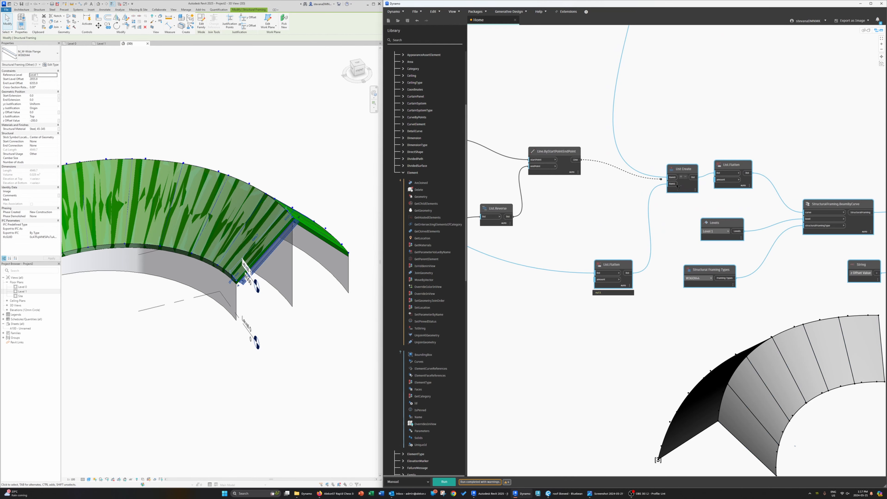
{"action": "left_click", "coordinate": [670, 177]}
{"action": "scroll", "coordinate": [633, 219], "scroll_direction": "down", "scroll_amount": 3}
{"action": "middle_click_drag", "start_coordinate": [484, 247], "coordinate": [714, 240]}
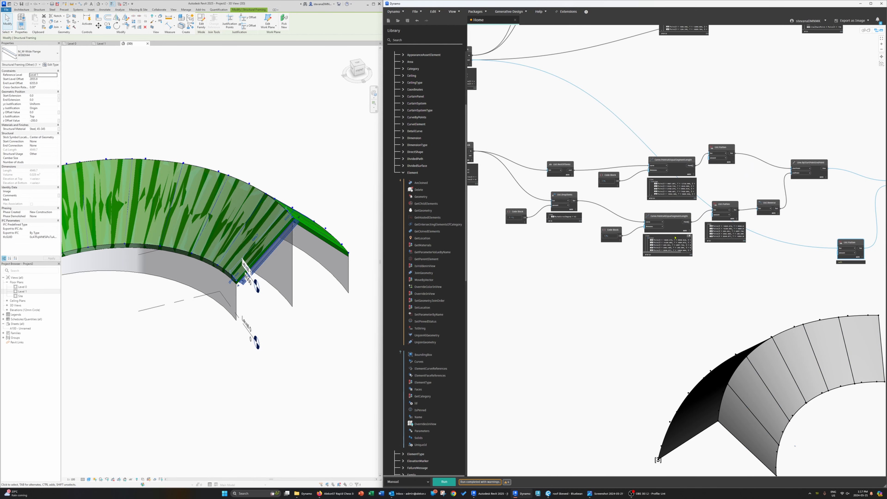
{"action": "middle_click_drag", "start_coordinate": [488, 209], "coordinate": [546, 215]}
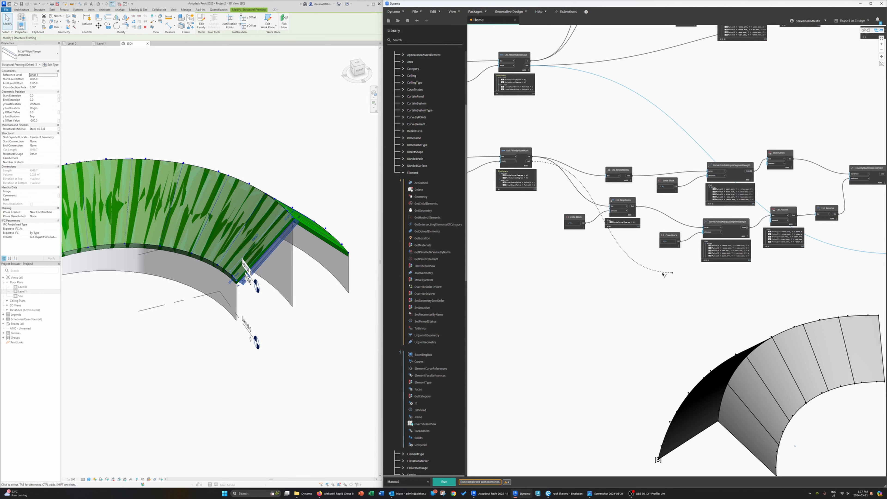
{"action": "middle_click_drag", "start_coordinate": [839, 311], "coordinate": [628, 299]}
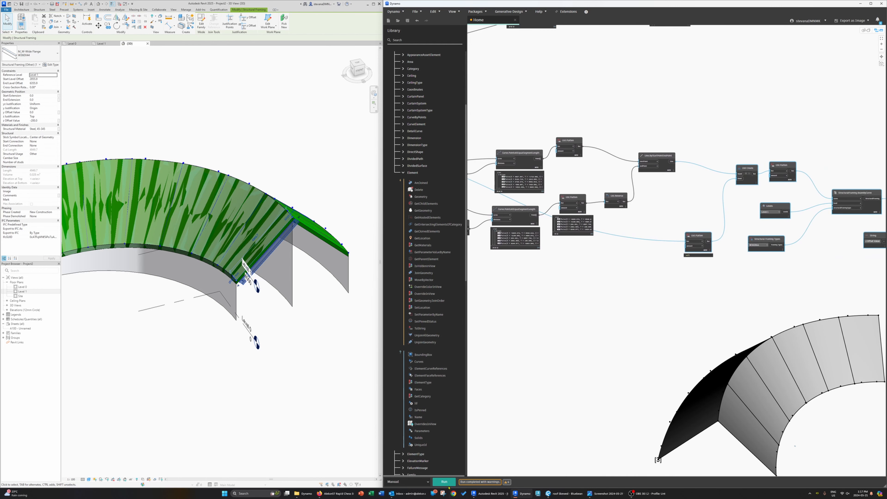
{"action": "left_click", "coordinate": [448, 485]}
Step: Orbit the Revit 3D view to inspect the beams on both roof faces
{"action": "middle_click_drag", "start_coordinate": [312, 319], "coordinate": [237, 211], "text": "shift"}
{"action": "scroll", "coordinate": [306, 267], "scroll_direction": "up", "scroll_amount": 3}
{"action": "left_click", "coordinate": [306, 267]}
{"action": "mouse_move", "coordinate": [328, 320]}
{"action": "middle_mouse_down", "text": "shift"}
{"action": "mouse_move", "coordinate": [325, 206]}
{"action": "mouse_move", "coordinate": [309, 297]}
{"action": "mouse_move", "coordinate": [296, 293]}
{"action": "mouse_move", "coordinate": [327, 305]}
{"action": "middle_mouse_up", "text": "shift"}
{"action": "scroll", "coordinate": [321, 306], "scroll_direction": "down", "scroll_amount": 2}
Step: Rearrange the beam-creation nodes into a compact layout
{"action": "middle_click_drag", "start_coordinate": [696, 316], "coordinate": [606, 303]}
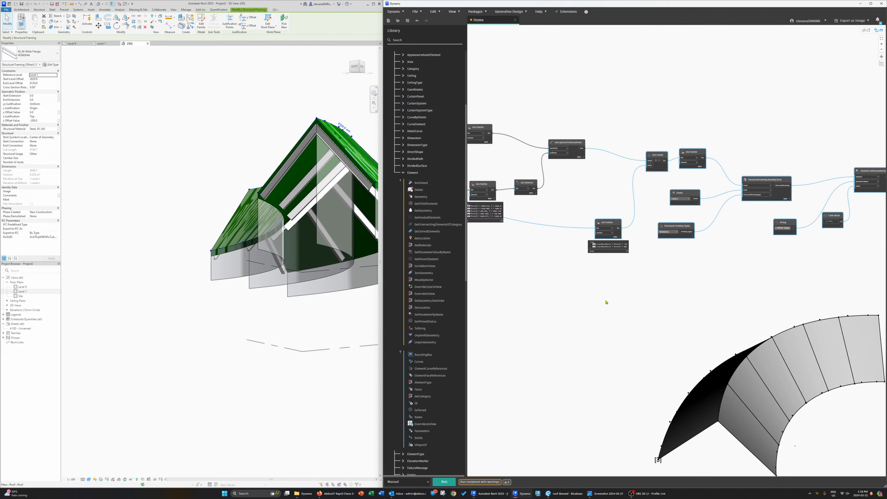
{"action": "scroll", "coordinate": [606, 303], "scroll_direction": "down", "scroll_amount": 4}
{"action": "scroll", "coordinate": [667, 280], "scroll_direction": "up", "scroll_amount": 5}
{"action": "mouse_move", "coordinate": [693, 273]}
{"action": "middle_mouse_down"}
{"action": "mouse_move", "coordinate": [668, 279]}
{"action": "mouse_move", "coordinate": [702, 273]}
{"action": "middle_mouse_up"}
{"action": "middle_click_drag", "start_coordinate": [574, 217], "coordinate": [609, 213]}
{"action": "left_click", "coordinate": [694, 312]}
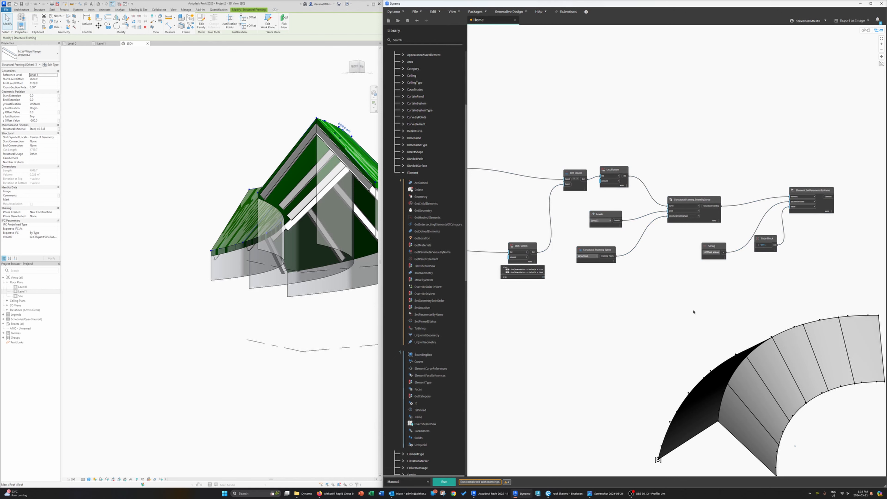
{"action": "left_click_drag", "start_coordinate": [608, 215], "coordinate": [627, 214]}
{"action": "left_click_drag", "start_coordinate": [683, 200], "coordinate": [703, 195]}
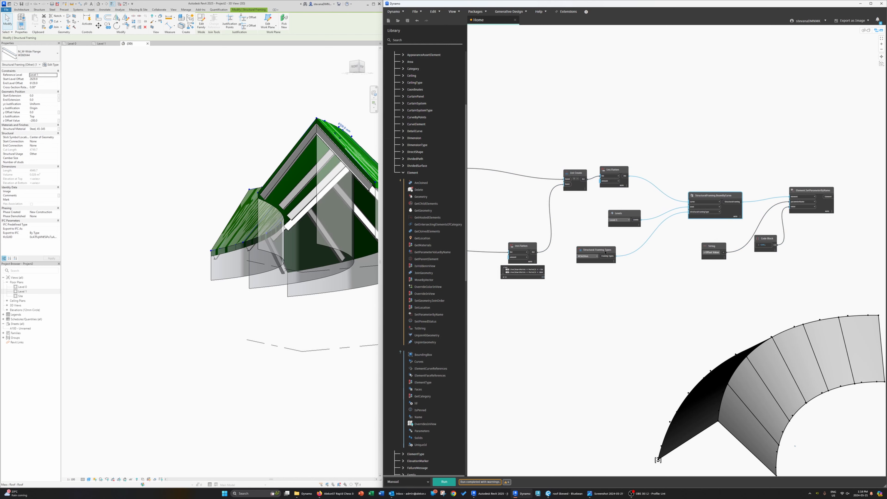
{"action": "left_click_drag", "start_coordinate": [598, 250], "coordinate": [626, 244]}
{"action": "left_click_drag", "start_coordinate": [635, 214], "coordinate": [648, 211]}
{"action": "left_click_drag", "start_coordinate": [620, 171], "coordinate": [635, 170]}
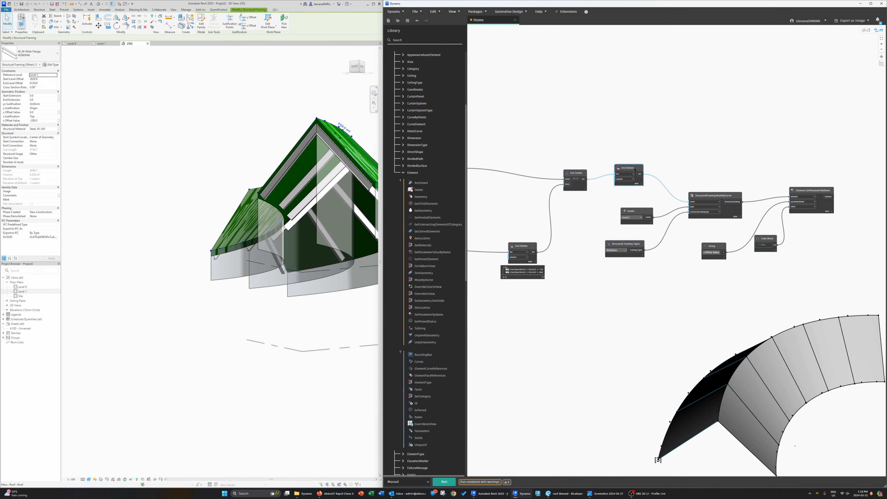
{"action": "left_click_drag", "start_coordinate": [633, 213], "coordinate": [627, 211]}
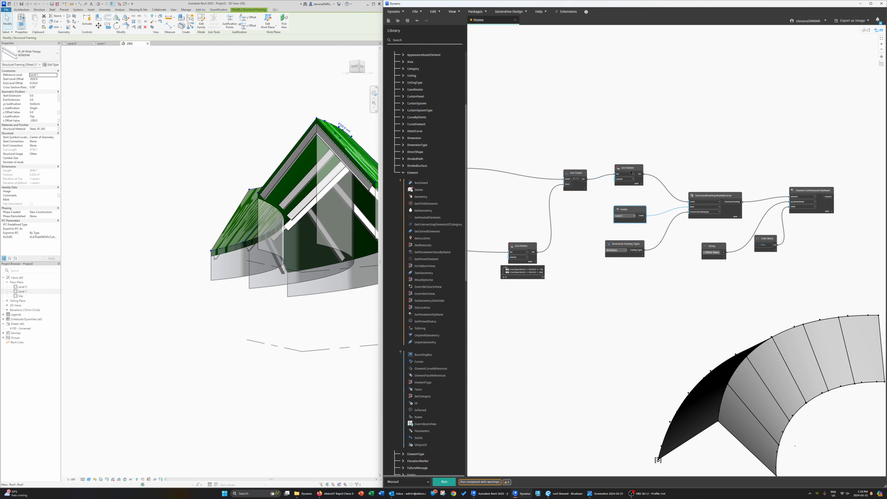
{"action": "left_click_drag", "start_coordinate": [573, 176], "coordinate": [555, 171]}
{"action": "left_click_drag", "start_coordinate": [522, 246], "coordinate": [488, 231]}
{"action": "left_click", "coordinate": [619, 167]}
{"action": "left_click_drag", "start_coordinate": [620, 167], "coordinate": [552, 134]}
{"action": "middle_click_drag", "start_coordinate": [714, 265], "coordinate": [687, 266]}
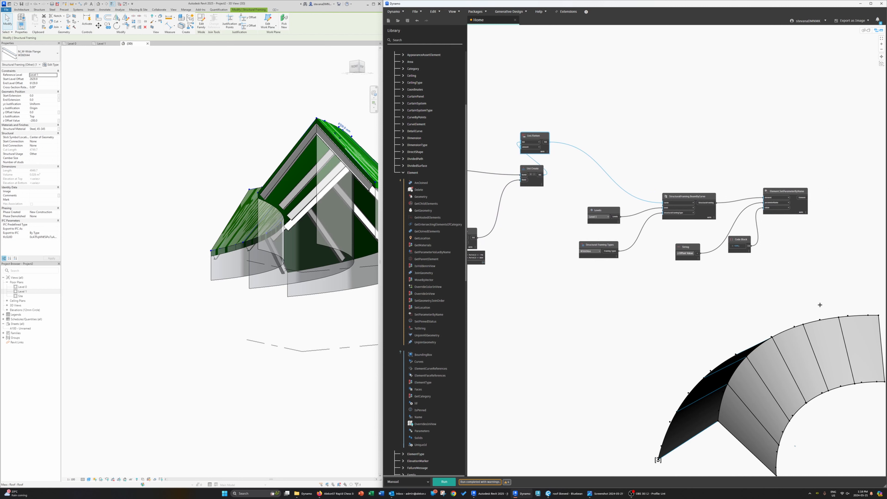
Step: Group the beam-creation nodes and title the group Create Set of Beams
{"action": "left_click_drag", "start_coordinate": [820, 305], "coordinate": [587, 154]}
{"action": "right_click", "coordinate": [681, 199]}
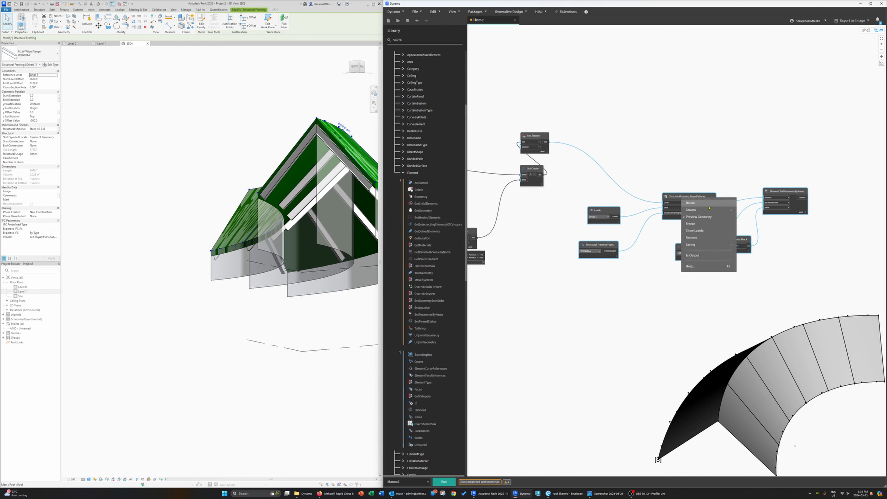
{"action": "left_click", "coordinate": [750, 209]}
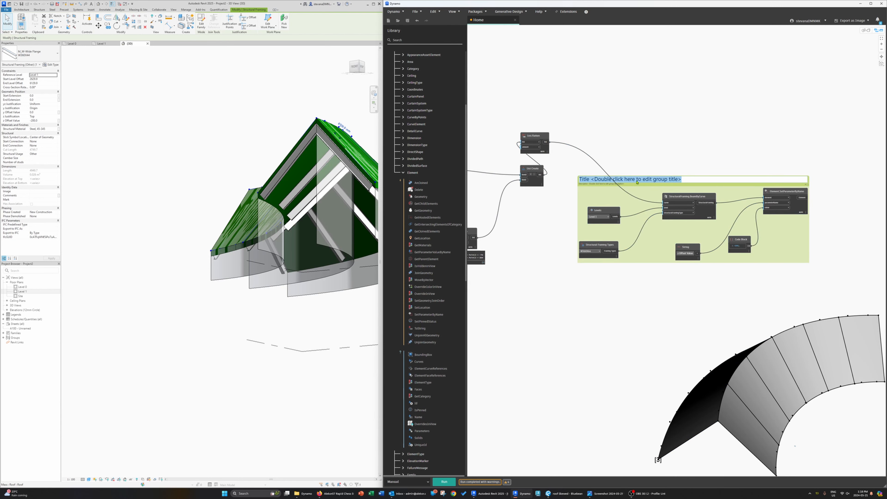
{"action": "type", "text": "Crewa"}
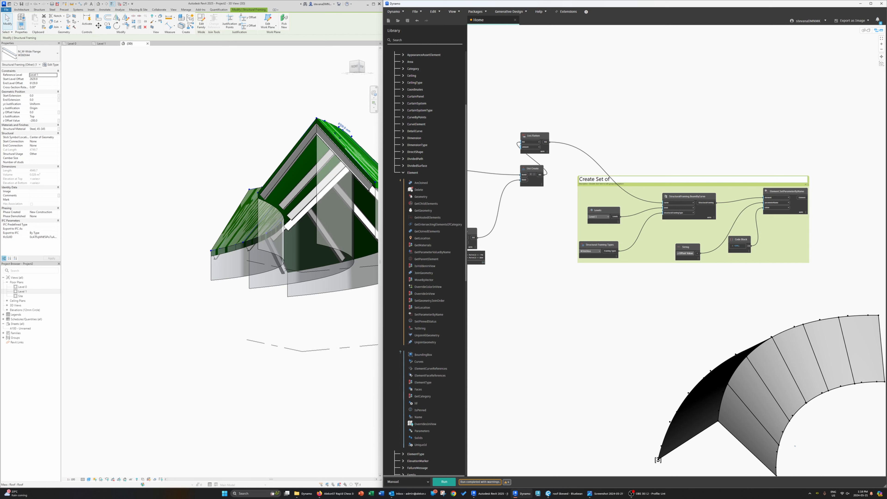
{"action": "left_click", "coordinate": [645, 142]}
Step: Group the upper chain's beam-creation nodes and clear the new group's default title
{"action": "scroll", "coordinate": [644, 141], "scroll_direction": "down", "scroll_amount": 6}
{"action": "middle_click_drag", "start_coordinate": [644, 141], "coordinate": [691, 214]}
{"action": "scroll", "coordinate": [638, 170], "scroll_direction": "up", "scroll_amount": 4}
{"action": "left_click_drag", "start_coordinate": [744, 203], "coordinate": [607, 129]}
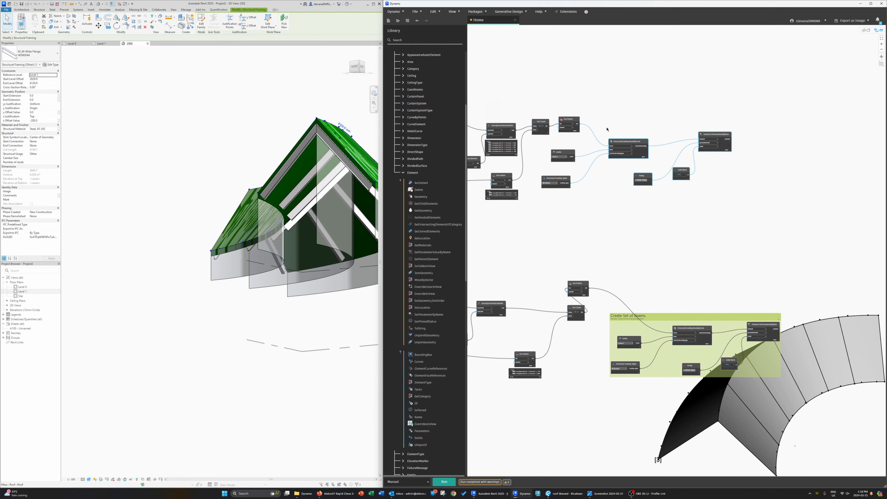
{"action": "right_click", "coordinate": [566, 154]}
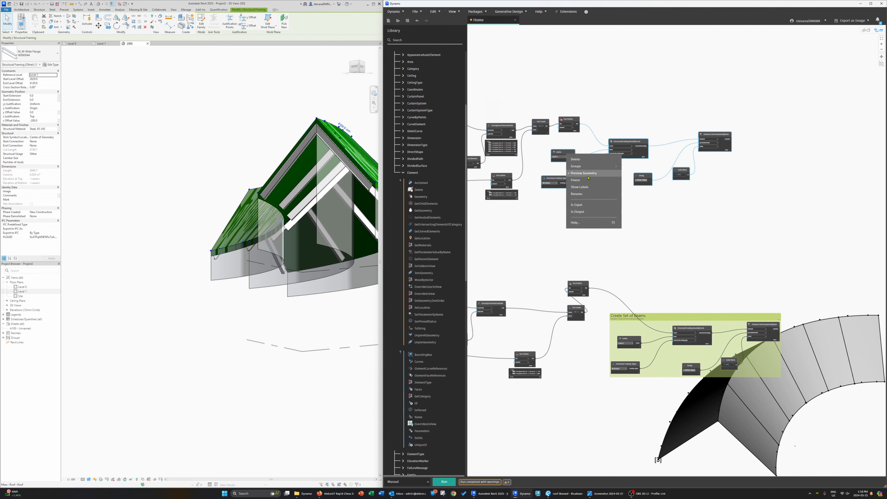
{"action": "mouse_move", "coordinate": [594, 166]}
{"action": "left_click", "coordinate": [640, 166]}
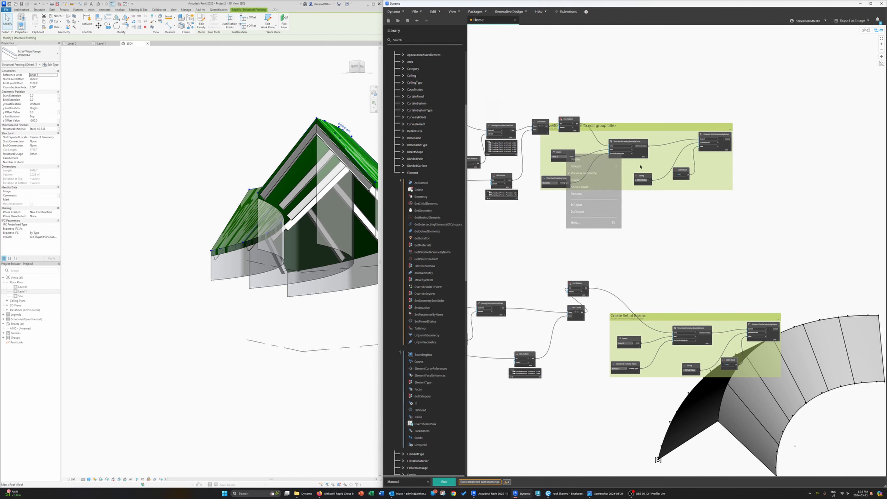
{"action": "double_click", "coordinate": [603, 126]}
{"action": "key", "text": "BackSpace"}
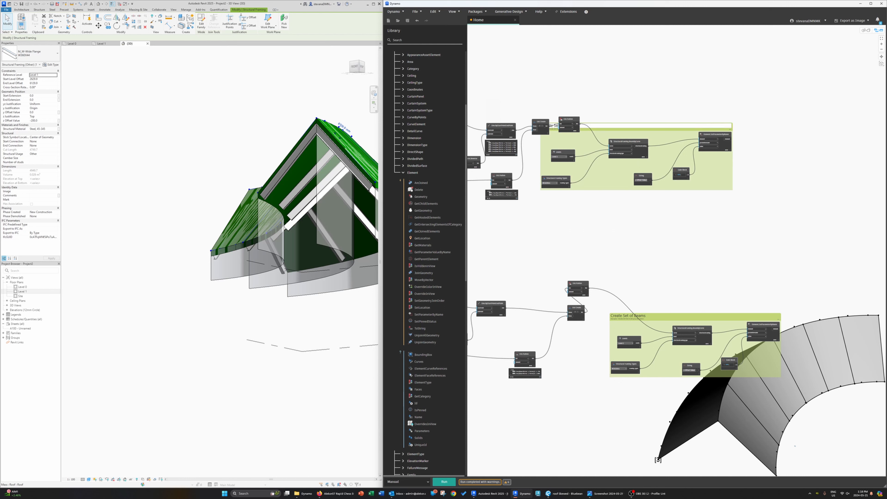
Step: Move the new group into line with the Create Set of Beams group
{"action": "left_click", "coordinate": [641, 212]}
{"action": "left_click_drag", "start_coordinate": [605, 182], "coordinate": [680, 171]}
{"action": "scroll", "coordinate": [770, 186], "scroll_direction": "down", "scroll_amount": 5}
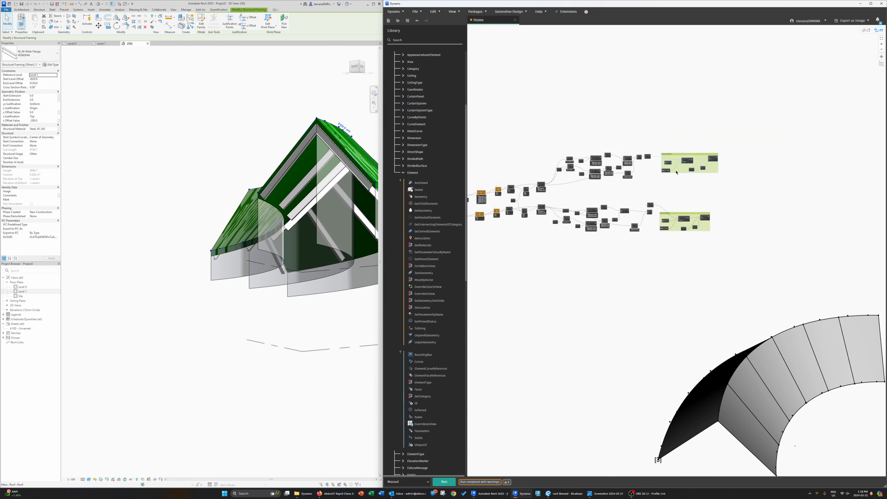
Step: Clean up the node layout of the whole Dynamo graph
{"action": "left_click", "coordinate": [434, 12]}
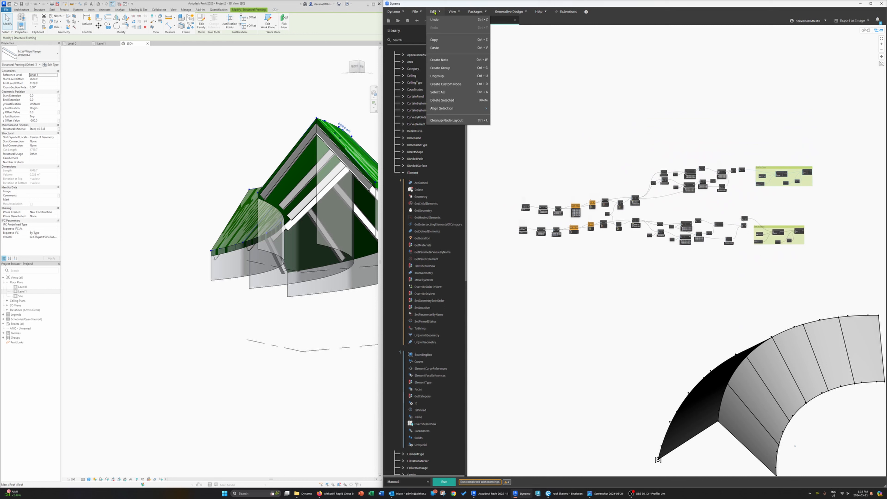
{"action": "left_click", "coordinate": [456, 124]}
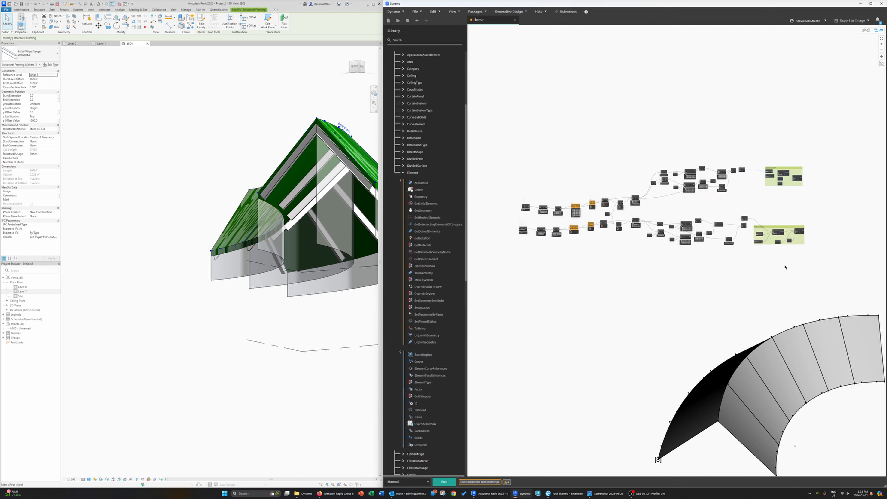
{"action": "key", "text": "ctrl+a"}
{"action": "left_click", "coordinate": [439, 12]}
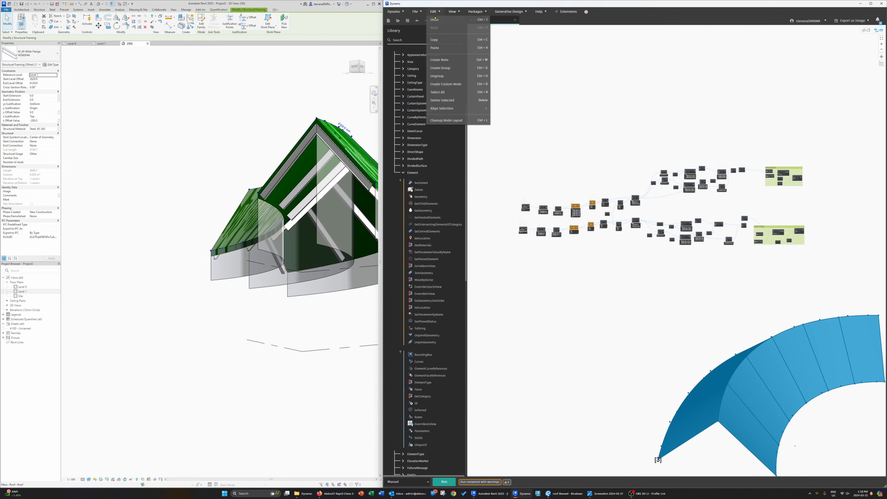
{"action": "left_click", "coordinate": [456, 119]}
{"action": "left_click", "coordinate": [675, 230]}
{"action": "scroll", "coordinate": [675, 230], "scroll_direction": "up", "scroll_amount": 10}
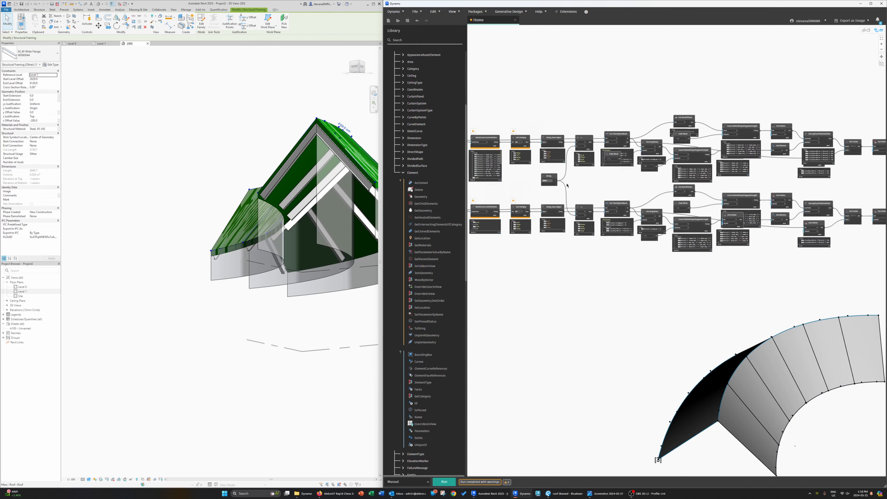
{"action": "middle_click_drag", "start_coordinate": [718, 229], "coordinate": [796, 235]}
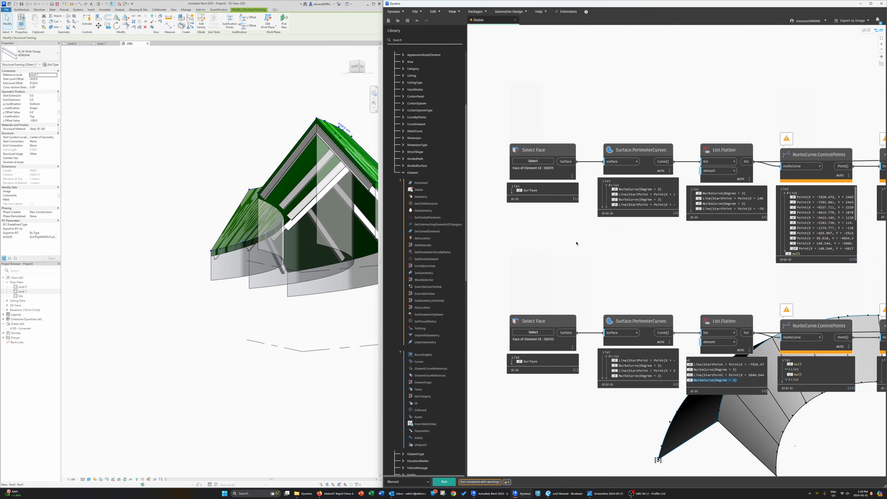
Step: Override the roofs' surface transparency in the 3D view's Visibility/Graphics settings
{"action": "middle_click_drag", "start_coordinate": [322, 164], "coordinate": [285, 242], "text": "shift"}
{"action": "key", "text": "Escape"}
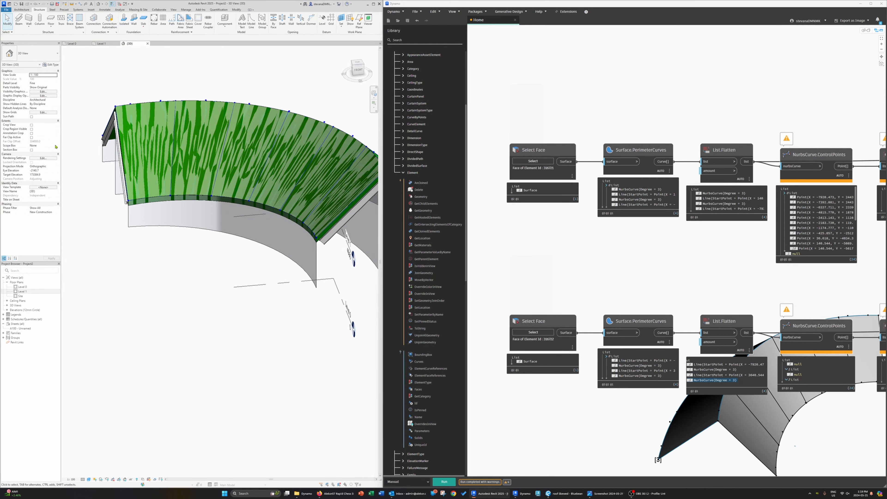
{"action": "left_click", "coordinate": [43, 92]}
{"action": "scroll", "coordinate": [712, 307], "scroll_direction": "down", "scroll_amount": 5}
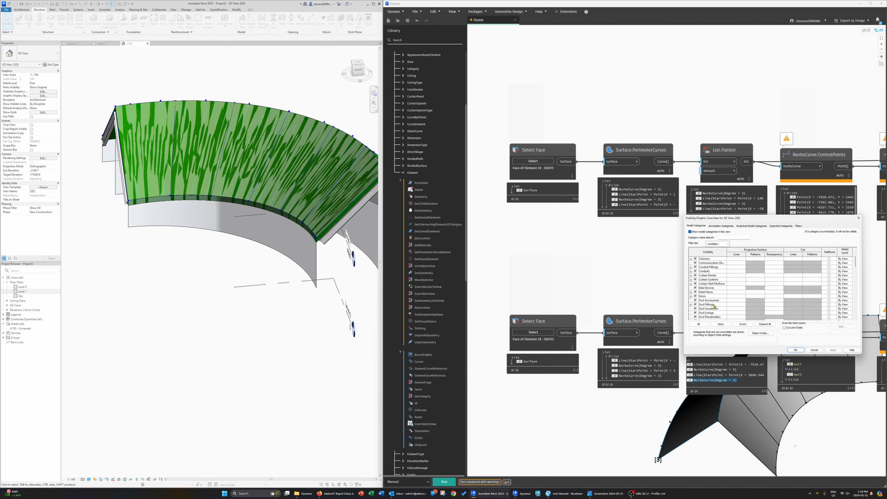
{"action": "scroll", "coordinate": [713, 307], "scroll_direction": "down", "scroll_amount": 6}
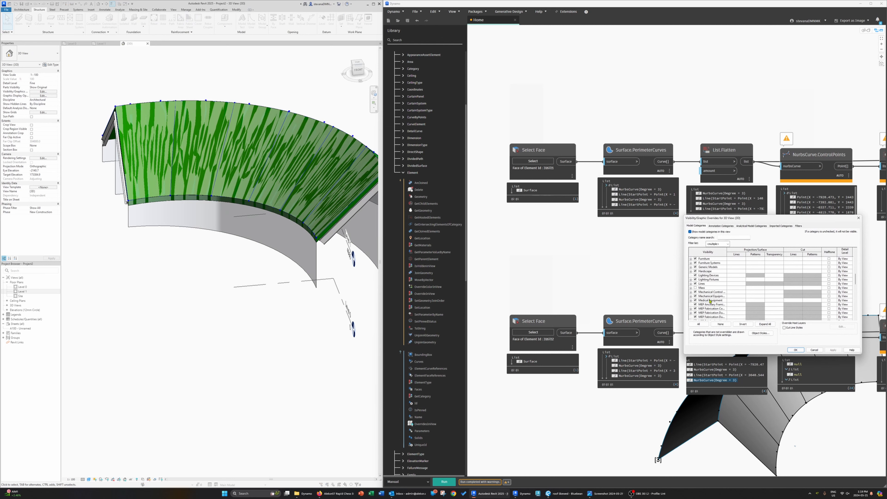
{"action": "scroll", "coordinate": [710, 298], "scroll_direction": "down", "scroll_amount": 5}
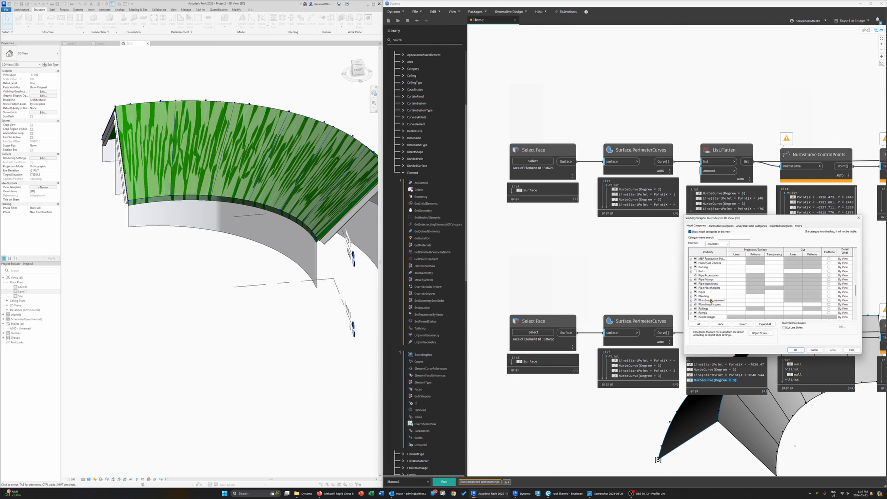
{"action": "scroll", "coordinate": [710, 301], "scroll_direction": "down", "scroll_amount": 2}
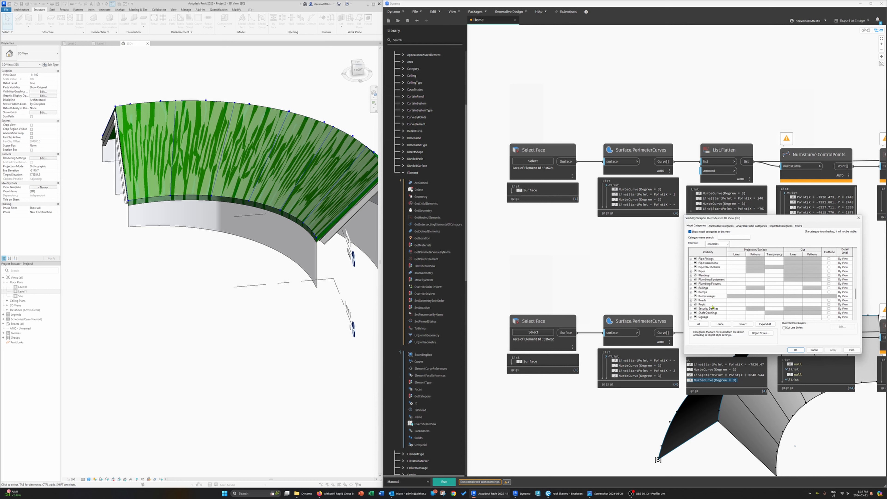
{"action": "left_click", "coordinate": [772, 304]}
{"action": "left_click", "coordinate": [774, 304]}
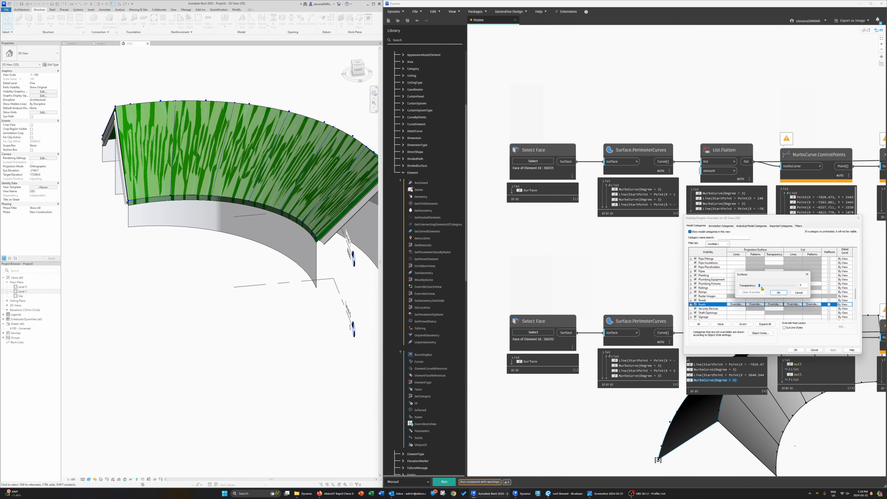
{"action": "left_click", "coordinate": [778, 292]}
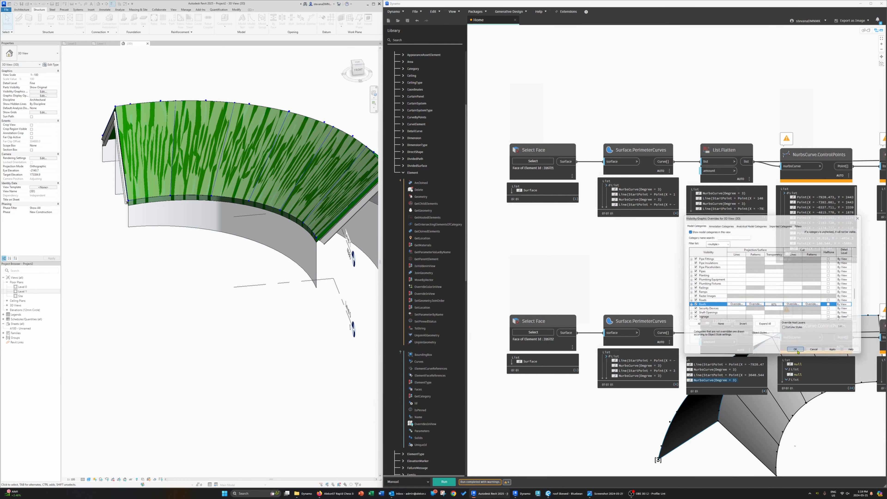
{"action": "left_click", "coordinate": [796, 350]}
Step: Select all instances of the placed beams visible in the view and delete them
{"action": "mouse_move", "coordinate": [237, 286]}
{"action": "middle_mouse_down", "text": "shift"}
{"action": "mouse_move", "coordinate": [249, 291]}
{"action": "mouse_move", "coordinate": [236, 280]}
{"action": "middle_mouse_up", "text": "shift"}
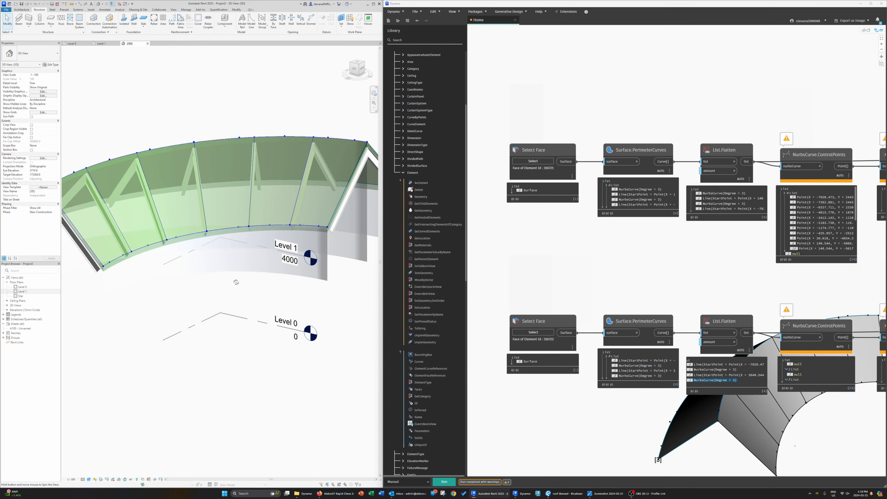
{"action": "scroll", "coordinate": [594, 282], "scroll_direction": "down", "scroll_amount": 5}
{"action": "middle_click_drag", "start_coordinate": [664, 291], "coordinate": [598, 285]}
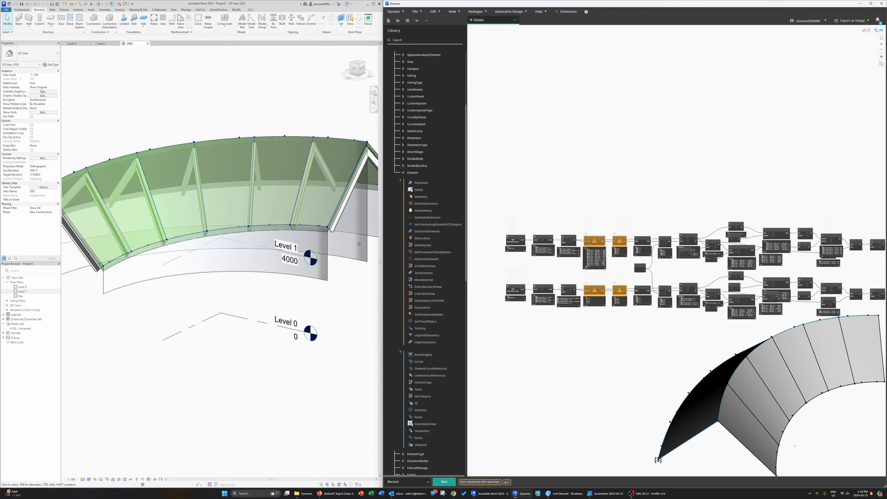
{"action": "left_click", "coordinate": [339, 223]}
{"action": "right_click", "coordinate": [340, 223]}
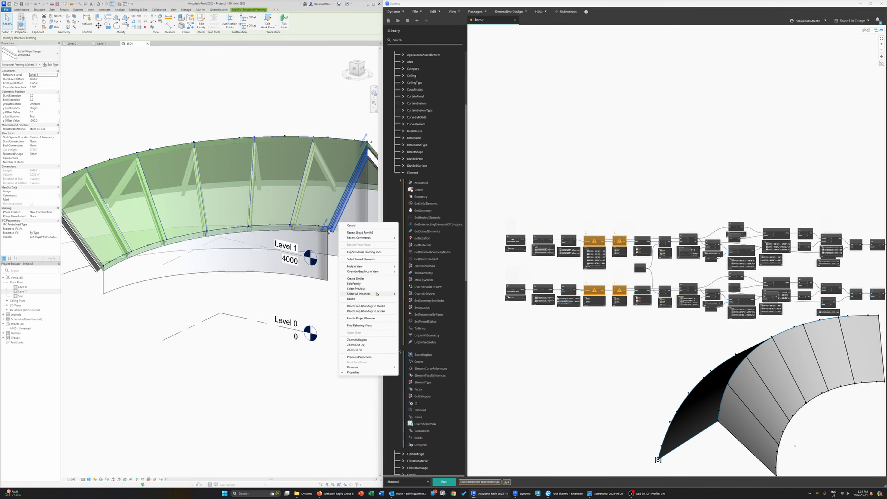
{"action": "mouse_move", "coordinate": [376, 294]}
{"action": "left_click", "coordinate": [435, 294]}
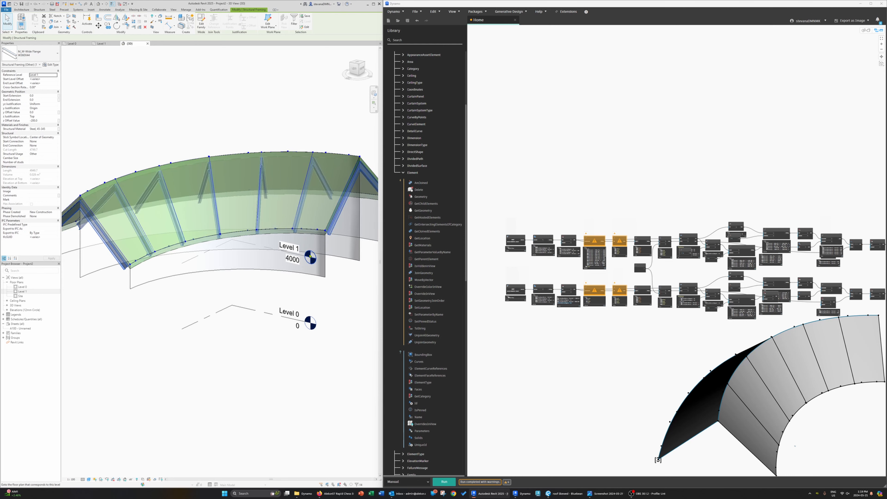
{"action": "key", "text": "Delete"}
Step: Reselect W360X44 as the structural framing type in the upper Create Set of Beams group
{"action": "middle_click_drag", "start_coordinate": [673, 308], "coordinate": [590, 308]}
{"action": "scroll", "coordinate": [707, 302], "scroll_direction": "up", "scroll_amount": 8}
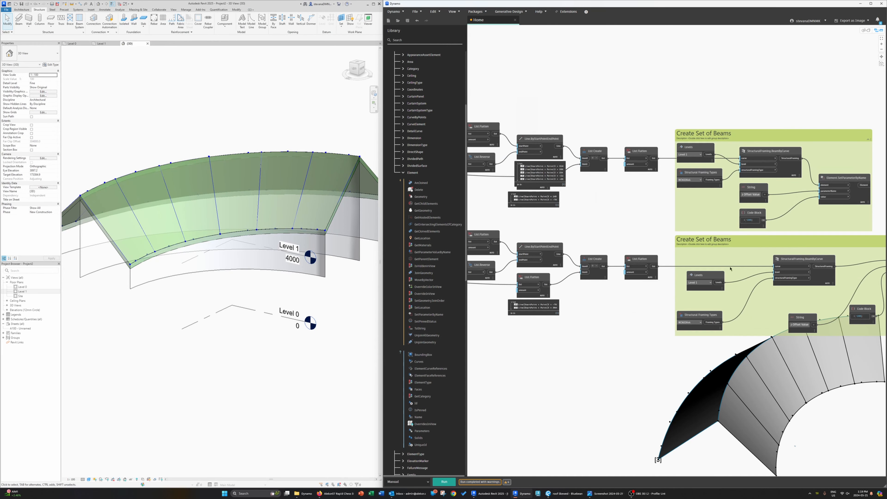
{"action": "left_click", "coordinate": [695, 178]}
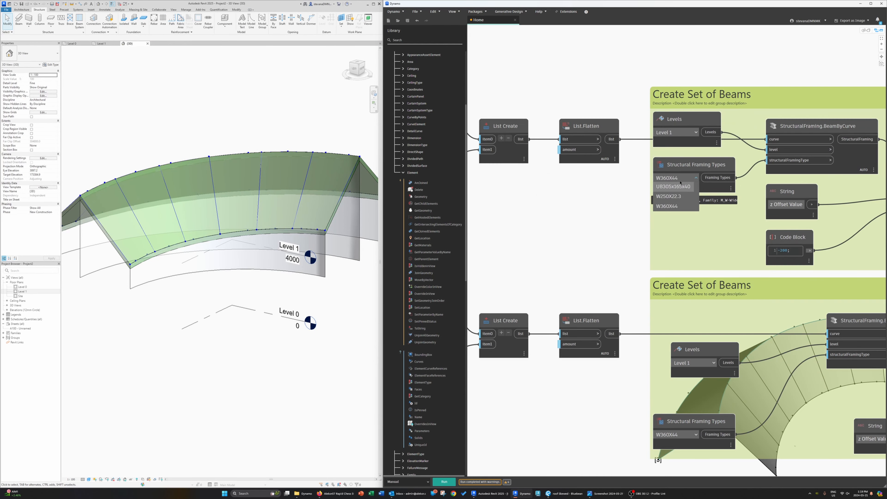
{"action": "left_click", "coordinate": [683, 207]}
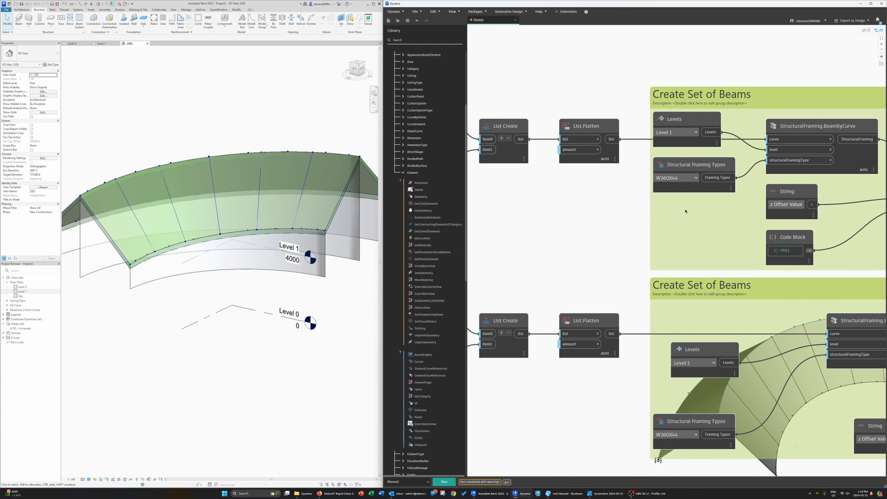
Step: Replace the two division code blocks with one, deleting the duplicate and wiring it to both PointsAtEqualSegmentLength nodes
{"action": "scroll", "coordinate": [616, 228], "scroll_direction": "down", "scroll_amount": 4}
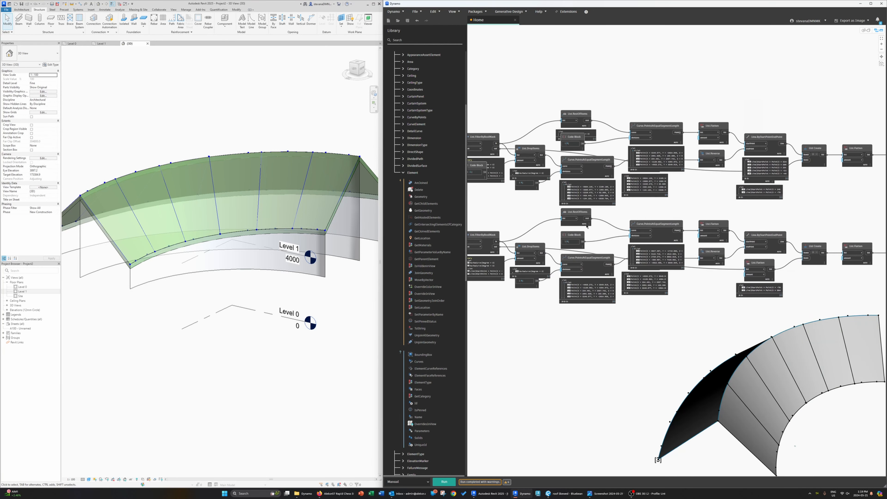
{"action": "middle_click_drag", "start_coordinate": [522, 252], "coordinate": [607, 262]}
{"action": "middle_click_drag", "start_coordinate": [521, 233], "coordinate": [500, 266]}
{"action": "scroll", "coordinate": [596, 253], "scroll_direction": "up", "scroll_amount": 2}
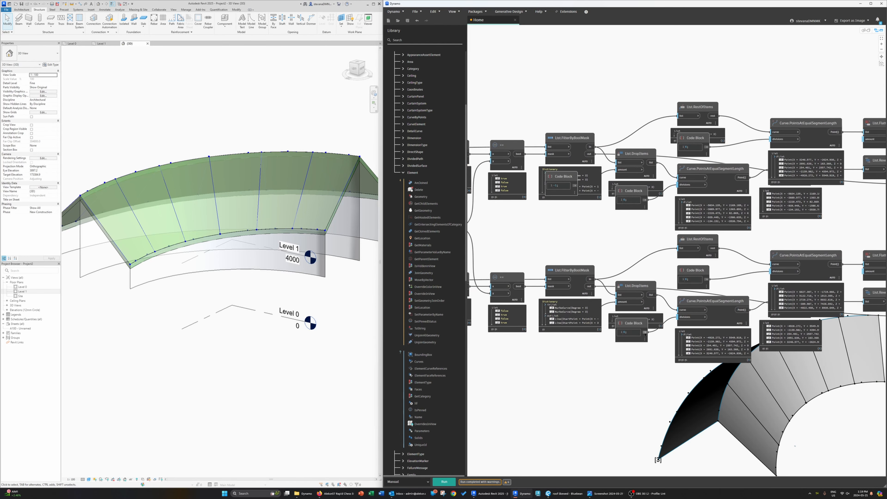
{"action": "left_click_drag", "start_coordinate": [633, 326], "coordinate": [620, 233]}
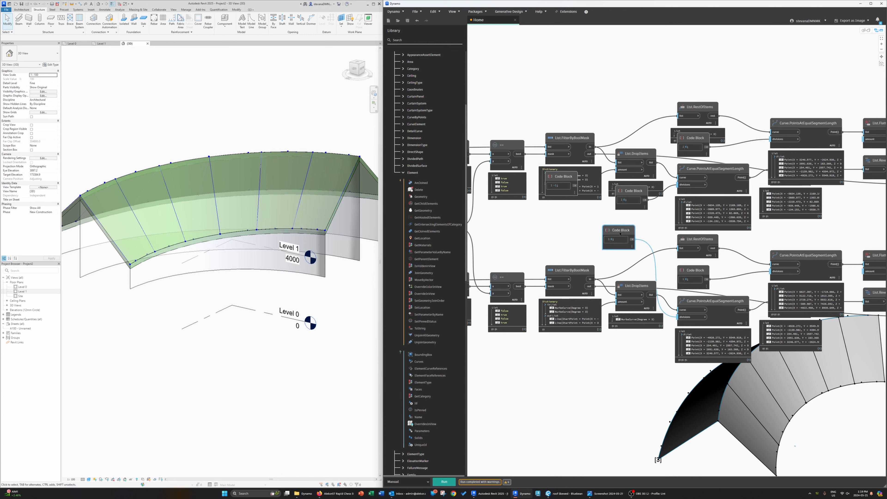
{"action": "left_click_drag", "start_coordinate": [633, 195], "coordinate": [629, 204]}
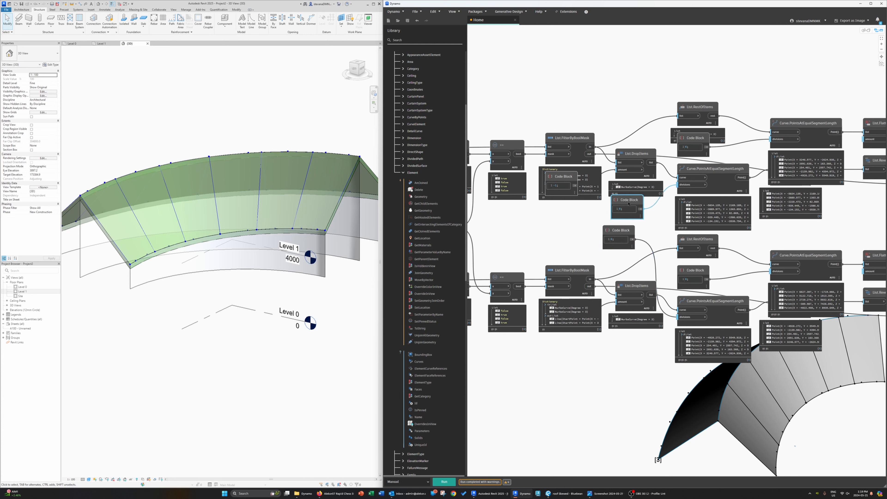
{"action": "key", "text": "Delete"}
{"action": "left_click_drag", "start_coordinate": [632, 239], "coordinate": [683, 188]}
Step: Rename the shared code block Number of Division and move it beside the division nodes
{"action": "left_click", "coordinate": [623, 230]}
{"action": "type", "text": "Numb"}
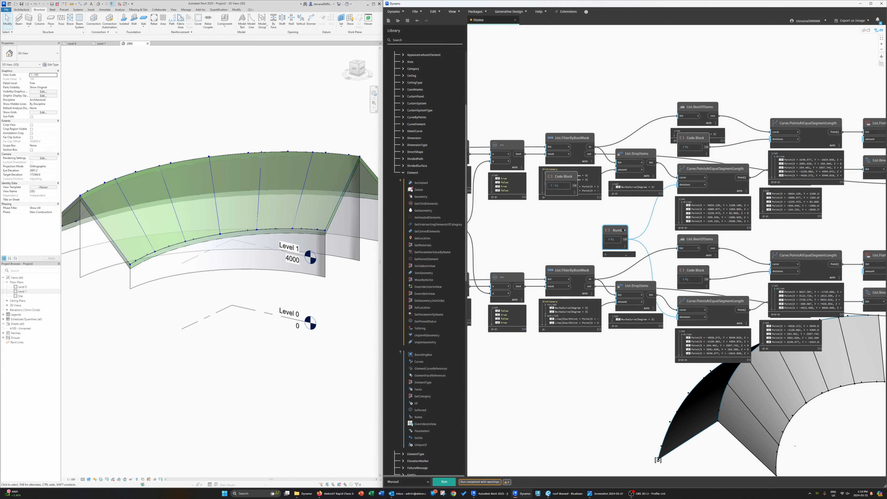
{"action": "type", "text": "er of Division"}
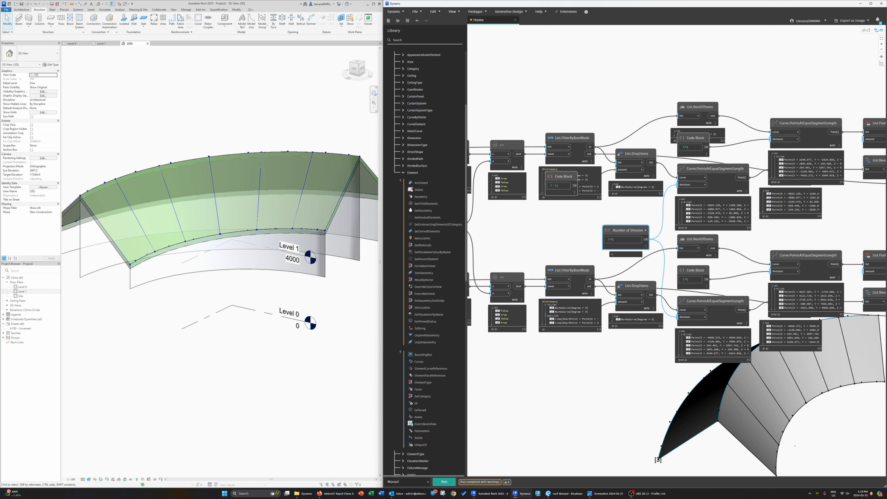
{"action": "left_click_drag", "start_coordinate": [617, 232], "coordinate": [572, 236]}
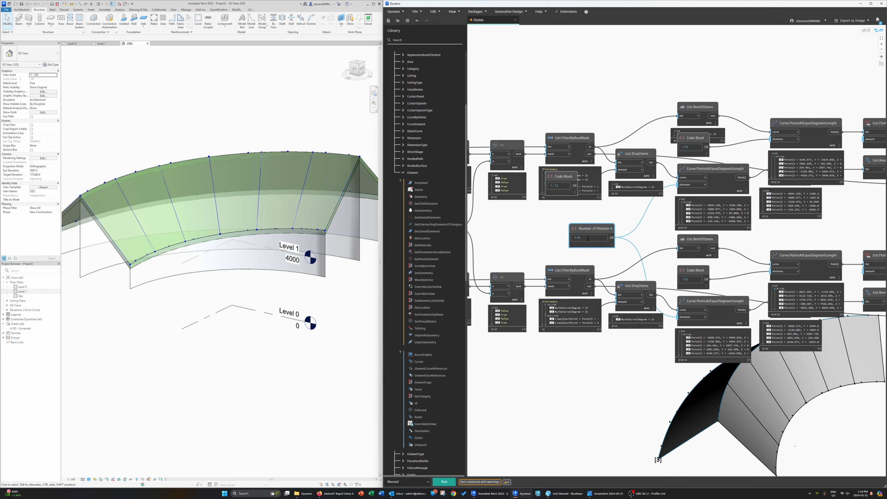
Step: Run the graph to regenerate the beams in Revit
{"action": "left_click", "coordinate": [546, 237]}
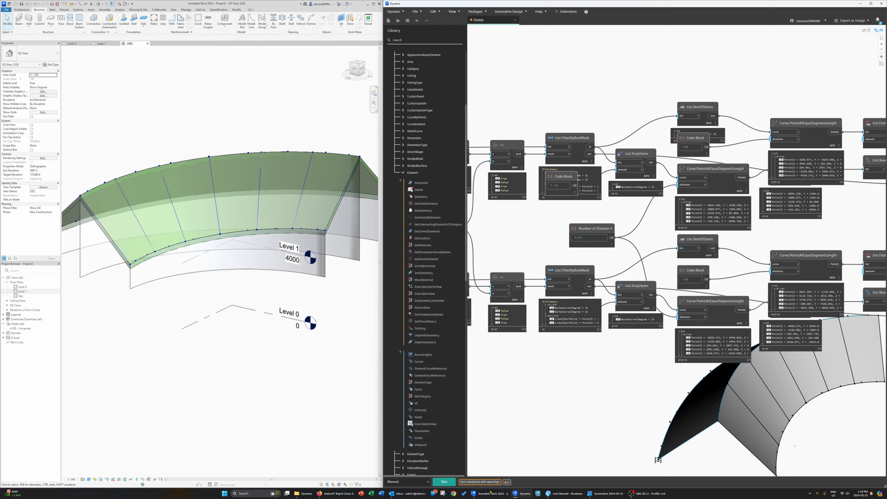
{"action": "left_click", "coordinate": [447, 482]}
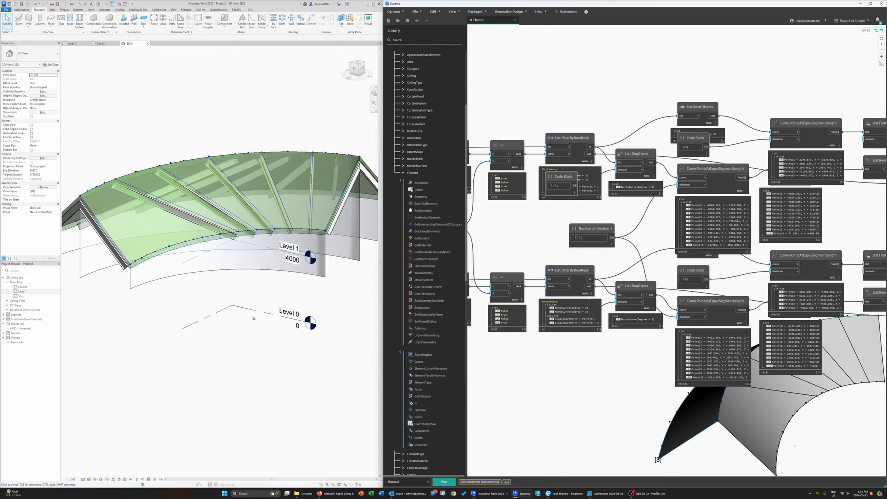
{"action": "middle_click_drag", "start_coordinate": [220, 293], "coordinate": [363, 270], "text": "shift"}
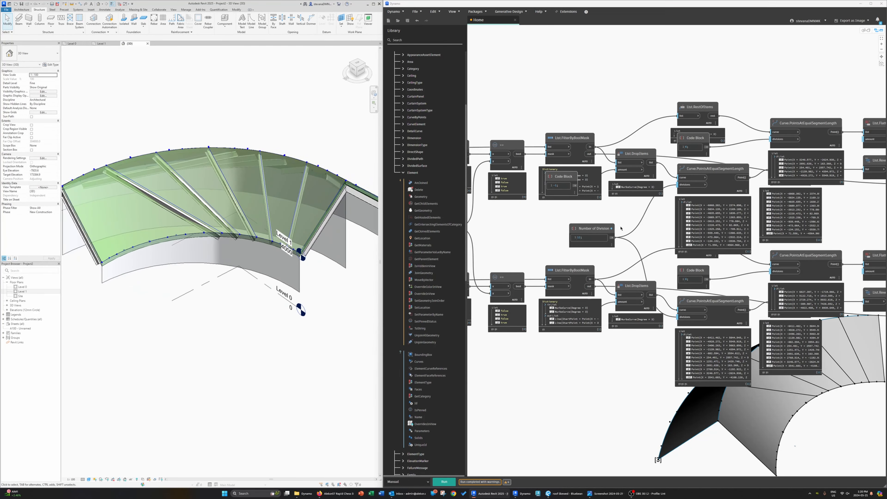
Step: Rearrange the Number of Division and PointsAtEqualSegmentLength nodes into a tidier arrangement
{"action": "left_click_drag", "start_coordinate": [591, 225], "coordinate": [616, 237]}
{"action": "middle_click_drag", "start_coordinate": [684, 278], "coordinate": [608, 273]}
{"action": "scroll", "coordinate": [608, 273], "scroll_direction": "down", "scroll_amount": 4}
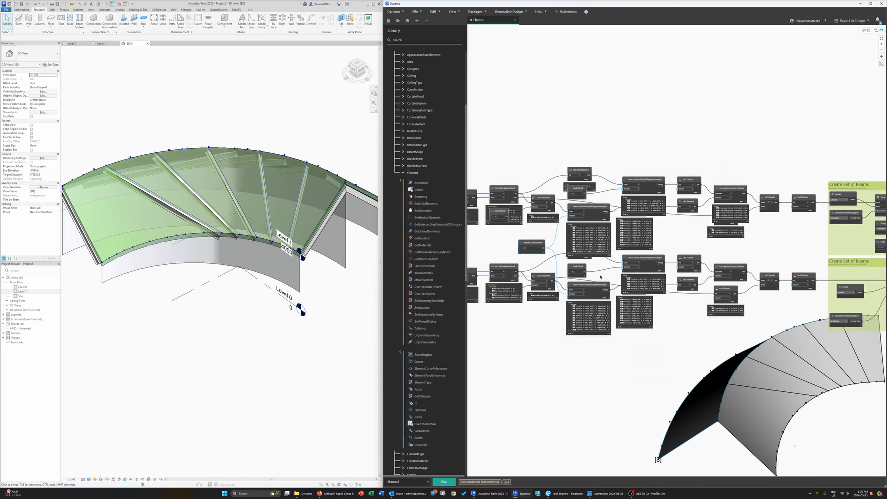
{"action": "scroll", "coordinate": [613, 329], "scroll_direction": "up", "scroll_amount": 3}
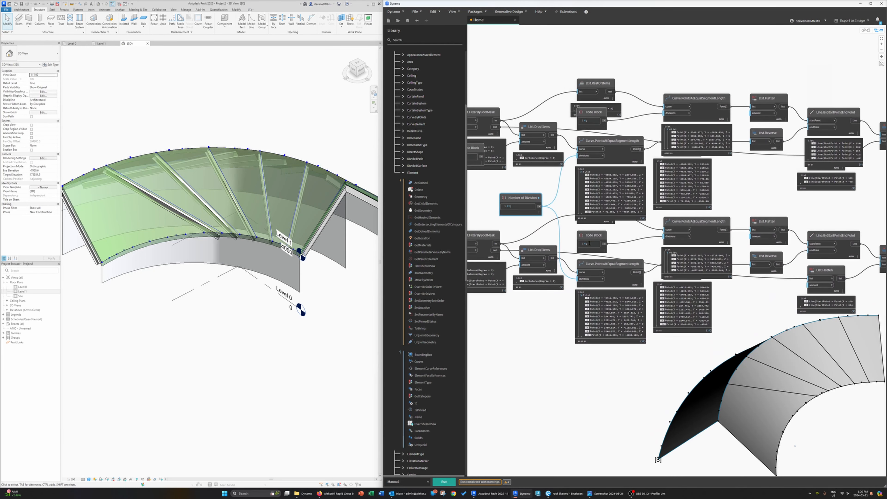
{"action": "left_click_drag", "start_coordinate": [647, 271], "coordinate": [633, 284]}
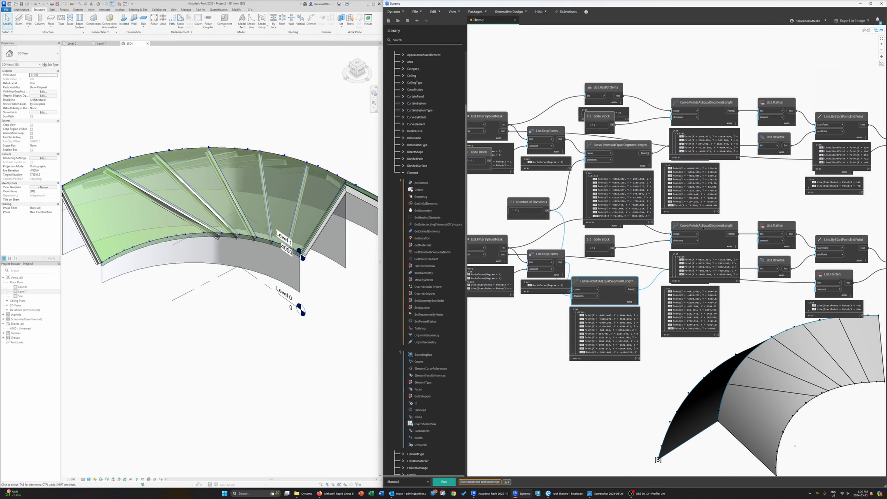
{"action": "mouse_move", "coordinate": [703, 228]}
{"action": "left_mouse_down"}
{"action": "mouse_move", "coordinate": [697, 242]}
{"action": "mouse_move", "coordinate": [690, 219]}
{"action": "left_mouse_up"}
{"action": "left_click_drag", "start_coordinate": [615, 279], "coordinate": [641, 278]}
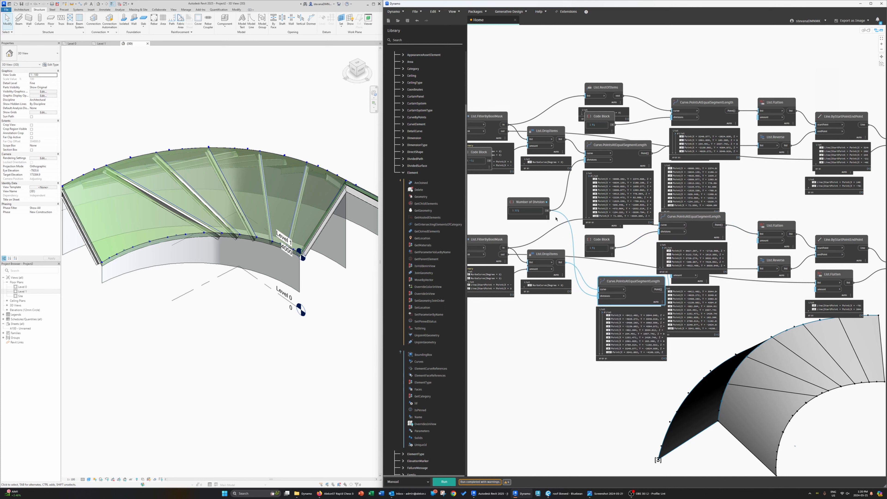
Step: Select the Number of Division node and its neighbour and clean up their layout
{"action": "left_click", "coordinate": [546, 213]}
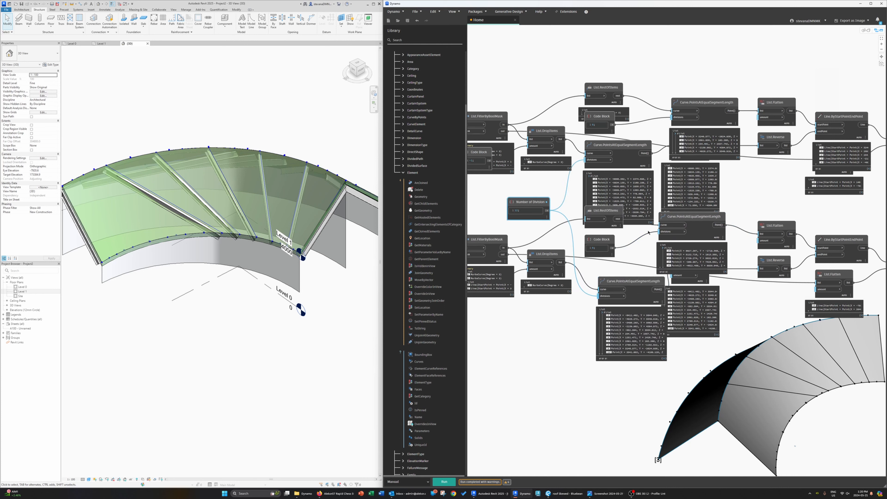
{"action": "left_click", "coordinate": [597, 216]}
{"action": "key", "text": "ctrl+l"}
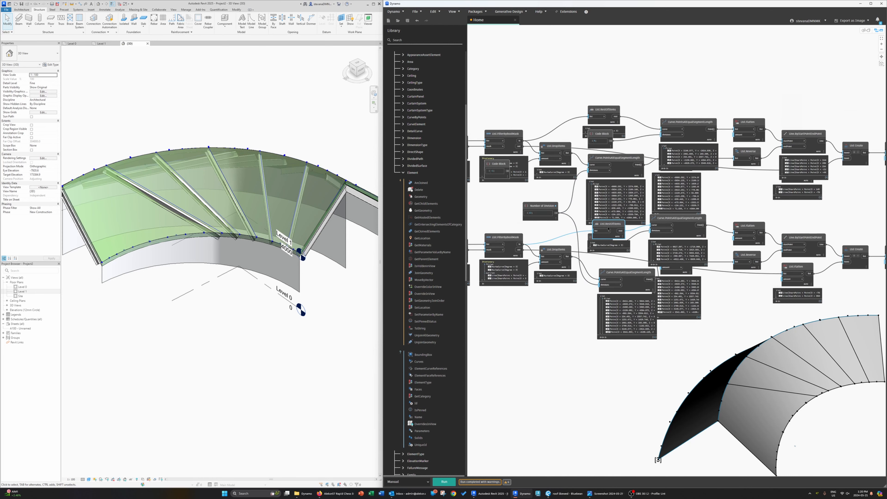
Step: Undo the recent node moves and the Number of Division renaming in the graph
{"action": "scroll", "coordinate": [544, 359], "scroll_direction": "up", "scroll_amount": 2}
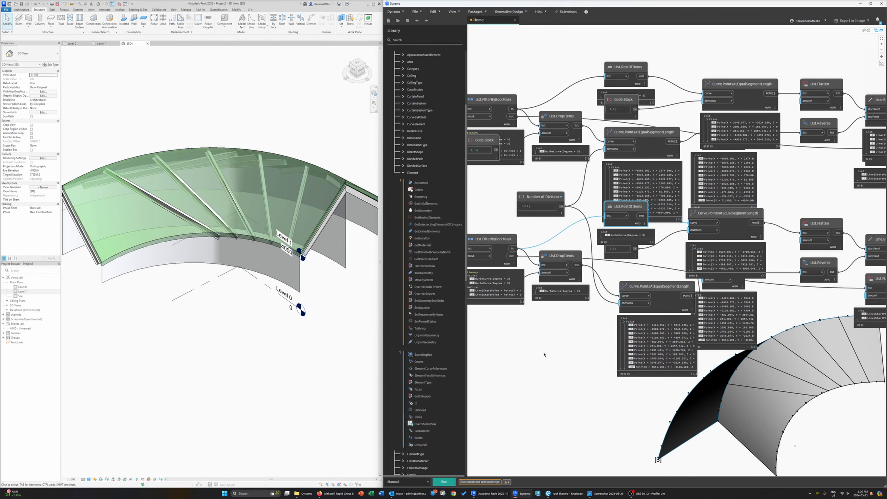
{"action": "left_click", "coordinate": [567, 342]}
{"action": "key", "text": "ctrl+z"}
{"action": "key", "text": "ctrl+z"}
{"action": "key", "text": "ctrl+z"}
{"action": "key", "text": "ctrl+z"}
{"action": "key", "text": "ctrl+z"}
{"action": "key", "text": "ctrl+z"}
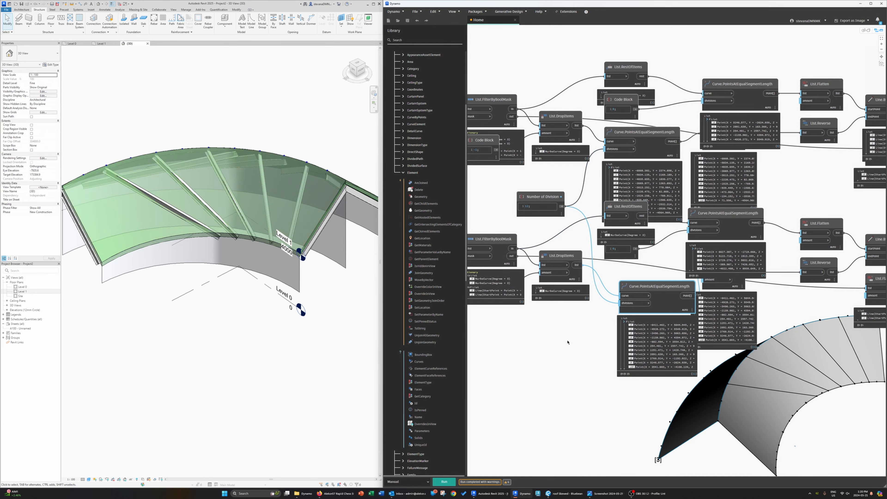
{"action": "key", "text": "ctrl+z"}
{"action": "key", "text": "ctrl+z"}
{"action": "key", "text": "ctrl+z"}
{"action": "key", "text": "ctrl+z"}
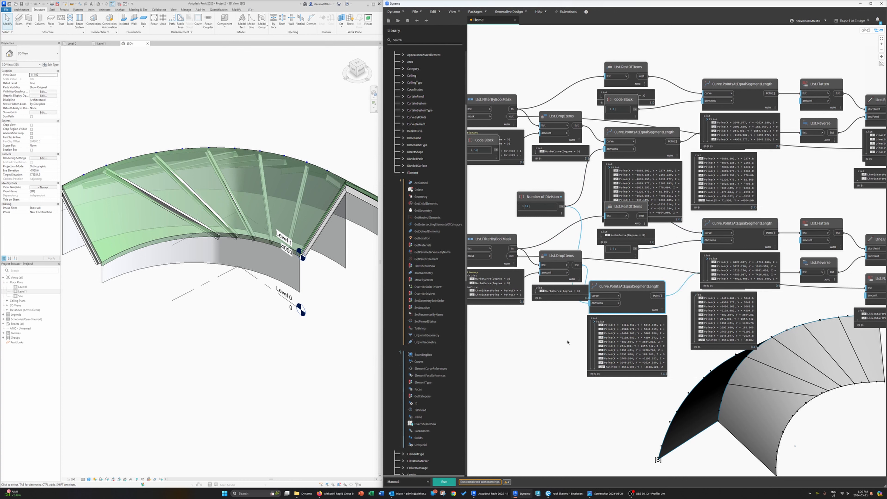
{"action": "key", "text": "ctrl+z"}
{"action": "key", "text": "ctrl+z"}
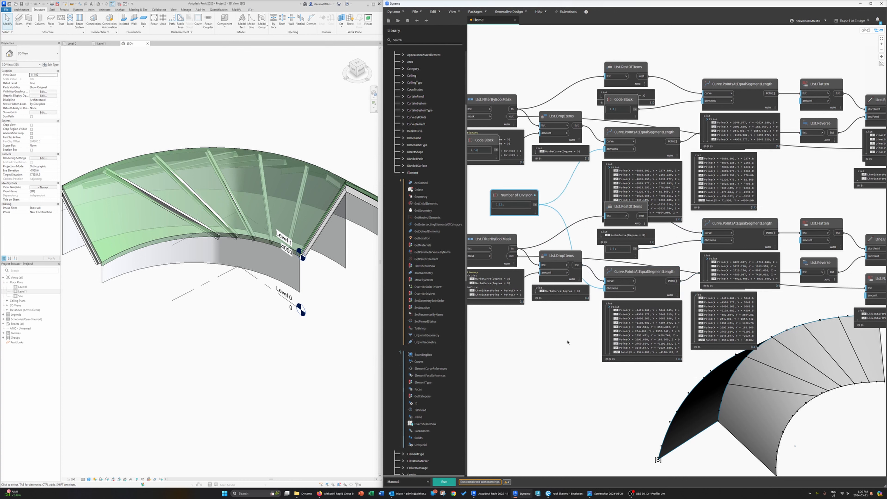
{"action": "key", "text": "ctrl+z"}
{"action": "key", "text": "ctrl+z"}
{"action": "key", "text": "ctrl+z"}
{"action": "key", "text": "ctrl+z"}
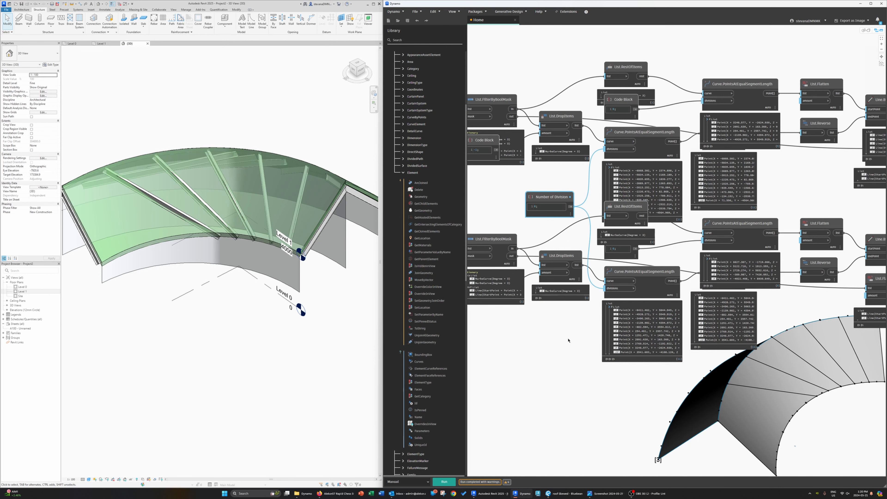
{"action": "key", "text": "ctrl+z"}
{"action": "key", "text": "ctrl+z"}
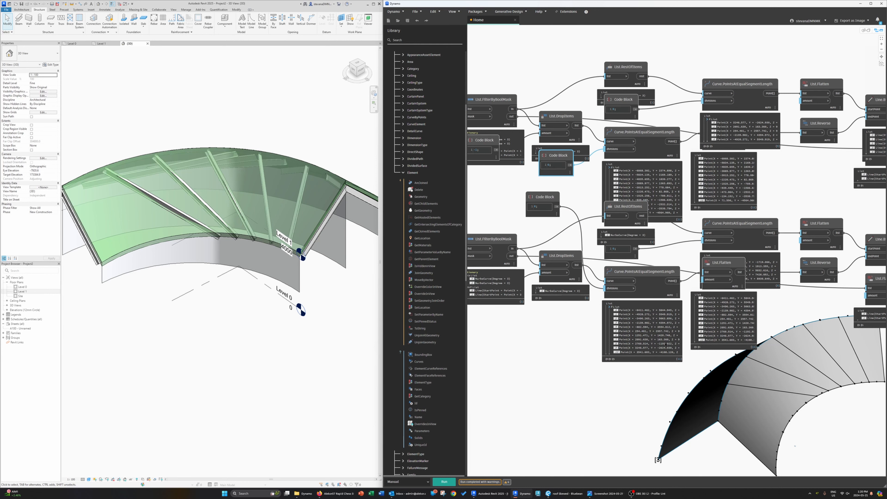
Step: Rearrange the PointsAtEqualSegmentLength, Flatten and code block nodes of the upper branch into tidier positions
{"action": "middle_click_drag", "start_coordinate": [665, 323], "coordinate": [614, 320]}
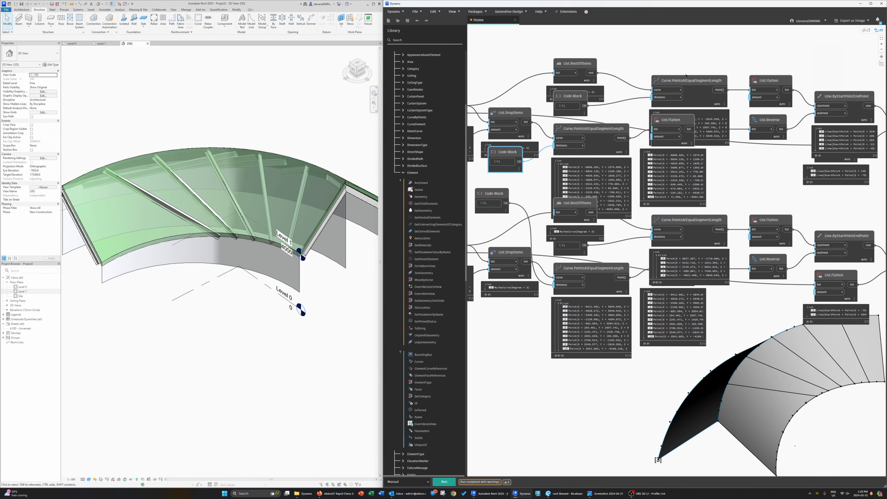
{"action": "left_click_drag", "start_coordinate": [683, 80], "coordinate": [692, 62]}
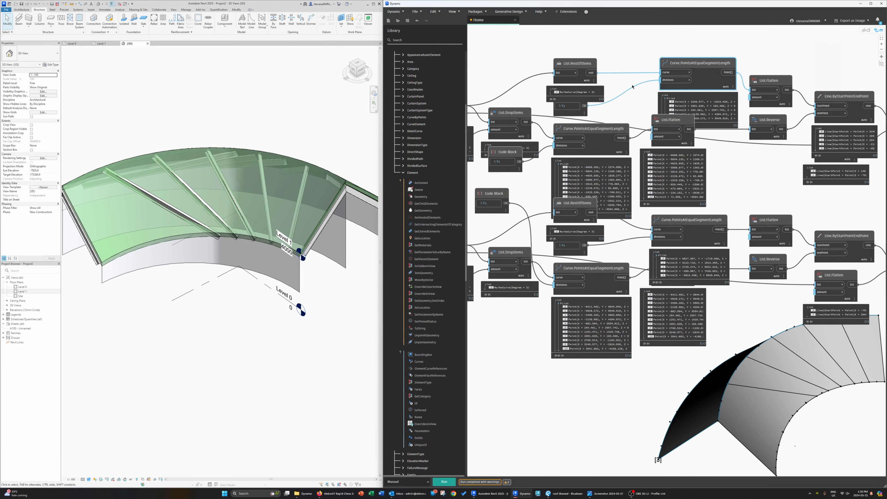
{"action": "middle_click_drag", "start_coordinate": [627, 85], "coordinate": [662, 103]}
{"action": "scroll", "coordinate": [661, 102], "scroll_direction": "down", "scroll_amount": 2}
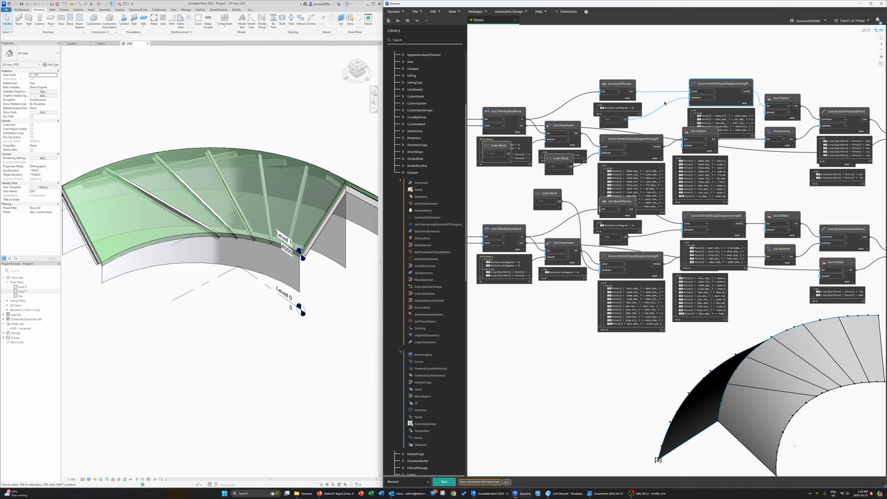
{"action": "left_click_drag", "start_coordinate": [659, 142], "coordinate": [661, 146]}
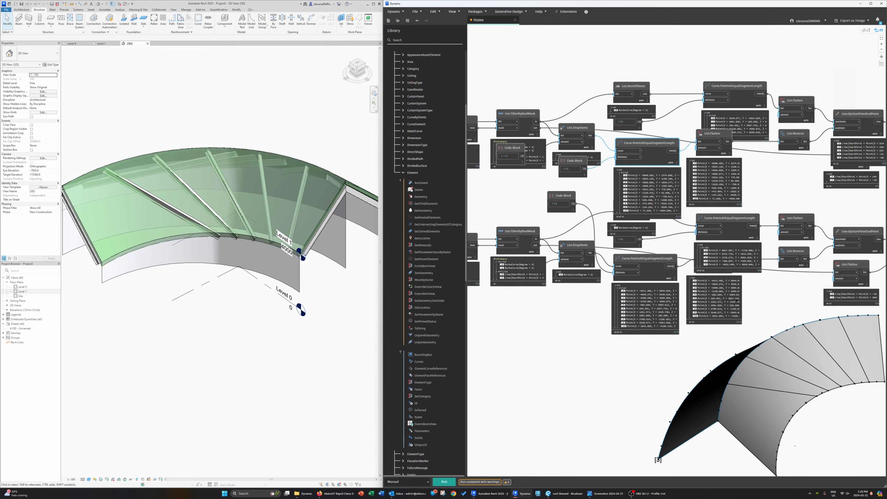
{"action": "middle_click_drag", "start_coordinate": [752, 182], "coordinate": [743, 198]}
{"action": "left_click_drag", "start_coordinate": [626, 156], "coordinate": [634, 165]}
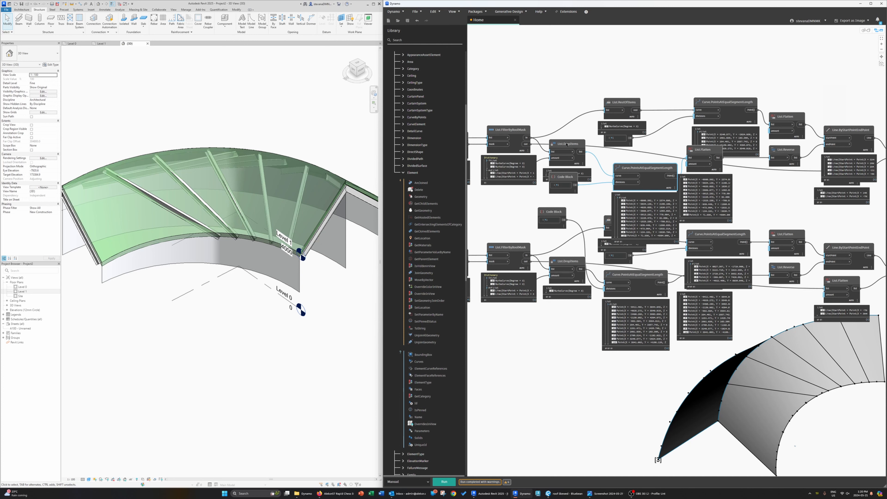
{"action": "mouse_move", "coordinate": [569, 144]}
{"action": "left_mouse_down"}
{"action": "mouse_move", "coordinate": [581, 145]}
{"action": "mouse_move", "coordinate": [573, 141]}
{"action": "left_mouse_up"}
{"action": "middle_click_drag", "start_coordinate": [762, 192], "coordinate": [668, 196]}
{"action": "left_click_drag", "start_coordinate": [618, 154], "coordinate": [640, 169]}
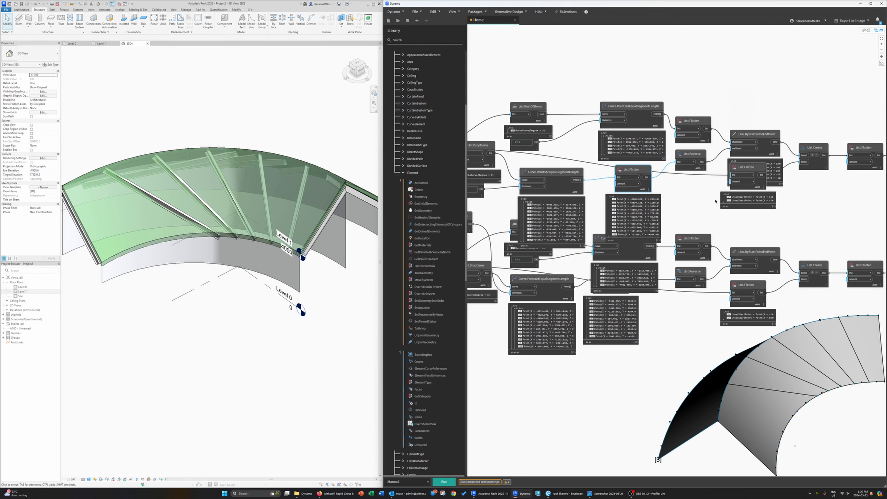
Step: Reposition the List.RestOfItems, code block and curve point nodes so the branches line up neatly
{"action": "middle_click_drag", "start_coordinate": [716, 199], "coordinate": [711, 201]}
{"action": "left_click_drag", "start_coordinate": [558, 173], "coordinate": [573, 168]}
{"action": "left_click_drag", "start_coordinate": [630, 114], "coordinate": [634, 107]}
{"action": "middle_click_drag", "start_coordinate": [530, 107], "coordinate": [547, 105]}
{"action": "left_click_drag", "start_coordinate": [548, 106], "coordinate": [559, 85]}
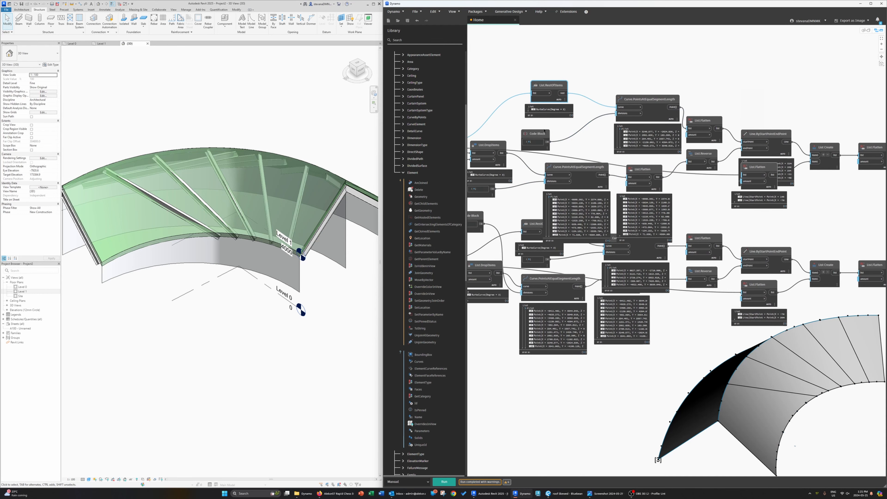
{"action": "left_click_drag", "start_coordinate": [538, 134], "coordinate": [548, 127]}
{"action": "left_click_drag", "start_coordinate": [591, 169], "coordinate": [597, 161]}
{"action": "scroll", "coordinate": [597, 162], "scroll_direction": "down", "scroll_amount": 3}
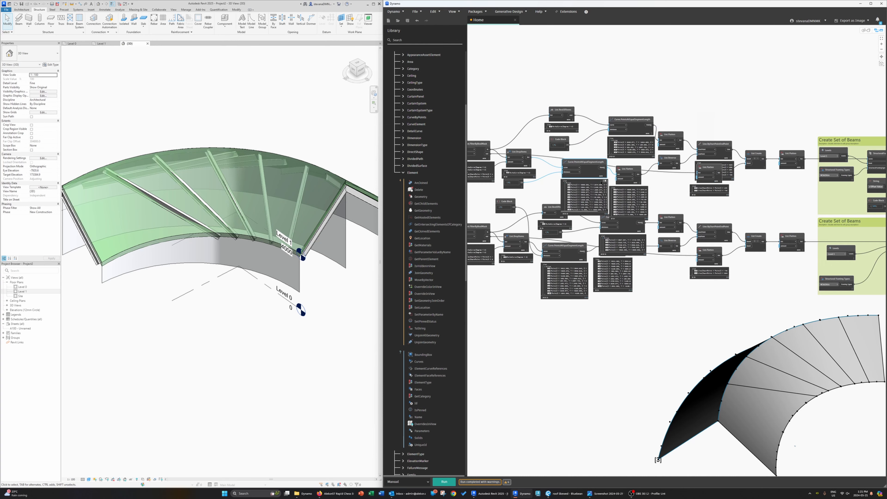
Step: Move the standalone code block beside the division nodes and rename it Number of divisions
{"action": "middle_click_drag", "start_coordinate": [581, 233], "coordinate": [585, 211]}
{"action": "scroll", "coordinate": [584, 211], "scroll_direction": "up", "scroll_amount": 3}
{"action": "middle_click_drag", "start_coordinate": [496, 166], "coordinate": [529, 190]}
{"action": "double_click", "coordinate": [513, 198]}
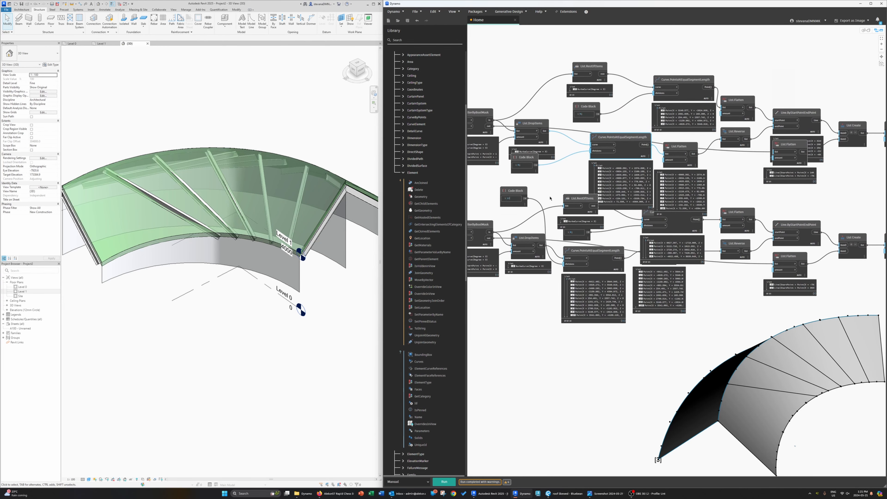
{"action": "left_click", "coordinate": [512, 191]}
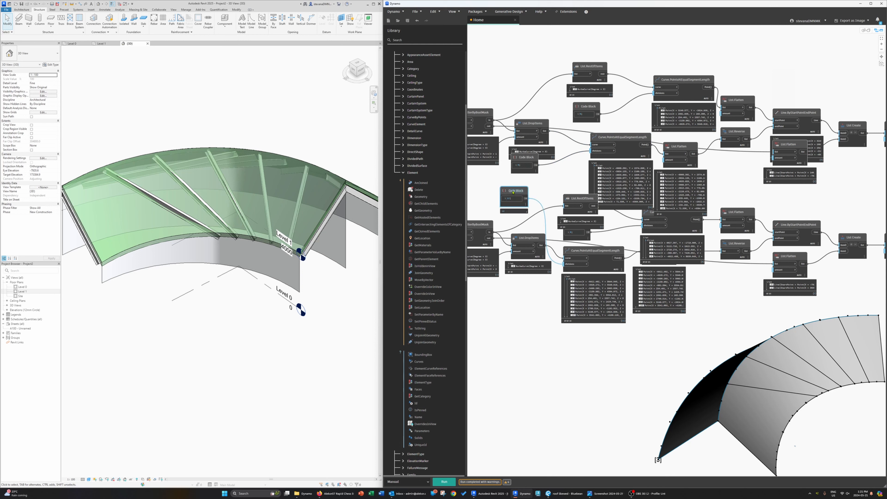
{"action": "type", "text": "Number of dicison"}
{"action": "key", "text": "BackSpace"}
{"action": "key", "text": "BackSpace"}
{"action": "key", "text": "BackSpace"}
{"action": "key", "text": "BackSpace"}
{"action": "type", "text": "visions"}
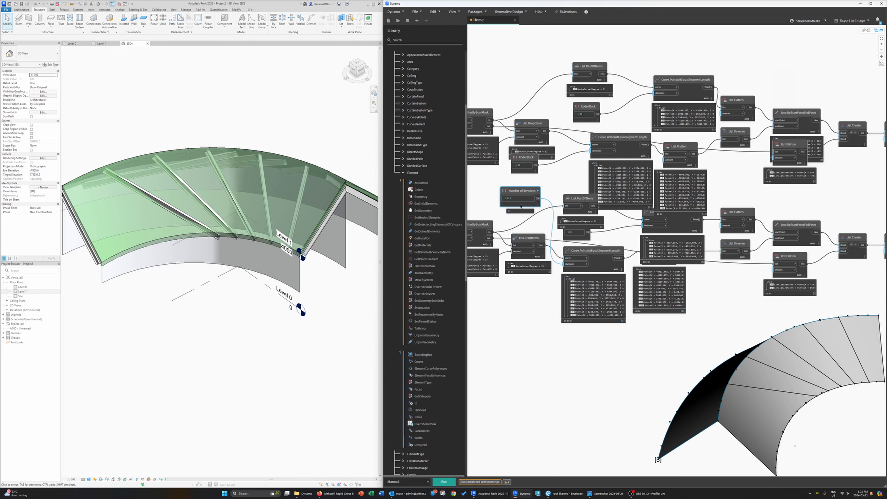
Step: Connect the Number of divisions output to the divisions inputs of each Curve.PointsAtEqualSegmentLength node
{"action": "scroll", "coordinate": [561, 184], "scroll_direction": "up", "scroll_amount": 3}
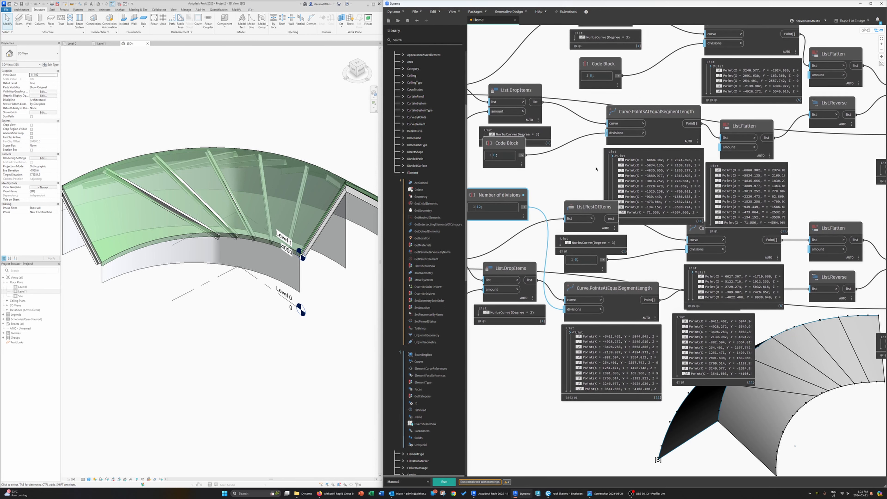
{"action": "left_click_drag", "start_coordinate": [524, 207], "coordinate": [613, 132]}
{"action": "left_click", "coordinate": [613, 132]}
{"action": "middle_click_drag", "start_coordinate": [576, 175], "coordinate": [546, 209]}
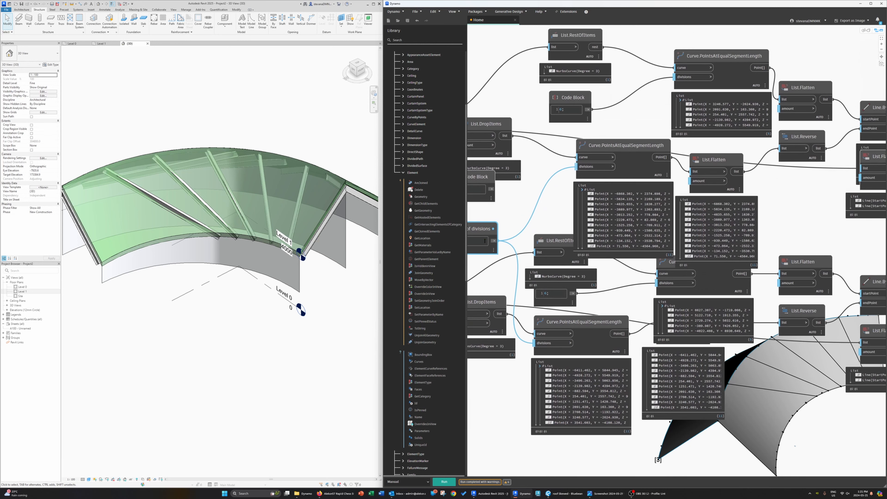
{"action": "left_click", "coordinate": [494, 240]}
{"action": "left_click", "coordinate": [667, 87]}
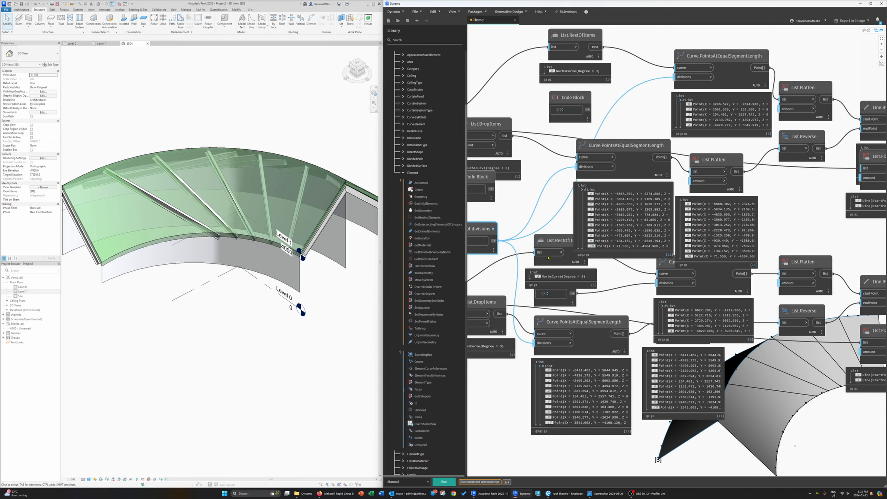
{"action": "middle_click_drag", "start_coordinate": [494, 241], "coordinate": [521, 224]}
{"action": "left_click", "coordinate": [521, 224]}
{"action": "middle_click_drag", "start_coordinate": [761, 206], "coordinate": [699, 235]}
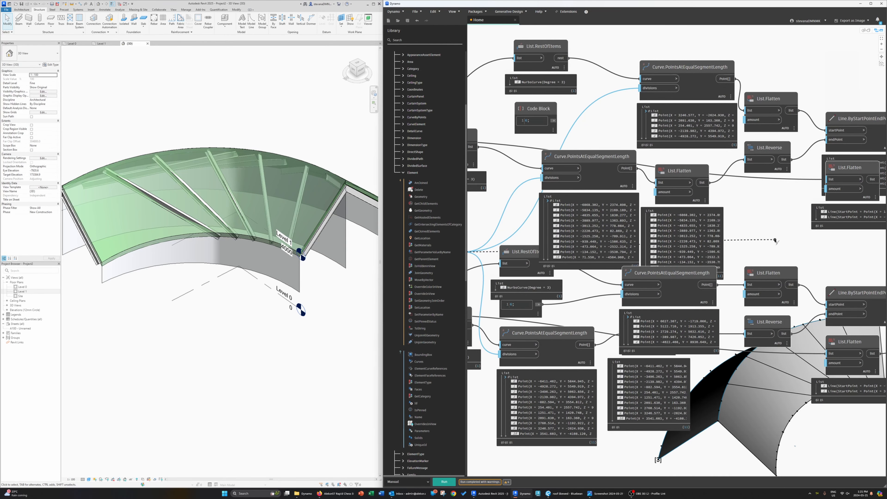
{"action": "scroll", "coordinate": [775, 232], "scroll_direction": "down", "scroll_amount": 2}
{"action": "middle_click_drag", "start_coordinate": [774, 233], "coordinate": [756, 238]}
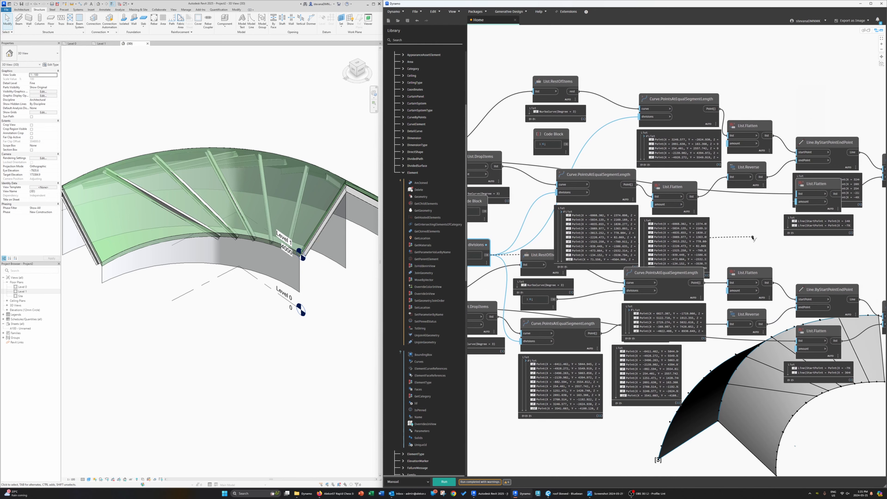
Step: Delete the old code blocks that fed the division counts and tidy the neighbouring nodes
{"action": "left_click", "coordinate": [627, 291]}
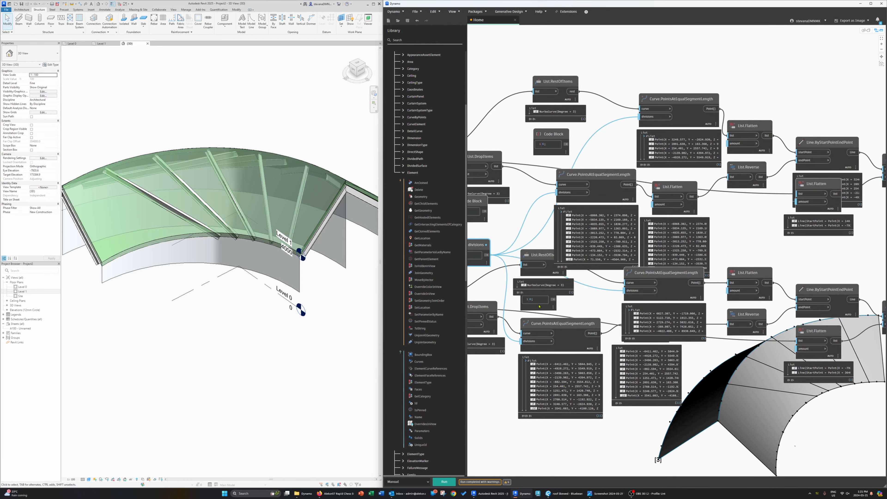
{"action": "left_click", "coordinate": [572, 304]}
{"action": "left_click", "coordinate": [552, 307]}
{"action": "left_click", "coordinate": [543, 291]}
{"action": "left_click_drag", "start_coordinate": [543, 290], "coordinate": [561, 297]}
{"action": "key", "text": "Delete"}
{"action": "left_click", "coordinate": [560, 150]}
{"action": "key", "text": "Delete"}
{"action": "middle_click_drag", "start_coordinate": [562, 153], "coordinate": [621, 151]}
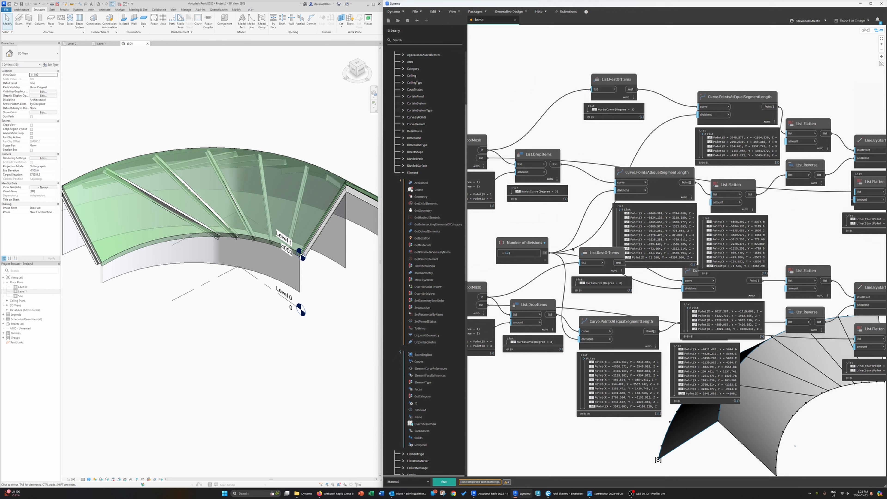
{"action": "left_click_drag", "start_coordinate": [600, 257], "coordinate": [595, 270]}
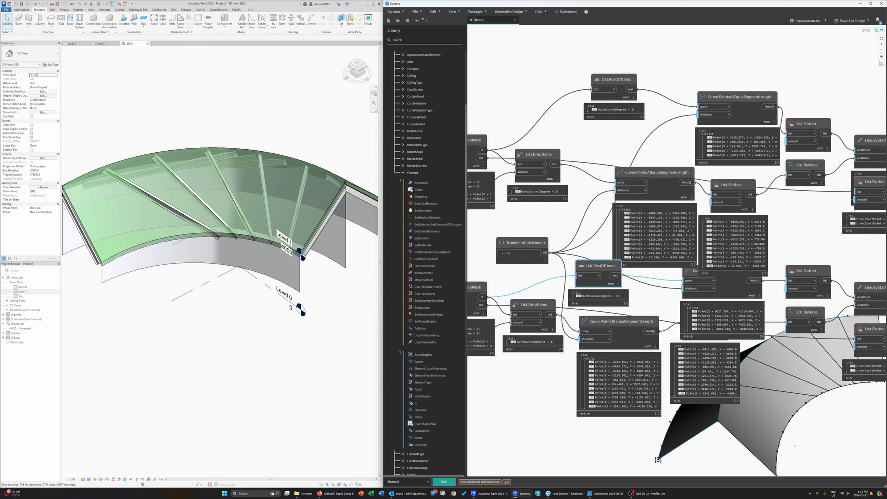
Step: Select all nodes and apply the automatic node layout cleanup to the whole graph
{"action": "key", "text": "ctrl+a"}
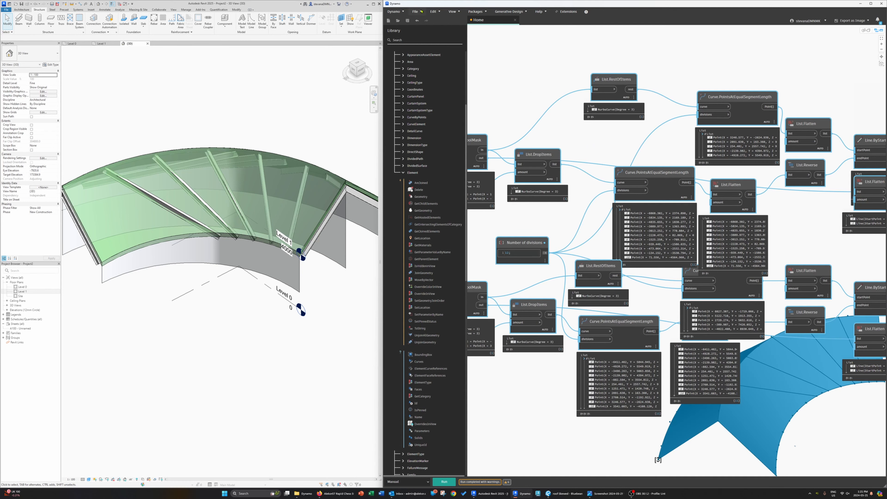
{"action": "left_click", "coordinate": [433, 12]}
{"action": "left_click", "coordinate": [450, 120]}
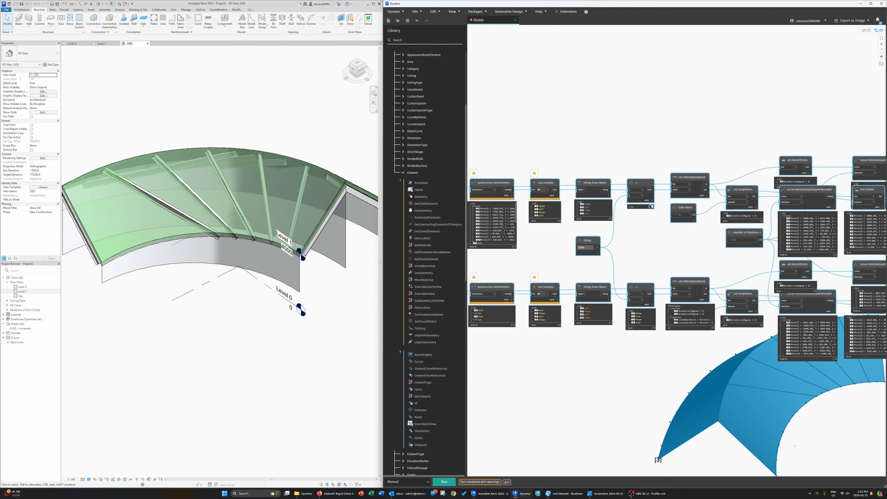
Step: Run the updated graph to regenerate the beams in Revit
{"action": "left_click", "coordinate": [651, 207]}
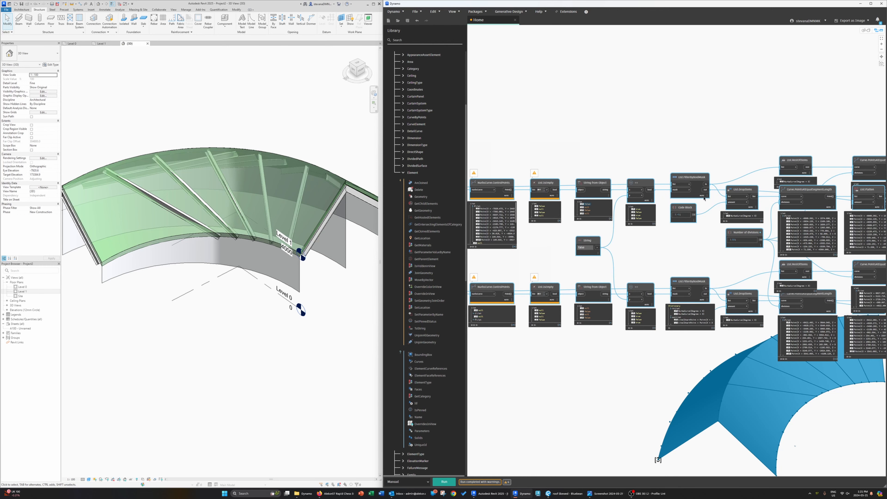
{"action": "left_click", "coordinate": [705, 200]}
{"action": "left_click", "coordinate": [706, 200]}
{"action": "left_click", "coordinate": [703, 251]}
{"action": "middle_click_drag", "start_coordinate": [712, 257], "coordinate": [588, 257]}
{"action": "left_click", "coordinate": [452, 484]}
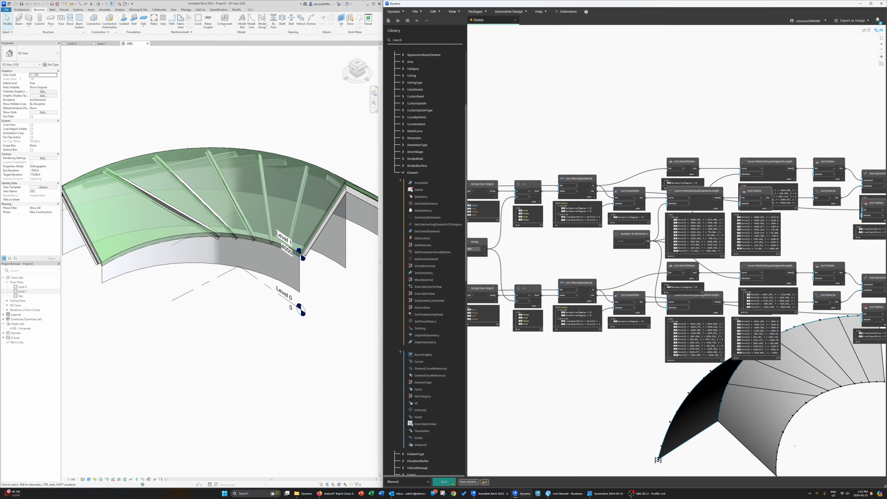
Step: Select all instances of the wide flange beam in the entire project and delete them
{"action": "middle_click_drag", "start_coordinate": [265, 336], "coordinate": [299, 342]}
{"action": "middle_click_drag", "start_coordinate": [235, 341], "coordinate": [333, 202], "text": "shift"}
{"action": "left_click", "coordinate": [275, 110]}
{"action": "right_click", "coordinate": [275, 110]}
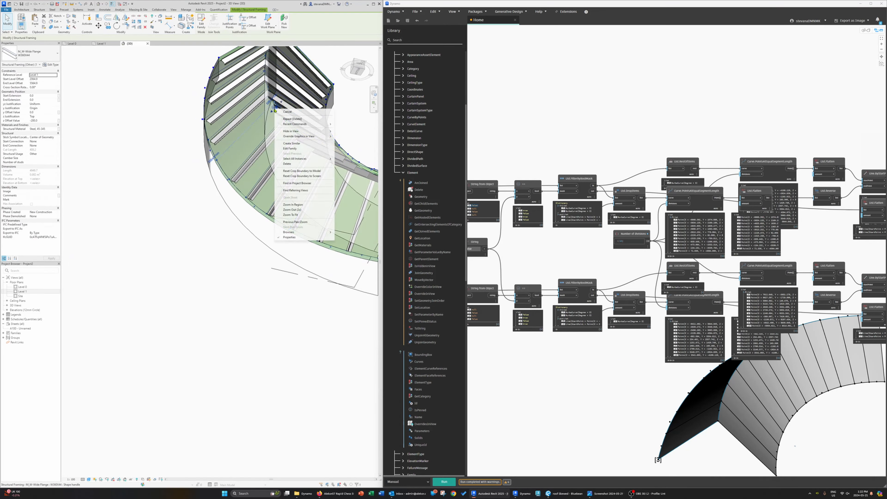
{"action": "mouse_move", "coordinate": [313, 162]}
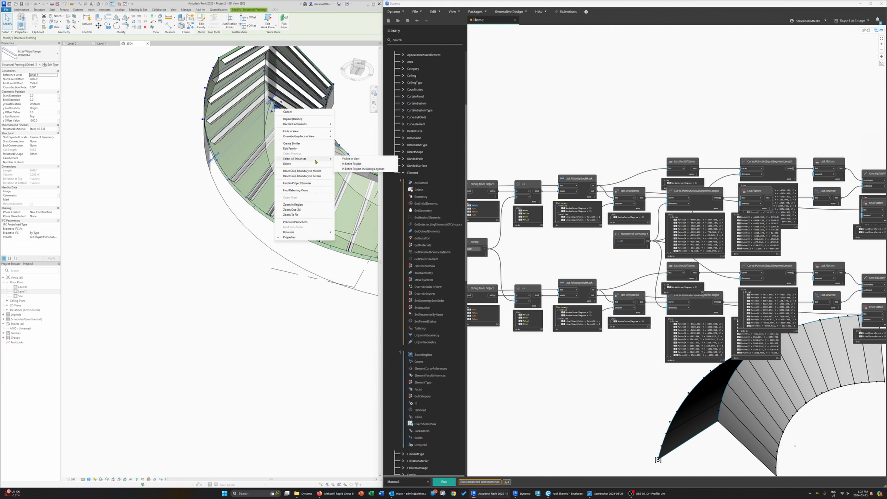
{"action": "left_click", "coordinate": [354, 163]}
{"action": "middle_click_drag", "start_coordinate": [355, 164], "coordinate": [340, 199], "text": "shift"}
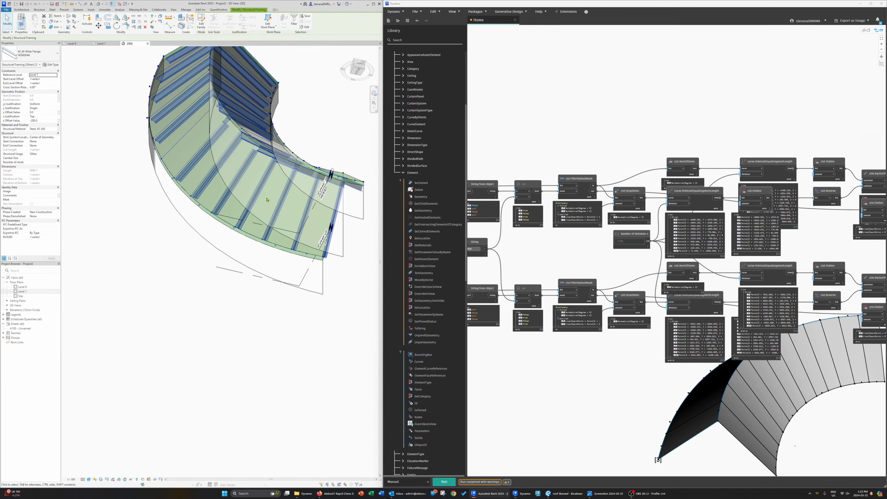
{"action": "key", "text": "Delete"}
Step: Run the graph again to recreate the beams on the roof and inspect them in the 3D view
{"action": "middle_click_drag", "start_coordinate": [533, 248], "coordinate": [521, 285]}
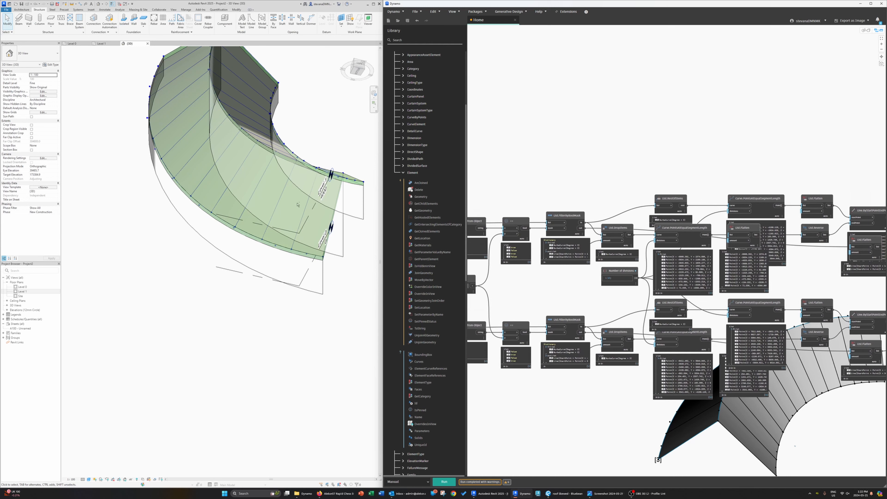
{"action": "middle_click_drag", "start_coordinate": [279, 156], "coordinate": [274, 245], "text": "shift"}
{"action": "left_click", "coordinate": [521, 432]}
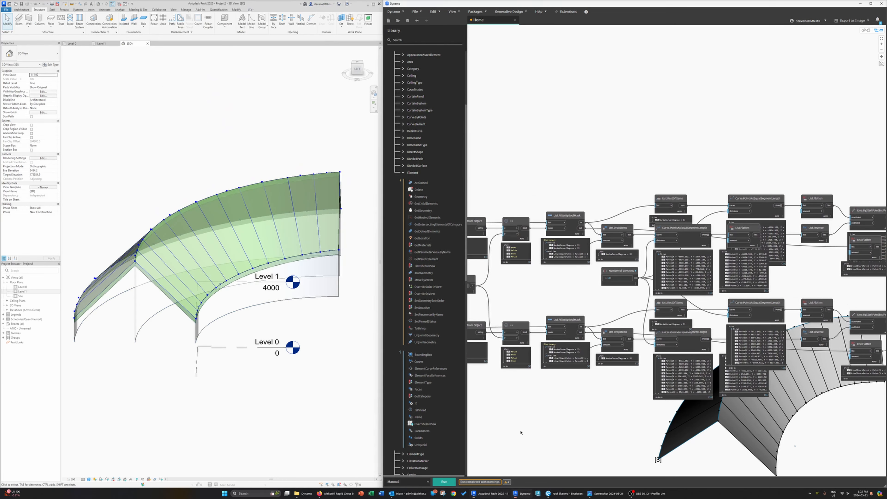
{"action": "left_click", "coordinate": [445, 482]}
{"action": "middle_click_drag", "start_coordinate": [223, 350], "coordinate": [258, 376], "text": "shift"}
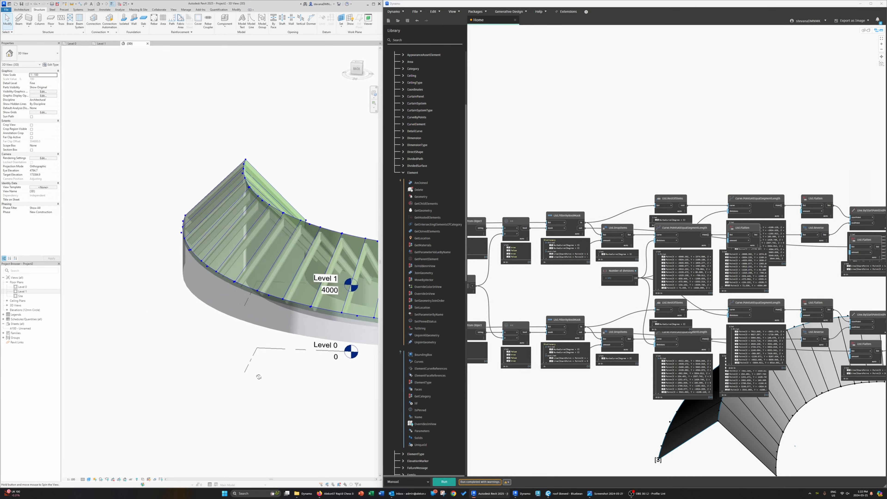
{"action": "scroll", "coordinate": [297, 242], "scroll_direction": "up", "scroll_amount": 3}
{"action": "scroll", "coordinate": [297, 246], "scroll_direction": "down", "scroll_amount": 4}
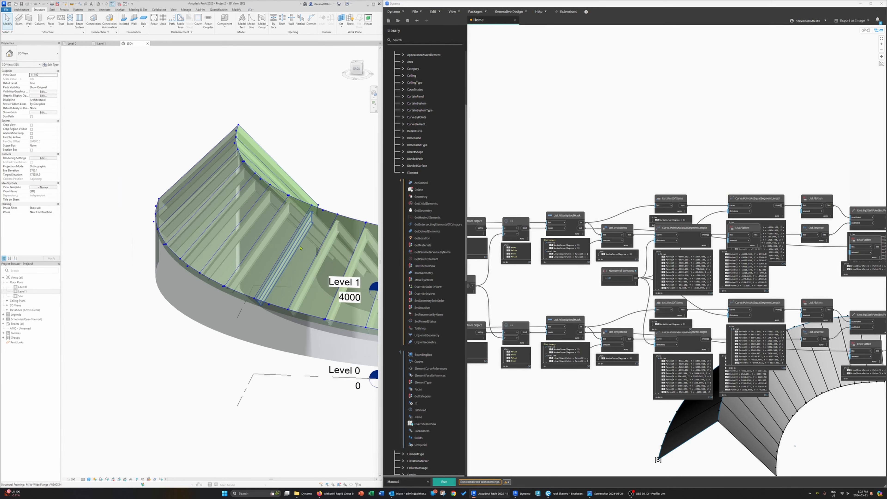
Step: Orbit the 3D view to inspect the beams placed across the curved roof faces
{"action": "mouse_move", "coordinate": [353, 320]}
{"action": "middle_mouse_down"}
{"action": "mouse_move", "coordinate": [294, 331]}
{"action": "mouse_move", "coordinate": [292, 313]}
{"action": "middle_mouse_up"}
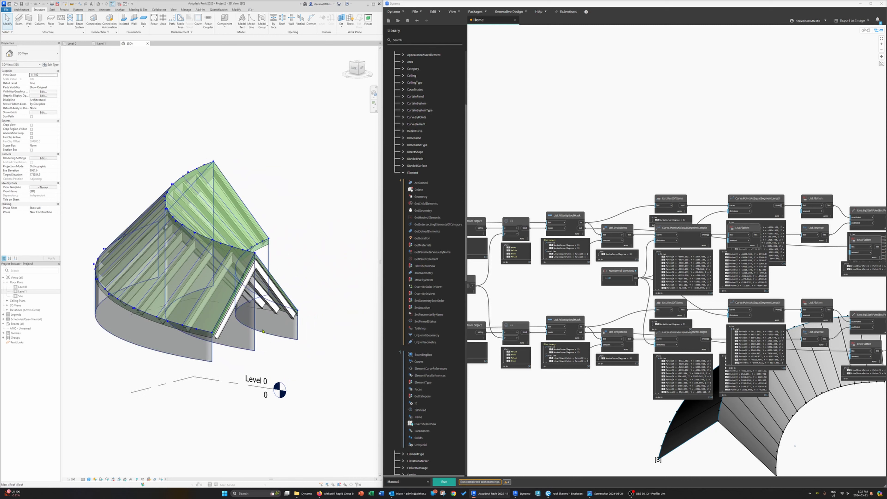
{"action": "left_click", "coordinate": [293, 314]}
{"action": "middle_click_drag", "start_coordinate": [325, 342], "coordinate": [255, 336], "text": "shift"}
{"action": "middle_click_drag", "start_coordinate": [255, 336], "coordinate": [370, 376]}
{"action": "left_click", "coordinate": [295, 277]}
{"action": "left_click", "coordinate": [302, 371]}
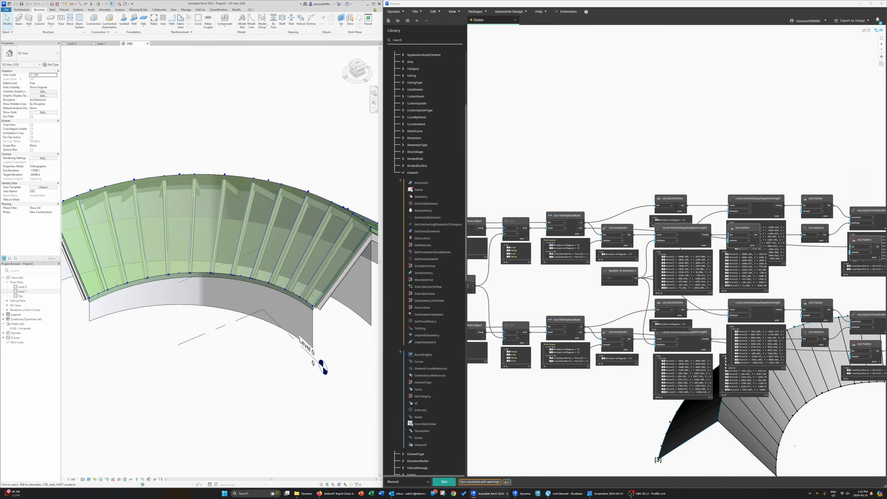
Step: Collapse the data previews of the Curve.PointsAtEqualSegmentLength, List.Flatten and List.DropItems nodes in both beam rows
{"action": "scroll", "coordinate": [621, 283], "scroll_direction": "down", "scroll_amount": 5}
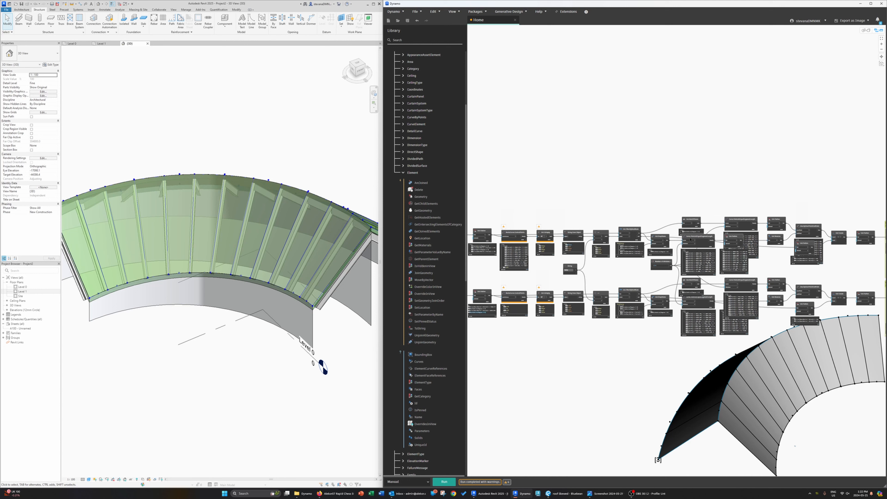
{"action": "scroll", "coordinate": [691, 239], "scroll_direction": "up", "scroll_amount": 5}
{"action": "left_click", "coordinate": [734, 263]}
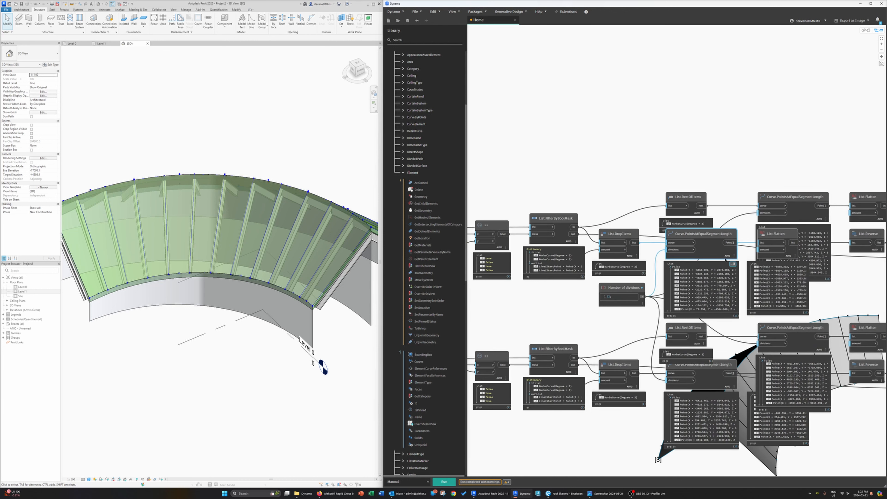
{"action": "left_click_drag", "start_coordinate": [706, 239], "coordinate": [709, 249]}
{"action": "left_click", "coordinate": [703, 223]}
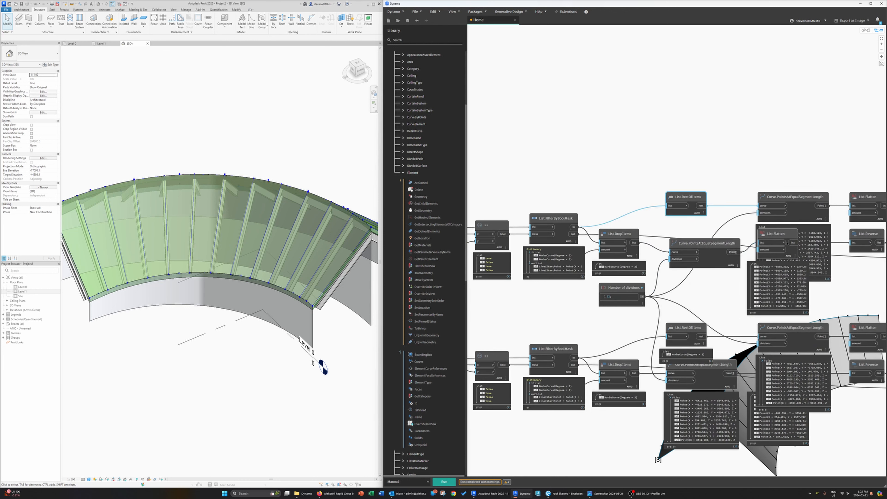
{"action": "mouse_move", "coordinate": [789, 258]}
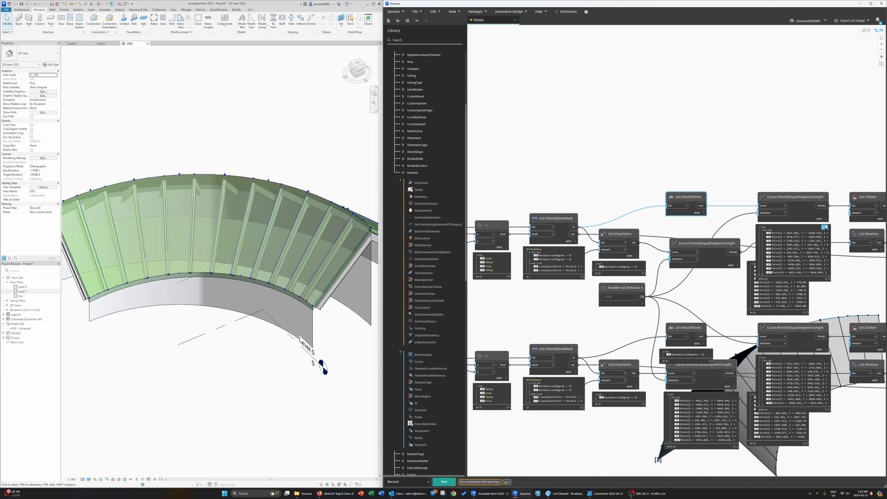
{"action": "left_click", "coordinate": [826, 228]}
{"action": "left_click", "coordinate": [796, 265]}
{"action": "middle_click_drag", "start_coordinate": [803, 293], "coordinate": [770, 242]}
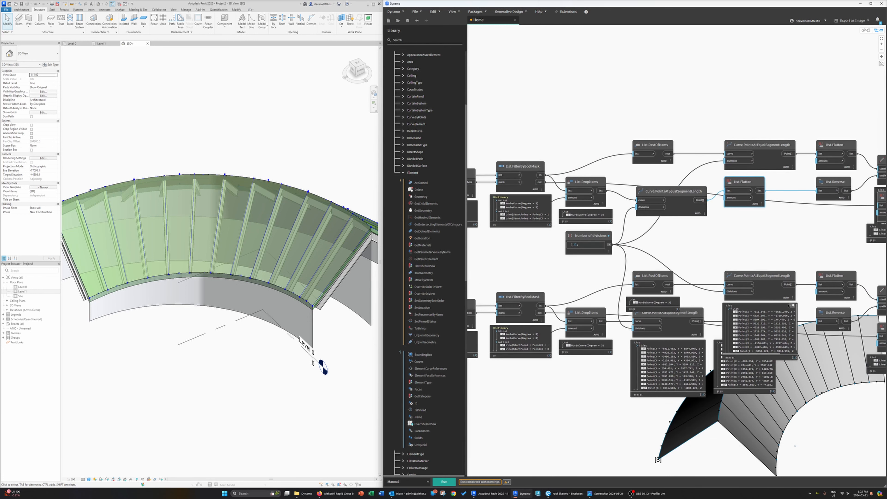
{"action": "left_click", "coordinate": [792, 307]}
{"action": "left_click", "coordinate": [761, 343]}
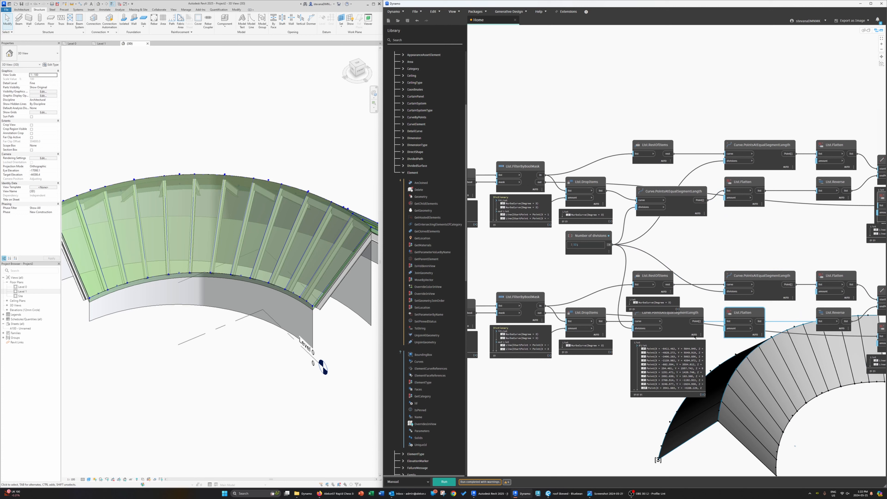
{"action": "left_click", "coordinate": [699, 342]}
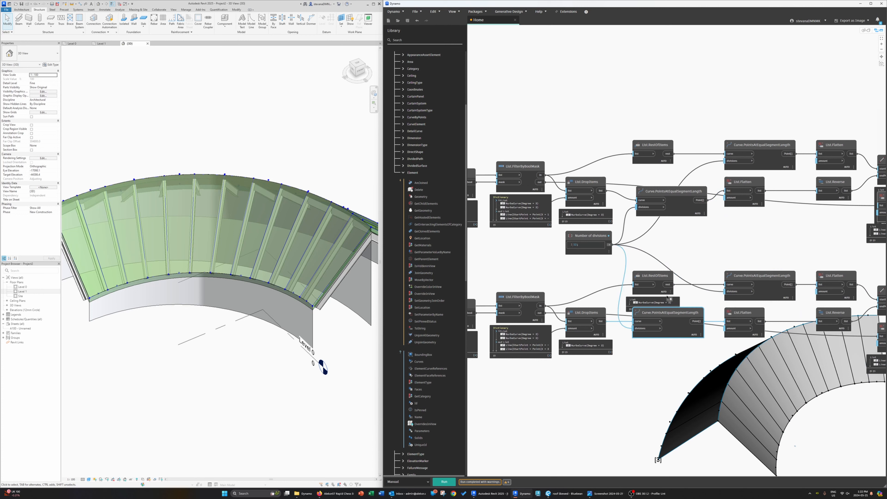
{"action": "left_click", "coordinate": [602, 343]}
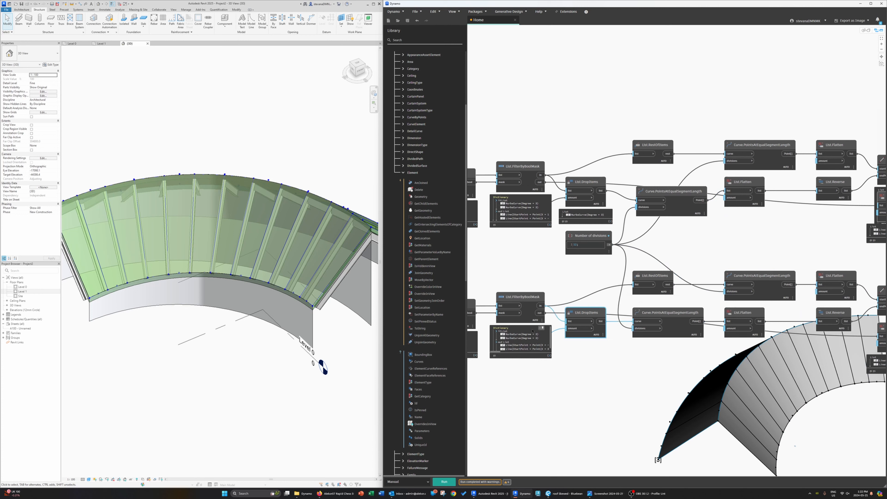
Step: Collapse the data previews of the List.IsEmpty, String from Object, comparison and filter nodes earlier in both rows
{"action": "left_click", "coordinate": [546, 328]}
{"action": "middle_click_drag", "start_coordinate": [548, 371], "coordinate": [696, 368]}
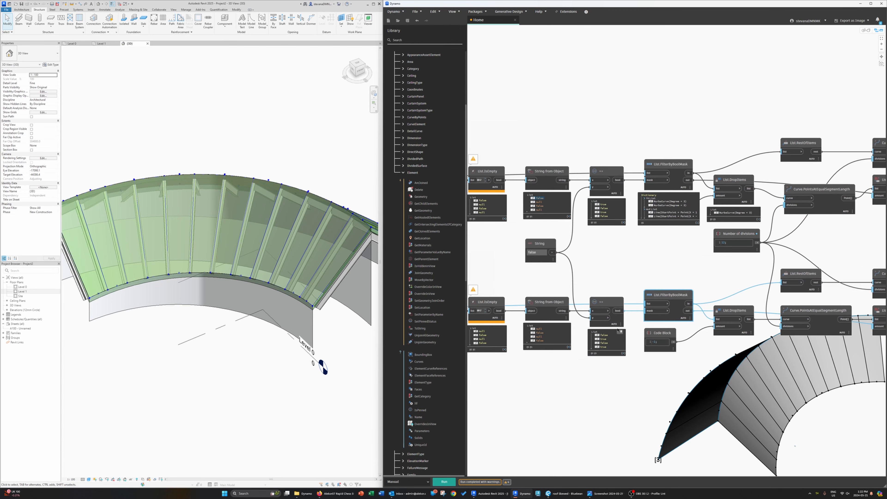
{"action": "left_click", "coordinate": [620, 332]}
{"action": "left_click", "coordinate": [569, 326]}
{"action": "middle_click_drag", "start_coordinate": [494, 333], "coordinate": [590, 328]}
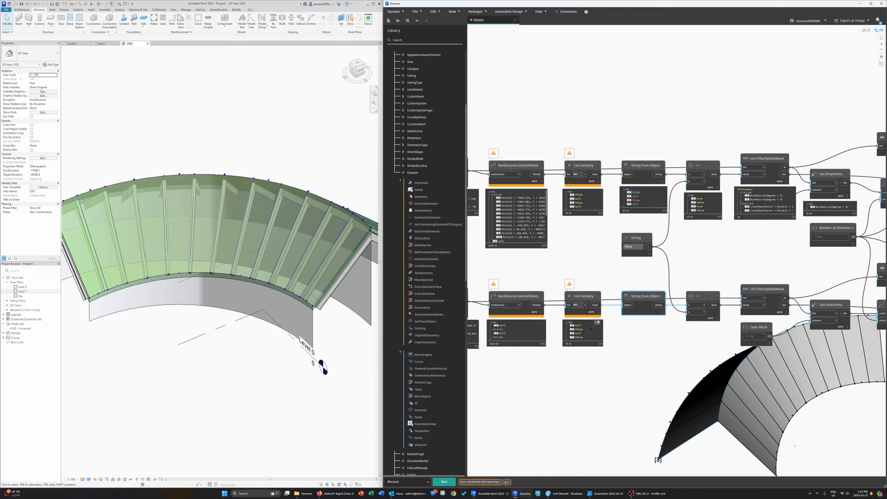
{"action": "left_click", "coordinate": [595, 324]}
{"action": "left_click", "coordinate": [540, 325]}
{"action": "middle_click_drag", "start_coordinate": [541, 192], "coordinate": [630, 241]}
{"action": "left_click", "coordinate": [630, 241]}
{"action": "left_click", "coordinate": [686, 241]}
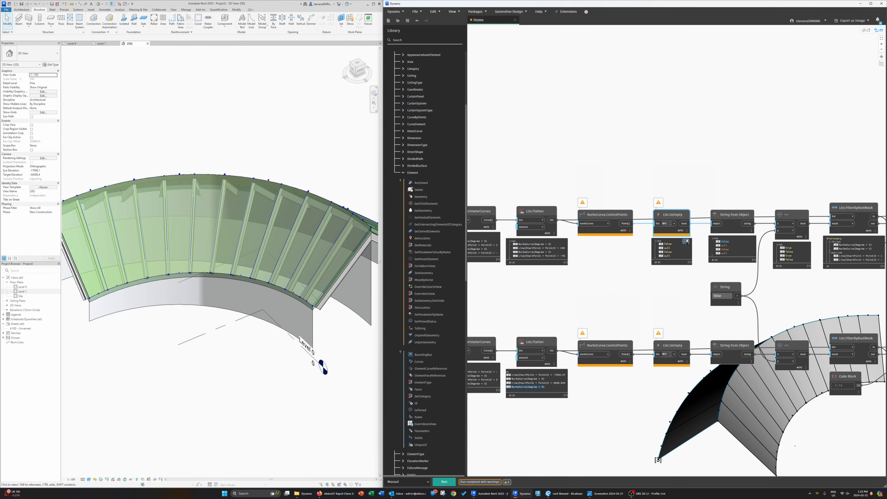
{"action": "left_click", "coordinate": [750, 239]}
{"action": "left_click", "coordinate": [805, 245]}
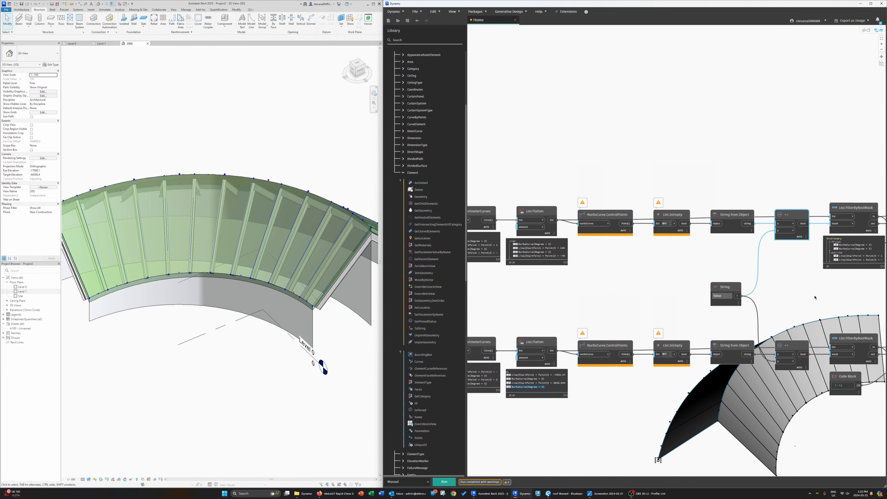
{"action": "middle_click_drag", "start_coordinate": [805, 245], "coordinate": [685, 251]}
{"action": "left_click", "coordinate": [753, 244]}
{"action": "middle_click_drag", "start_coordinate": [753, 244], "coordinate": [519, 230]}
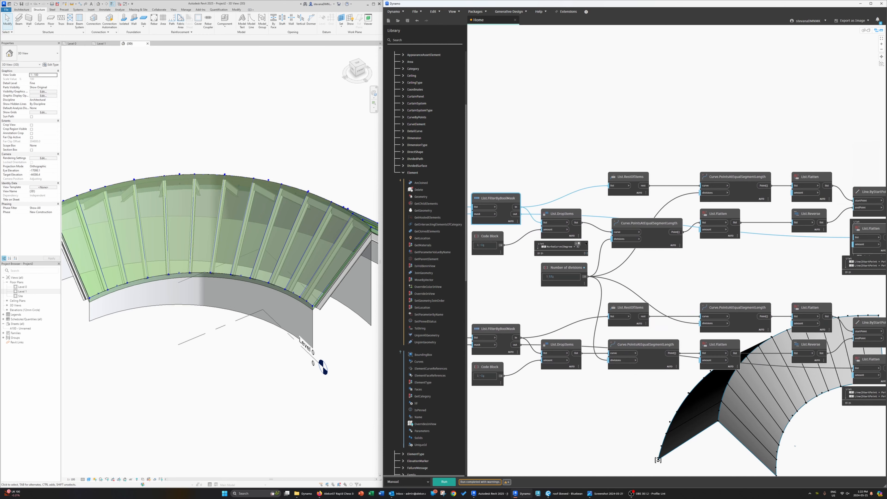
Step: Collapse the data previews of the Line.ByStartPointEndPoint and List.Flatten nodes feeding the beam groups
{"action": "left_click", "coordinate": [579, 245]}
{"action": "middle_click_drag", "start_coordinate": [679, 273], "coordinate": [436, 272]}
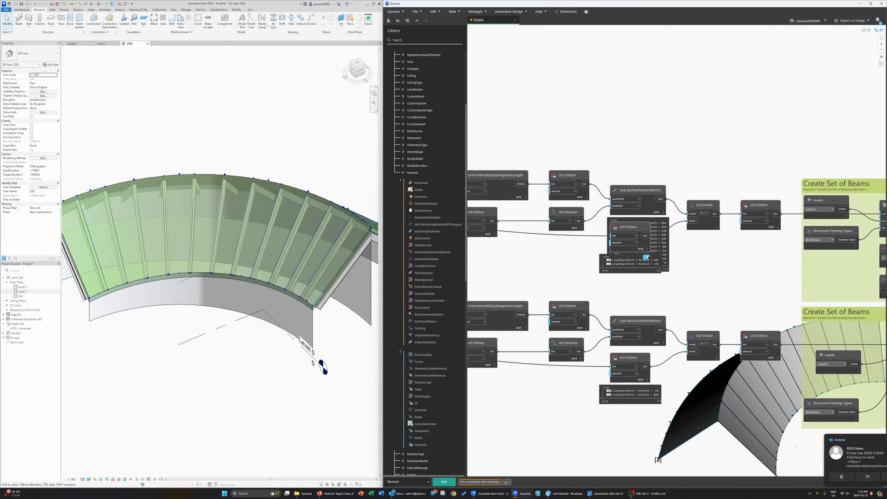
{"action": "left_click", "coordinate": [648, 257]}
{"action": "left_click", "coordinate": [662, 220]}
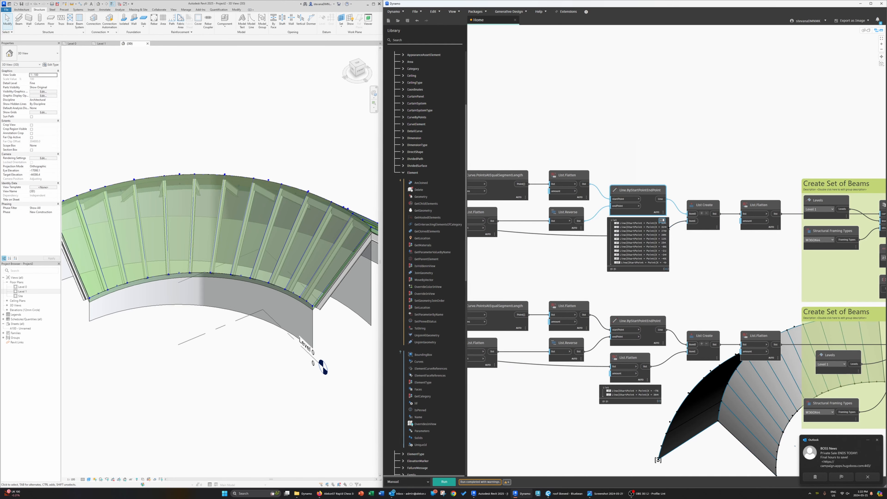
{"action": "middle_click_drag", "start_coordinate": [720, 283], "coordinate": [585, 237]}
{"action": "middle_click_drag", "start_coordinate": [546, 263], "coordinate": [704, 211]}
{"action": "left_click", "coordinate": [633, 296]}
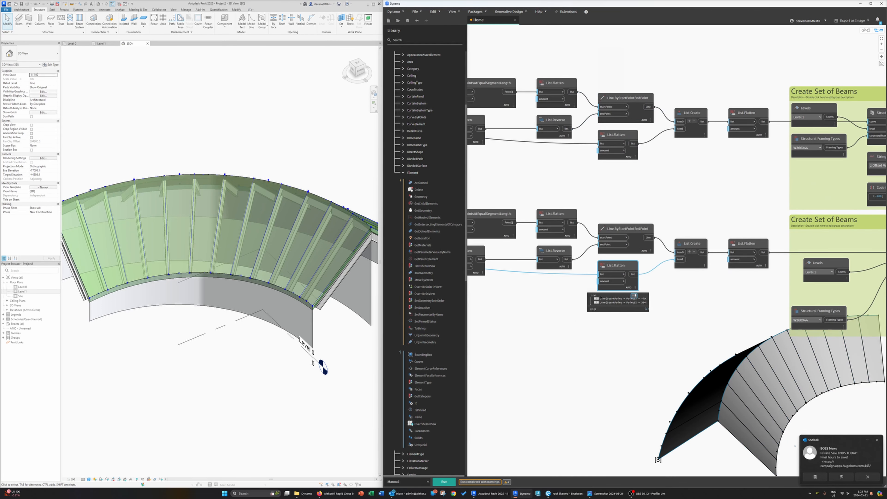
Step: Collapse the data previews of the Surface.PerimeterCurves and List.Flatten nodes at the start of both rows
{"action": "mouse_move", "coordinate": [563, 261]}
{"action": "middle_mouse_down"}
{"action": "mouse_move", "coordinate": [684, 293]}
{"action": "mouse_move", "coordinate": [812, 288]}
{"action": "middle_mouse_up"}
{"action": "middle_click_drag", "start_coordinate": [543, 322], "coordinate": [739, 318]}
{"action": "middle_click_drag", "start_coordinate": [489, 317], "coordinate": [641, 315]}
{"action": "middle_click_drag", "start_coordinate": [567, 314], "coordinate": [640, 312]}
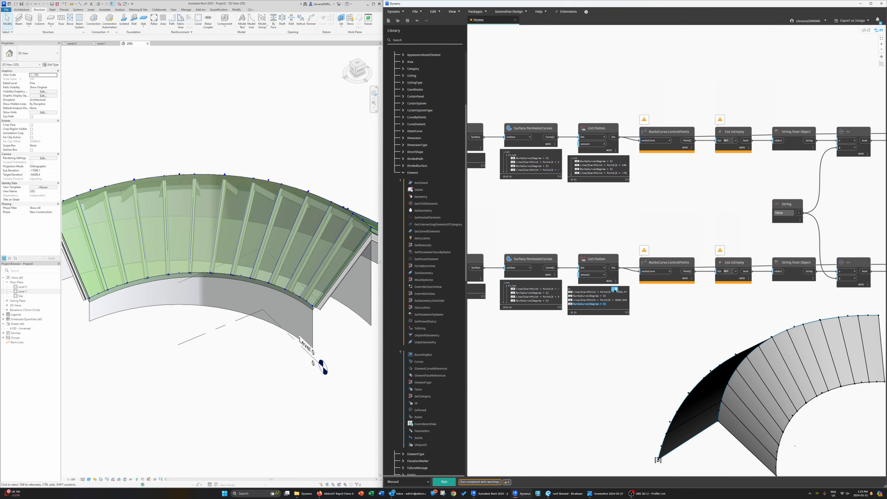
{"action": "left_click", "coordinate": [580, 160]}
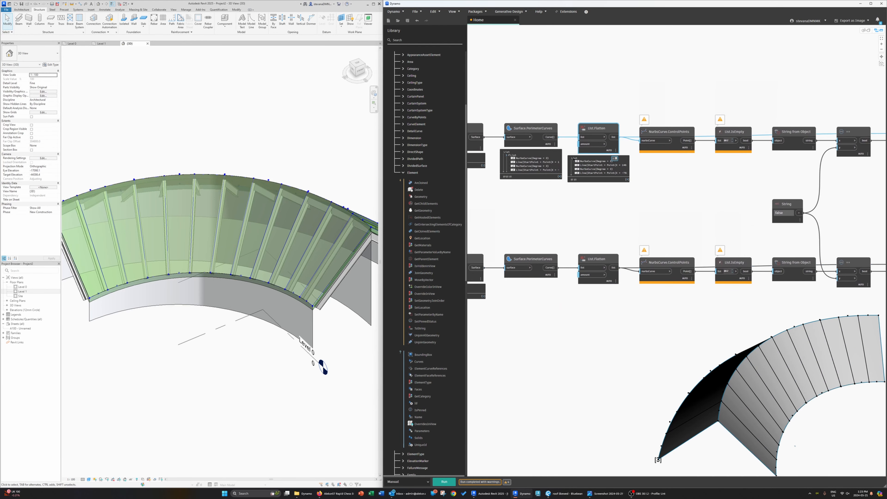
{"action": "left_click", "coordinate": [553, 152]}
{"action": "middle_click_drag", "start_coordinate": [525, 221], "coordinate": [710, 238]}
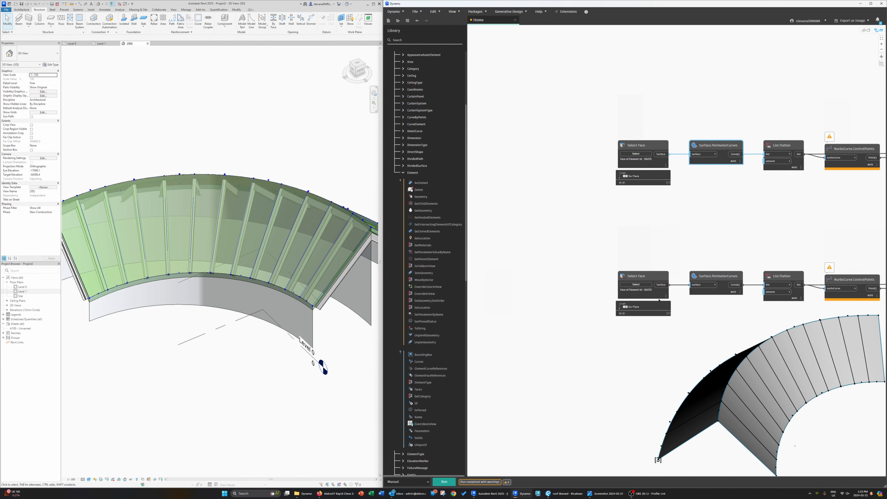
Step: Collapse the previews of both Select Face nodes and clear the node selection
{"action": "left_click", "coordinate": [665, 305]}
{"action": "left_click", "coordinate": [665, 174]}
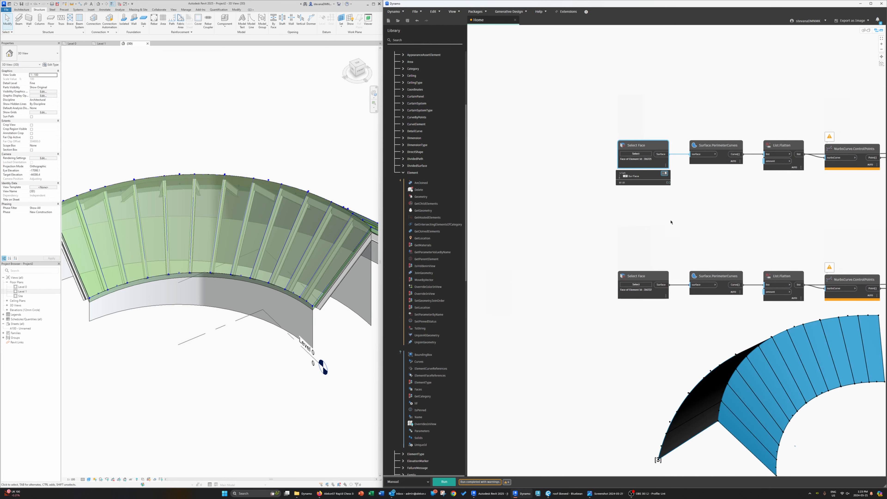
{"action": "scroll", "coordinate": [671, 223], "scroll_direction": "down", "scroll_amount": 6}
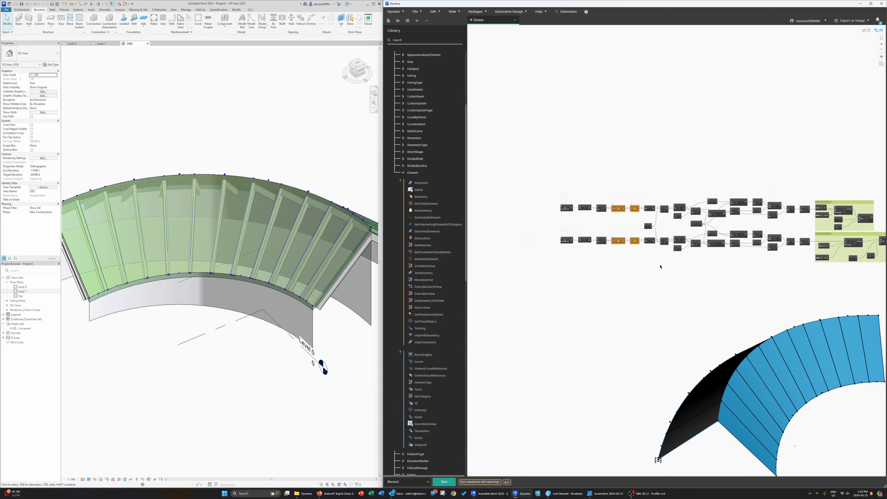
{"action": "scroll", "coordinate": [660, 267], "scroll_direction": "up", "scroll_amount": 2}
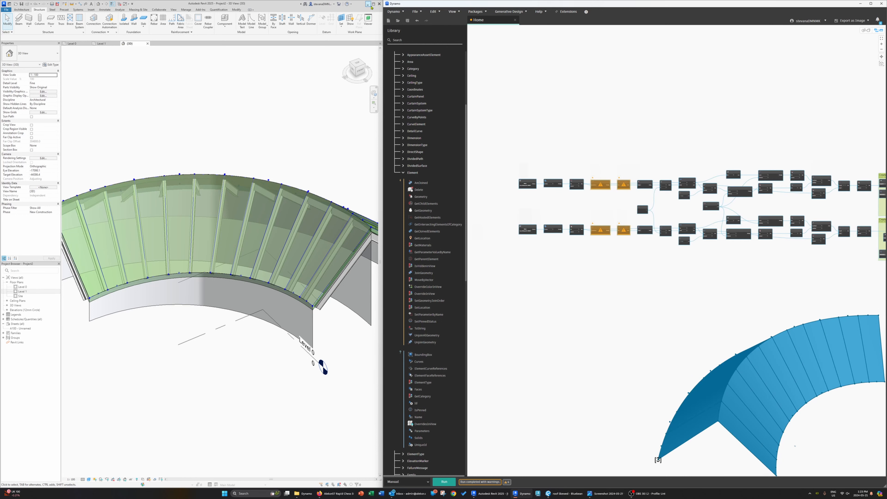
{"action": "left_click", "coordinate": [433, 12]}
{"action": "left_click", "coordinate": [450, 121]}
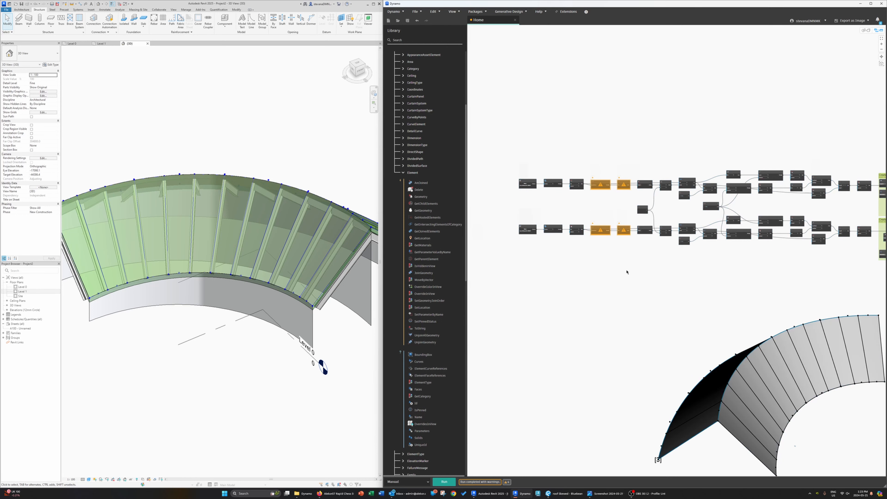
Step: Replace the duplicate Code Block with one shared Code Block feeding both List.DropItems nodes, and reposition the Number of divisions node
{"action": "middle_click_drag", "start_coordinate": [606, 275], "coordinate": [745, 316]}
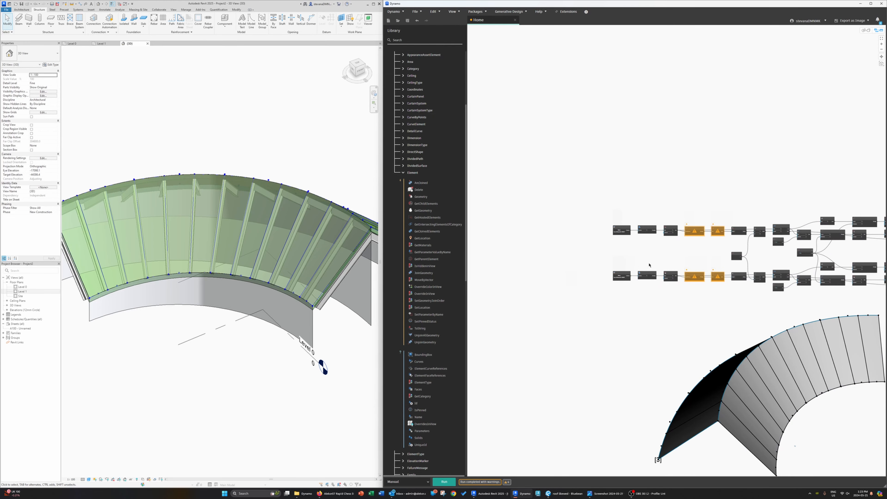
{"action": "scroll", "coordinate": [653, 268], "scroll_direction": "up", "scroll_amount": 6}
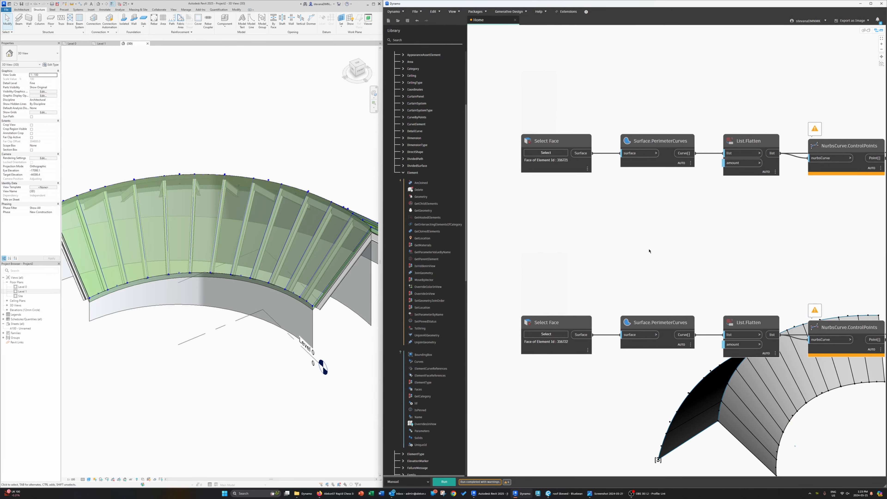
{"action": "middle_click_drag", "start_coordinate": [626, 253], "coordinate": [527, 245]}
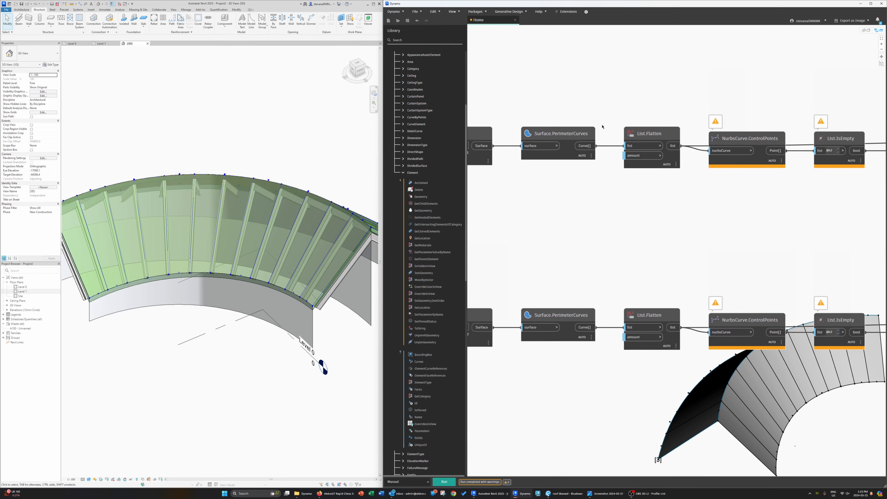
{"action": "middle_click_drag", "start_coordinate": [696, 292], "coordinate": [660, 267]}
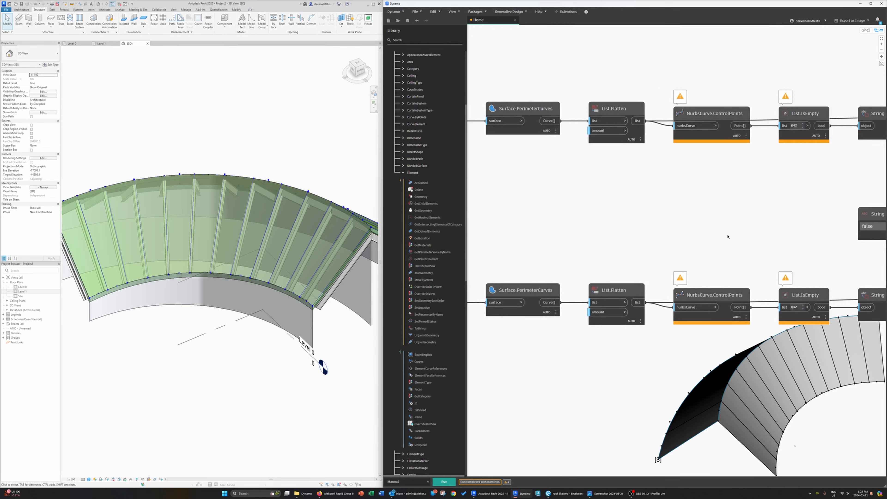
{"action": "middle_click_drag", "start_coordinate": [726, 234], "coordinate": [623, 204]}
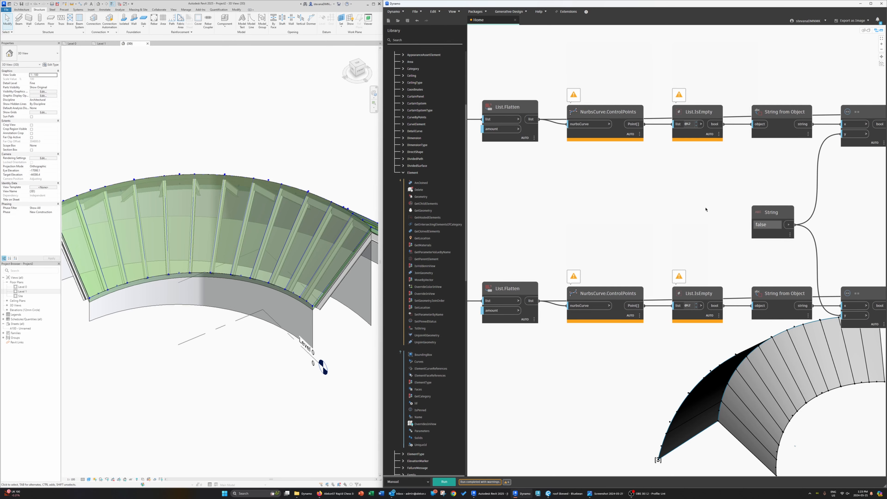
{"action": "middle_click_drag", "start_coordinate": [705, 209], "coordinate": [611, 204]}
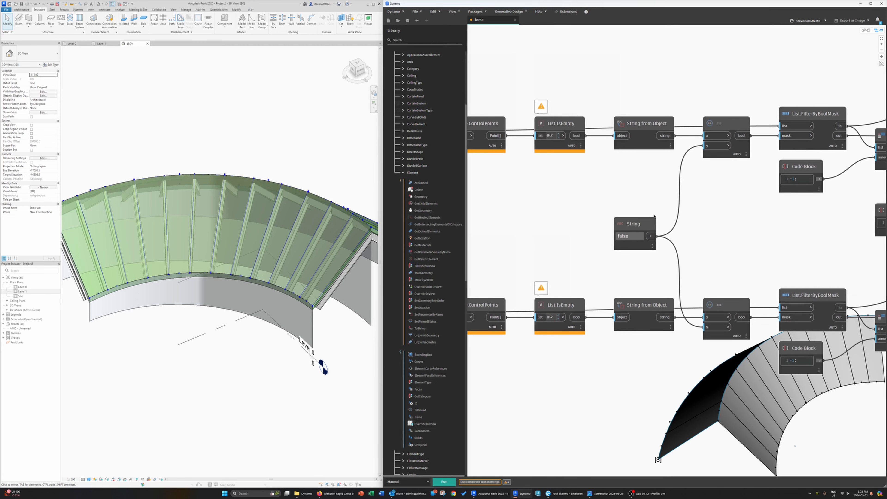
{"action": "middle_click_drag", "start_coordinate": [709, 192], "coordinate": [670, 202]}
{"action": "left_click_drag", "start_coordinate": [700, 334], "coordinate": [700, 198]}
{"action": "left_click_drag", "start_coordinate": [727, 168], "coordinate": [760, 223]}
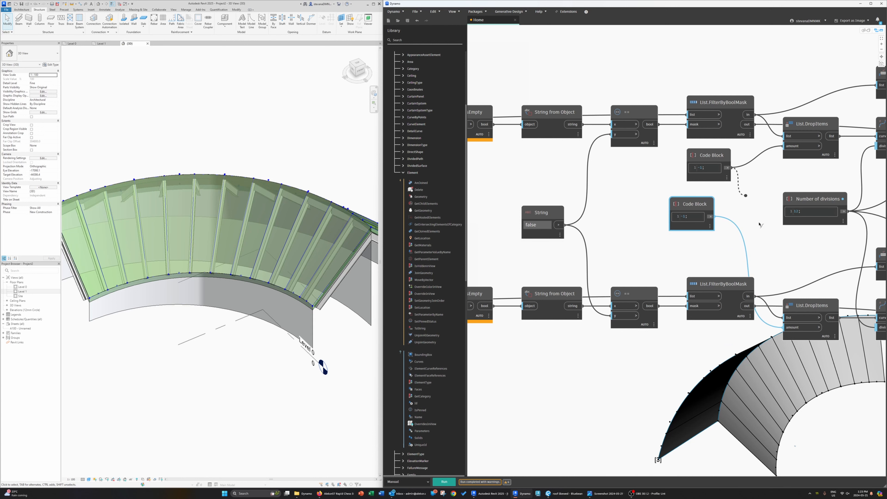
{"action": "left_click_drag", "start_coordinate": [696, 201], "coordinate": [695, 213]}
{"action": "key", "text": "Delete"}
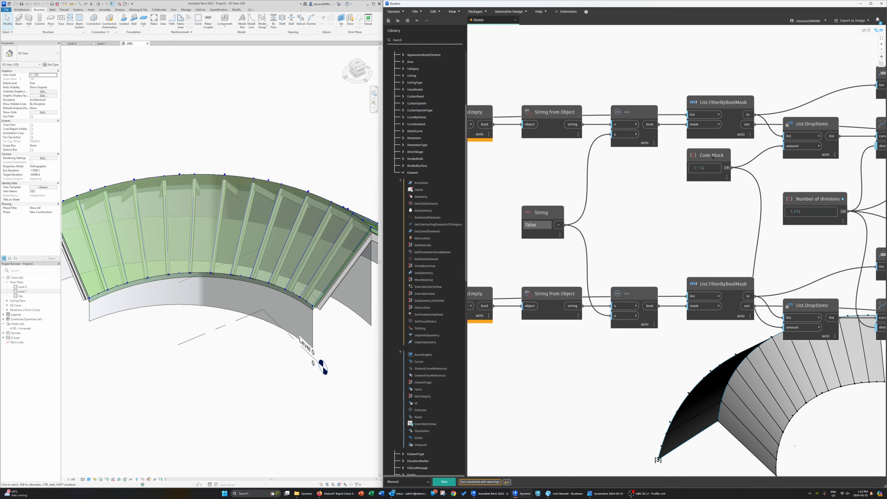
{"action": "left_click_drag", "start_coordinate": [713, 157], "coordinate": [694, 214]}
{"action": "middle_click_drag", "start_coordinate": [661, 258], "coordinate": [500, 254]}
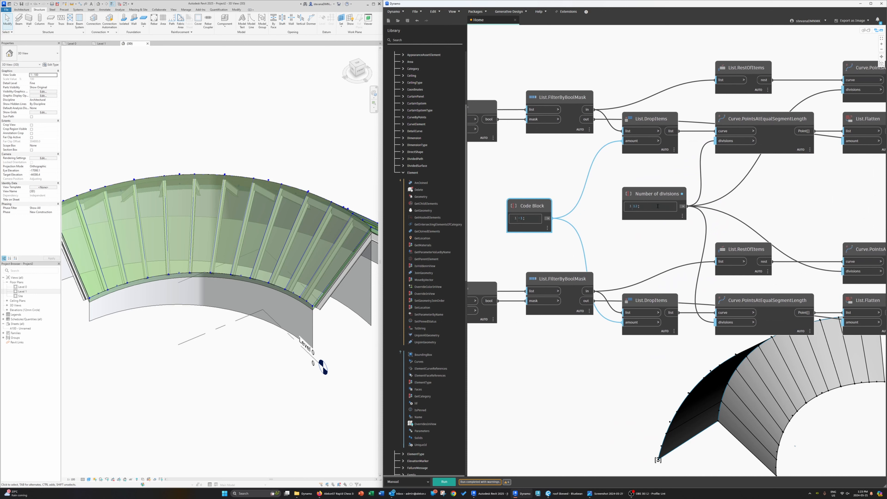
{"action": "left_click_drag", "start_coordinate": [656, 194], "coordinate": [660, 201]}
{"action": "middle_click_drag", "start_coordinate": [758, 263], "coordinate": [721, 271]}
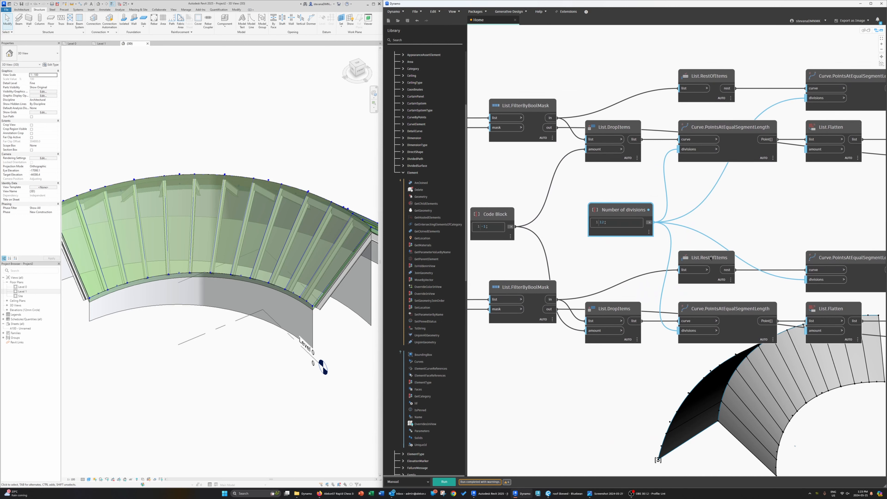
Step: Nudge the lower List.RestOfItems node and reposition both Create Set of Beams groups on the canvas
{"action": "left_click_drag", "start_coordinate": [711, 258], "coordinate": [718, 264]}
{"action": "middle_click_drag", "start_coordinate": [738, 245], "coordinate": [731, 246]}
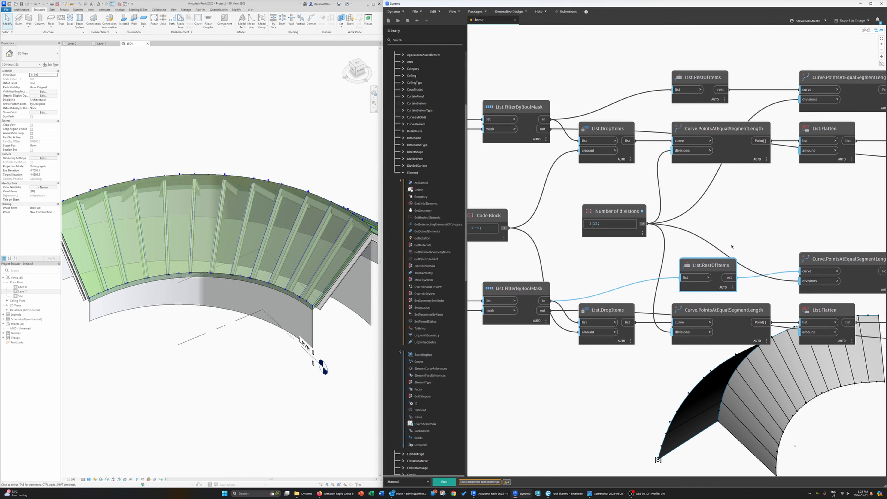
{"action": "scroll", "coordinate": [715, 244], "scroll_direction": "down", "scroll_amount": 2}
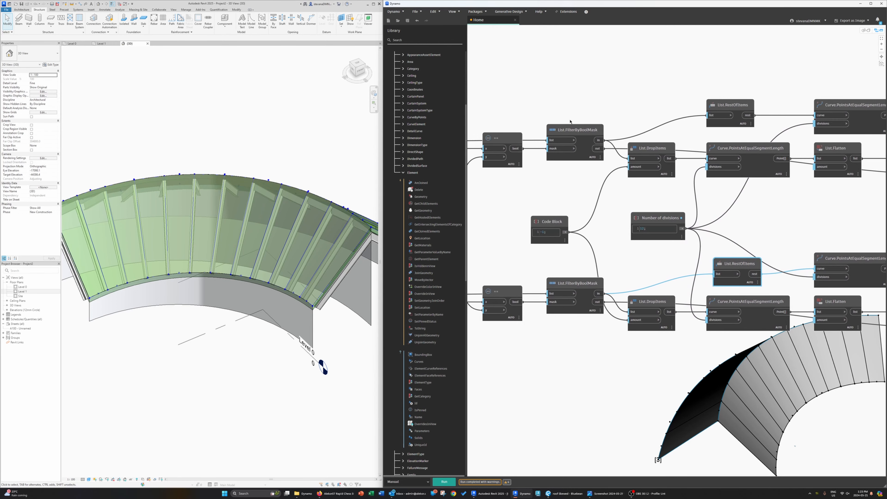
{"action": "mouse_move", "coordinate": [597, 166]}
{"action": "middle_click_drag", "start_coordinate": [718, 211], "coordinate": [545, 211]}
{"action": "scroll", "coordinate": [544, 211], "scroll_direction": "down", "scroll_amount": 3}
{"action": "middle_click_drag", "start_coordinate": [849, 213], "coordinate": [636, 216]}
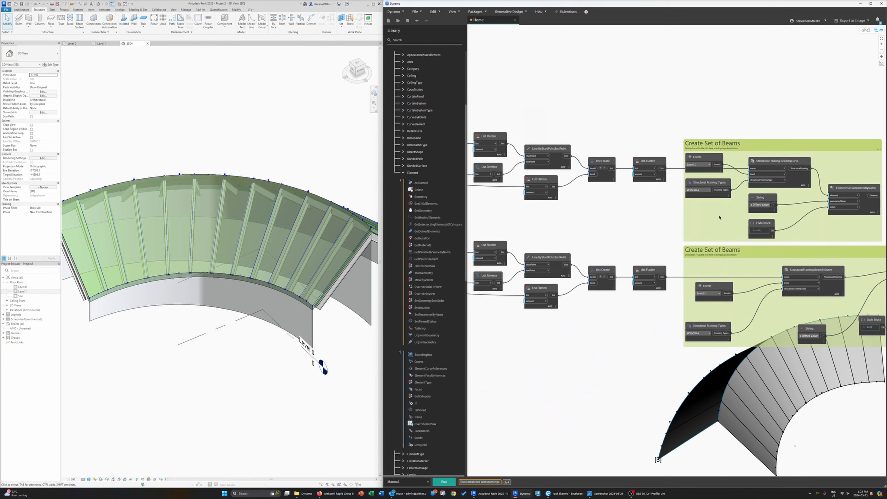
{"action": "middle_click_drag", "start_coordinate": [713, 217], "coordinate": [670, 213]}
{"action": "left_click_drag", "start_coordinate": [704, 148], "coordinate": [727, 132]}
{"action": "left_click_drag", "start_coordinate": [728, 251], "coordinate": [742, 250]}
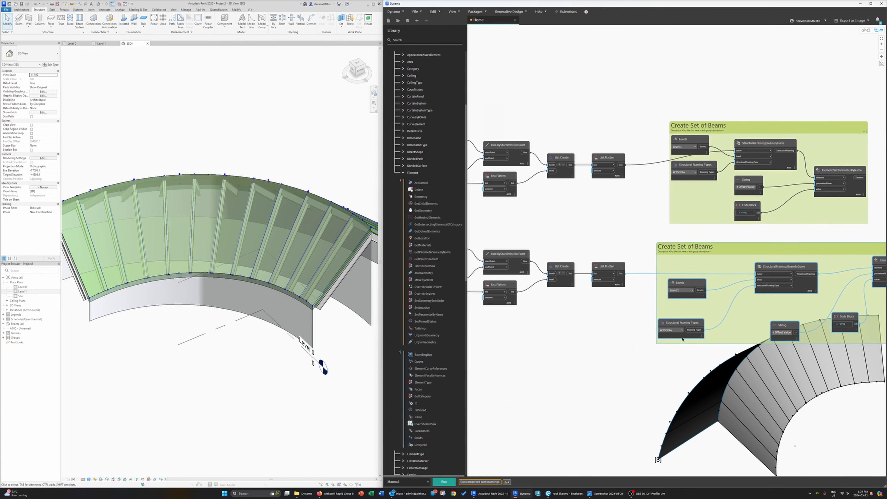
Step: Inspect the placed beams along the roof faces in the Revit 3D view
{"action": "scroll", "coordinate": [683, 339], "scroll_direction": "up", "scroll_amount": 3}
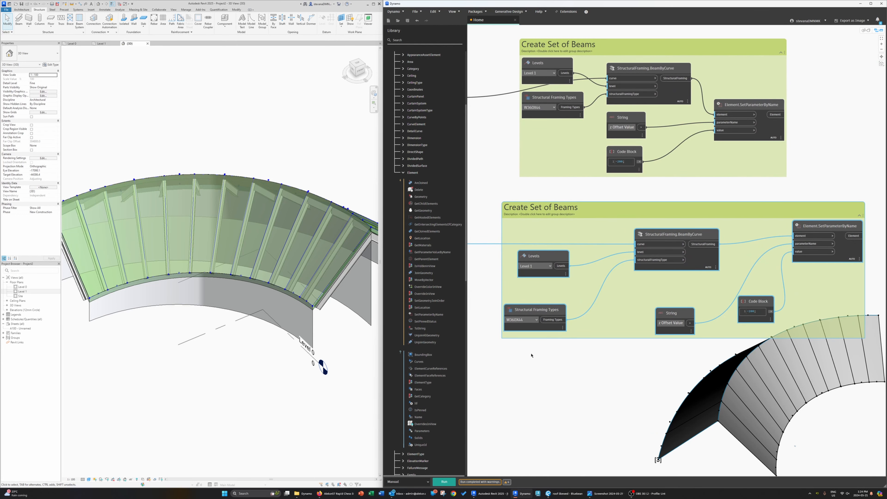
{"action": "middle_click_drag", "start_coordinate": [531, 356], "coordinate": [553, 357]}
{"action": "left_click", "coordinate": [362, 370]}
{"action": "middle_click_drag", "start_coordinate": [362, 376], "coordinate": [238, 260], "text": "shift"}
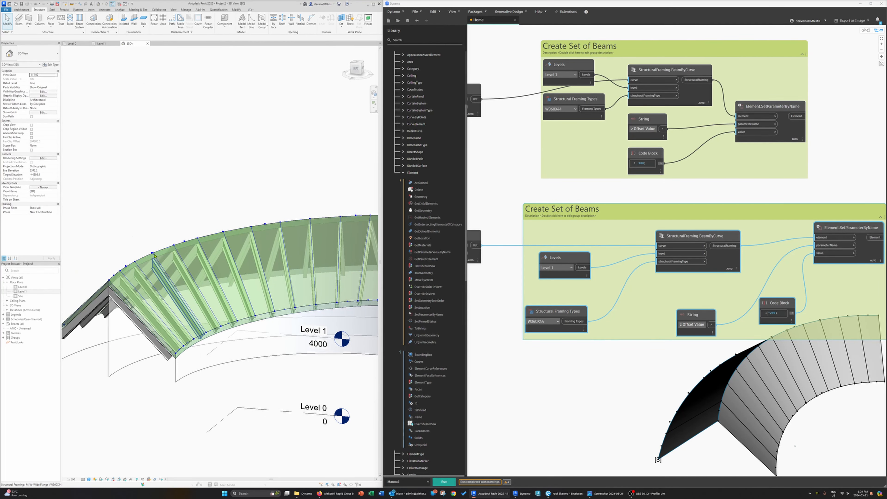
{"action": "scroll", "coordinate": [185, 294], "scroll_direction": "up", "scroll_amount": 5}
{"action": "scroll", "coordinate": [186, 294], "scroll_direction": "down", "scroll_amount": 5}
{"action": "middle_click_drag", "start_coordinate": [293, 349], "coordinate": [183, 351], "text": "shift"}
{"action": "scroll", "coordinate": [515, 318], "scroll_direction": "down", "scroll_amount": 5}
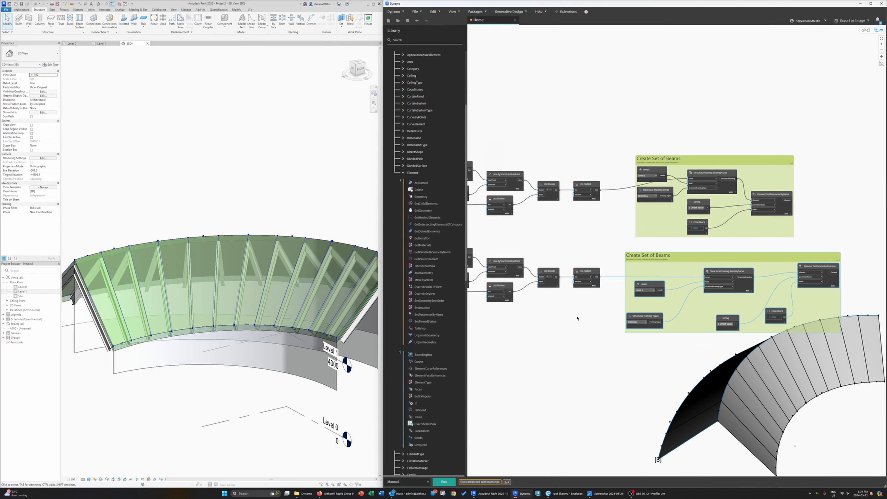
{"action": "scroll", "coordinate": [557, 328], "scroll_direction": "up", "scroll_amount": 5}
{"action": "middle_click_drag", "start_coordinate": [556, 327], "coordinate": [605, 368]}
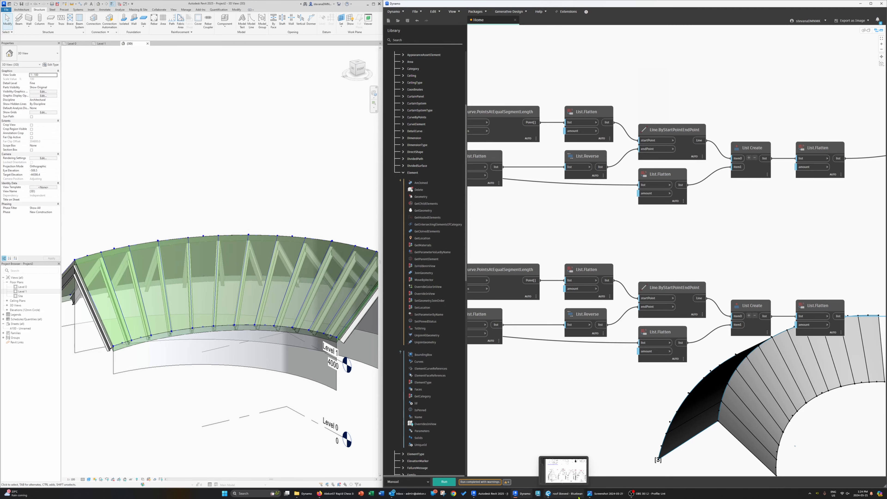
Step: Switch to the roof drawing PDF and review the framing plans and roof sections, then return
{"action": "left_click", "coordinate": [564, 493]}
{"action": "scroll", "coordinate": [399, 176], "scroll_direction": "up", "scroll_amount": 6}
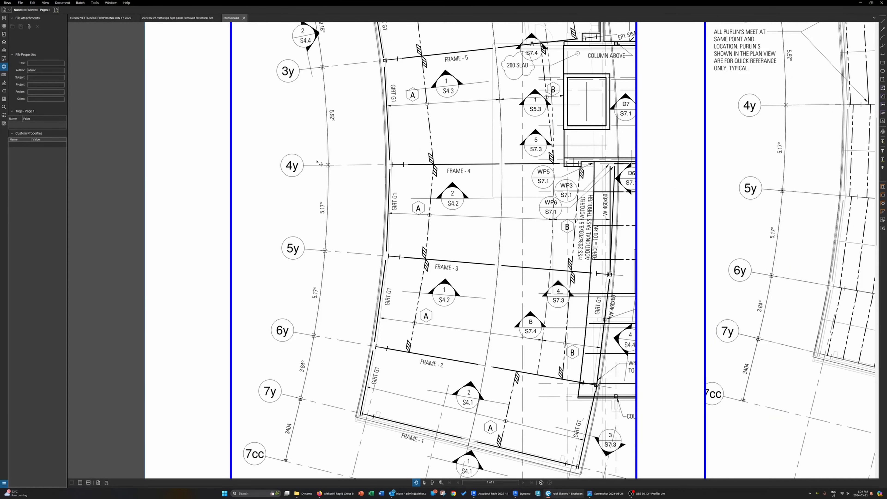
{"action": "scroll", "coordinate": [326, 244], "scroll_direction": "down", "scroll_amount": 2}
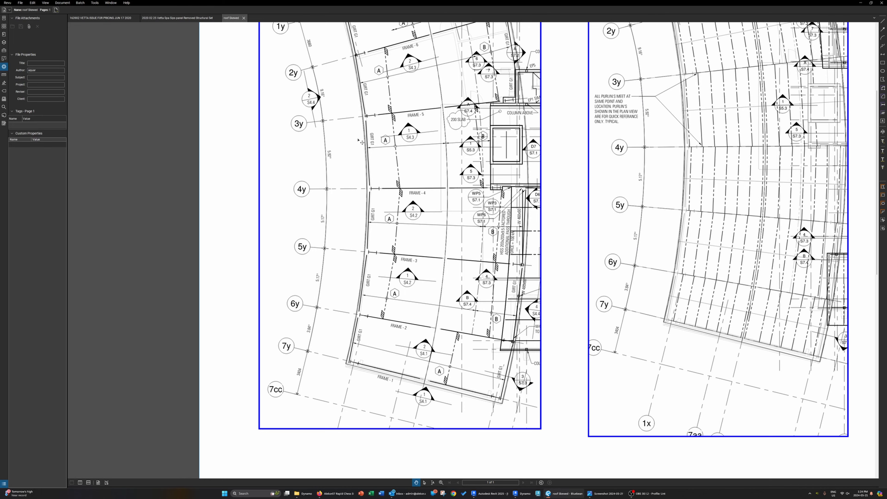
{"action": "mouse_move", "coordinate": [357, 144]}
{"action": "middle_mouse_down"}
{"action": "mouse_move", "coordinate": [328, 258]}
{"action": "mouse_move", "coordinate": [328, 305]}
{"action": "mouse_move", "coordinate": [269, 218]}
{"action": "middle_mouse_up"}
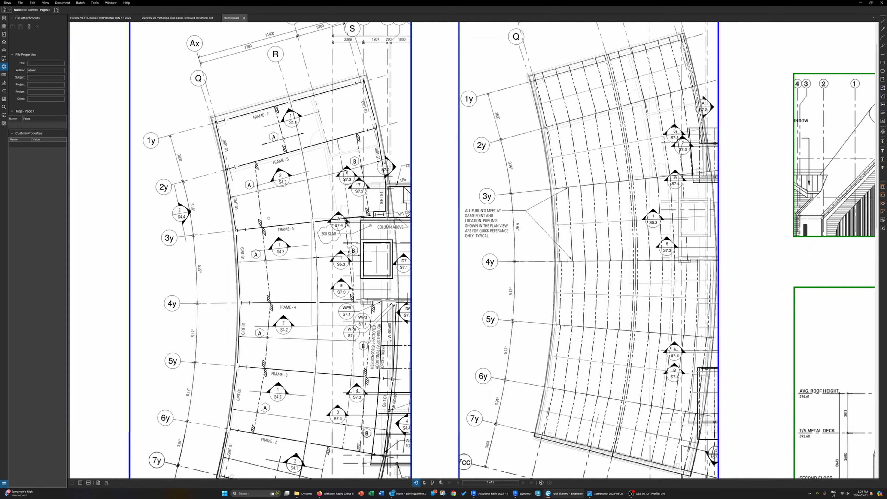
{"action": "middle_click_drag", "start_coordinate": [613, 236], "coordinate": [395, 234]}
{"action": "mouse_move", "coordinate": [637, 304]}
{"action": "middle_mouse_down"}
{"action": "mouse_move", "coordinate": [622, 299]}
{"action": "mouse_move", "coordinate": [530, 95]}
{"action": "middle_mouse_up"}
{"action": "scroll", "coordinate": [549, 167], "scroll_direction": "down", "scroll_amount": 1}
{"action": "middle_click_drag", "start_coordinate": [499, 196], "coordinate": [606, 54]}
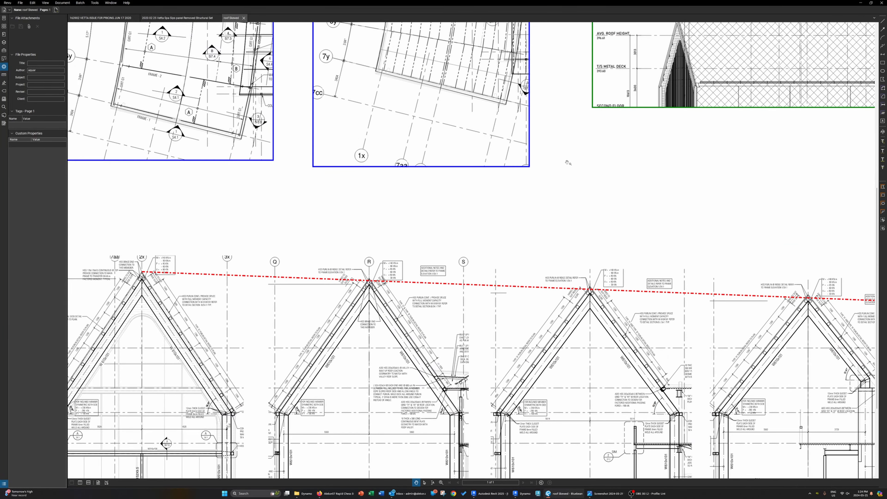
{"action": "middle_click_drag", "start_coordinate": [435, 278], "coordinate": [482, 206]}
{"action": "mouse_move", "coordinate": [370, 135]}
{"action": "middle_mouse_down"}
{"action": "mouse_move", "coordinate": [507, 295]}
{"action": "mouse_move", "coordinate": [527, 367]}
{"action": "middle_mouse_up"}
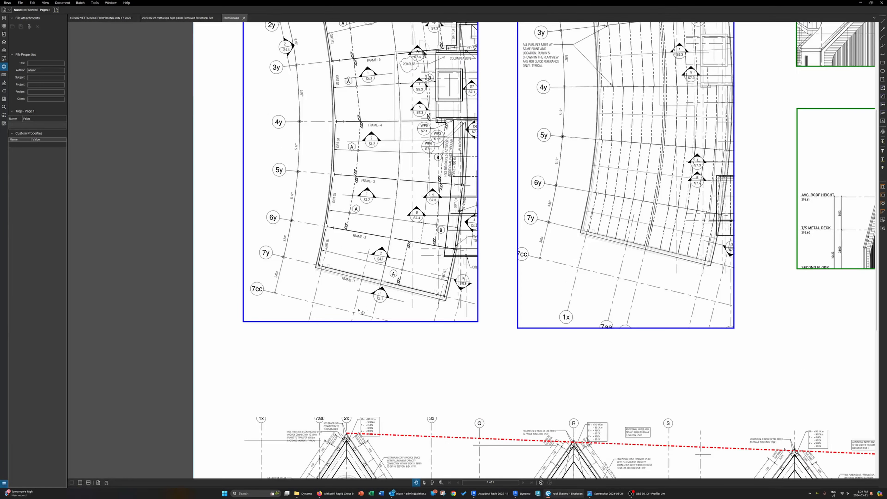
{"action": "left_click", "coordinate": [860, 4]}
Step: Review the graph's beam-generation nodes, from the division nodes to the Create Set of Beams groups
{"action": "middle_click_drag", "start_coordinate": [734, 243], "coordinate": [725, 226]}
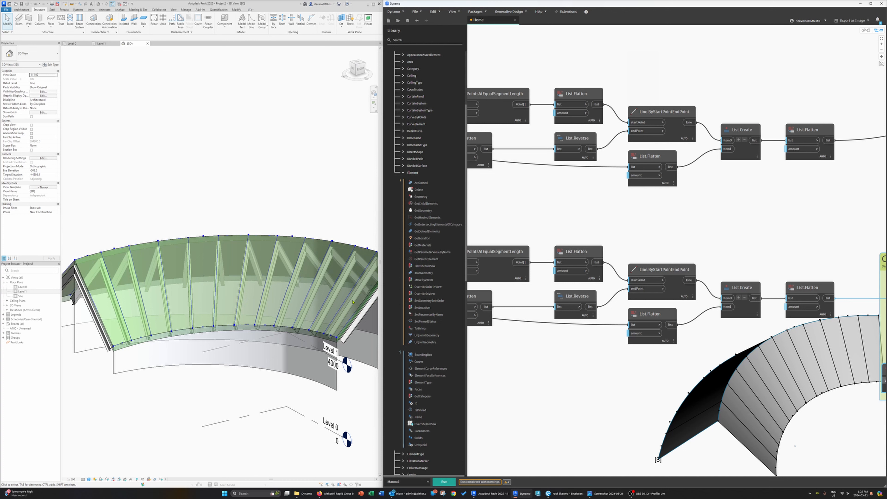
{"action": "middle_click_drag", "start_coordinate": [695, 358], "coordinate": [609, 336]}
{"action": "middle_click_drag", "start_coordinate": [590, 204], "coordinate": [717, 284]}
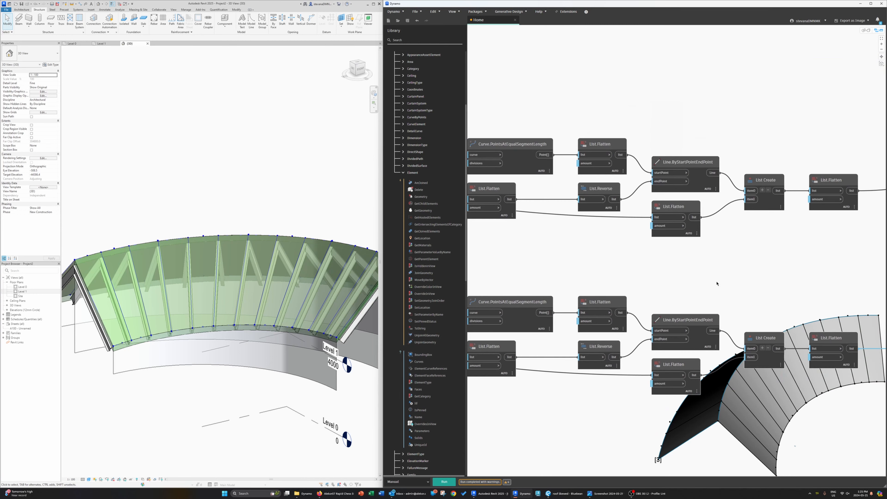
{"action": "middle_click_drag", "start_coordinate": [565, 231], "coordinate": [801, 230]}
{"action": "scroll", "coordinate": [569, 230], "scroll_direction": "down", "scroll_amount": 2}
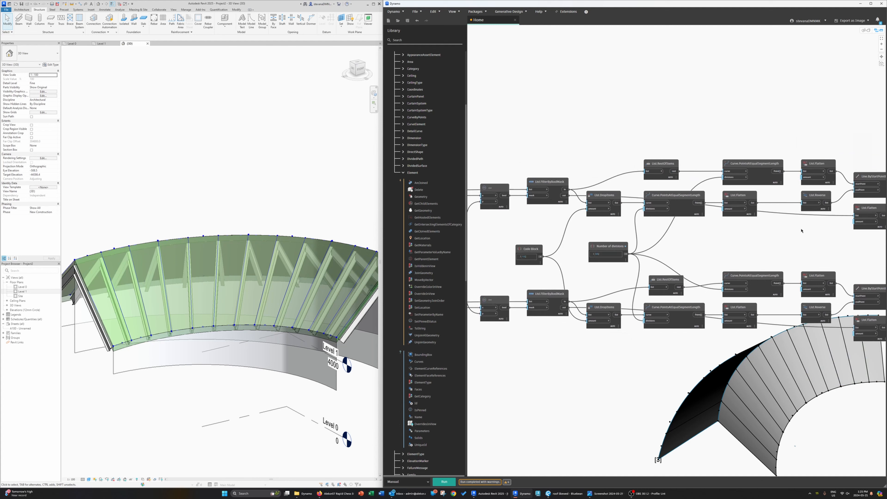
{"action": "scroll", "coordinate": [608, 192], "scroll_direction": "up", "scroll_amount": 1}
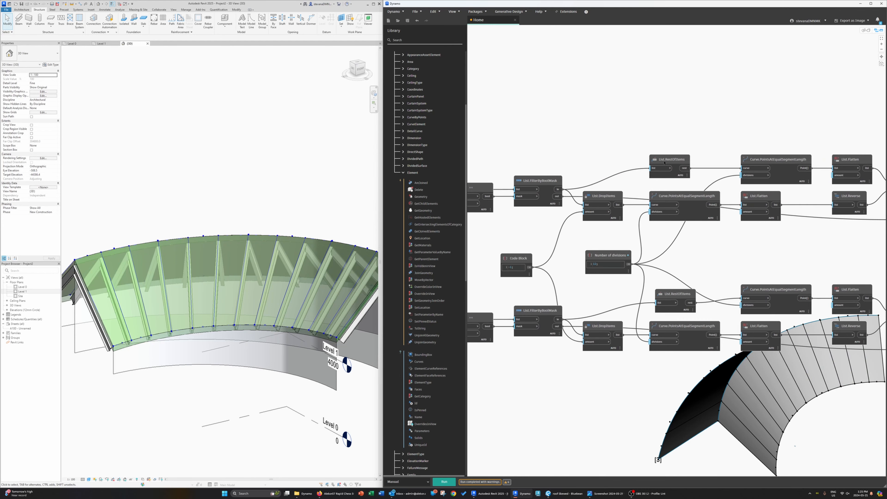
{"action": "left_click", "coordinate": [672, 163]}
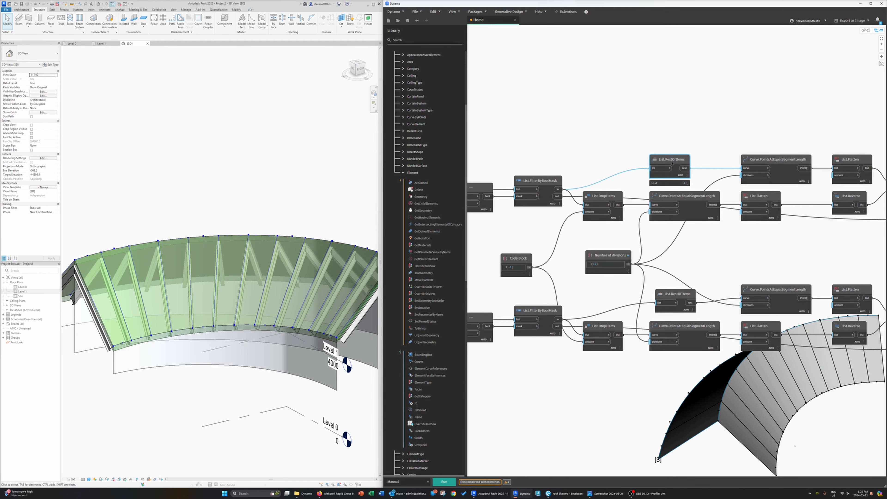
{"action": "left_click", "coordinate": [601, 197]}
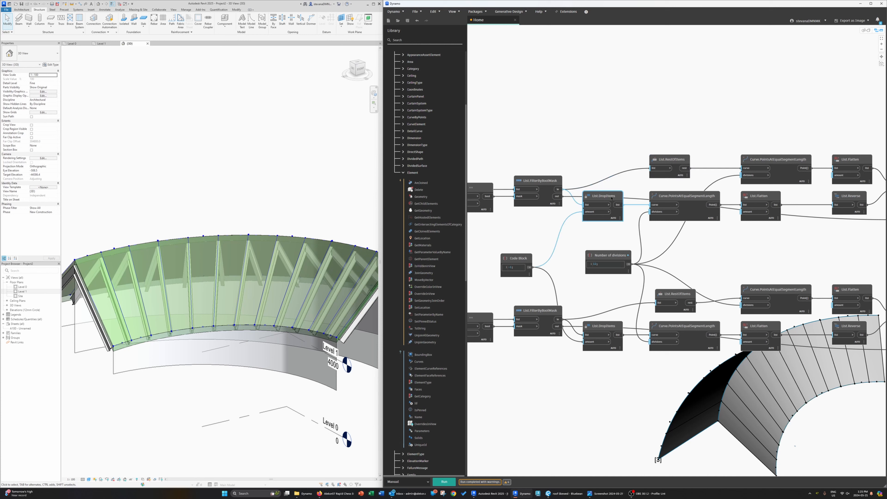
{"action": "mouse_move", "coordinate": [515, 268]}
{"action": "middle_click_drag", "start_coordinate": [697, 270], "coordinate": [661, 264]}
{"action": "mouse_move", "coordinate": [575, 214]}
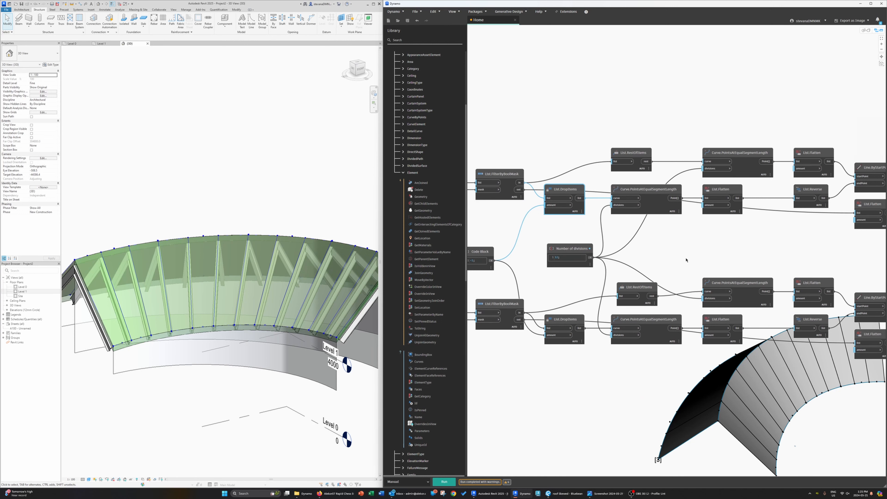
{"action": "middle_click_drag", "start_coordinate": [534, 217], "coordinate": [485, 209]}
{"action": "middle_click_drag", "start_coordinate": [760, 214], "coordinate": [547, 180]}
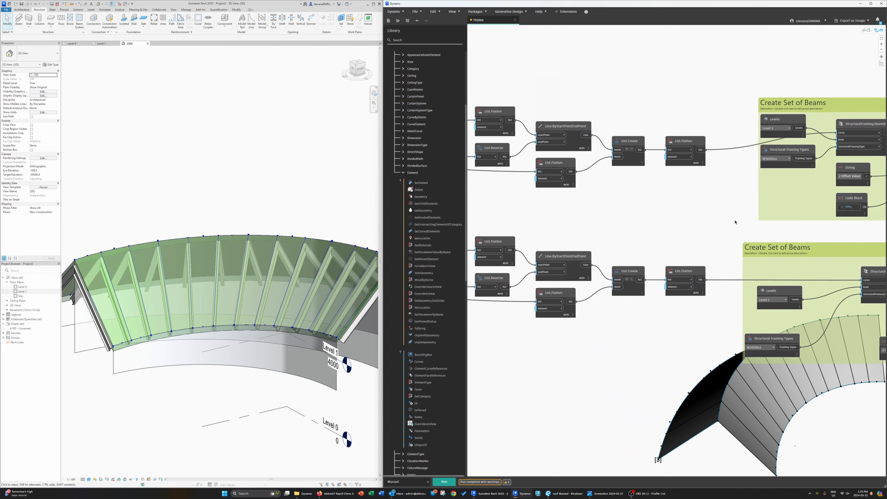
{"action": "middle_click_drag", "start_coordinate": [683, 226], "coordinate": [782, 247]}
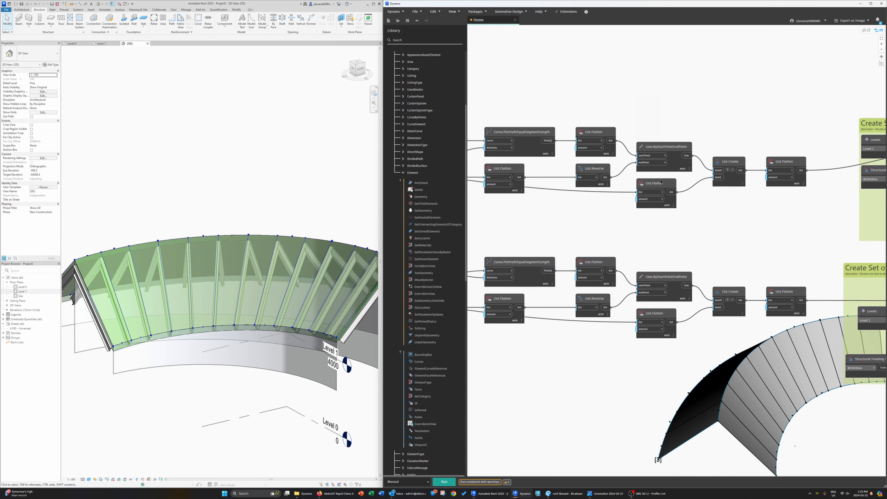
{"action": "middle_click_drag", "start_coordinate": [529, 214], "coordinate": [585, 229]}
{"action": "middle_click_drag", "start_coordinate": [771, 225], "coordinate": [749, 226]}
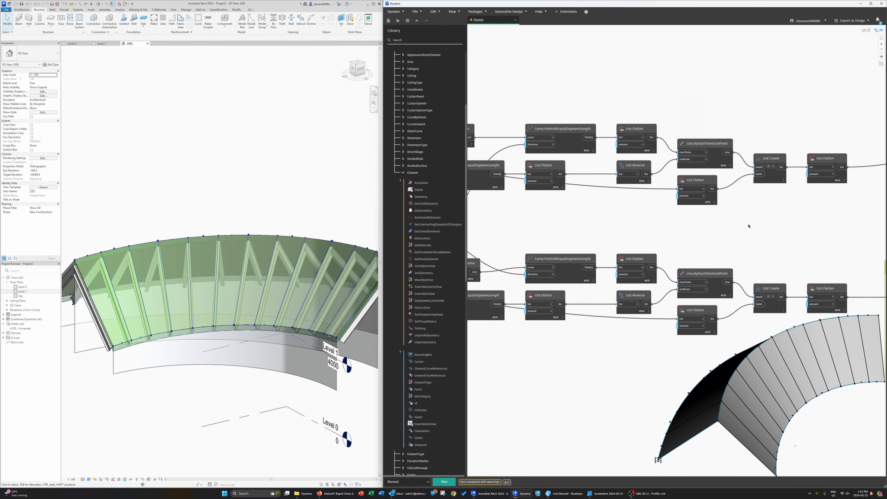
{"action": "scroll", "coordinate": [749, 226], "scroll_direction": "down", "scroll_amount": 2}
{"action": "middle_click_drag", "start_coordinate": [821, 213], "coordinate": [610, 185]}
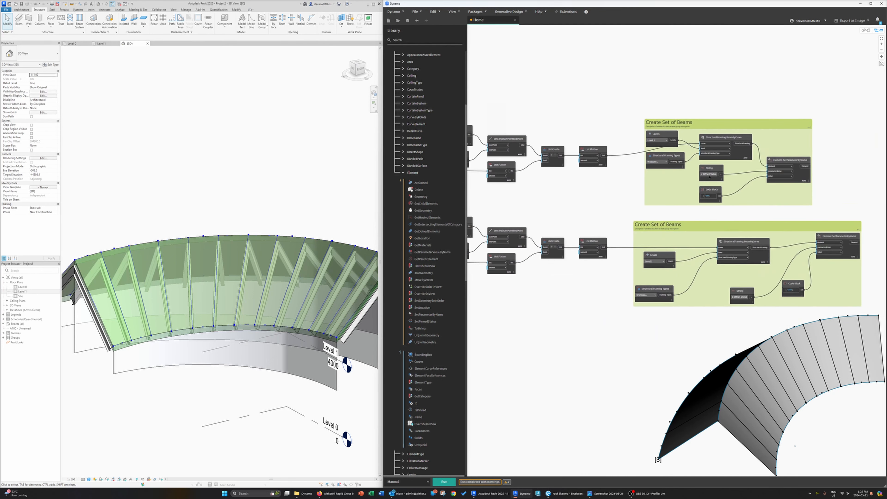
{"action": "scroll", "coordinate": [707, 174], "scroll_direction": "up", "scroll_amount": 4}
{"action": "scroll", "coordinate": [742, 224], "scroll_direction": "down", "scroll_amount": 2}
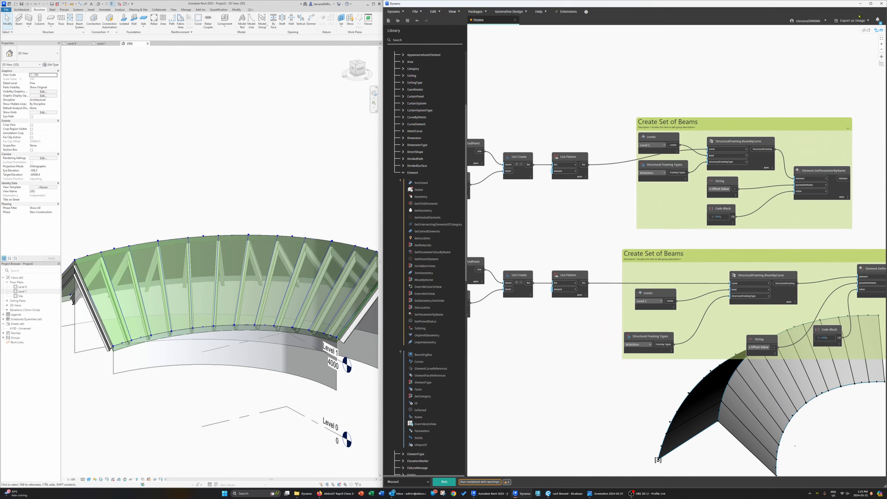
Step: Maximize the Dynamo window and review the start of both rows, previewing the List.IsEmpty output
{"action": "left_click", "coordinate": [871, 3]}
{"action": "middle_click_drag", "start_coordinate": [385, 213], "coordinate": [718, 228]}
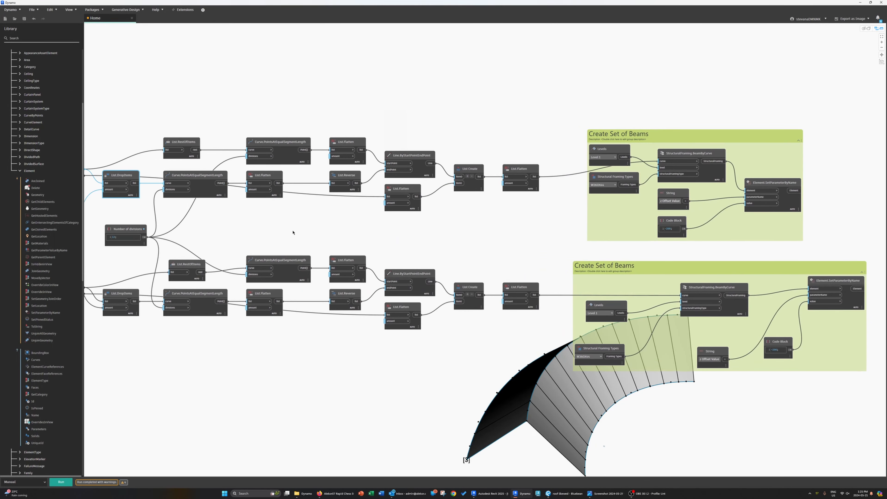
{"action": "middle_click_drag", "start_coordinate": [292, 232], "coordinate": [678, 231]}
{"action": "middle_click_drag", "start_coordinate": [209, 245], "coordinate": [513, 241]}
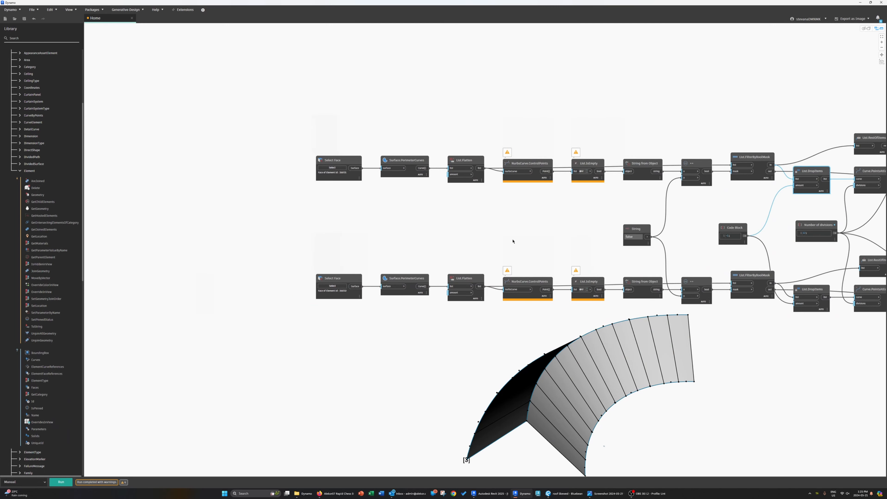
{"action": "scroll", "coordinate": [513, 241], "scroll_direction": "up", "scroll_amount": 4}
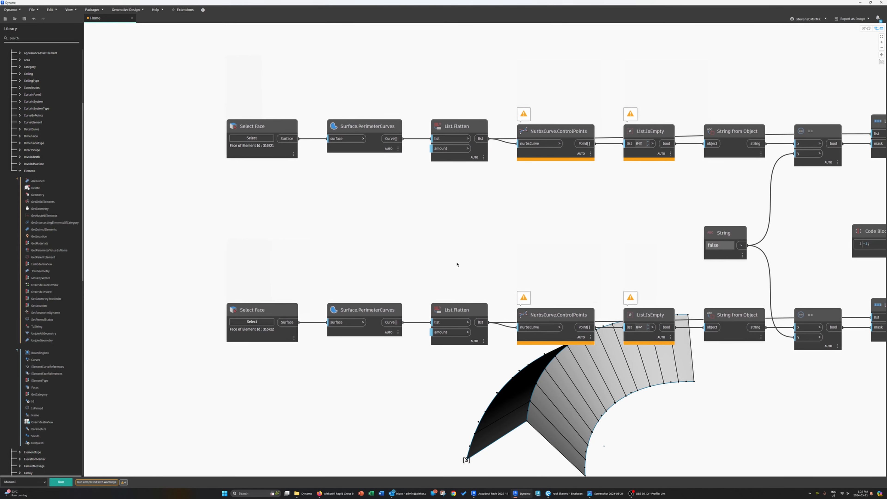
{"action": "middle_click_drag", "start_coordinate": [457, 265], "coordinate": [449, 265]}
{"action": "middle_click_drag", "start_coordinate": [654, 274], "coordinate": [572, 280]}
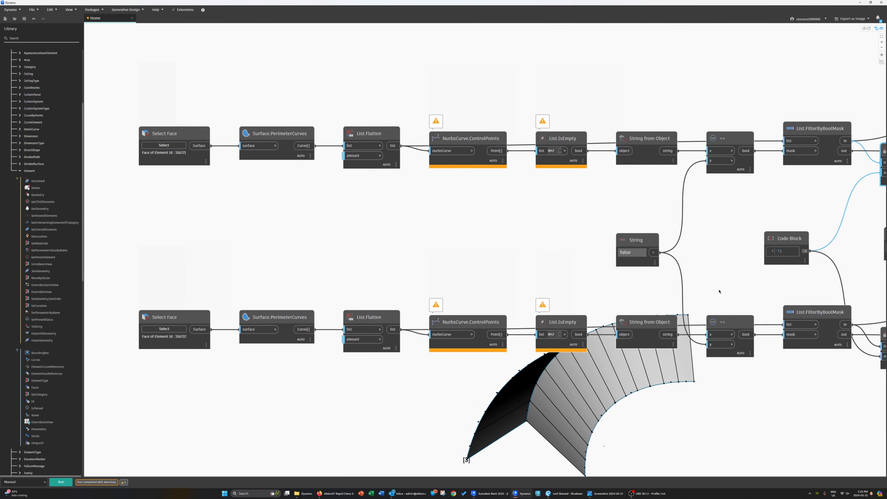
{"action": "middle_click_drag", "start_coordinate": [702, 293], "coordinate": [685, 295]}
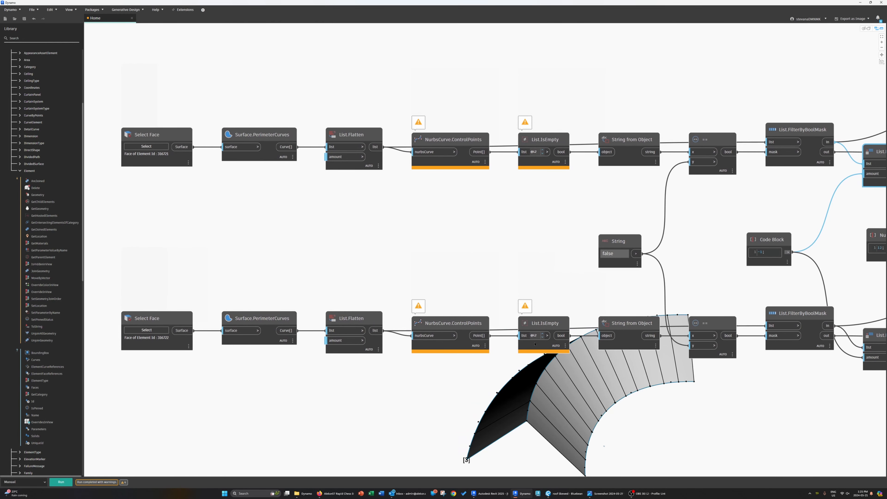
{"action": "mouse_move", "coordinate": [562, 359]}
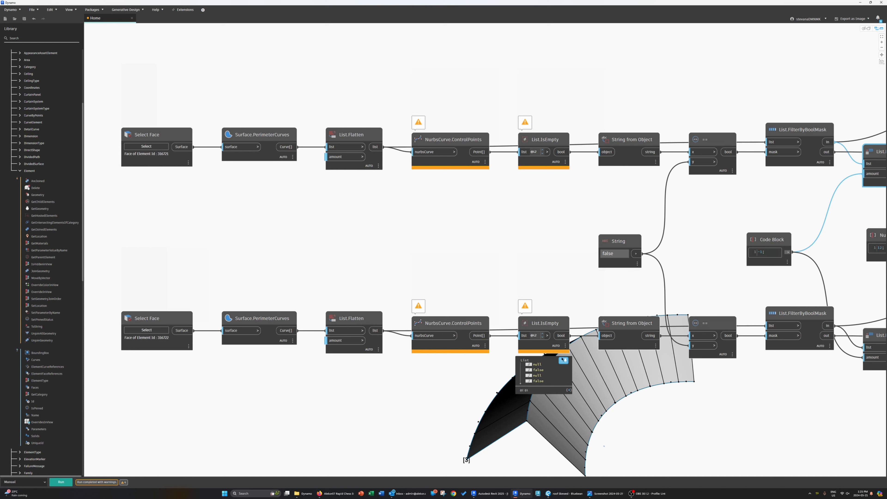
{"action": "mouse_move", "coordinate": [483, 361]}
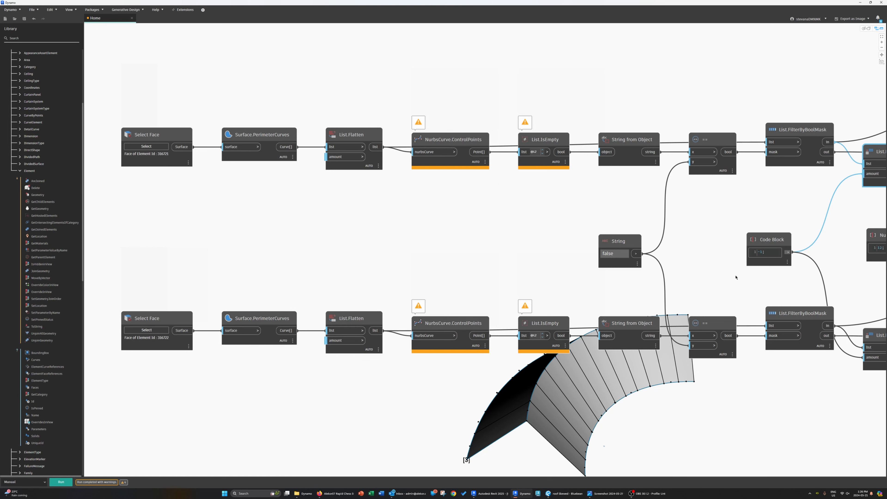
{"action": "middle_click_drag", "start_coordinate": [788, 304], "coordinate": [635, 306]}
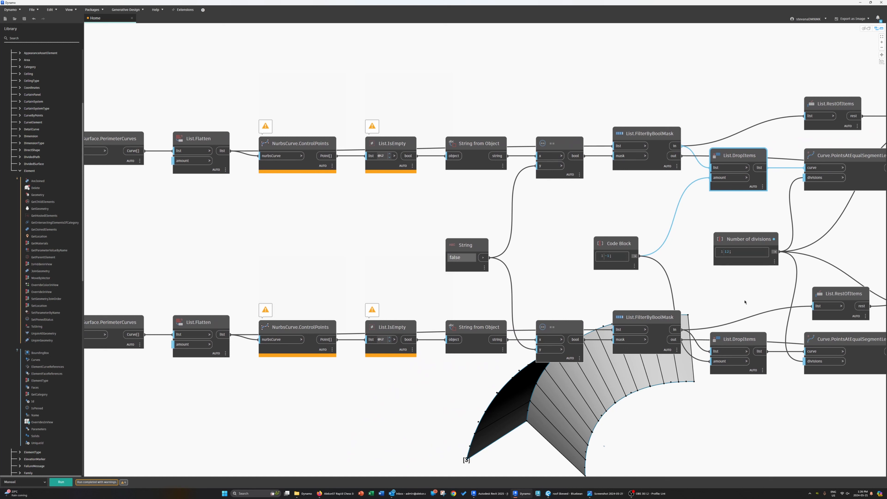
Step: Move the shared Code Block closer to the List.DropItems nodes
{"action": "left_click_drag", "start_coordinate": [610, 247], "coordinate": [653, 247]}
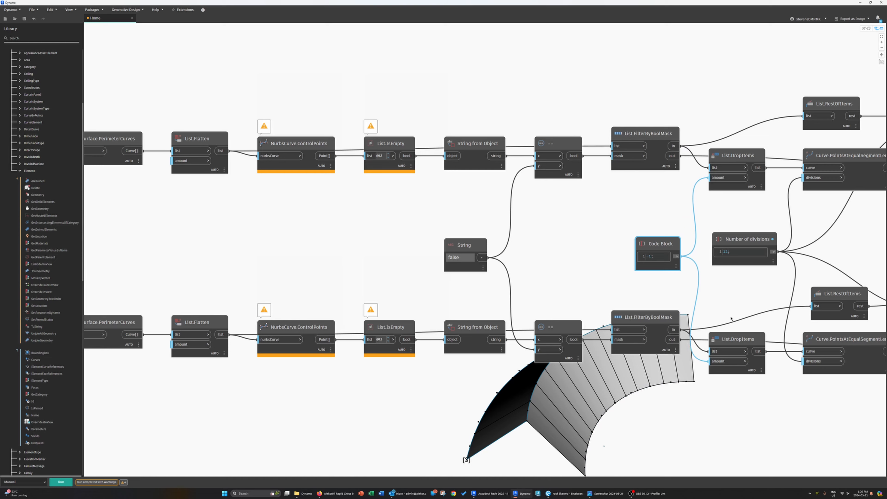
{"action": "middle_click_drag", "start_coordinate": [785, 321], "coordinate": [566, 309]}
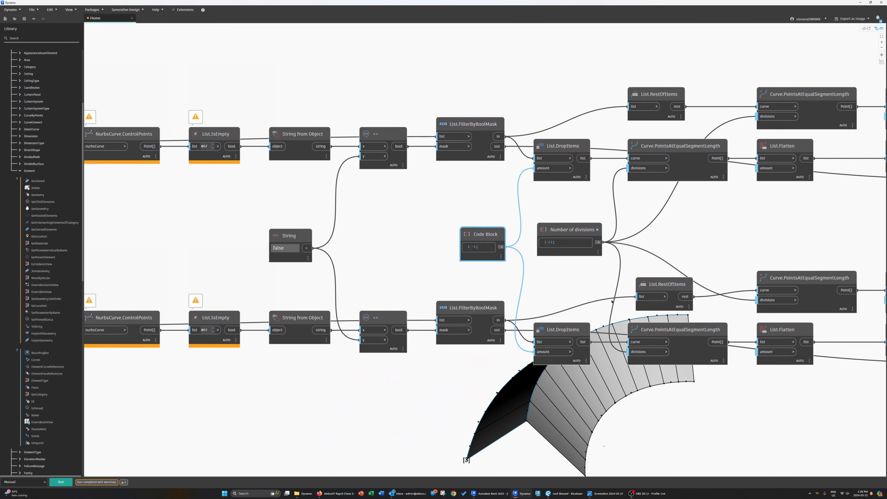
Step: Review the beam rows in the graph, then check the frame elevations in the roof drawing PDF and return
{"action": "middle_click_drag", "start_coordinate": [710, 261], "coordinate": [630, 263]}
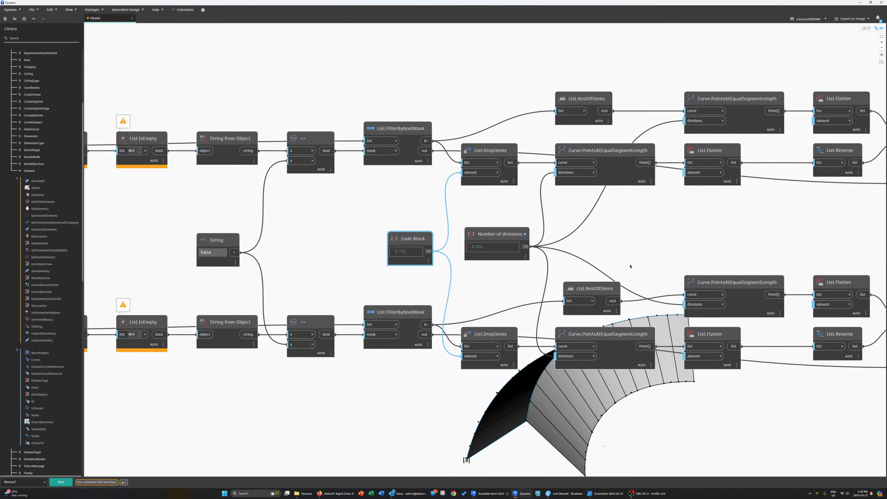
{"action": "middle_click_drag", "start_coordinate": [745, 264], "coordinate": [570, 270]}
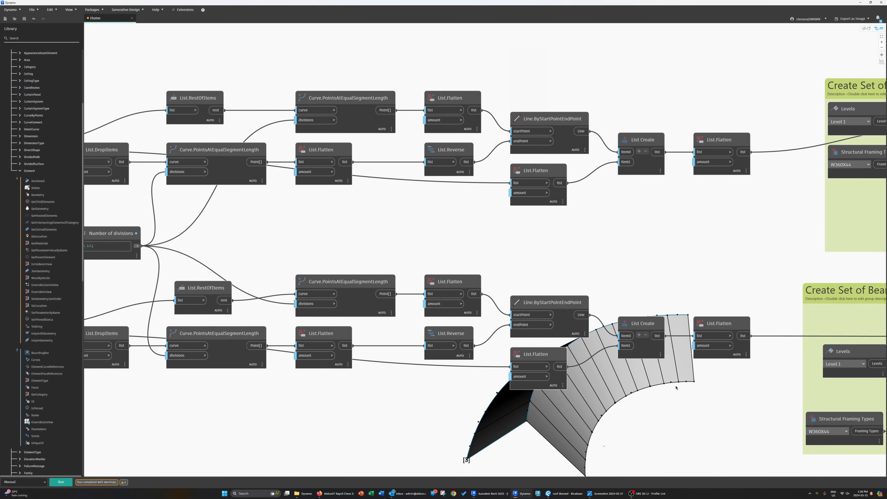
{"action": "left_click", "coordinate": [564, 493]}
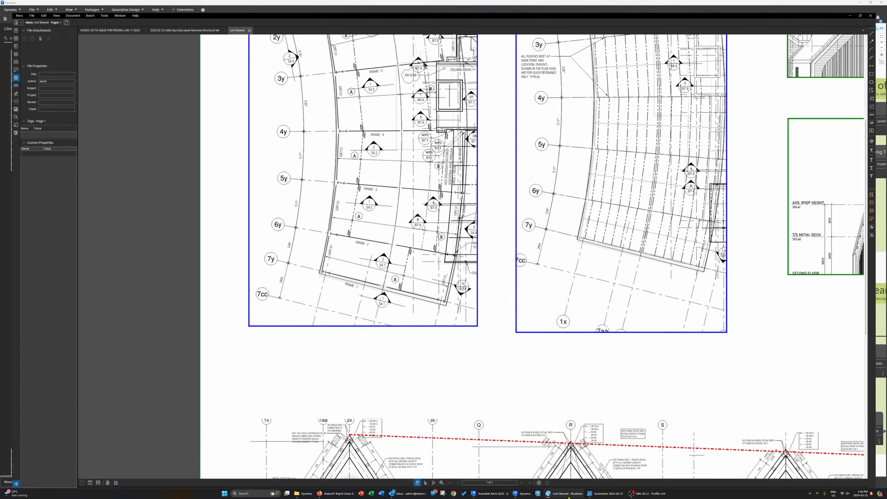
{"action": "scroll", "coordinate": [421, 386], "scroll_direction": "down", "scroll_amount": 5}
{"action": "scroll", "coordinate": [454, 461], "scroll_direction": "down", "scroll_amount": 3}
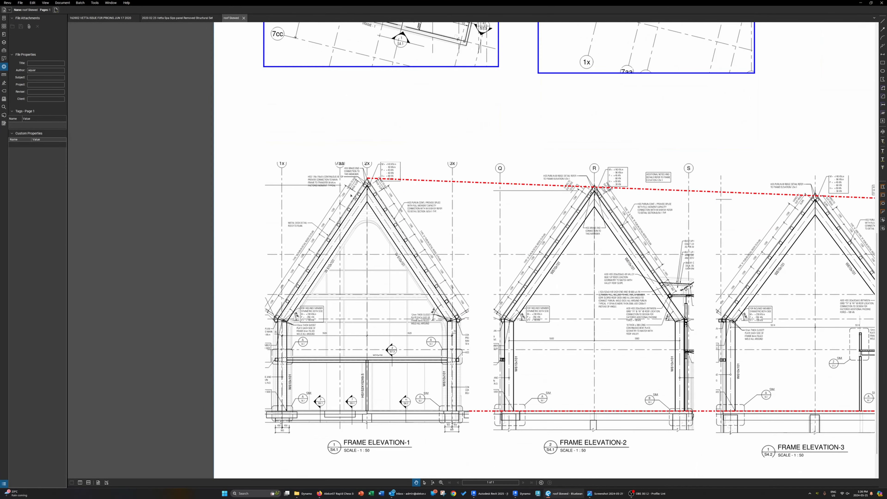
{"action": "scroll", "coordinate": [460, 367], "scroll_direction": "up", "scroll_amount": 3, "text": "ctrl"}
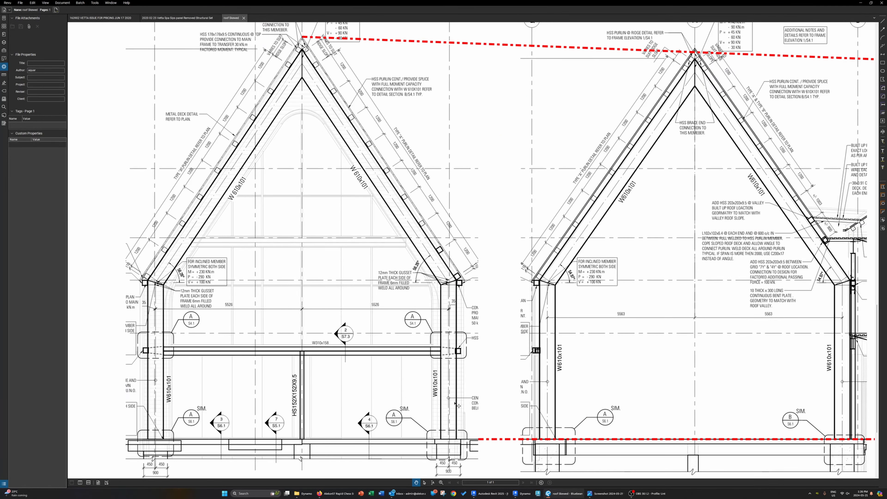
{"action": "left_click", "coordinate": [493, 494]}
Step: Survey the whole graph layout and browse the library's StructuralFraming nodes
{"action": "scroll", "coordinate": [634, 416], "scroll_direction": "down", "scroll_amount": 2}
{"action": "middle_click_drag", "start_coordinate": [602, 471], "coordinate": [599, 427]}
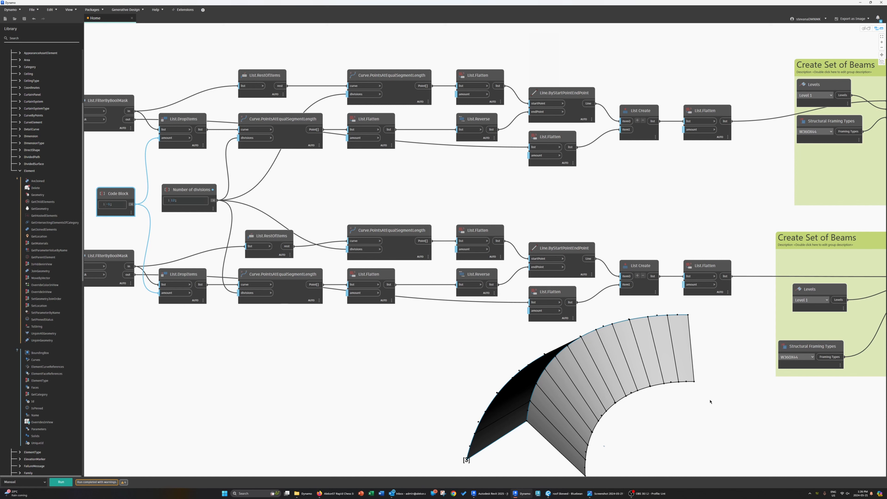
{"action": "middle_click_drag", "start_coordinate": [698, 386], "coordinate": [714, 318]}
{"action": "scroll", "coordinate": [691, 385], "scroll_direction": "down", "scroll_amount": 3}
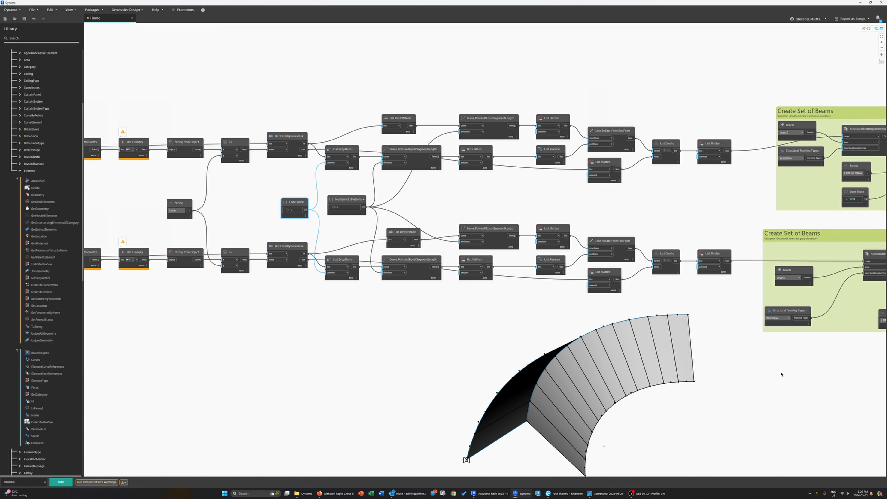
{"action": "middle_click_drag", "start_coordinate": [786, 374], "coordinate": [332, 357]}
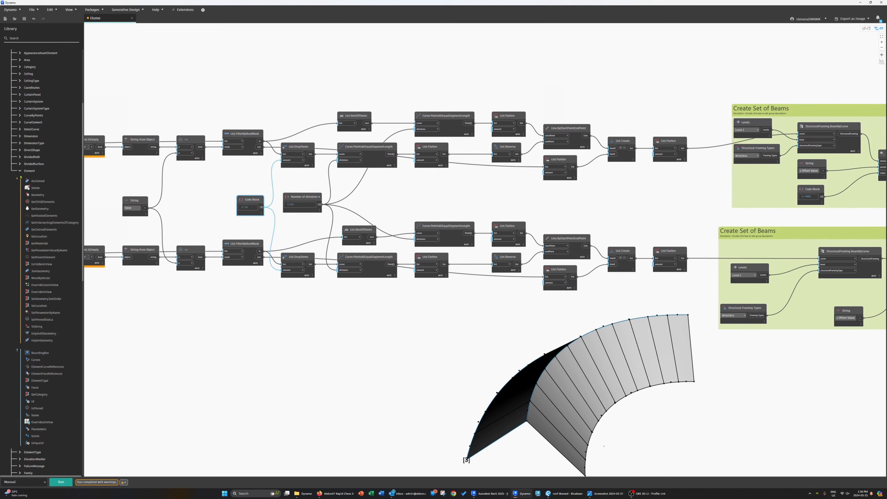
{"action": "left_click", "coordinate": [19, 171]}
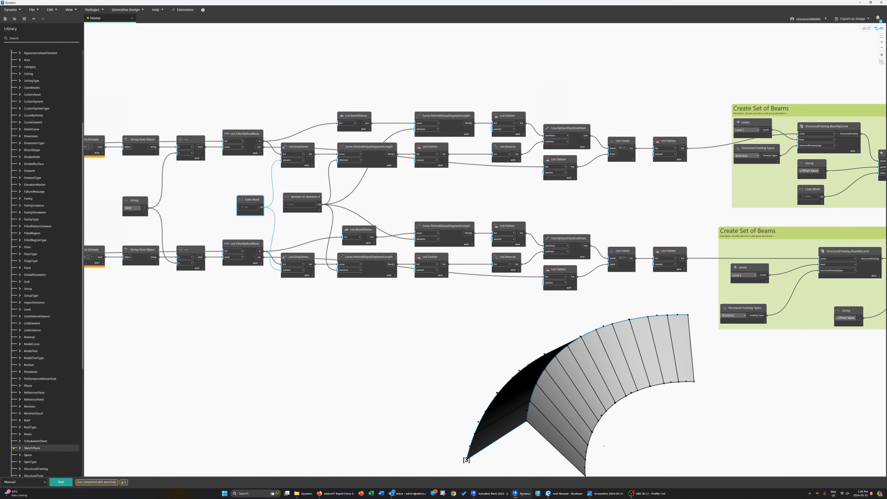
{"action": "scroll", "coordinate": [20, 433], "scroll_direction": "down", "scroll_amount": 3}
{"action": "left_click", "coordinate": [20, 404]}
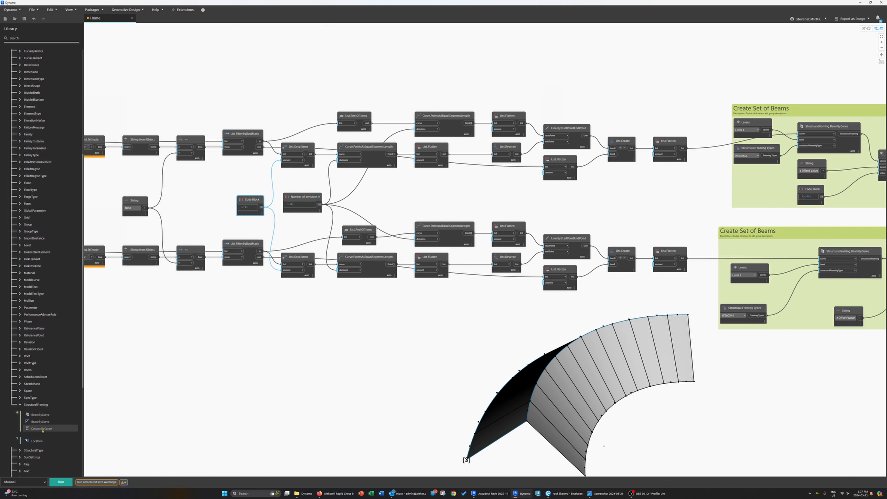
{"action": "mouse_move", "coordinate": [43, 431]}
{"action": "middle_click_drag", "start_coordinate": [711, 418], "coordinate": [701, 361]}
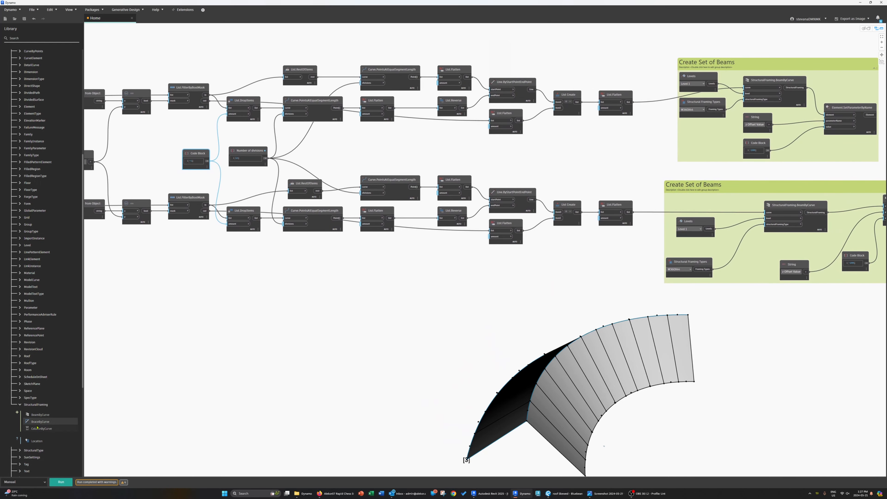
{"action": "mouse_move", "coordinate": [39, 431]}
{"action": "scroll", "coordinate": [713, 367], "scroll_direction": "down", "scroll_amount": 5}
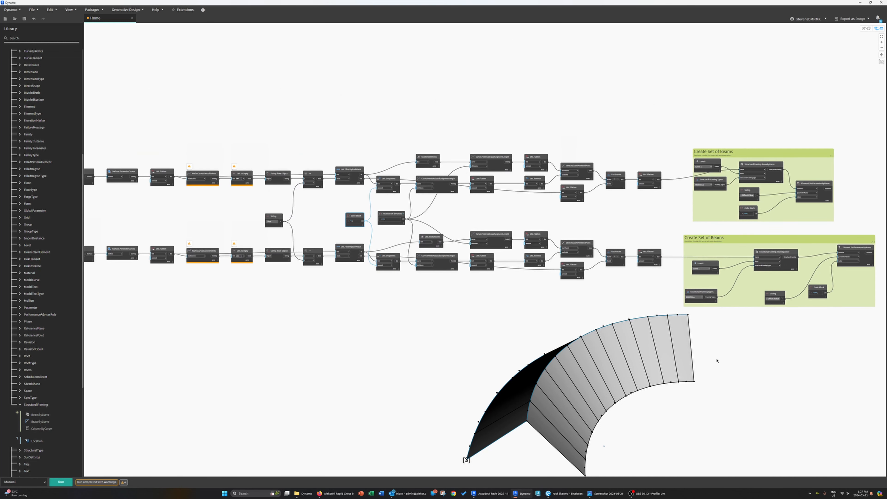
{"action": "scroll", "coordinate": [505, 344], "scroll_direction": "up", "scroll_amount": 3}
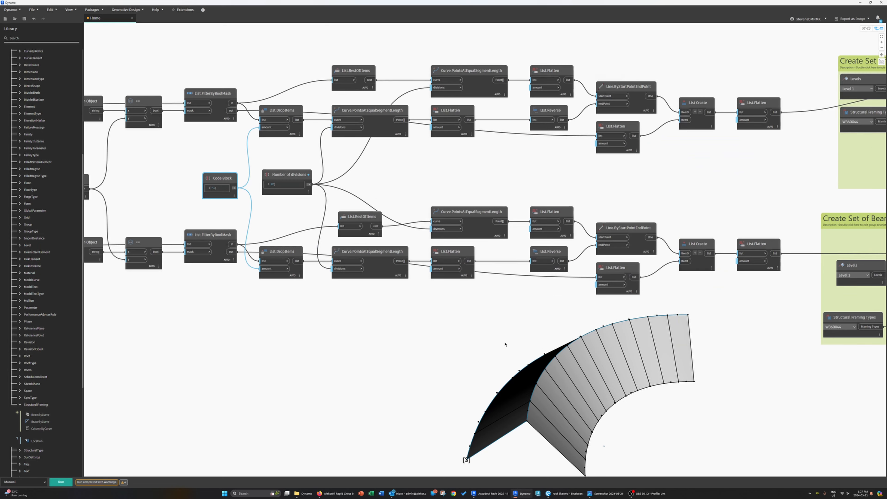
{"action": "middle_click_drag", "start_coordinate": [580, 316], "coordinate": [438, 385]}
{"action": "middle_click_drag", "start_coordinate": [606, 395], "coordinate": [405, 387]}
Step: Save the graph as CurvedRoof, accepting the element binding warning
{"action": "left_click", "coordinate": [34, 10]}
{"action": "left_click", "coordinate": [36, 62]}
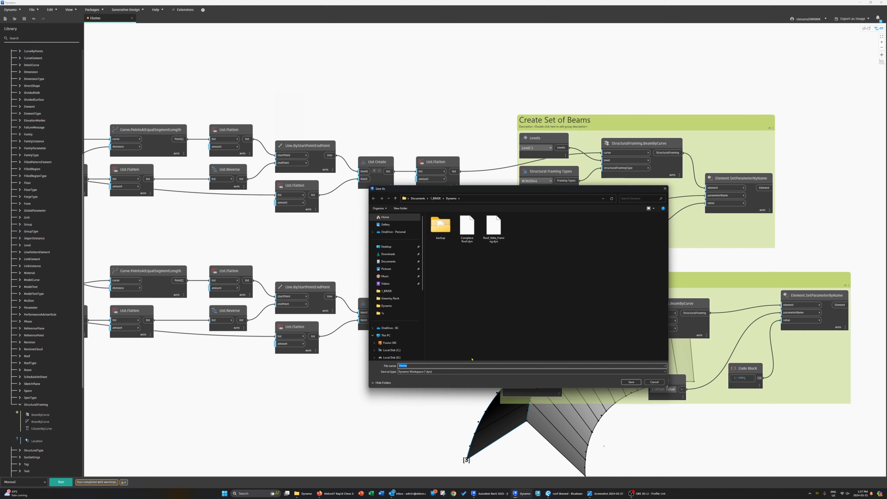
{"action": "type", "text": "C"}
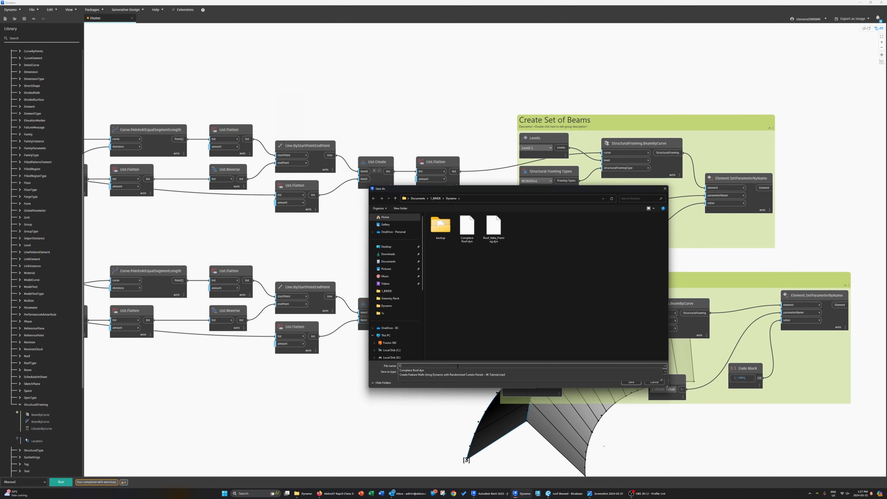
{"action": "type", "text": "urvedRoof"}
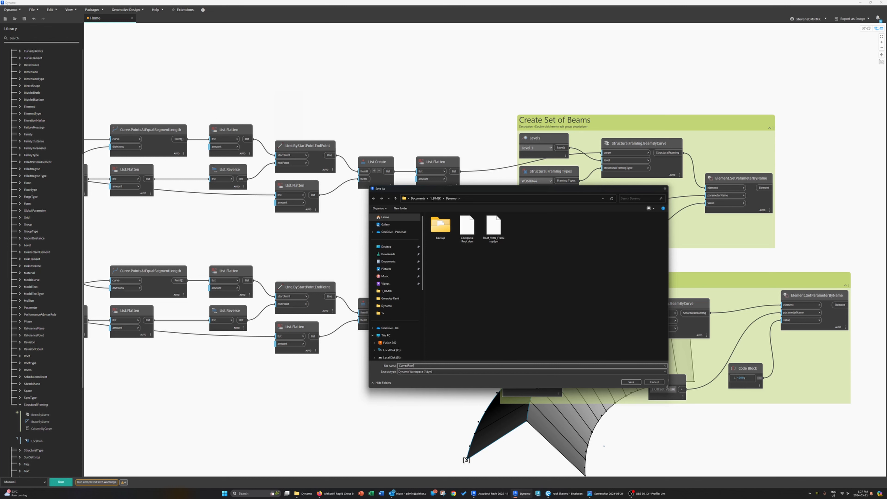
{"action": "key", "text": "Return"}
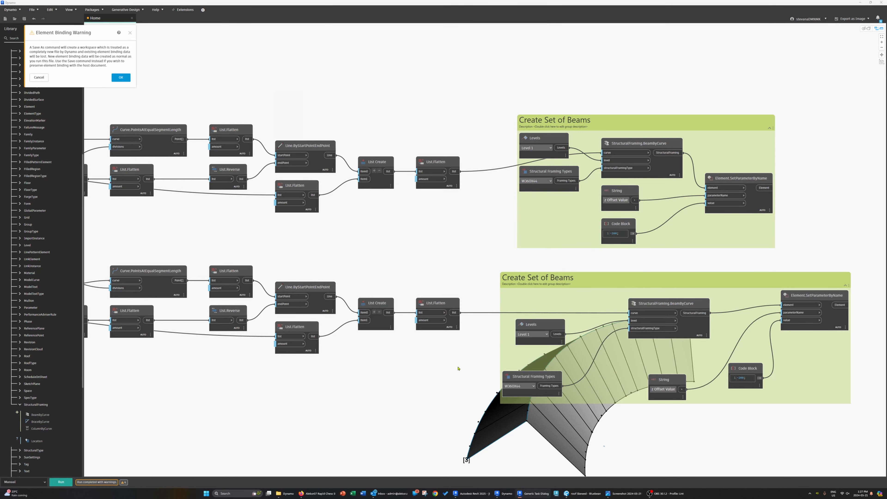
{"action": "left_click", "coordinate": [123, 79]}
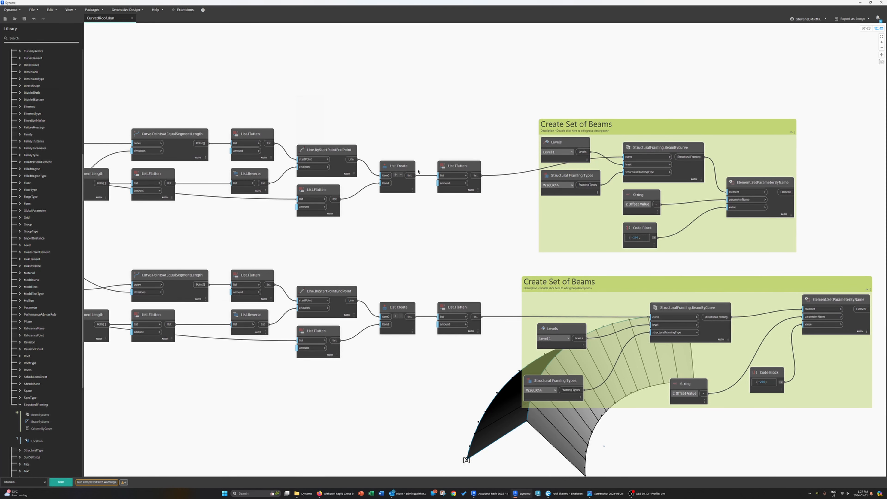
Step: Shift the lower Create Set of Beams group to line up with the upper group
{"action": "middle_click_drag", "start_coordinate": [518, 202], "coordinate": [487, 200]}
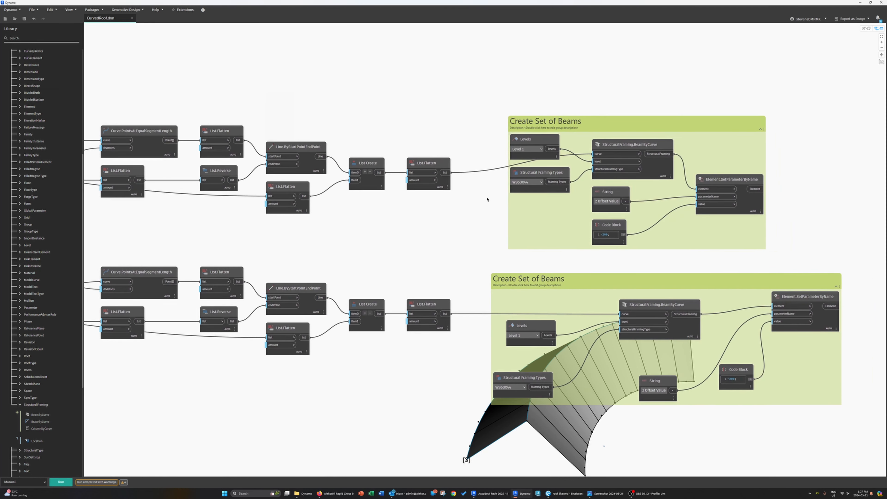
{"action": "left_click_drag", "start_coordinate": [507, 286], "coordinate": [523, 284]}
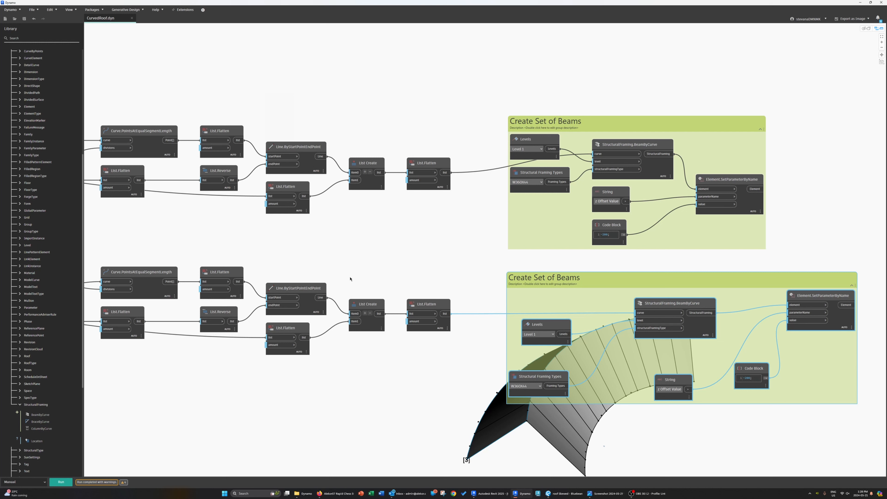
{"action": "scroll", "coordinate": [585, 308], "scroll_direction": "down", "scroll_amount": 5}
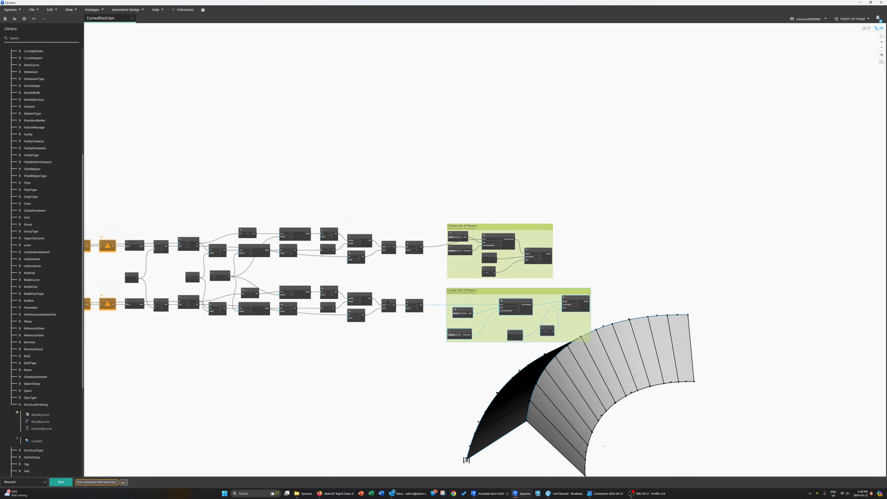
Step: Switch to Revit and inspect the generated W-Wide Flange beams along the curved roof and its ridge
{"action": "left_click", "coordinate": [861, 3]}
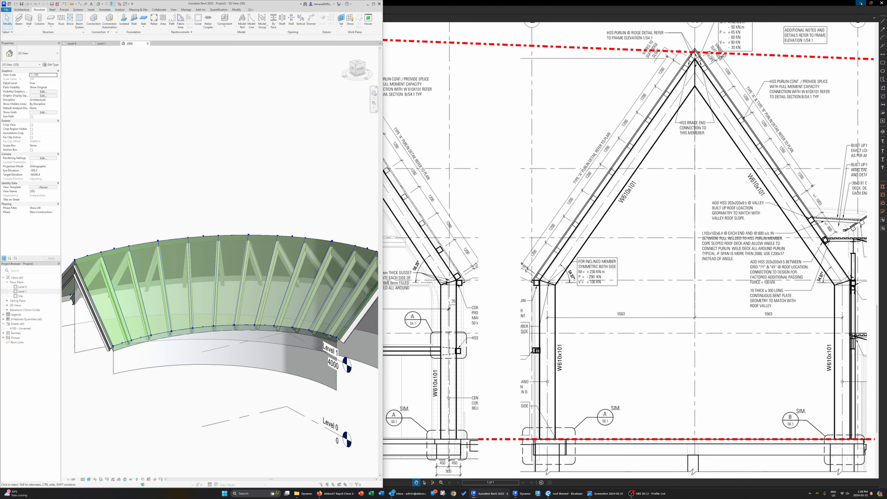
{"action": "left_click", "coordinate": [379, 4]}
{"action": "middle_click_drag", "start_coordinate": [517, 293], "coordinate": [536, 307], "text": "shift"}
{"action": "middle_click_drag", "start_coordinate": [465, 371], "coordinate": [556, 326]}
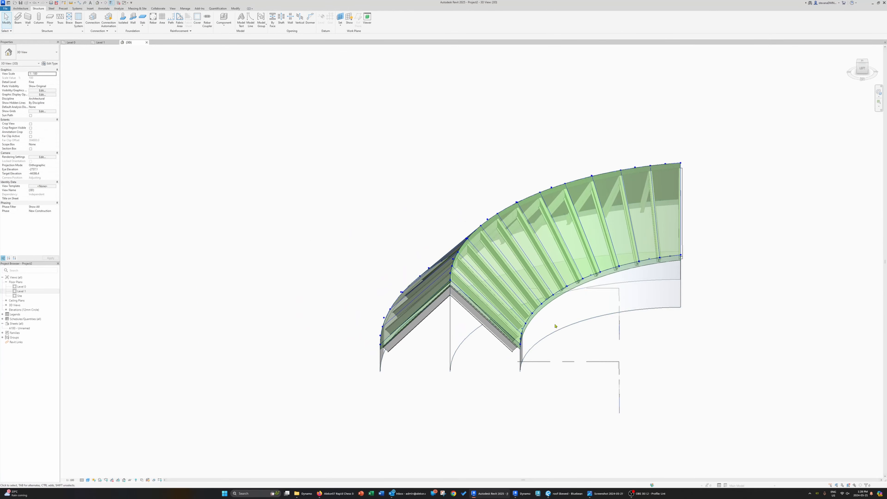
{"action": "scroll", "coordinate": [520, 321], "scroll_direction": "up", "scroll_amount": 3}
{"action": "left_click", "coordinate": [441, 313]}
{"action": "middle_click_drag", "start_coordinate": [429, 313], "coordinate": [463, 133], "text": "shift"}
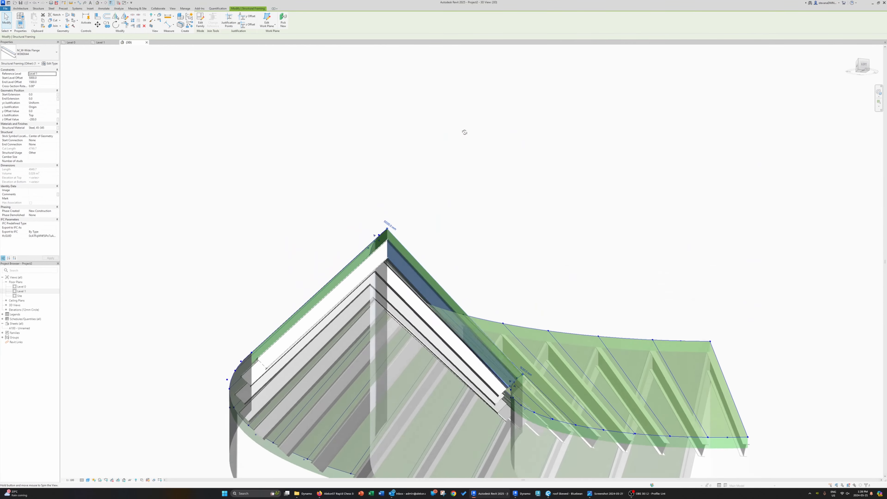
{"action": "scroll", "coordinate": [384, 288], "scroll_direction": "up", "scroll_amount": 3}
{"action": "left_click", "coordinate": [398, 283]}
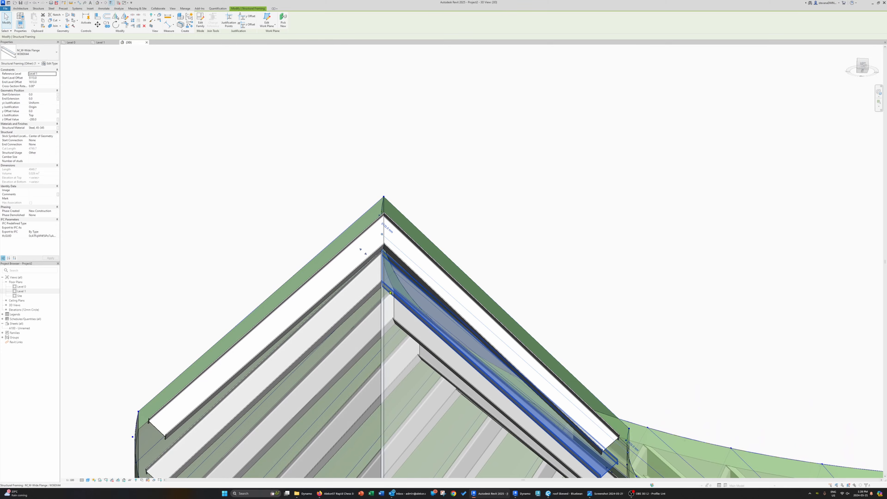
{"action": "middle_click_drag", "start_coordinate": [407, 422], "coordinate": [416, 354], "text": "shift"}
{"action": "left_click", "coordinate": [365, 293]}
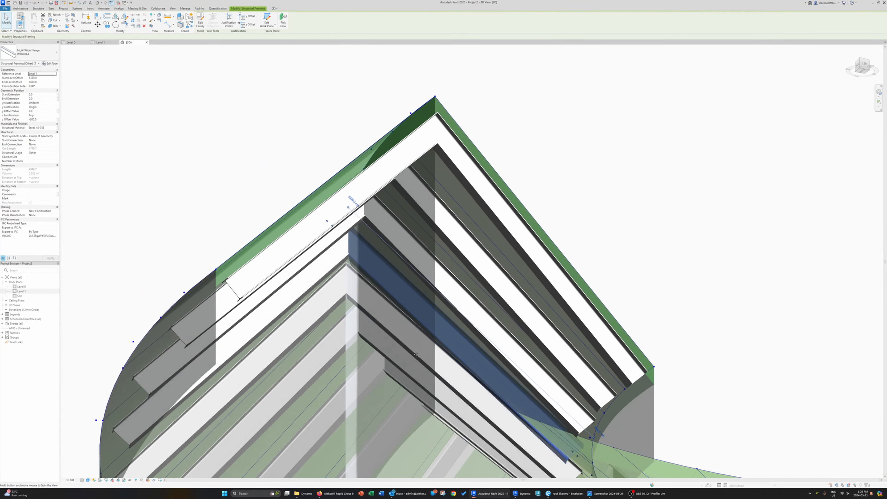